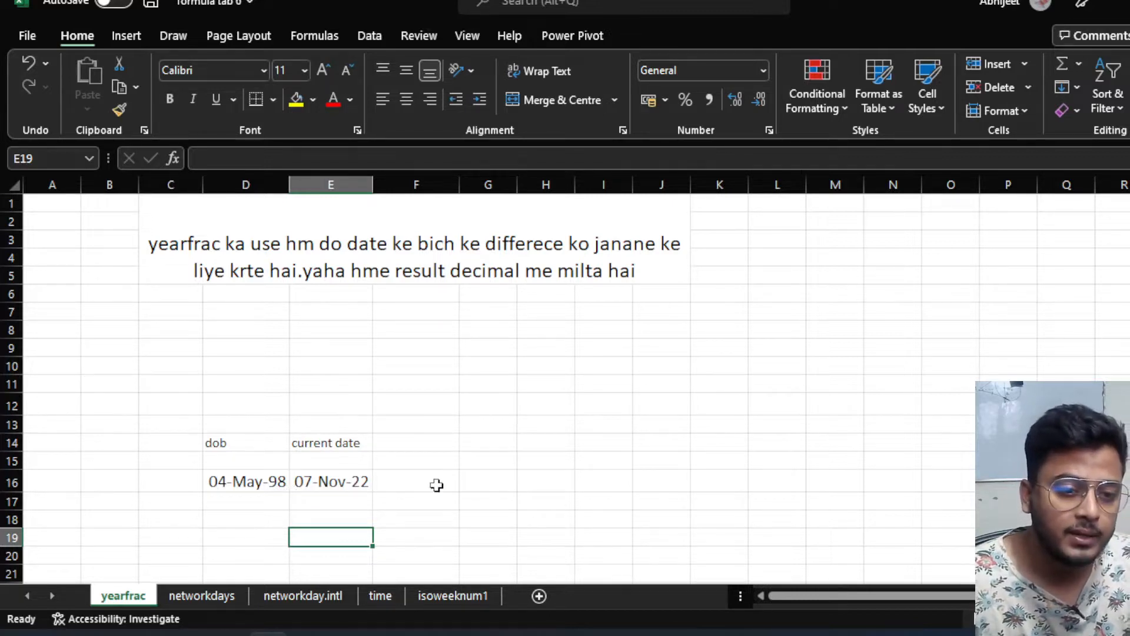
Add the header "yearfrac" in cell F14, beside the current date header.
click(433, 449)
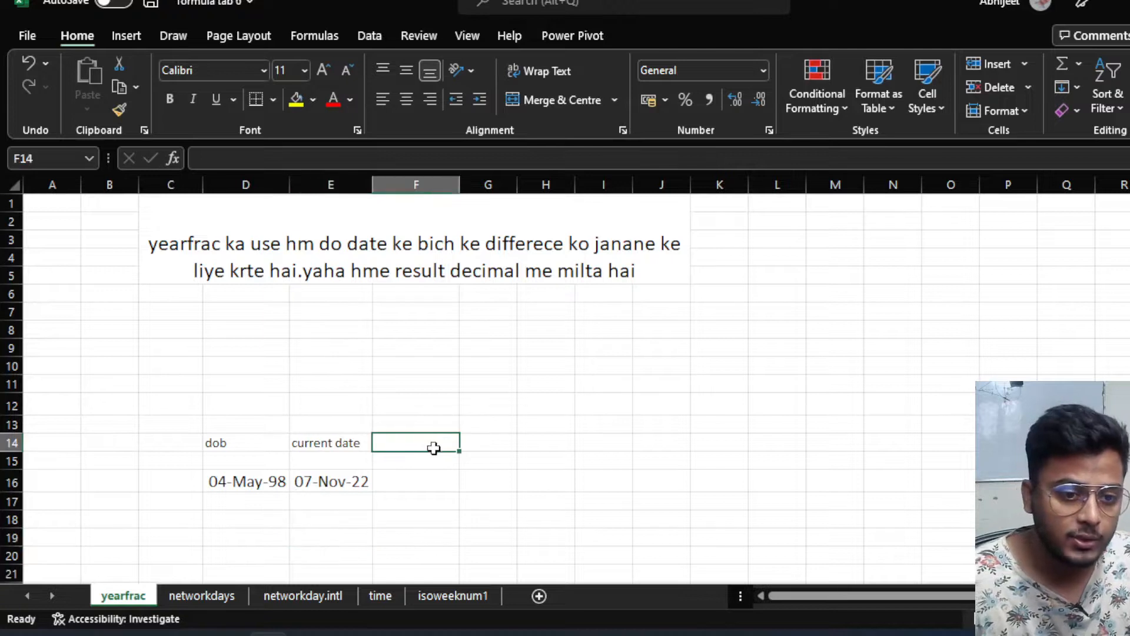
text(year)
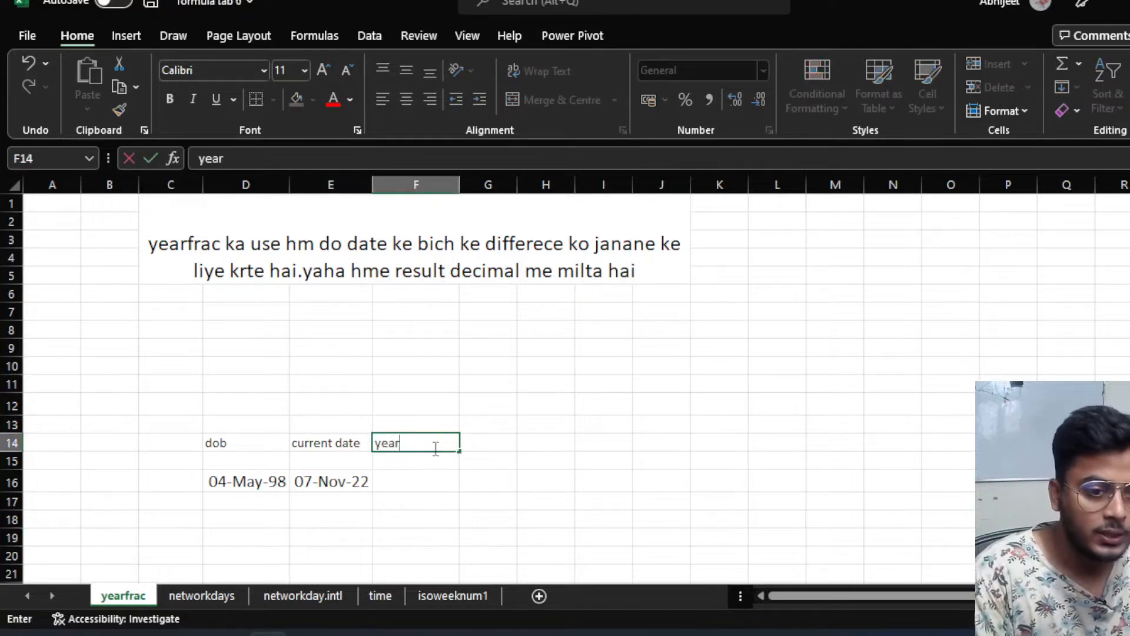
text(frac)
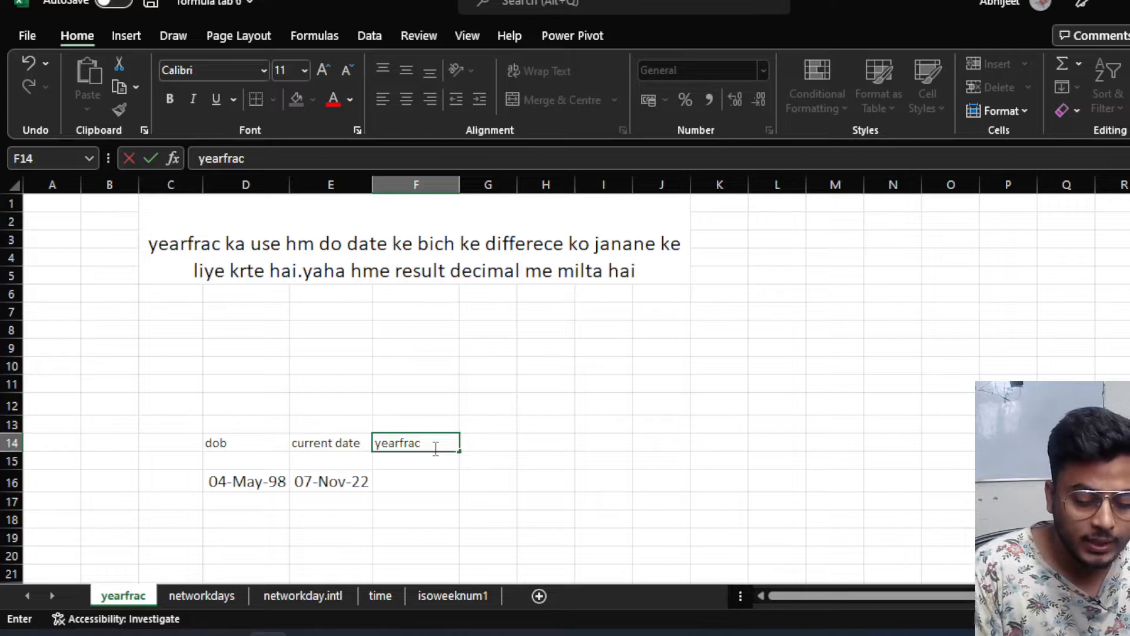
key(Return)
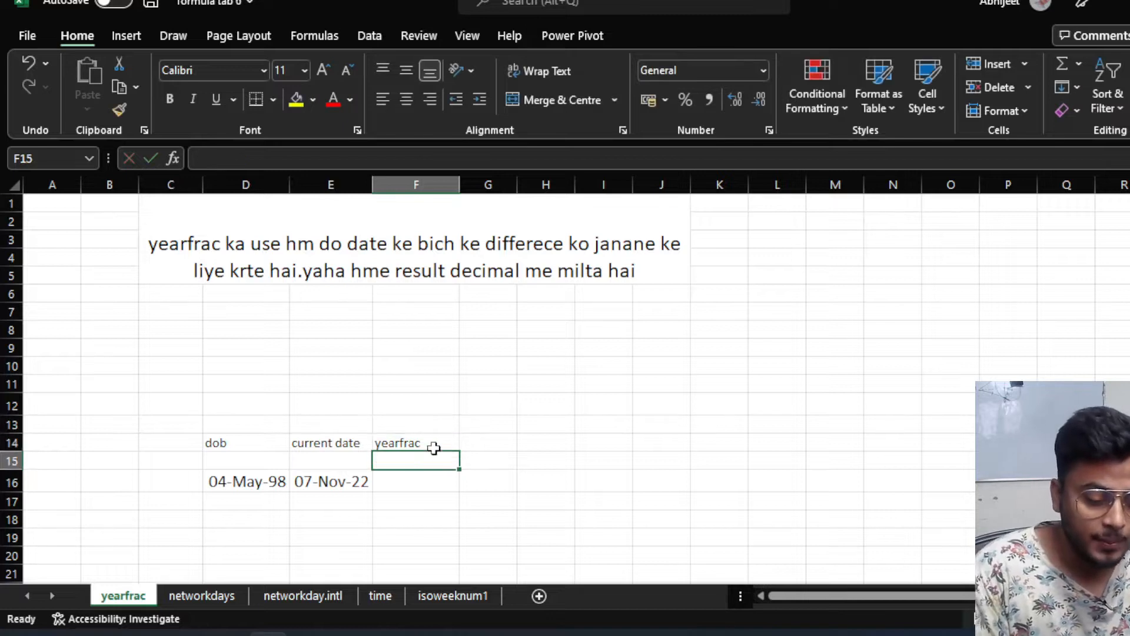
Enter =YEARFRAC(D16,E16,0) in F16, using the dob as start date, the current date as end date and the US (NASD) 30/360 basis.
key(Down)
text(=)
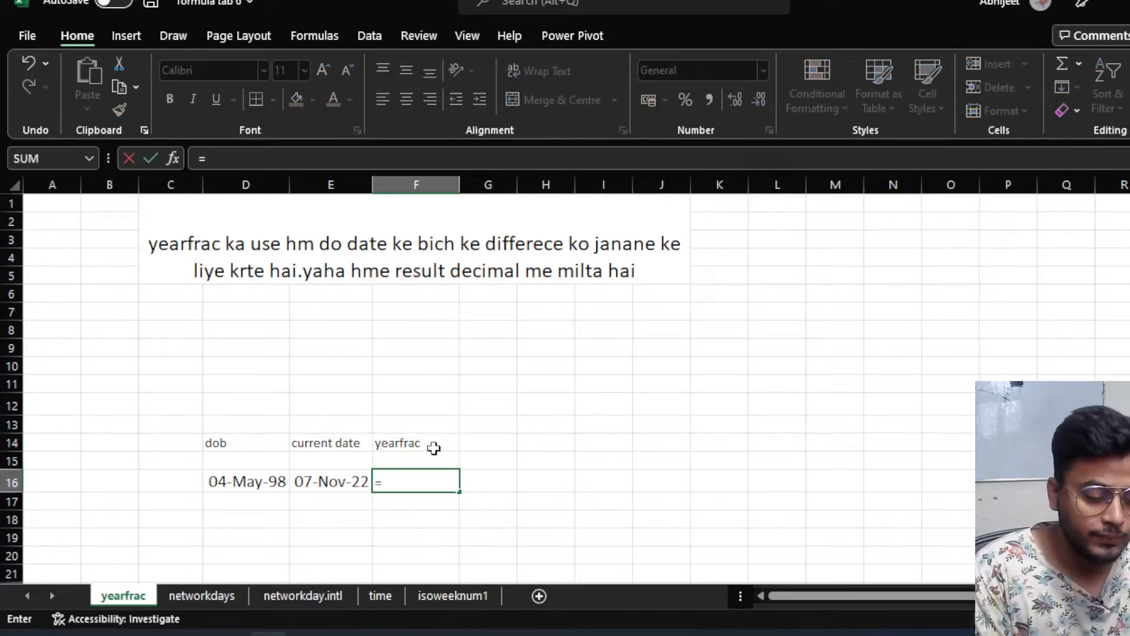
text(year)
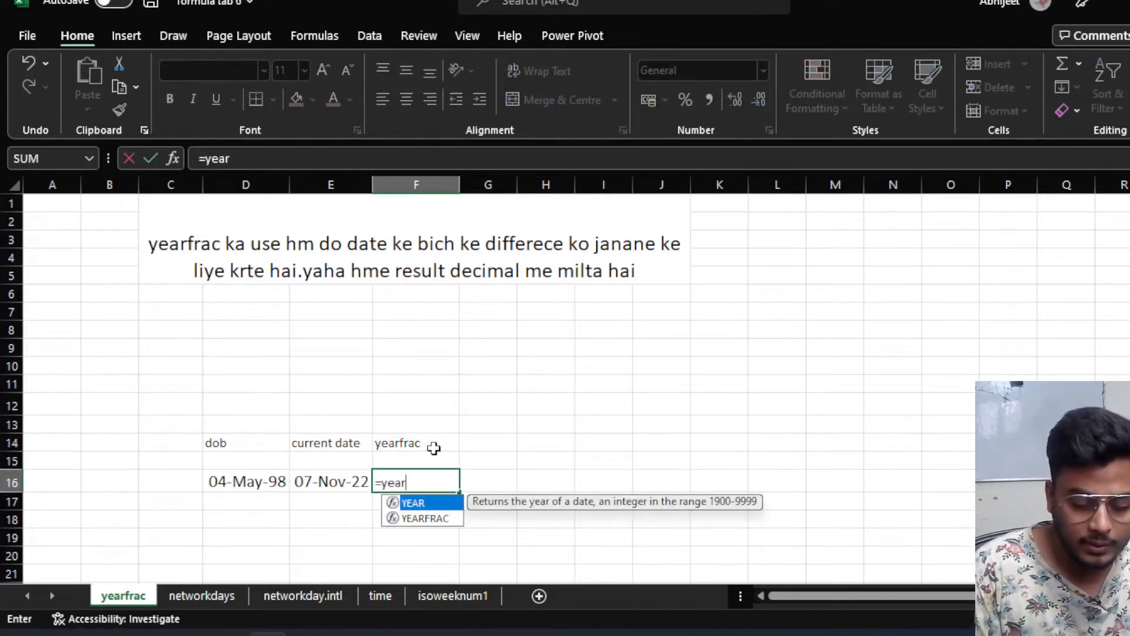
key(Down)
key(Tab)
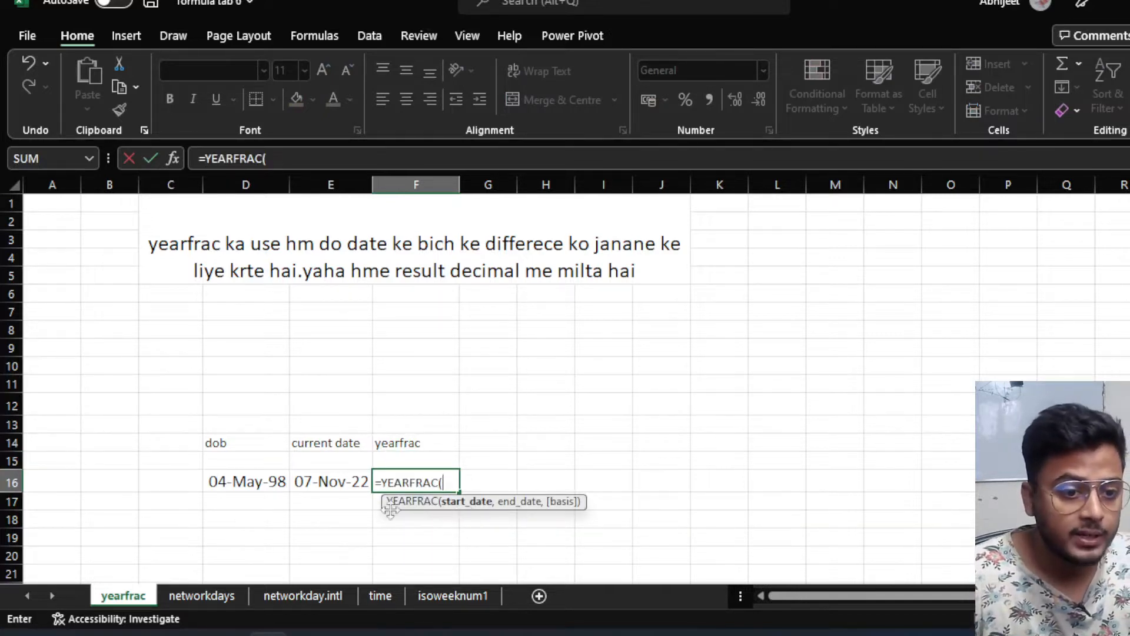
click(256, 482)
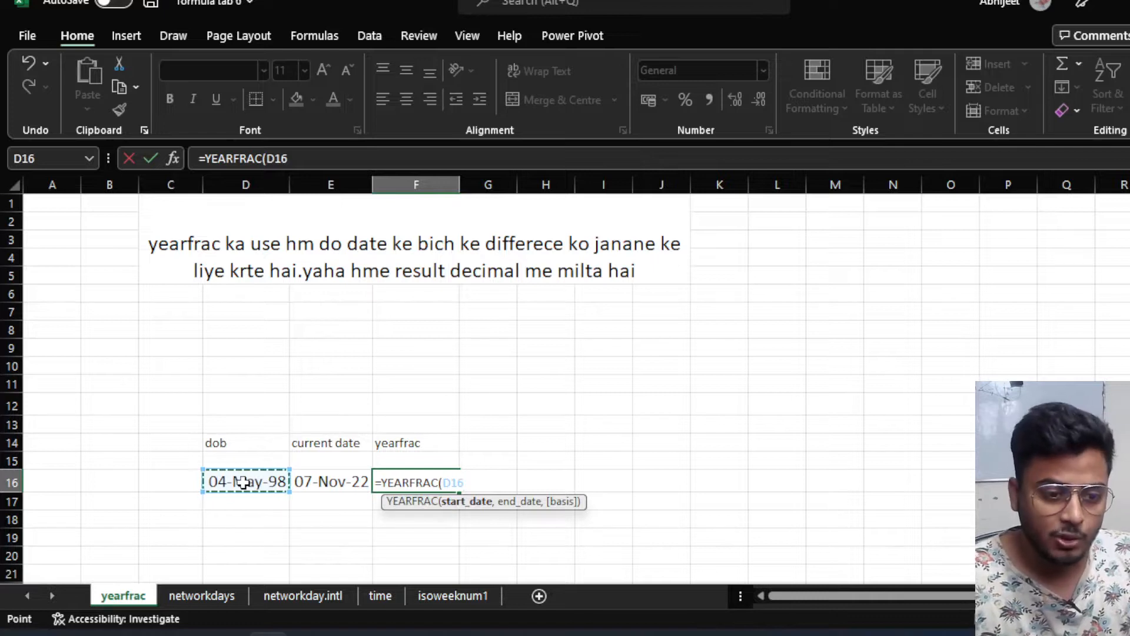
text(,)
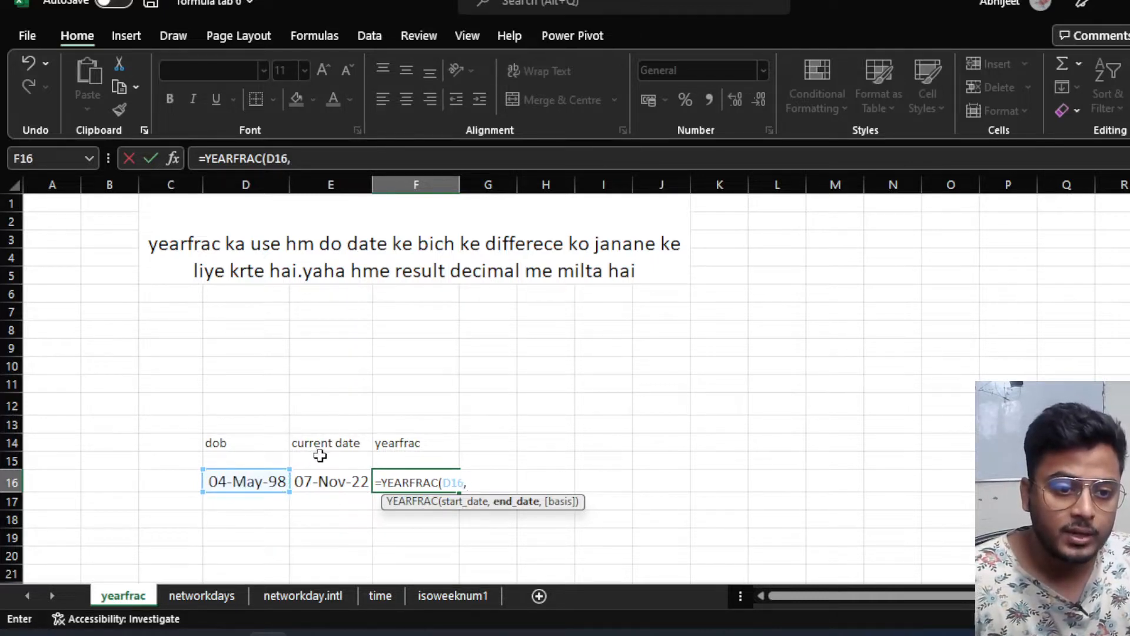
click(348, 483)
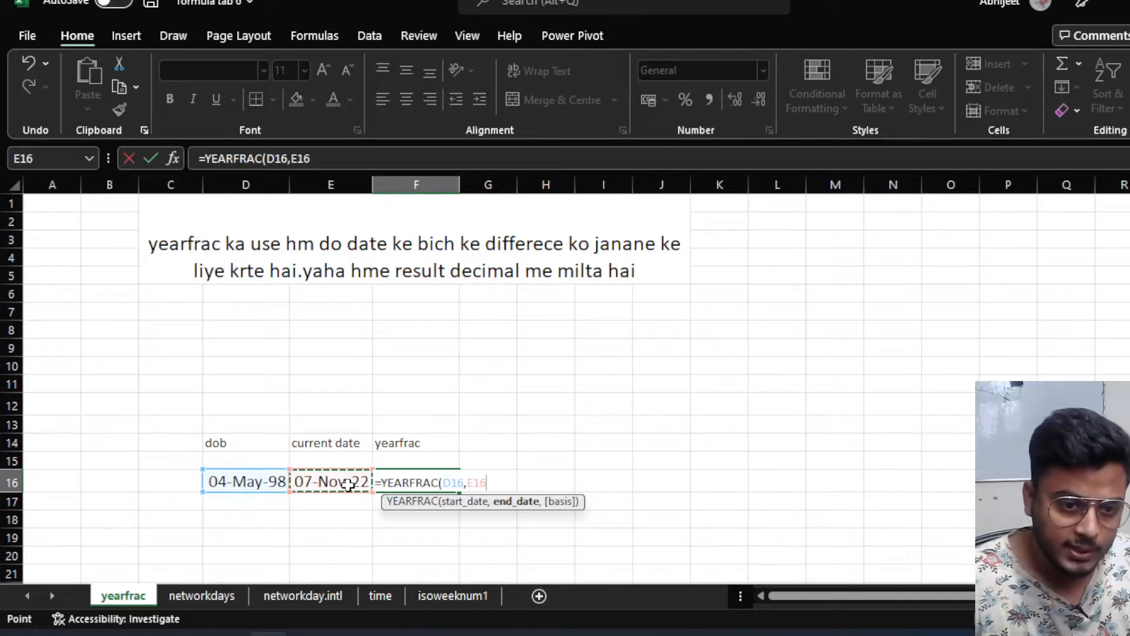
text(,)
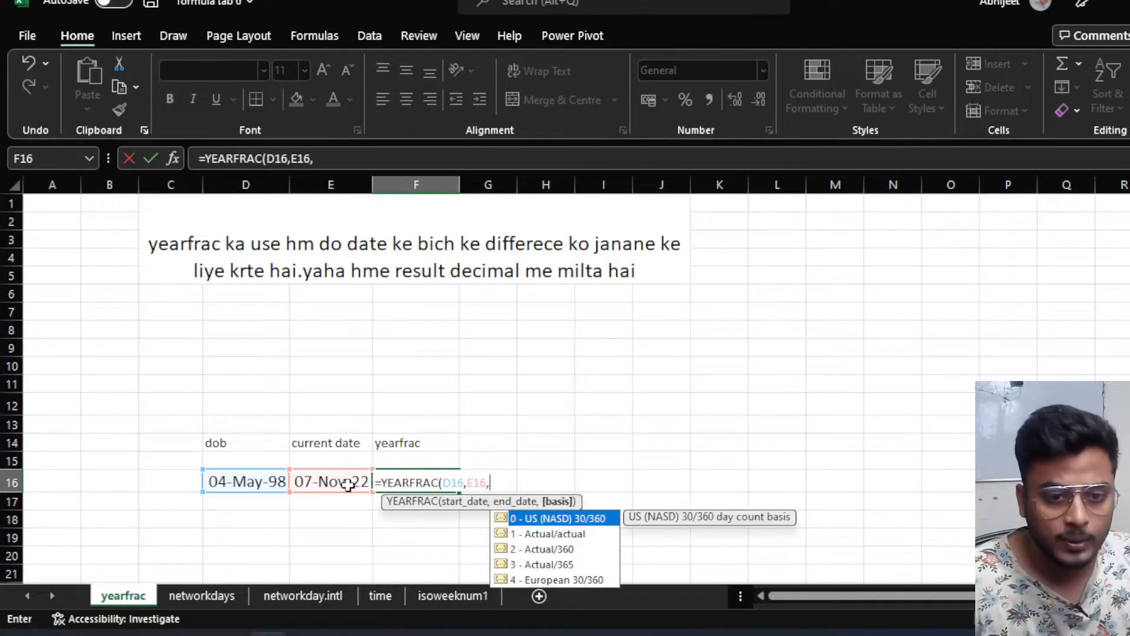
double_click(532, 519)
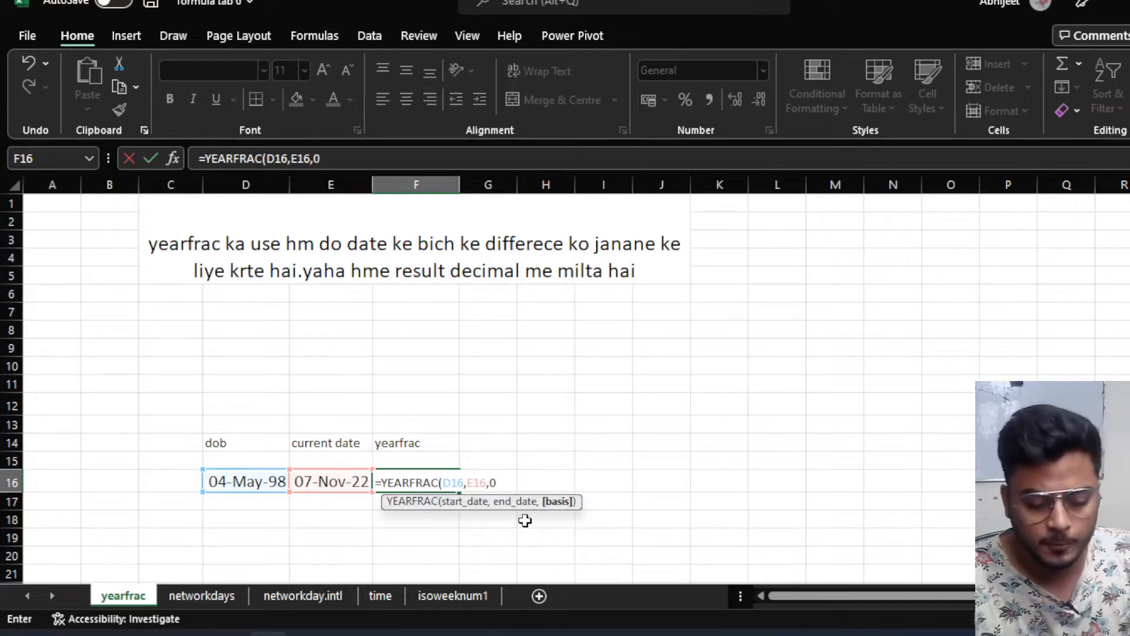
text())
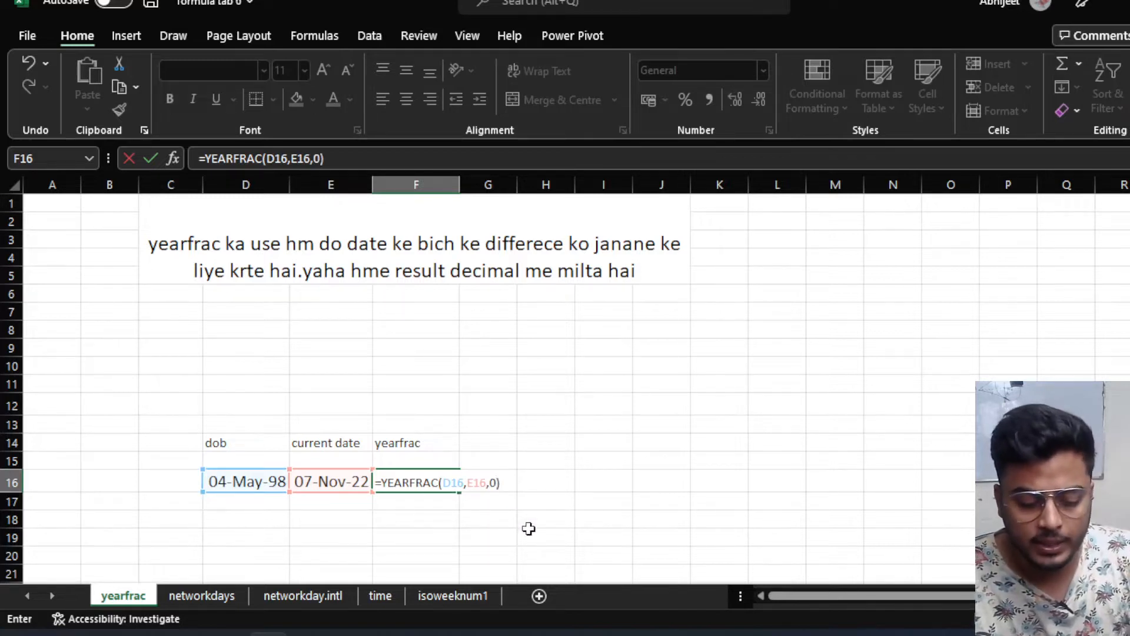
key(Return)
click(412, 483)
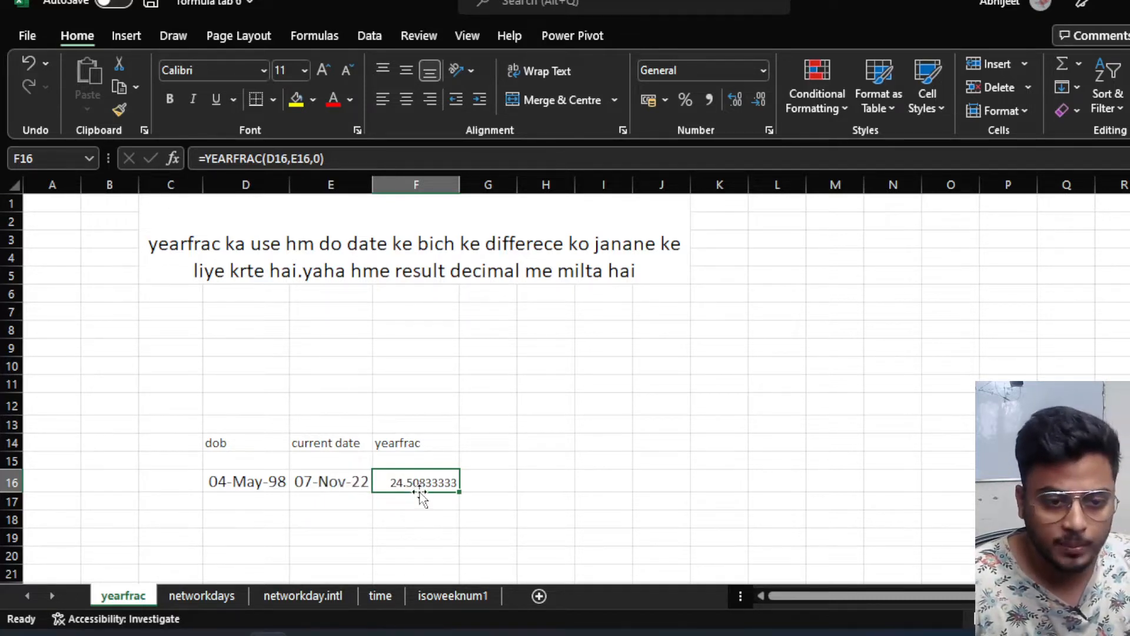
Change the current date in E16 to 04-05-2022 and check the YEARFRAC cell F16.
double_click(328, 481)
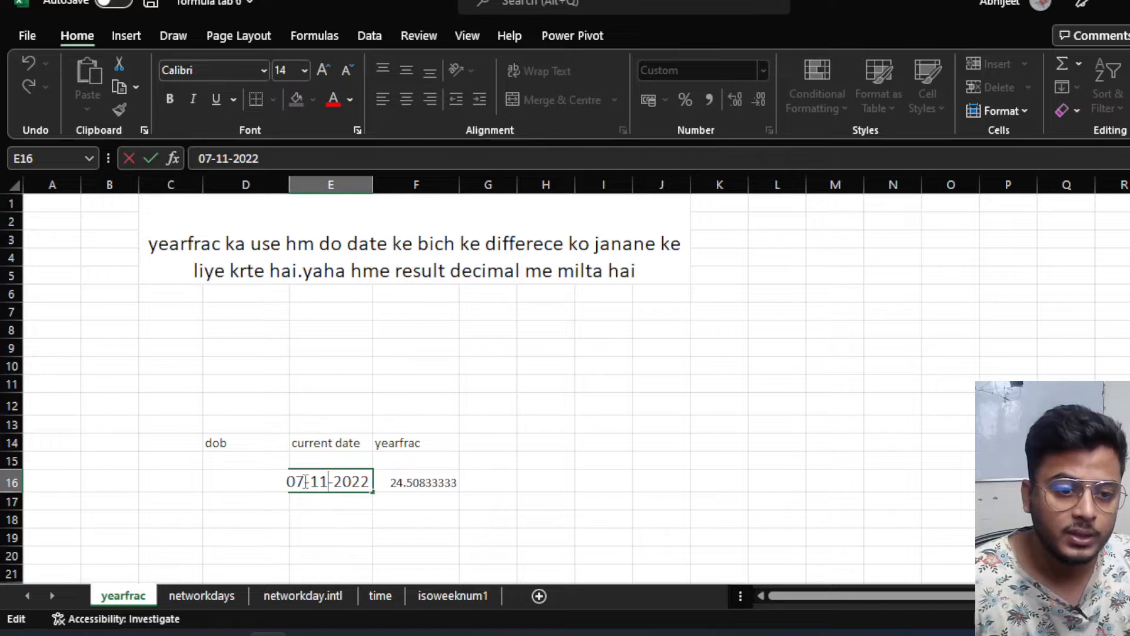
key(BackSpace)
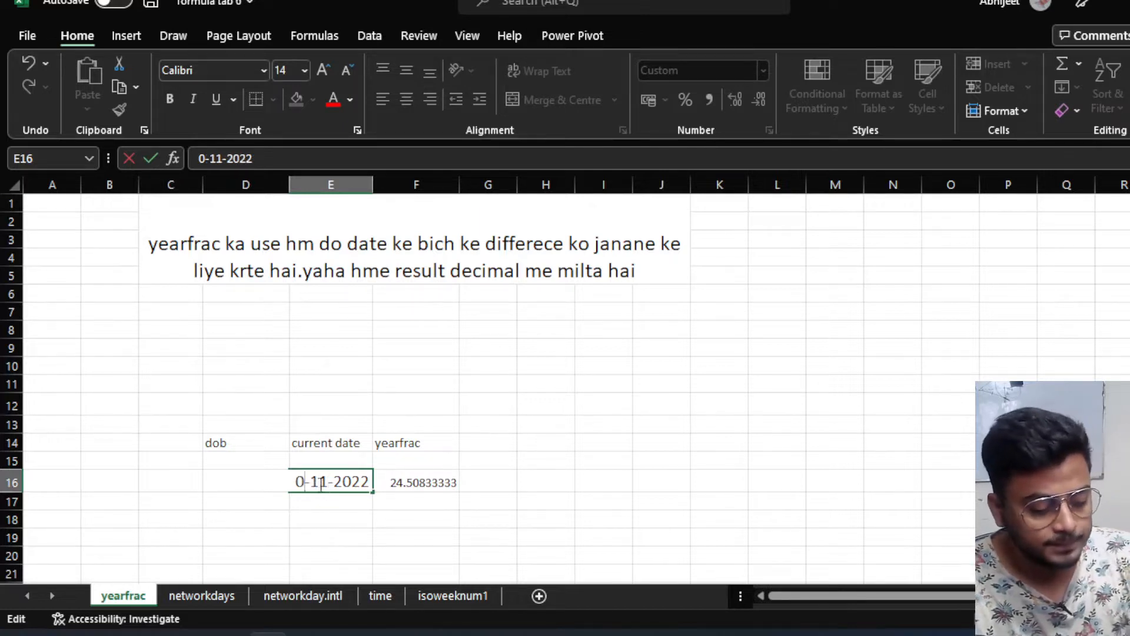
text(4)
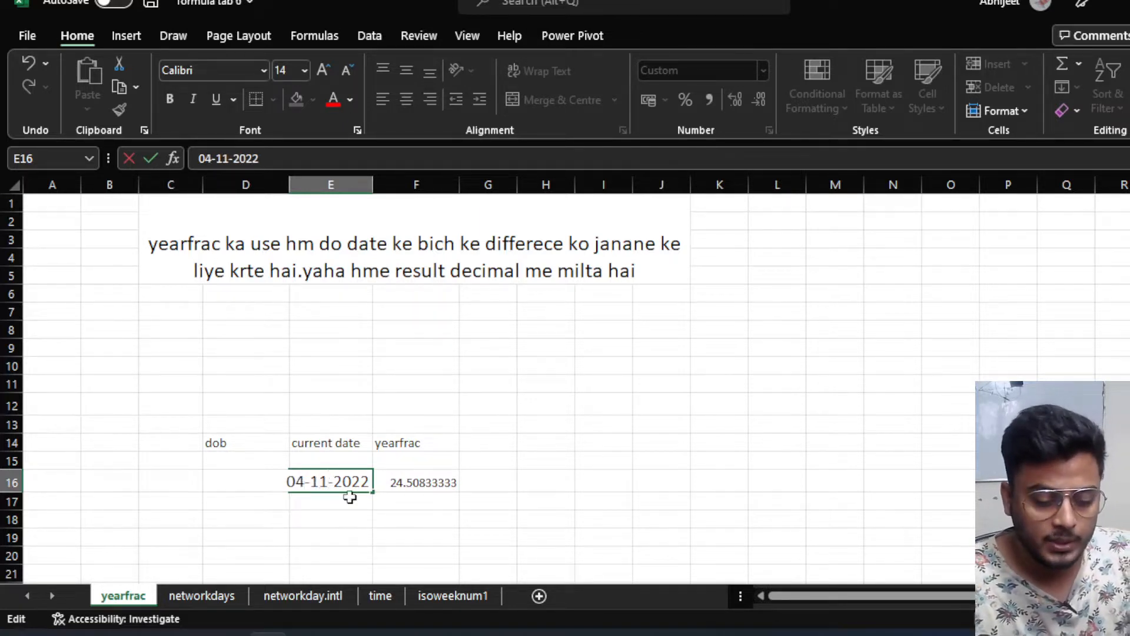
key(BackSpace)
key(BackSpace)
text(05)
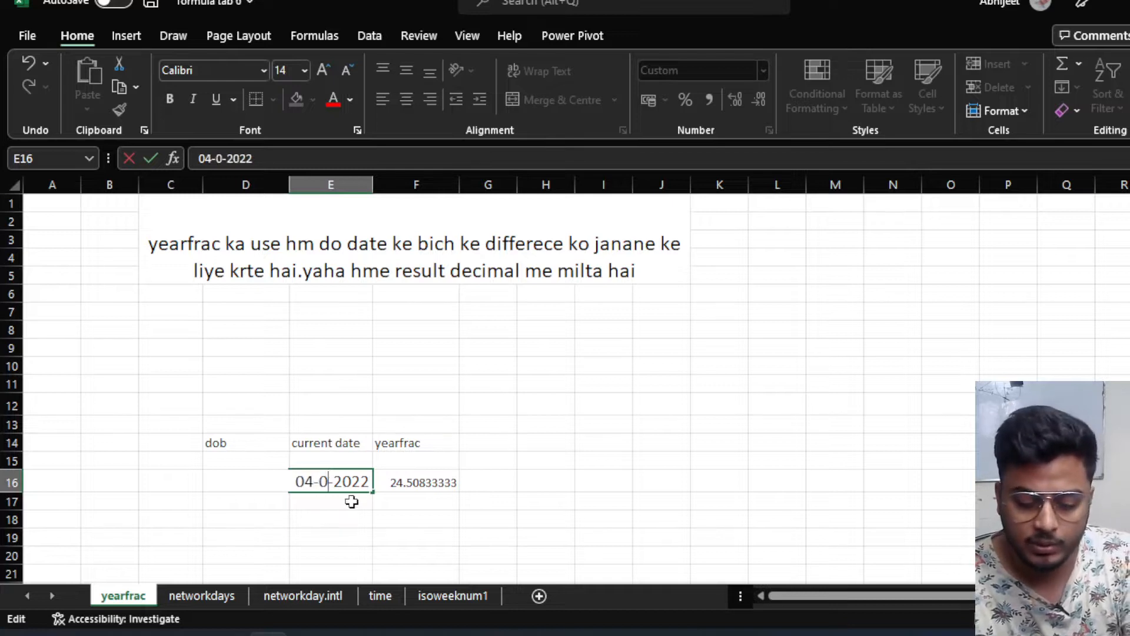
key(Return)
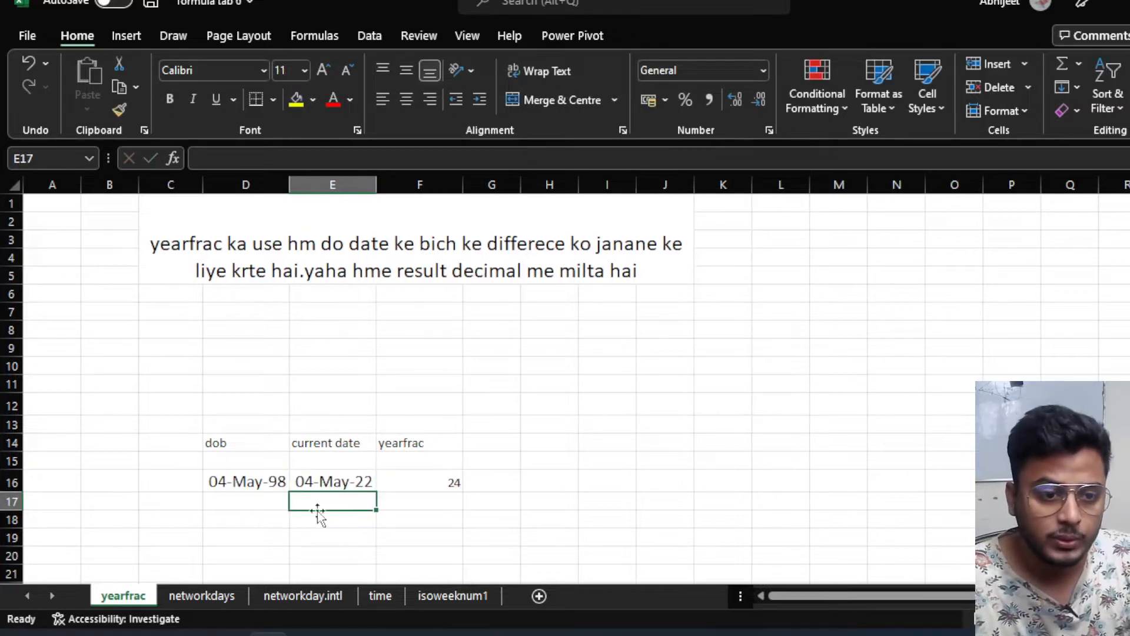
click(241, 513)
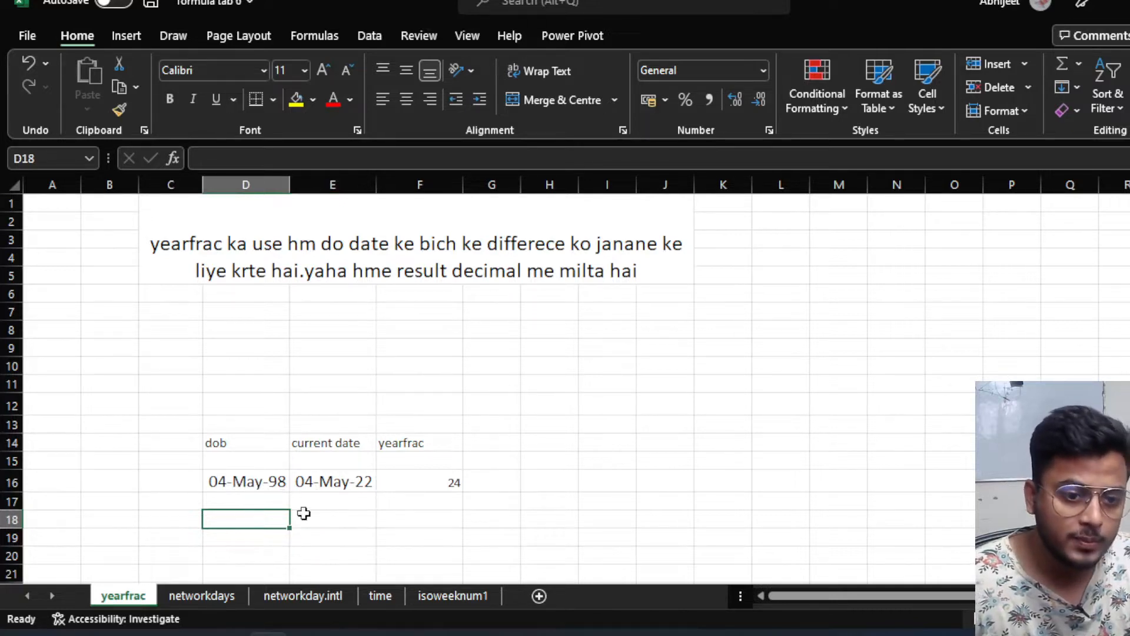
click(434, 486)
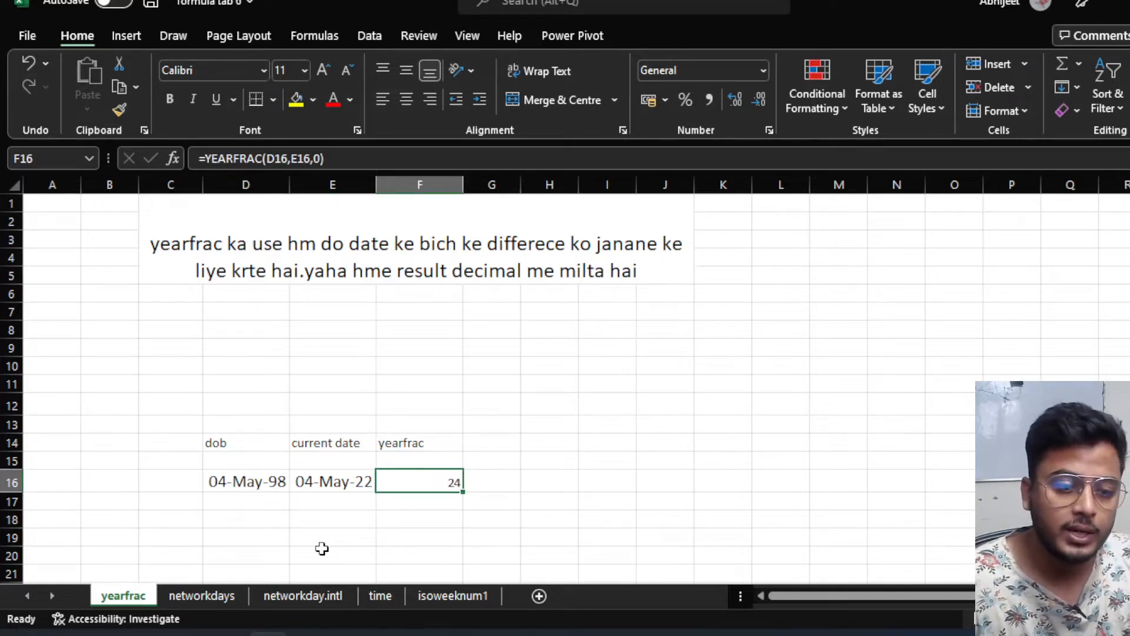
Open the networkdays sheet and correct the header in C7 to "start date".
click(192, 598)
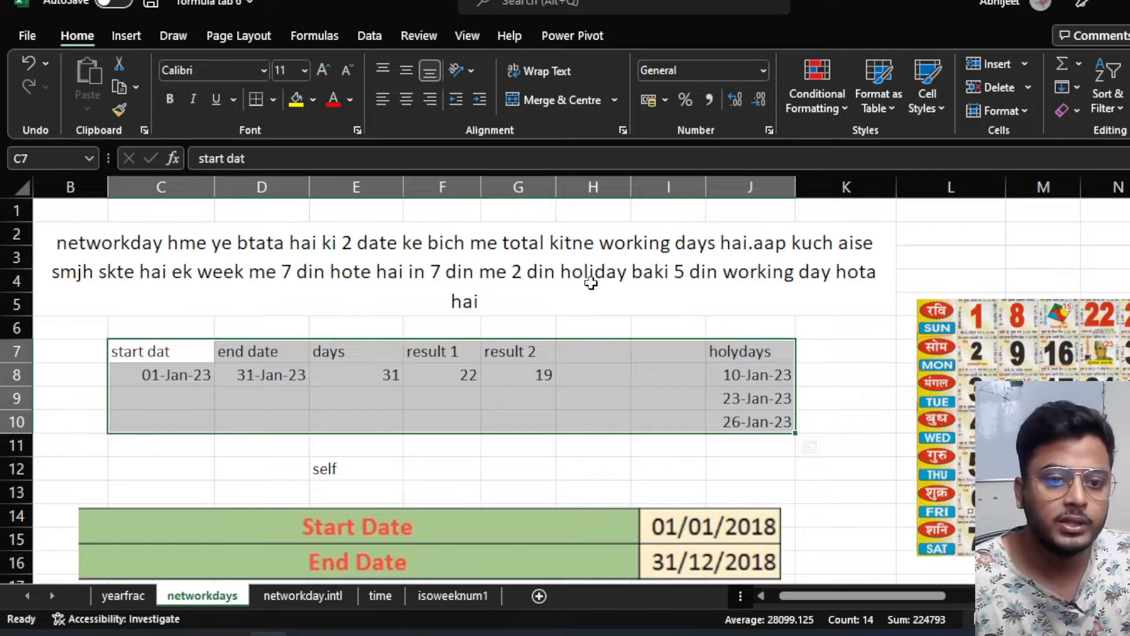
click(174, 394)
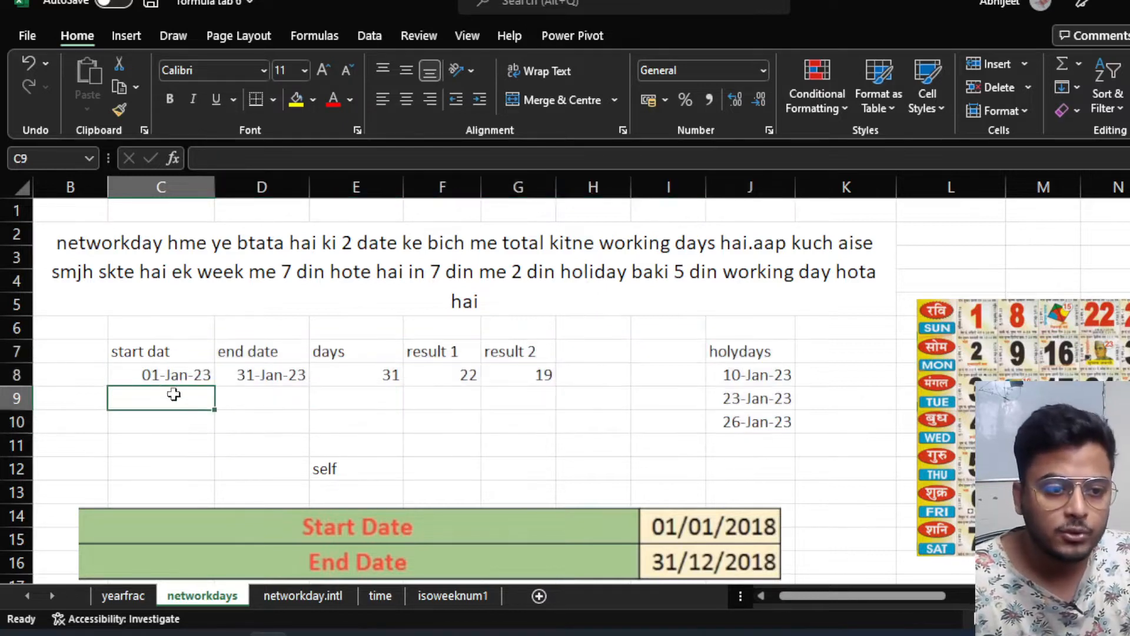
click(159, 351)
click(161, 373)
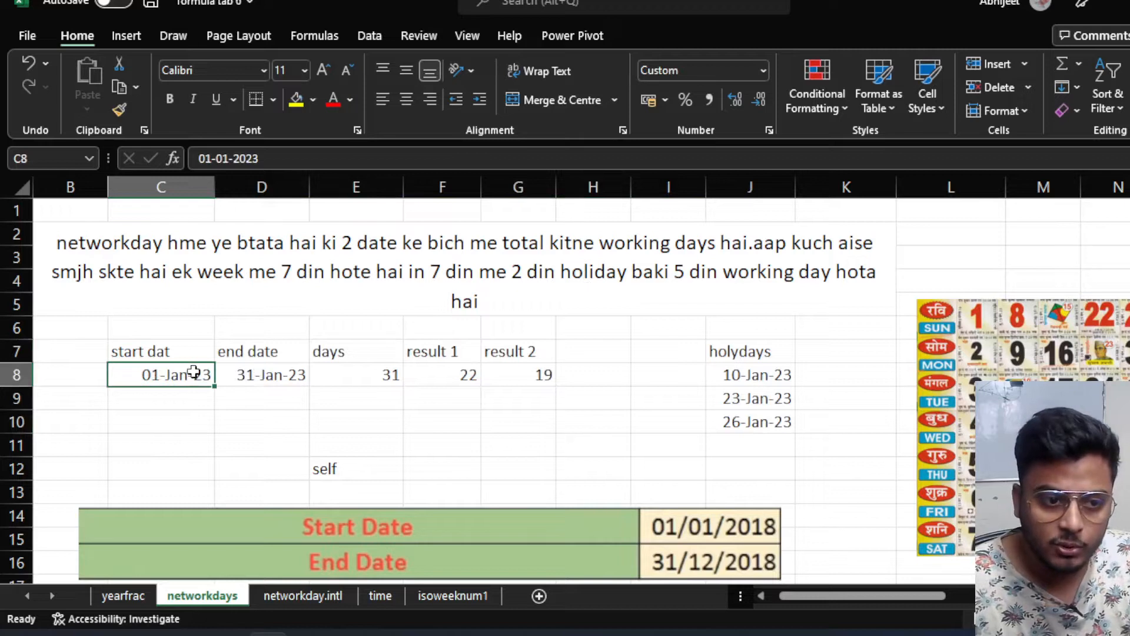
click(183, 354)
double_click(185, 352)
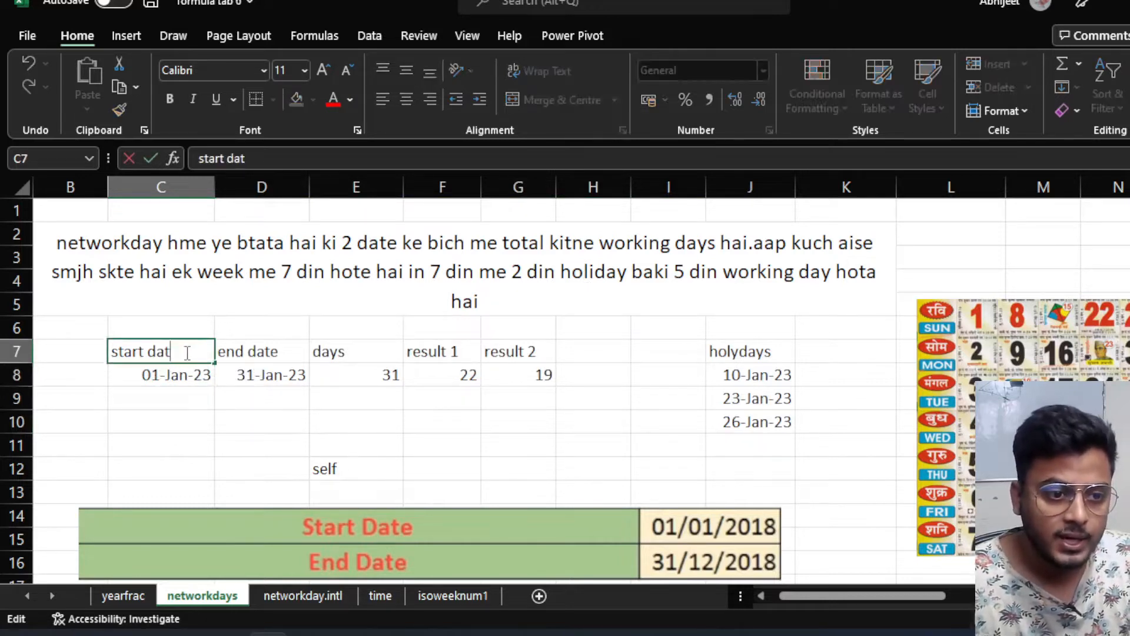
text(e)
click(171, 398)
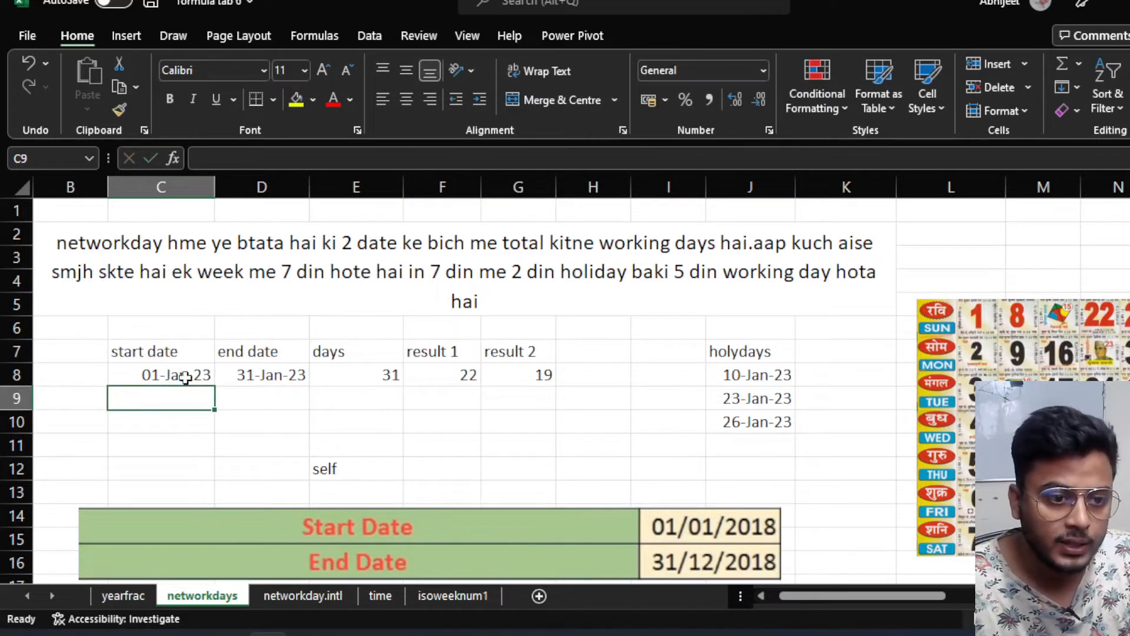
Review the start date, days and both NETWORKDAYS result cells in row 8, and clear the result 1 formula in F8.
click(173, 377)
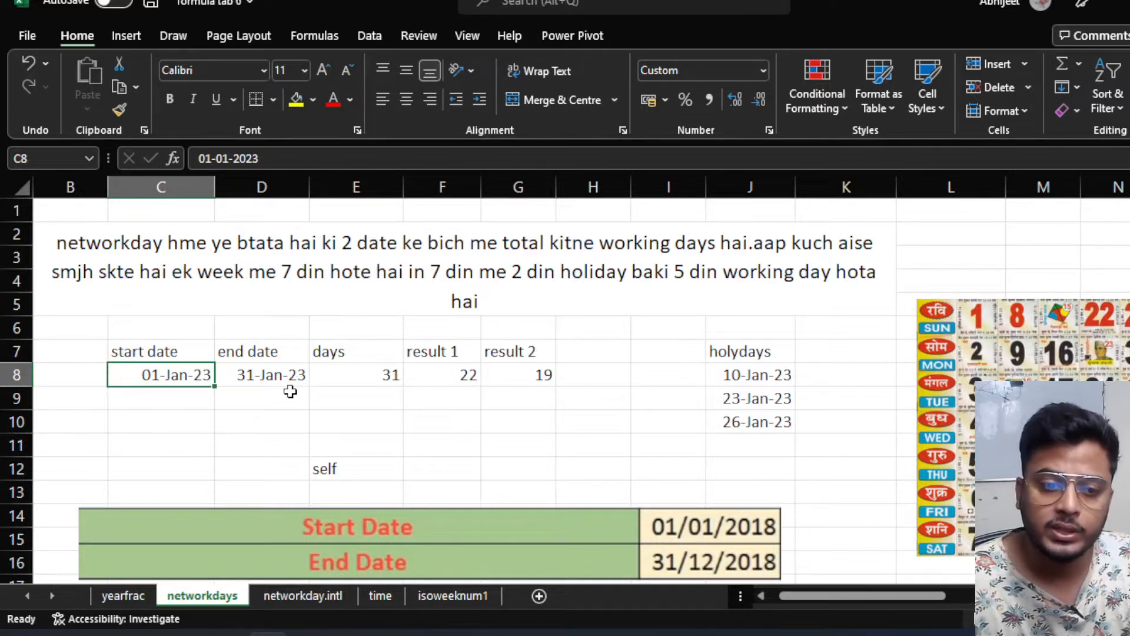
click(360, 374)
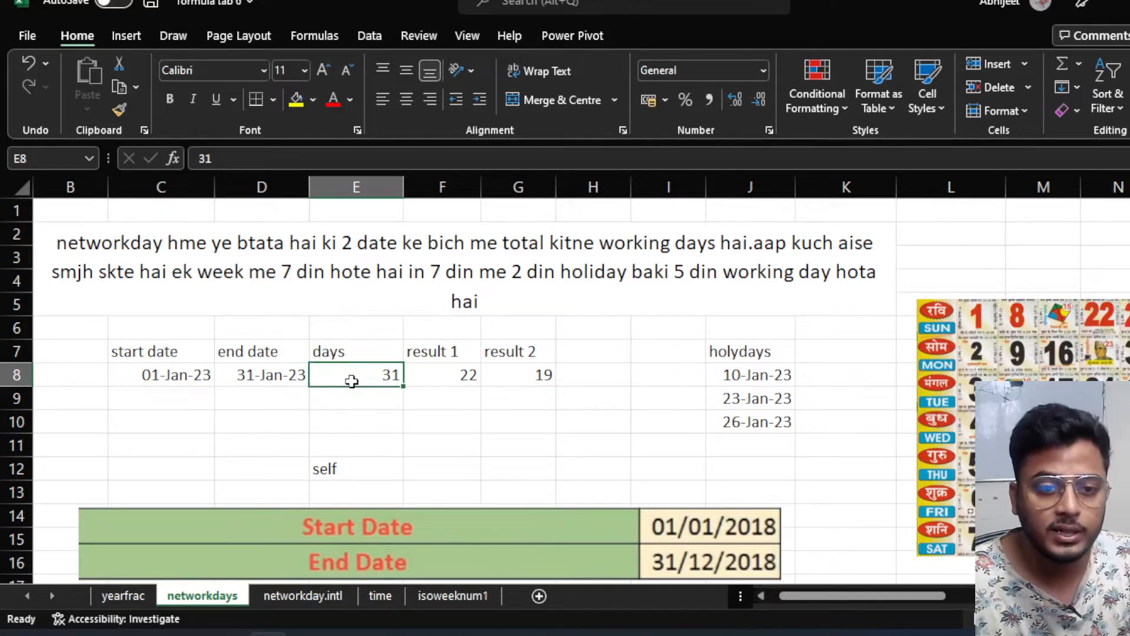
click(454, 377)
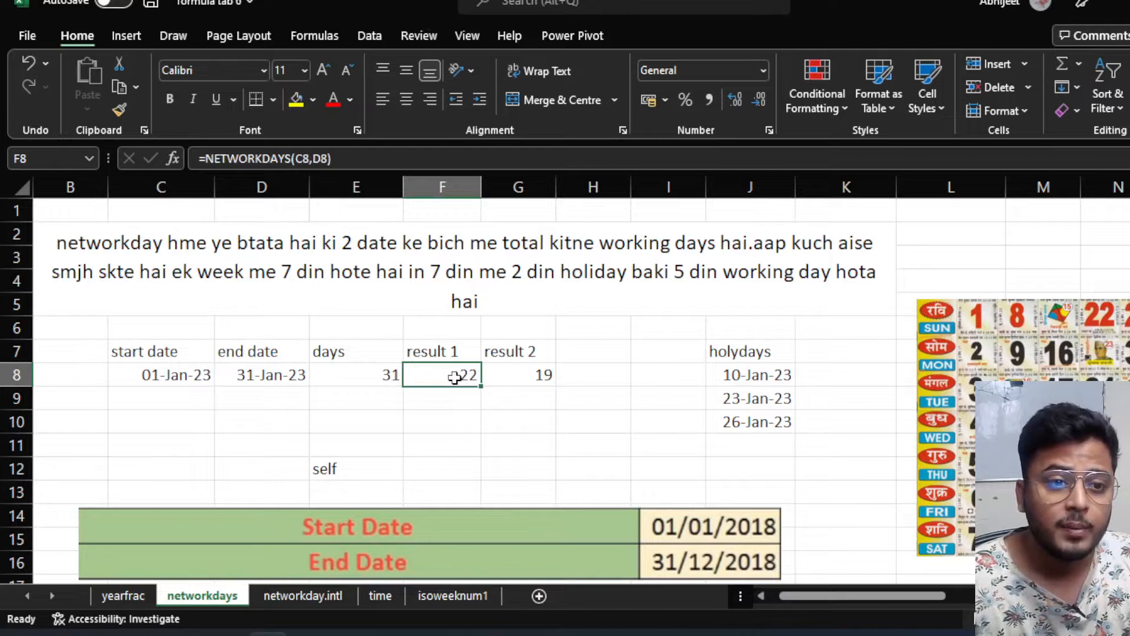
click(514, 377)
click(413, 376)
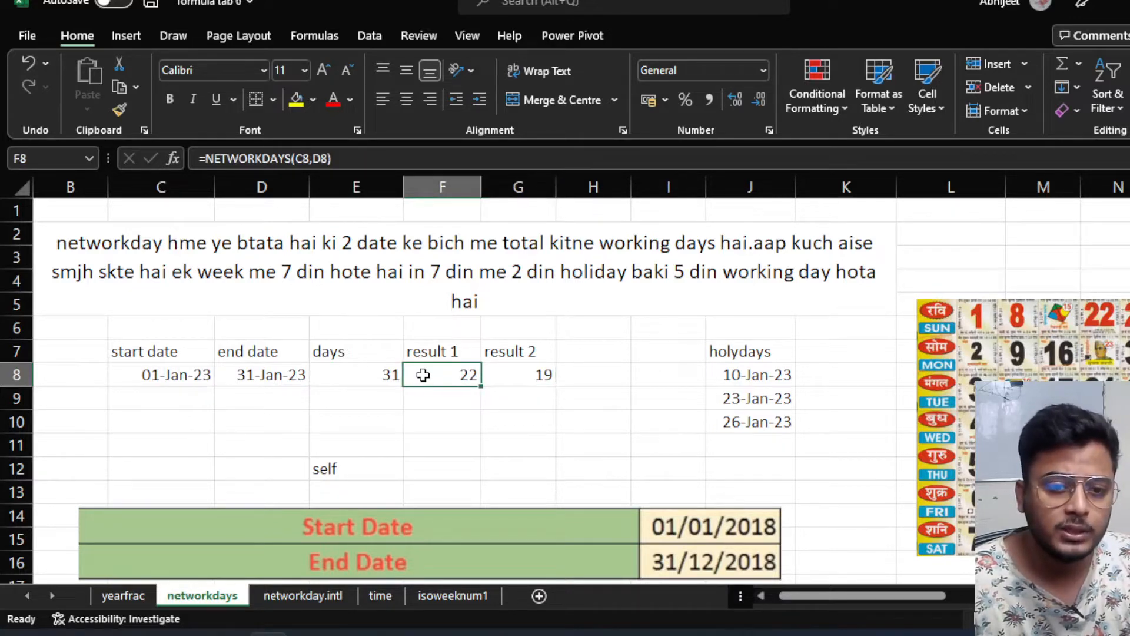
click(506, 375)
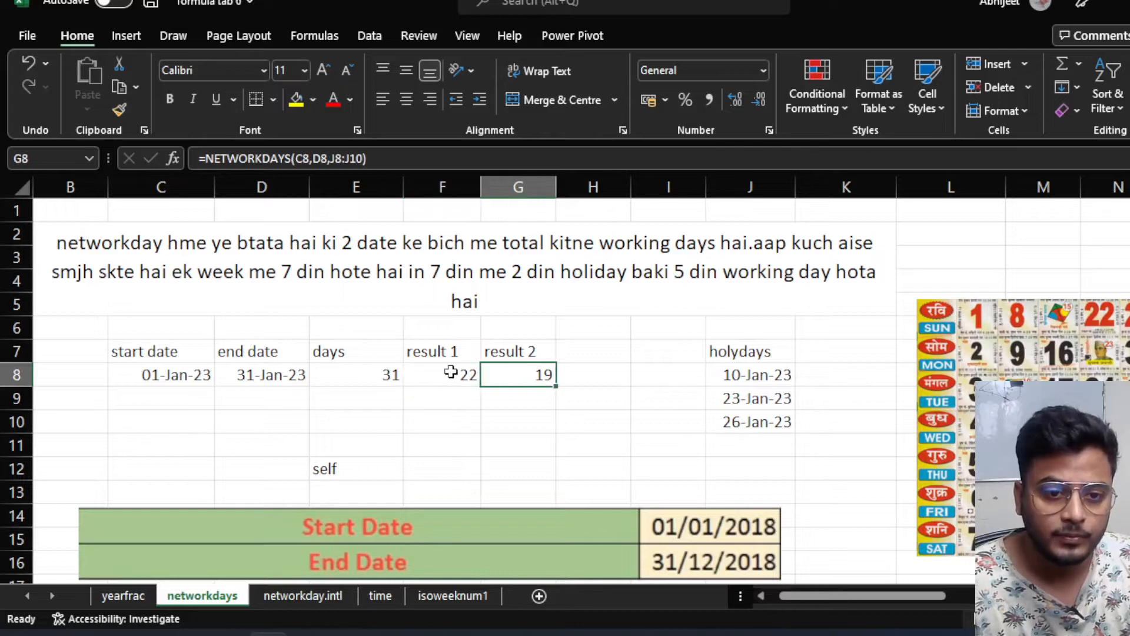
click(451, 372)
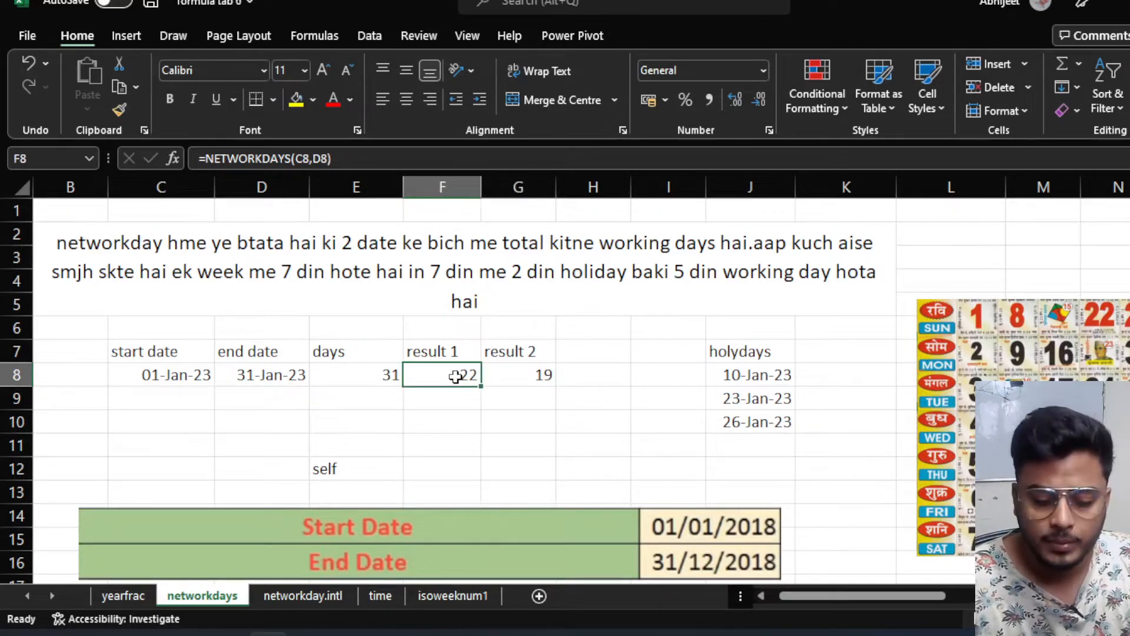
key(Delete)
click(448, 415)
click(442, 372)
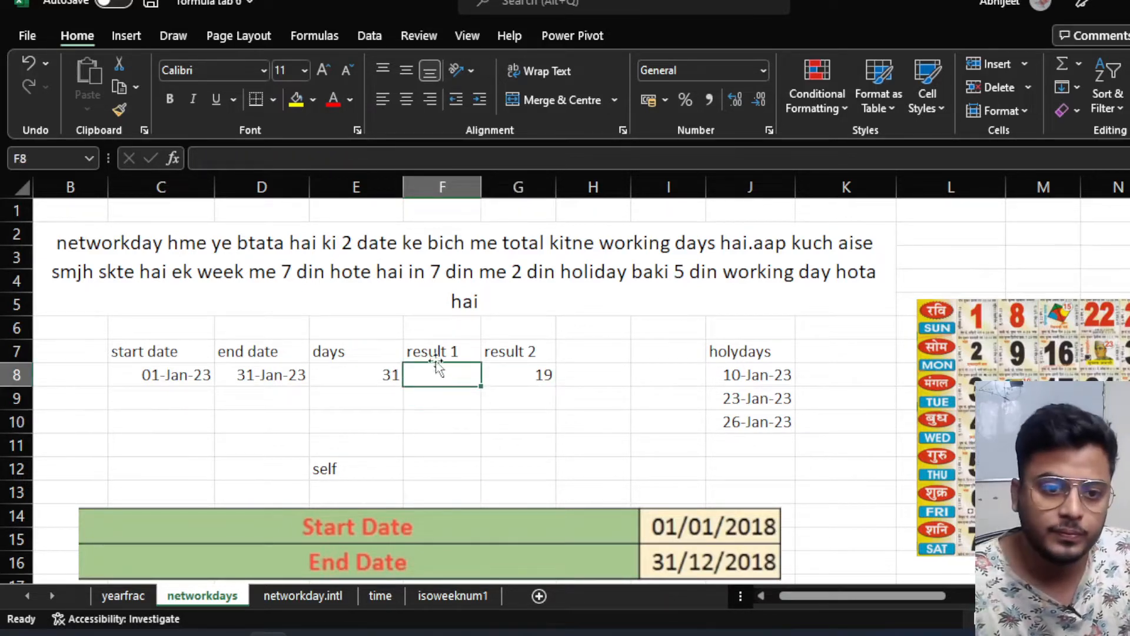
Change the header in F7 to "networkdays" and widen column F to fit it.
click(433, 352)
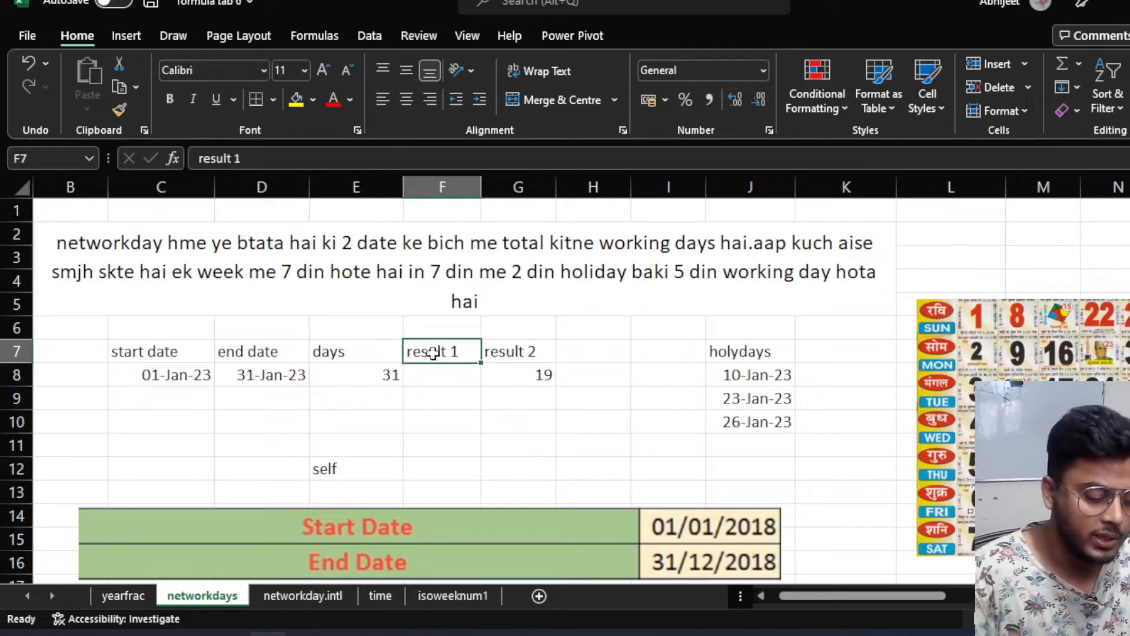
text(netw)
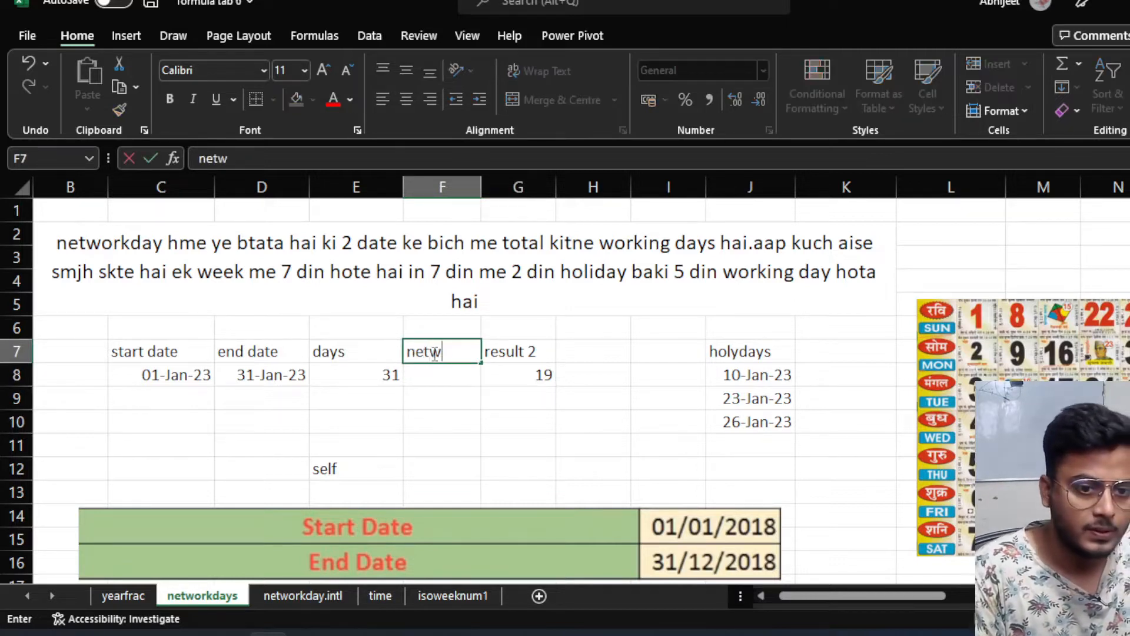
text(ork)
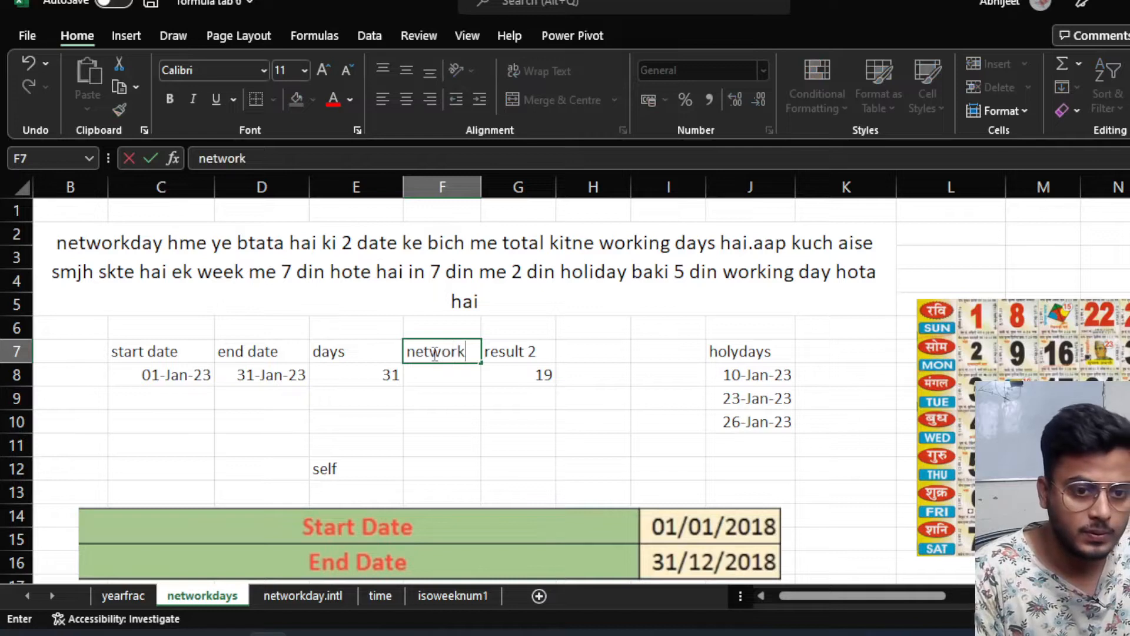
text(dyys)
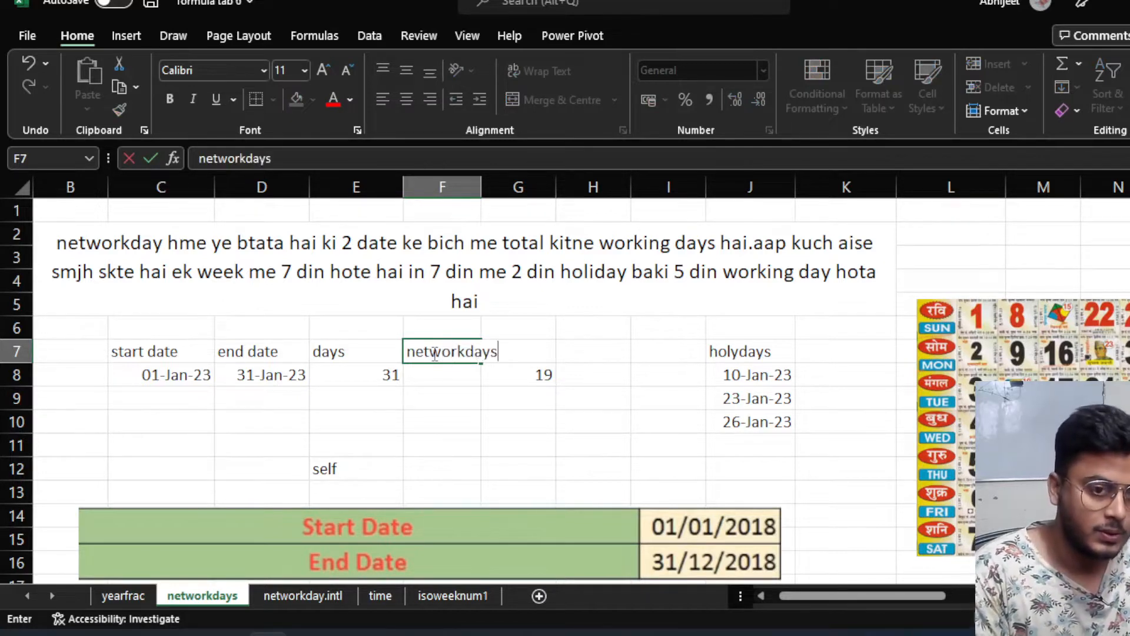
key(Return)
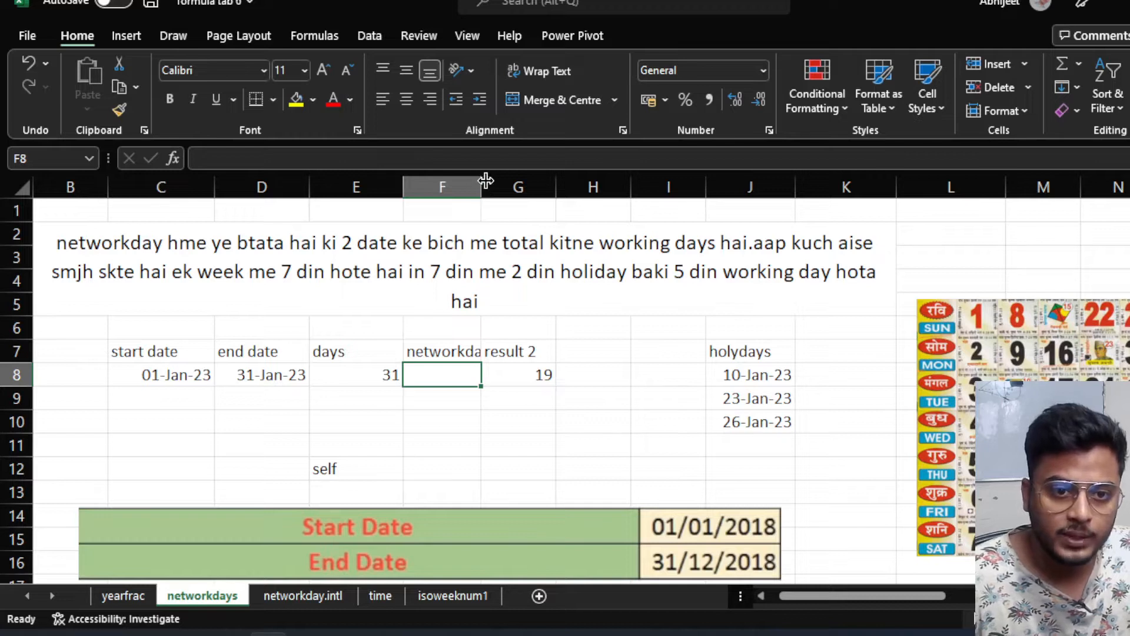
drag(486, 180, 498, 180)
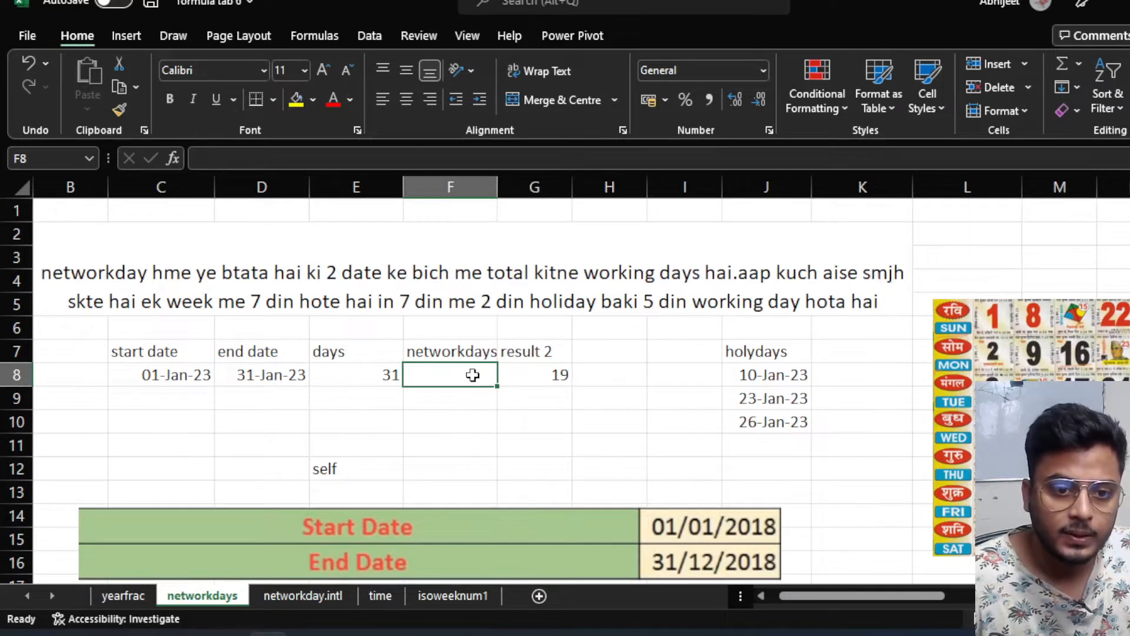
Enter =NETWORKDAYS(C8,D8) in F8 using the start date and end date, and check the formula cell.
text(=)
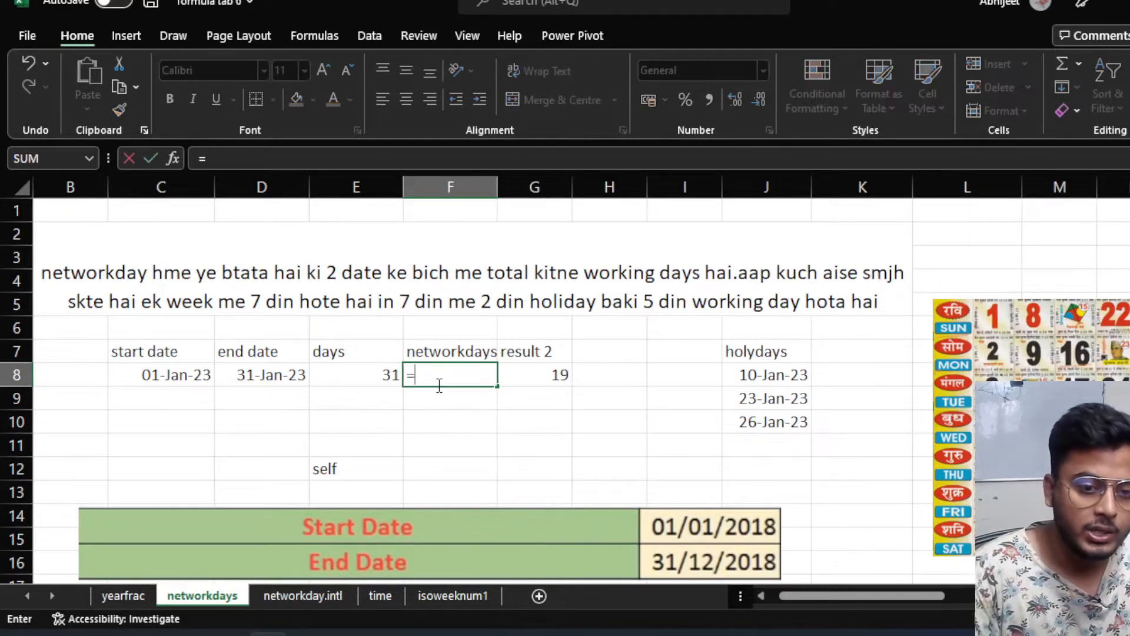
text(netw)
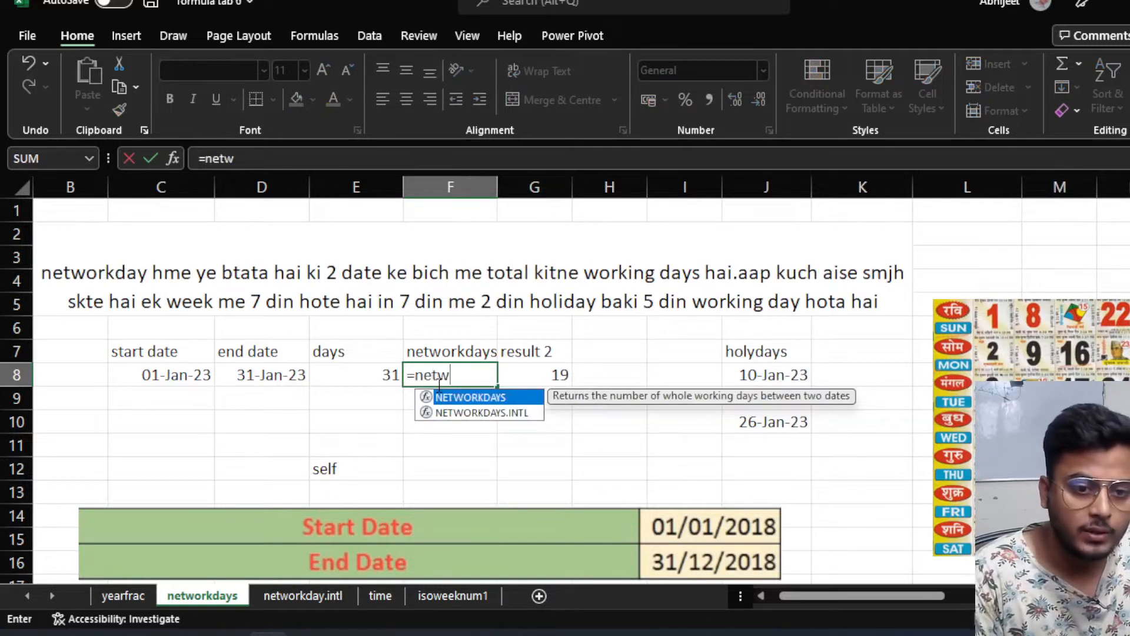
key(Tab)
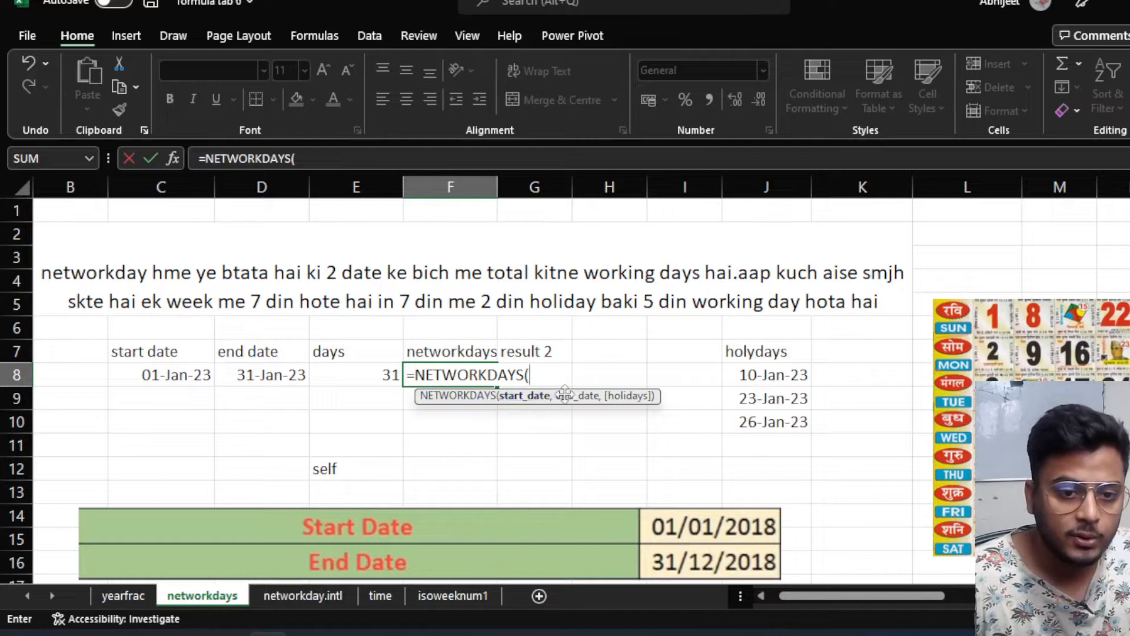
click(173, 377)
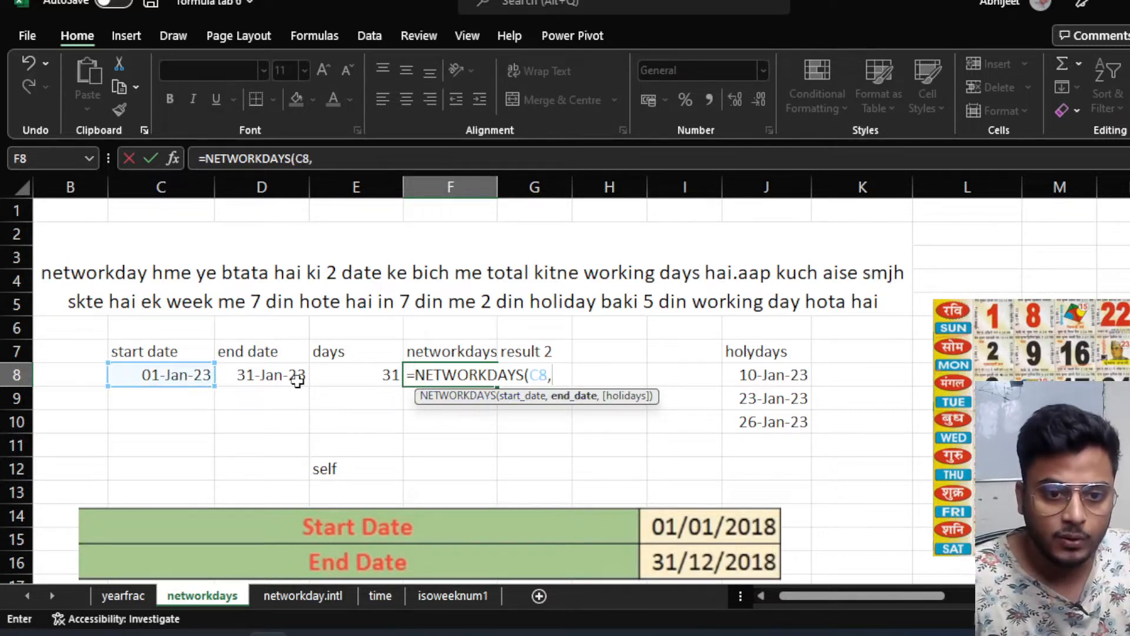
text(,)
click(272, 376)
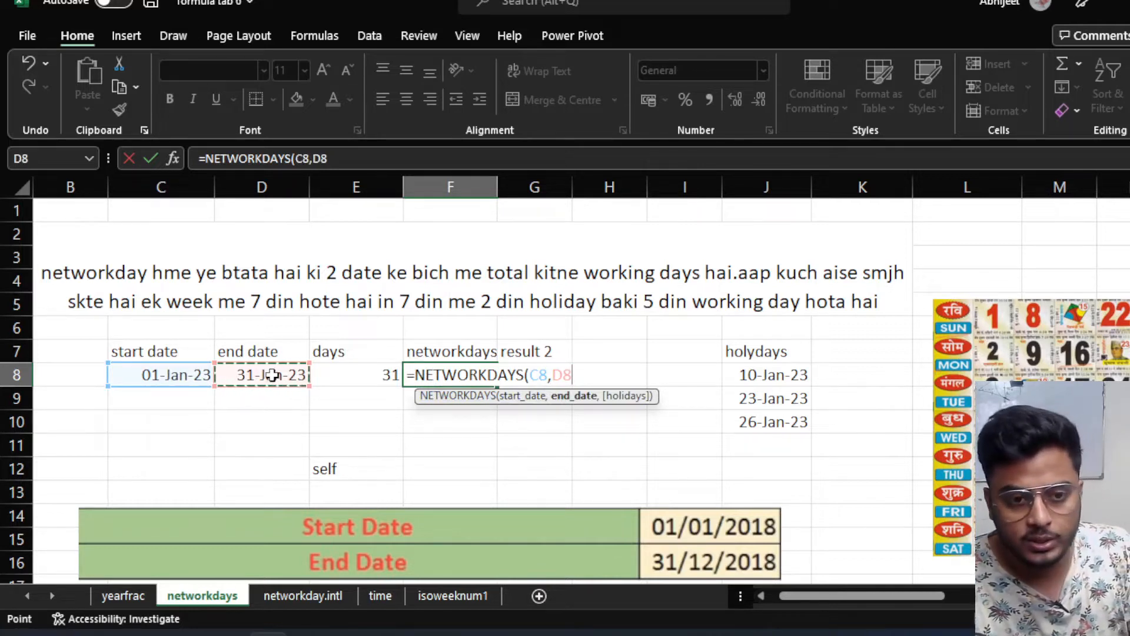
text())
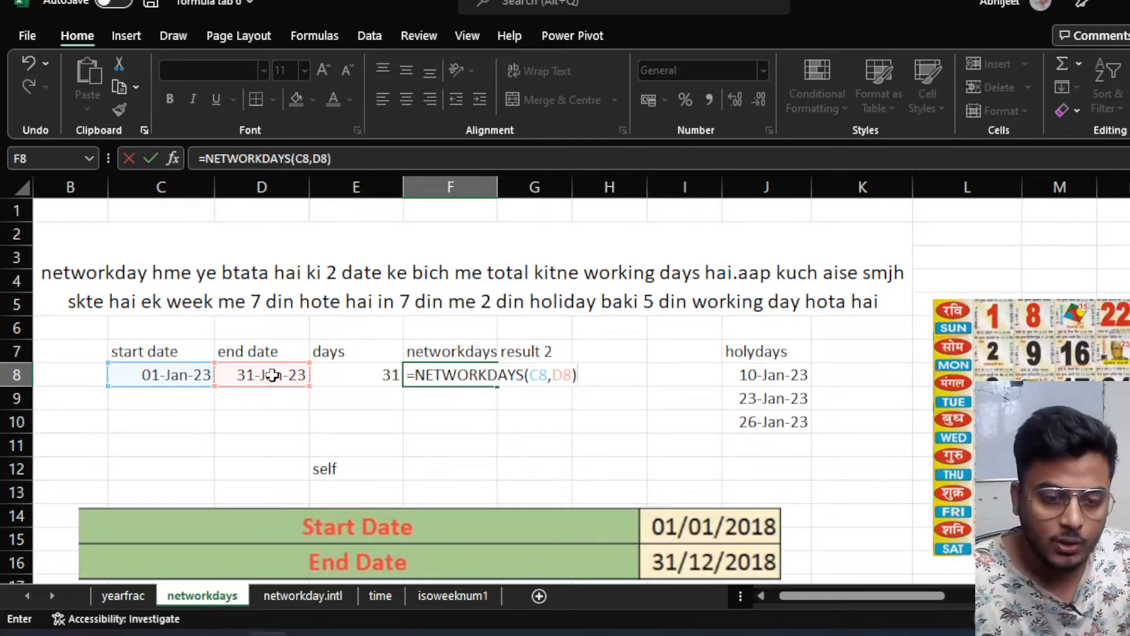
key(Return)
click(464, 374)
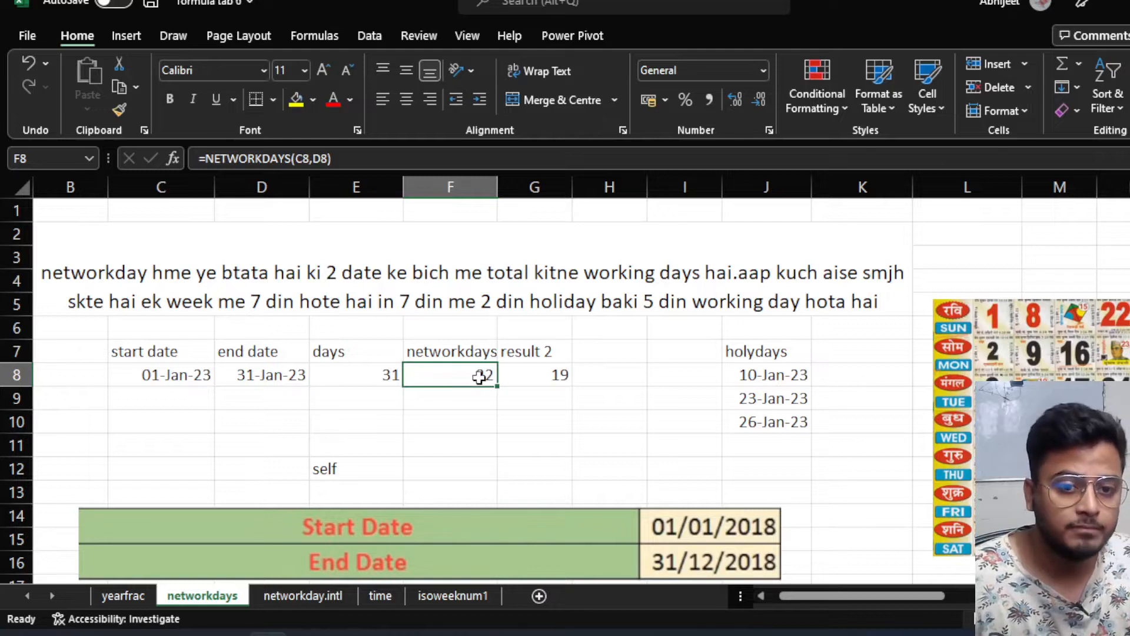
Clear the result 2 formula in G8 and reselect the networkdays cell F8.
click(544, 370)
key(Delete)
click(491, 440)
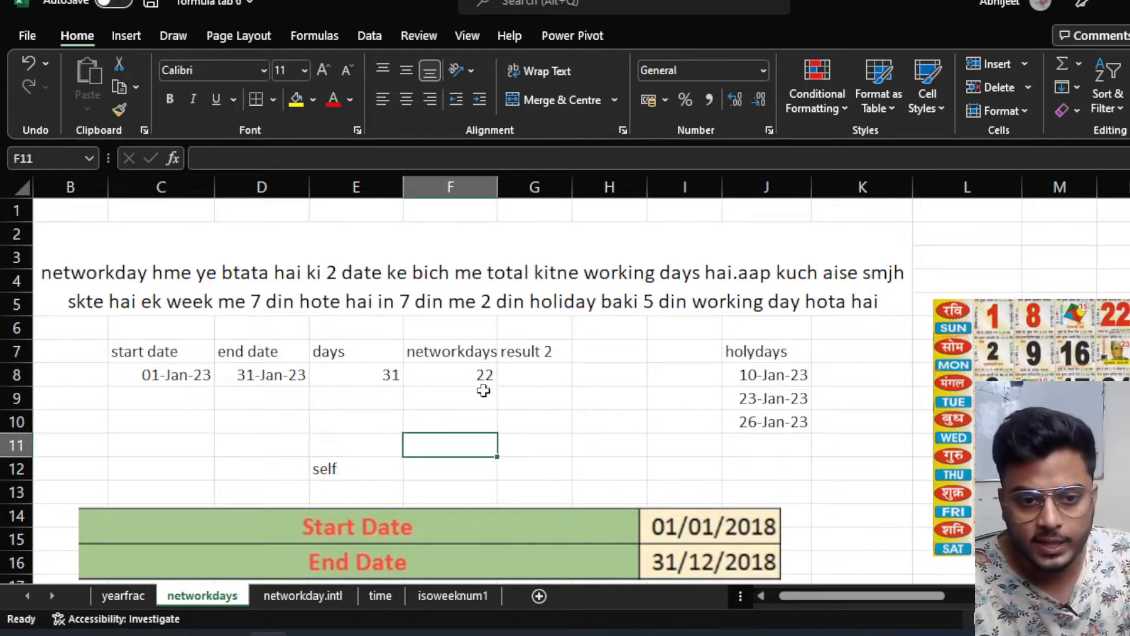
click(477, 375)
Reposition the colourful Hindi calendar picture next to the holydays list.
drag(1027, 416, 997, 369)
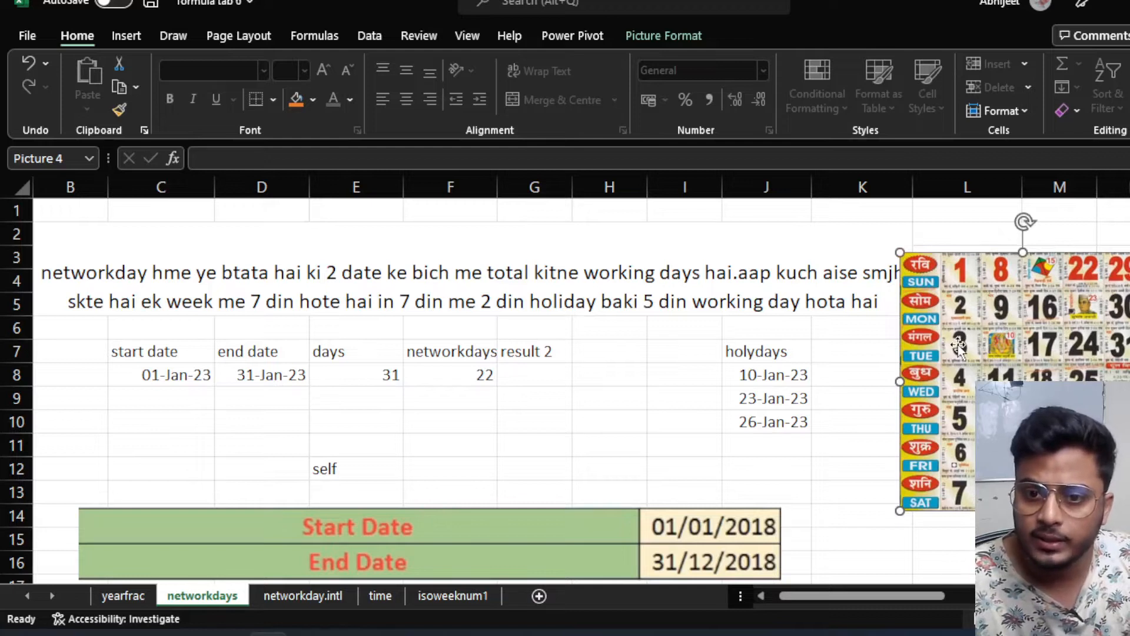
drag(974, 335, 976, 353)
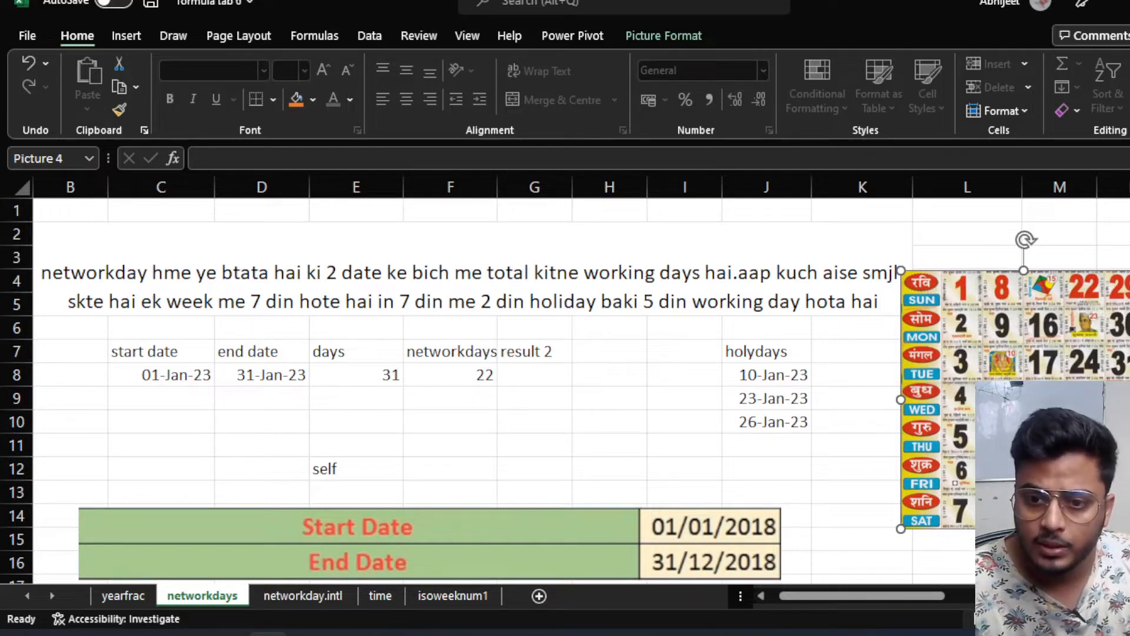
drag(1100, 297, 1096, 333)
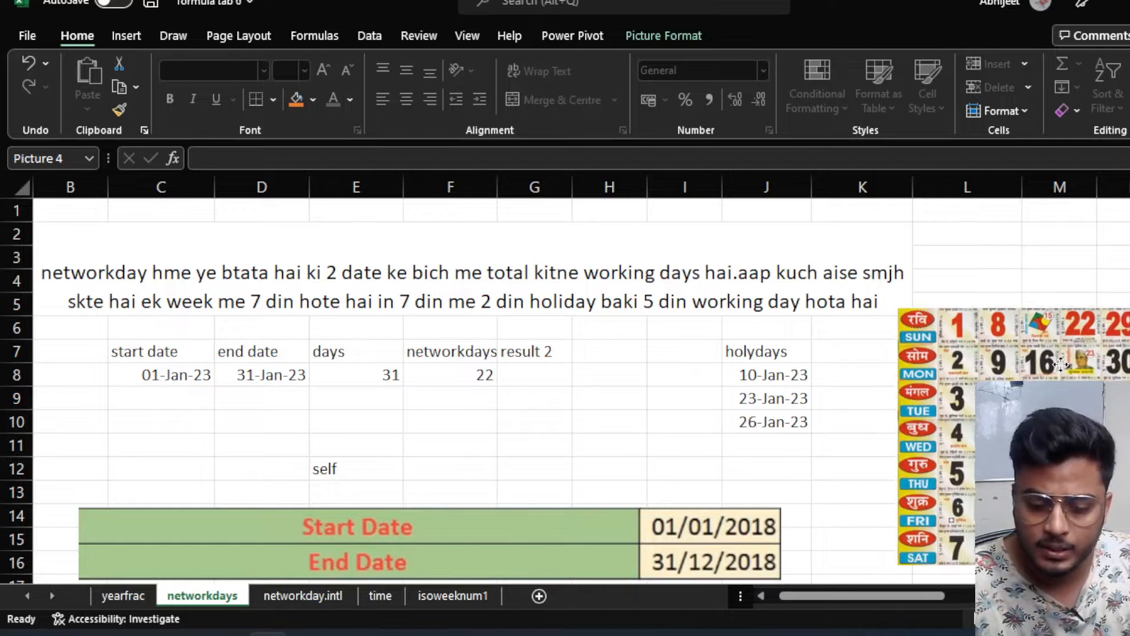
Delete the Hindi calendar picture, undo the deletion and shift the picture slightly.
key(Delete)
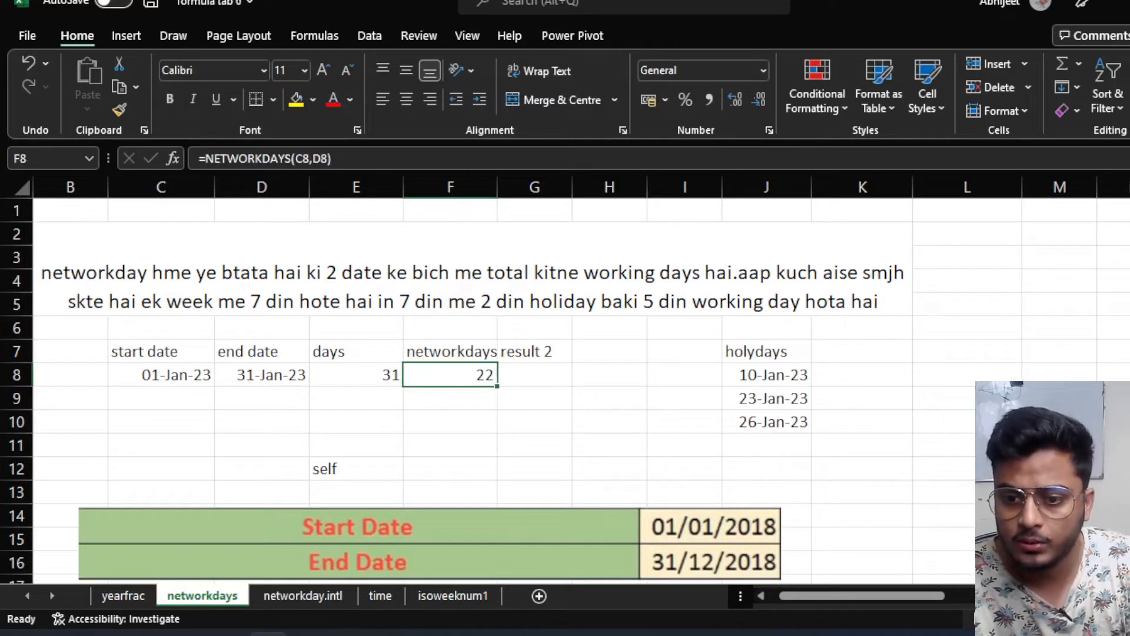
key(super+n)
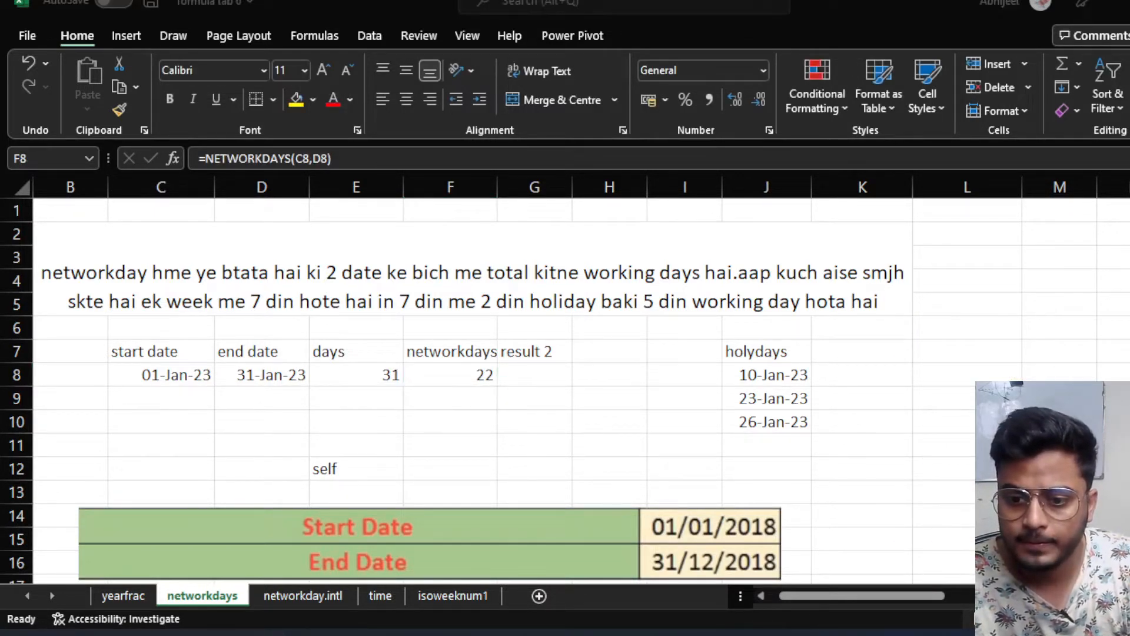
click(882, 464)
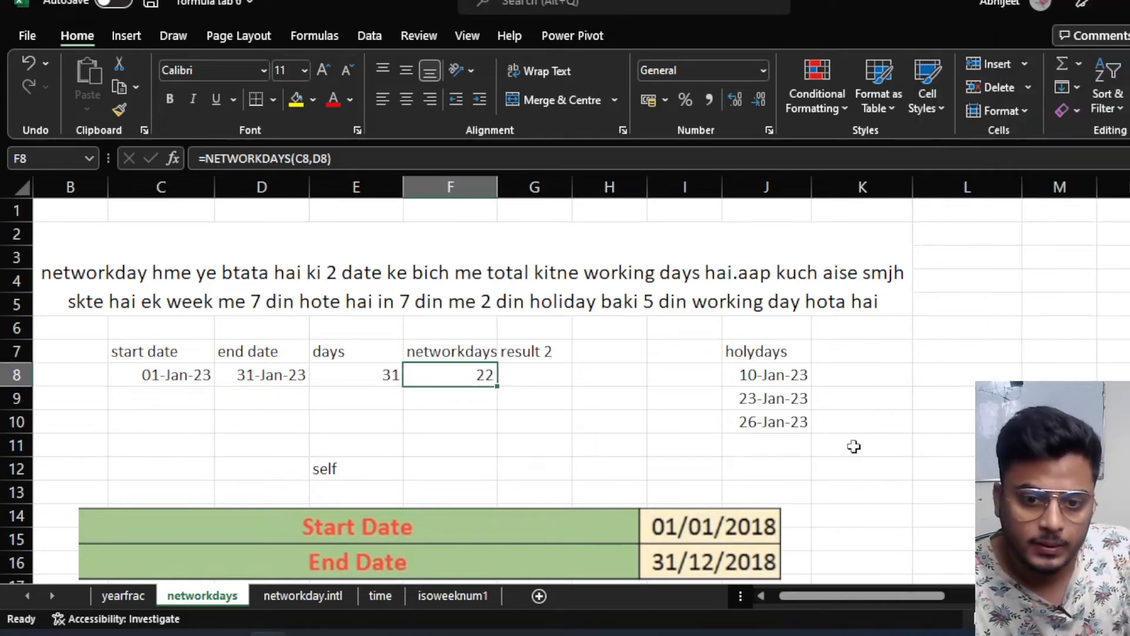
key(ctrl+z)
drag(981, 396, 972, 424)
scroll(780, 577, down, 5)
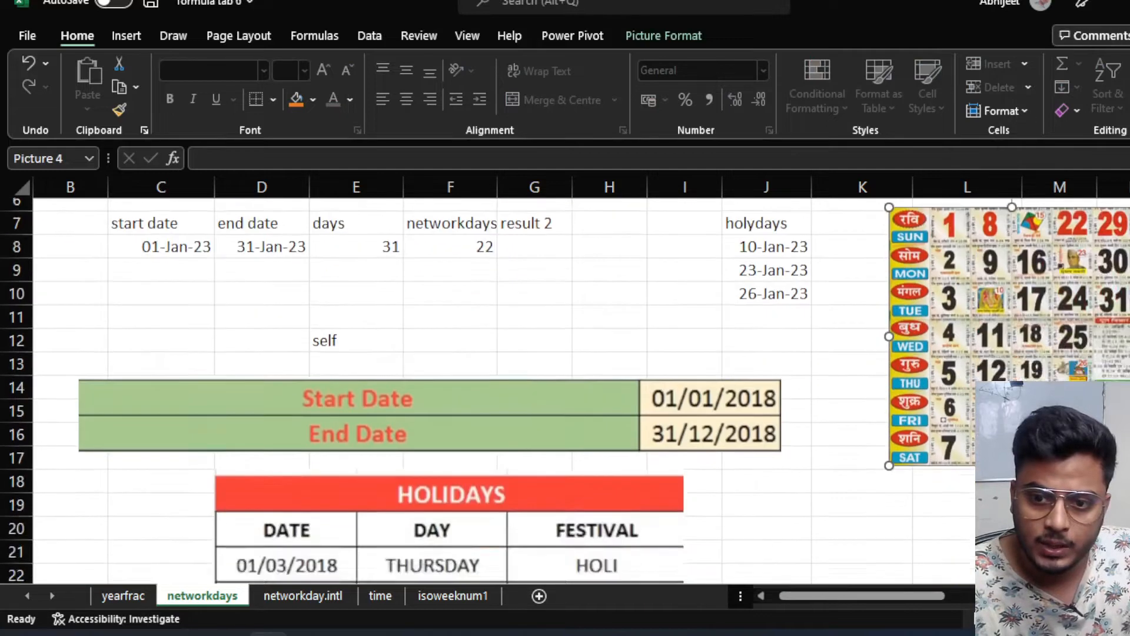
scroll(780, 576, up, 5)
Reposition the January 2023 calendar picture at column U and shrink it to span columns U to X.
drag(847, 595, 1044, 596)
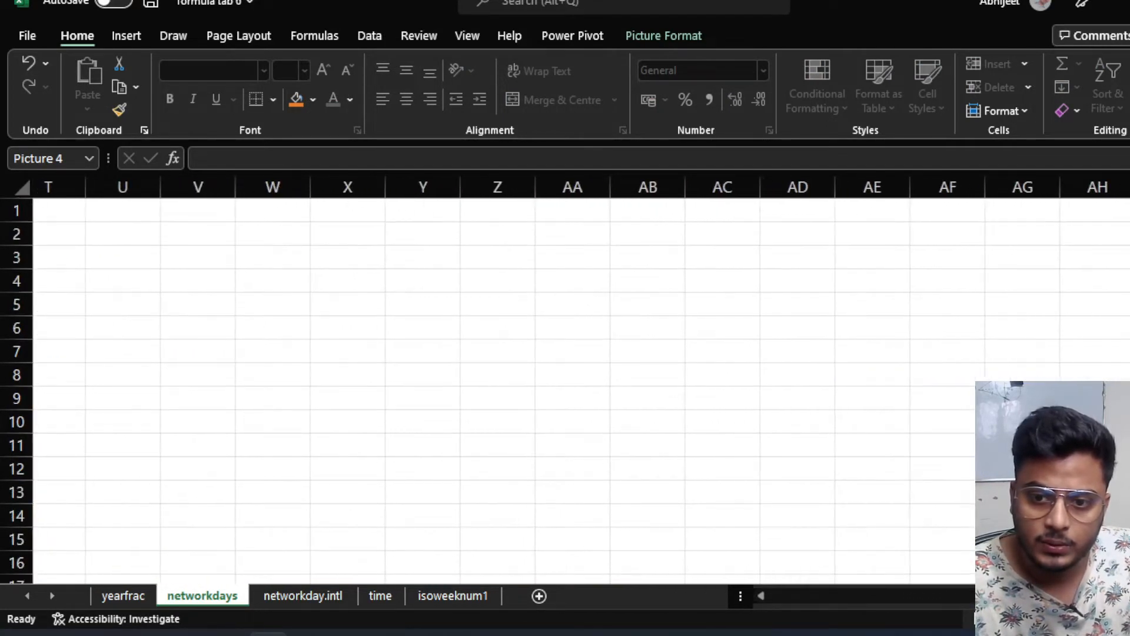
drag(1039, 518, 206, 331)
drag(444, 422, 468, 465)
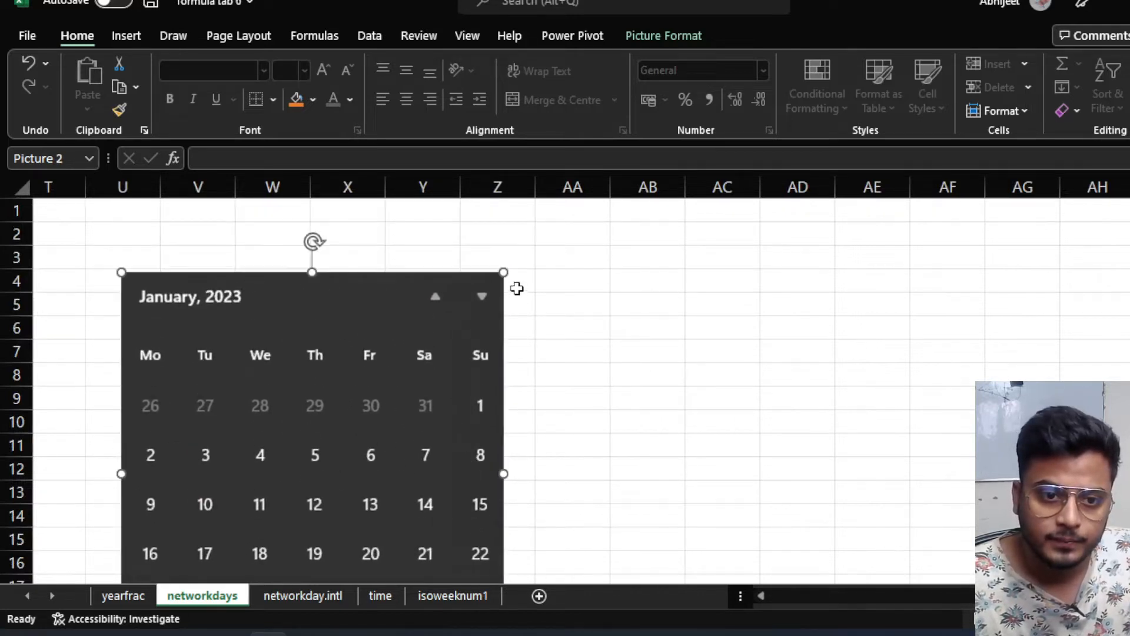
drag(503, 272, 377, 408)
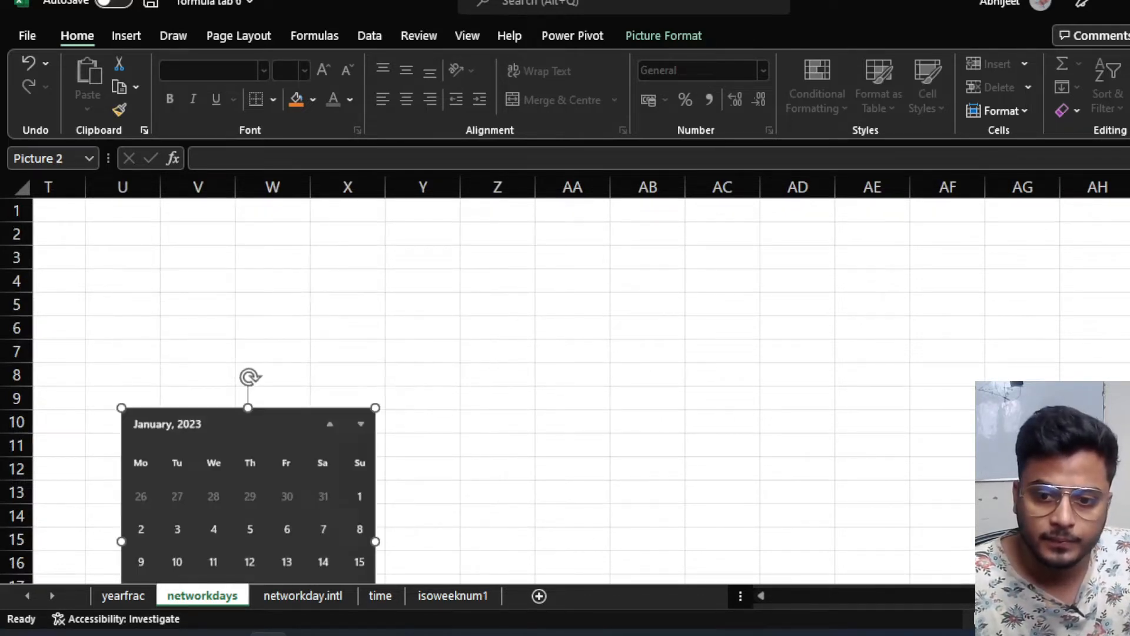
Bring the January 2023 calendar picture over to columns L to O, near the holydays list.
scroll(446, 481, left, 6)
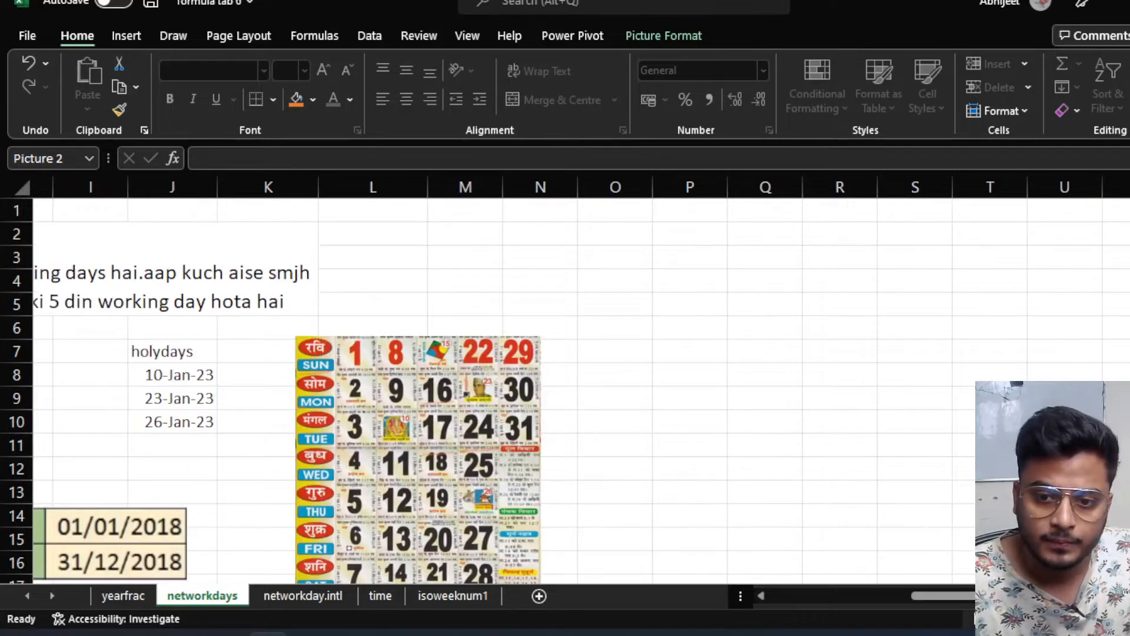
key(ctrl+v)
drag(699, 373, 668, 355)
drag(1043, 596, 959, 602)
Undo the last picture change and move the Hindi calendar picture to column Q, clear of the January 2023 picture.
drag(1101, 396, 1129, 389)
key(ctrl+z)
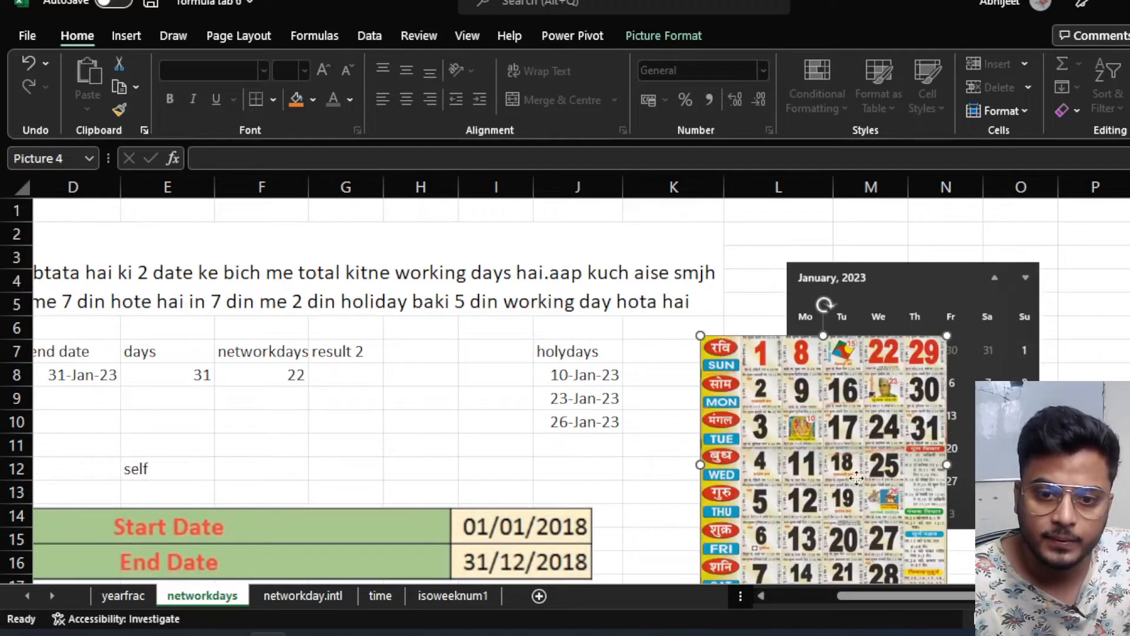
drag(858, 478, 1092, 473)
drag(956, 599, 1019, 600)
drag(786, 451, 1012, 394)
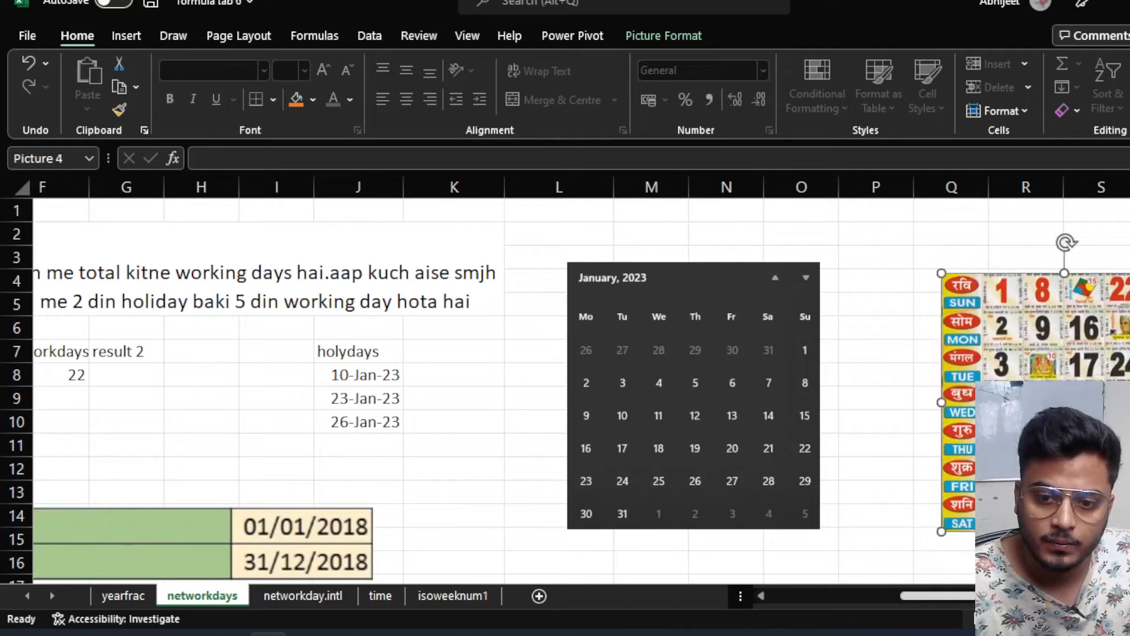
Place the January 2023 calendar picture at column L and resize it so it clears the description text.
drag(971, 598, 835, 601)
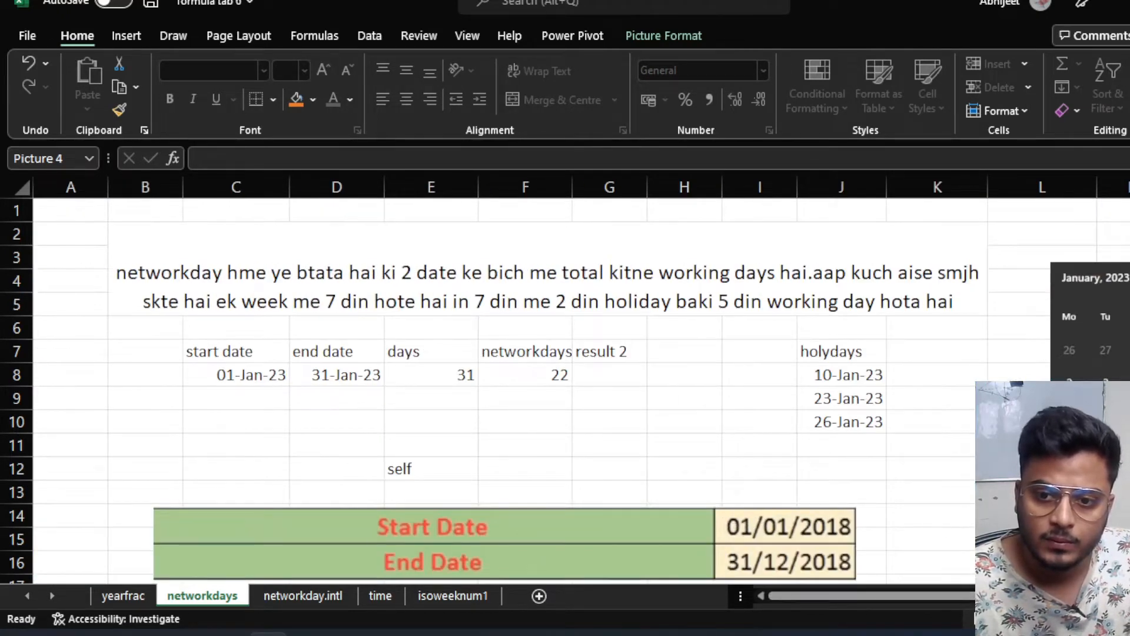
drag(1098, 402, 858, 391)
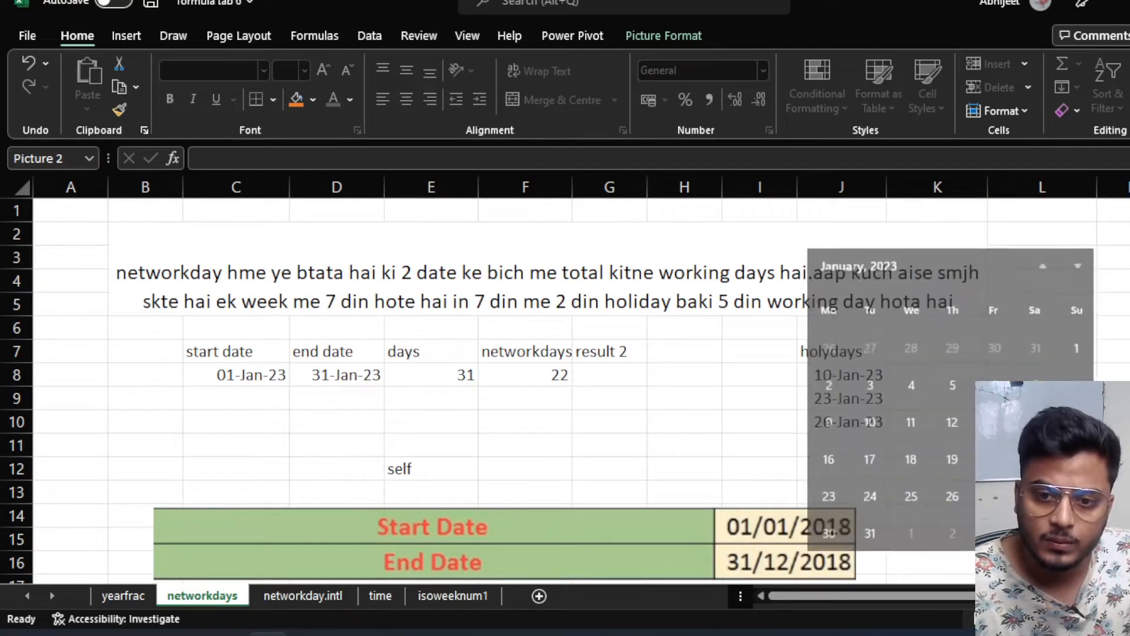
drag(927, 366, 1086, 353)
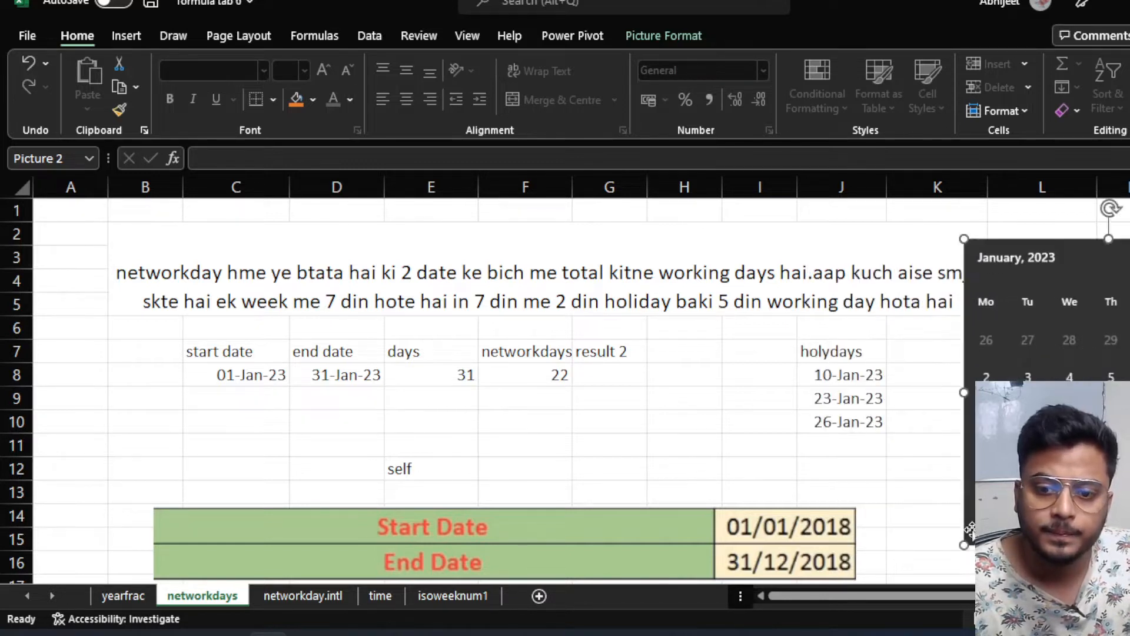
mouse_move(957, 596)
mouse_down()
mouse_move(909, 596)
mouse_move(939, 595)
mouse_up()
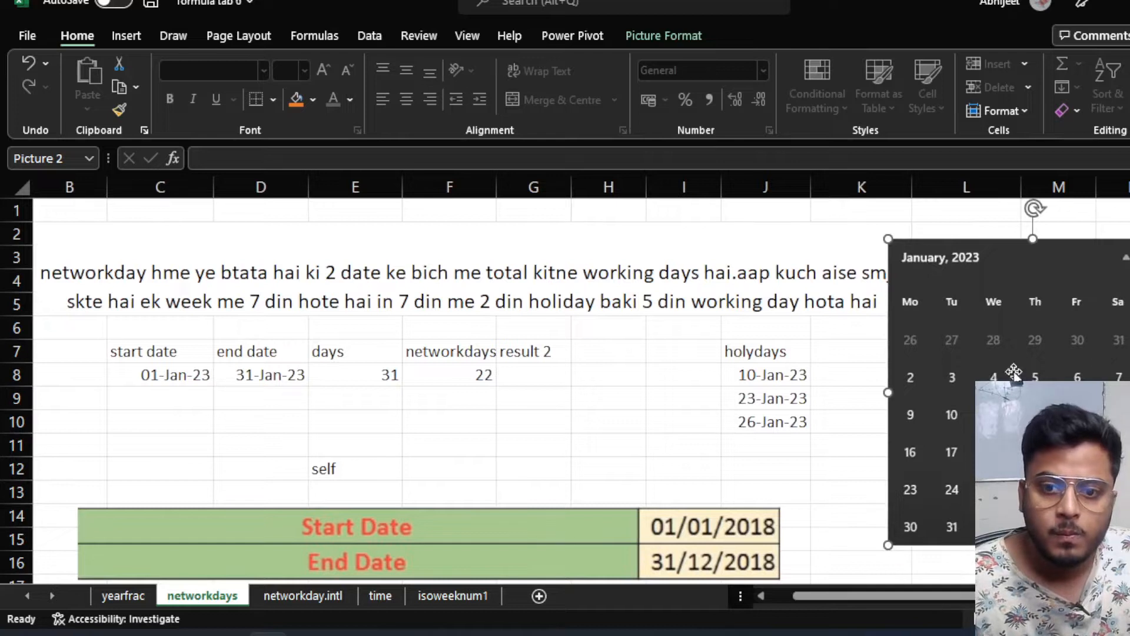
drag(888, 545, 931, 509)
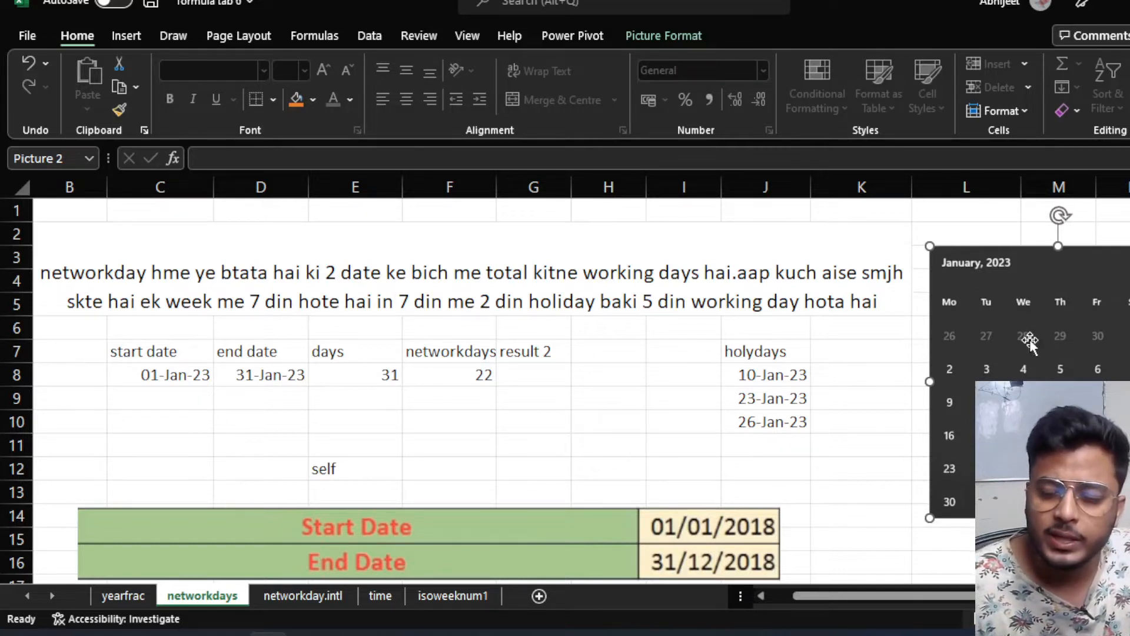
Outline the weekend columns of the January 2023 calendar picture with the red pen.
click(177, 38)
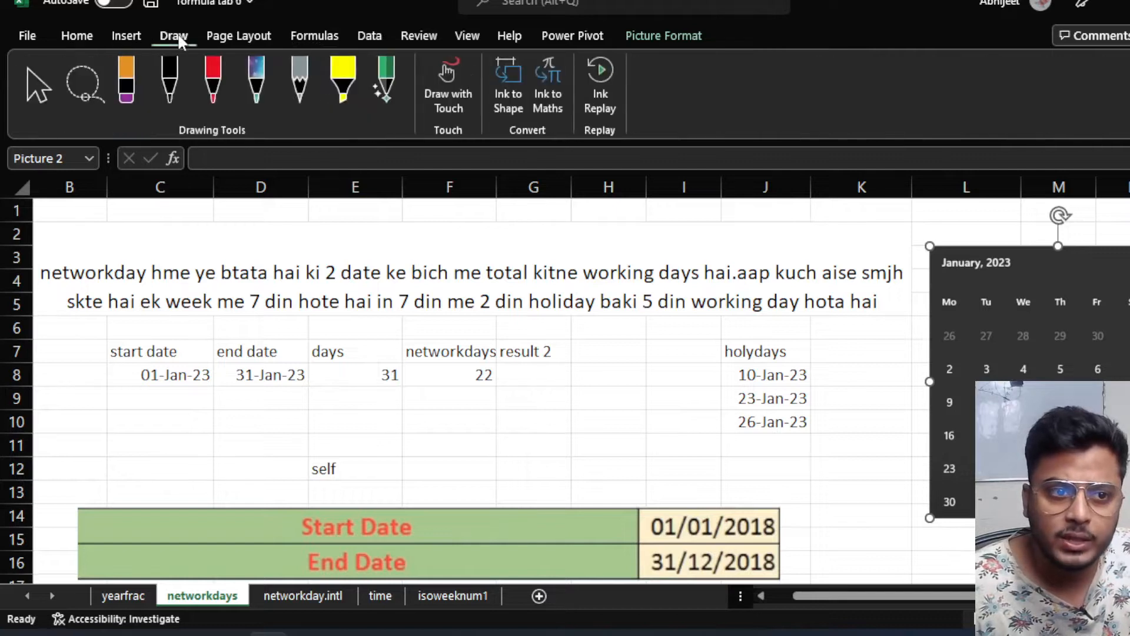
click(216, 83)
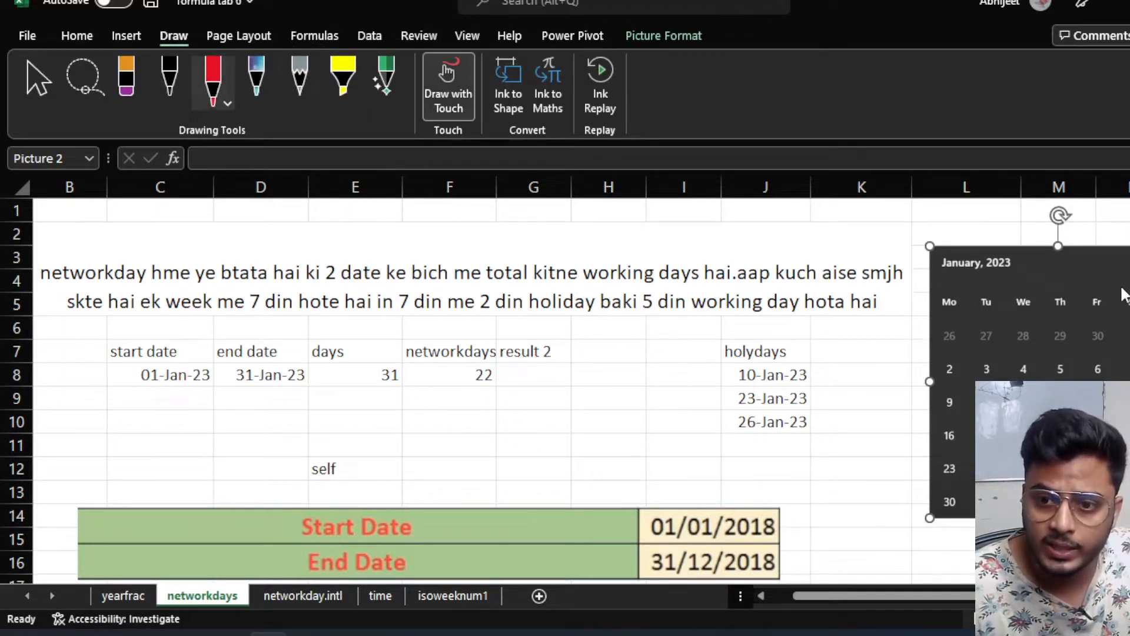
drag(1121, 287, 1118, 374)
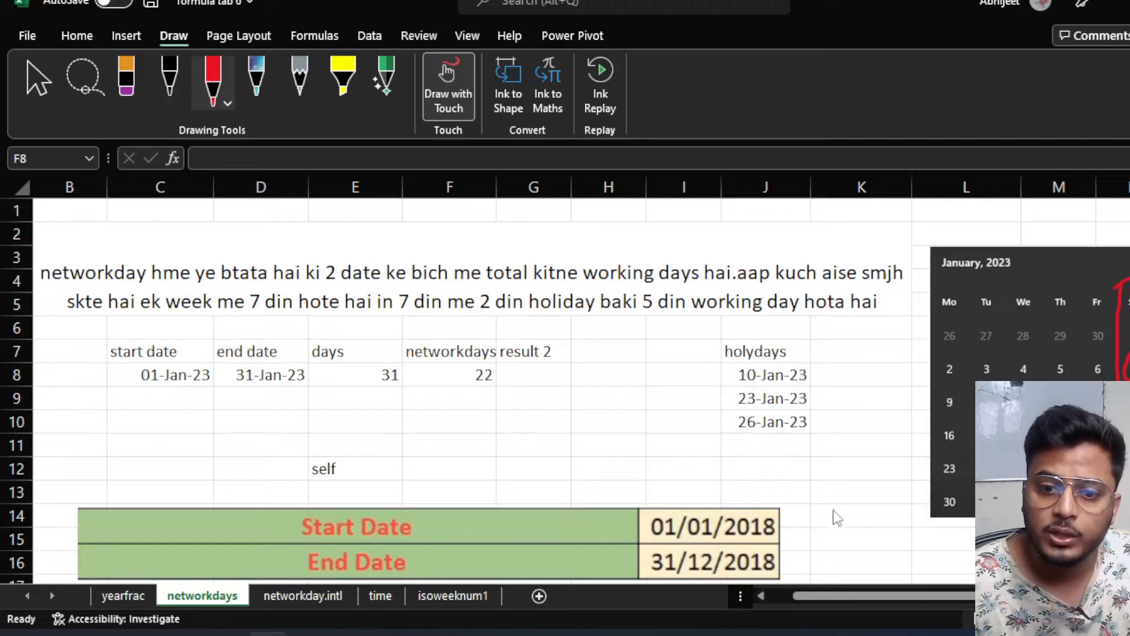
Handwrite 31-9=22 in red ink below the January 2023 calendar picture, and review the dates, days and networkdays values in row 8.
mouse_move(881, 534)
mouse_down()
mouse_move(896, 540)
mouse_move(872, 555)
mouse_move(953, 533)
mouse_up()
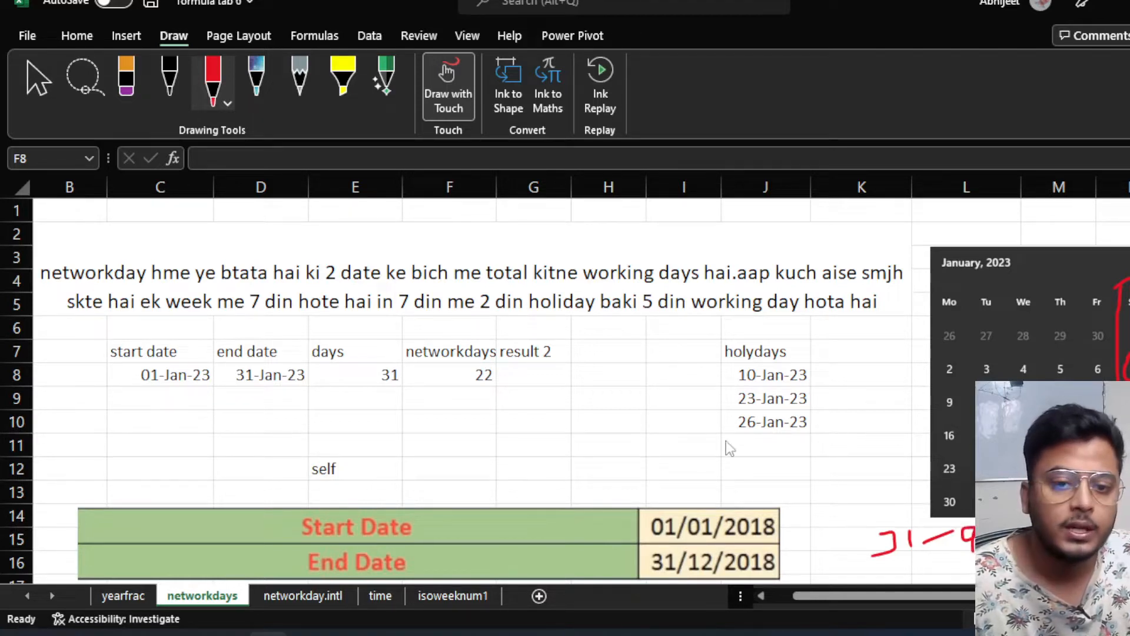
click(37, 80)
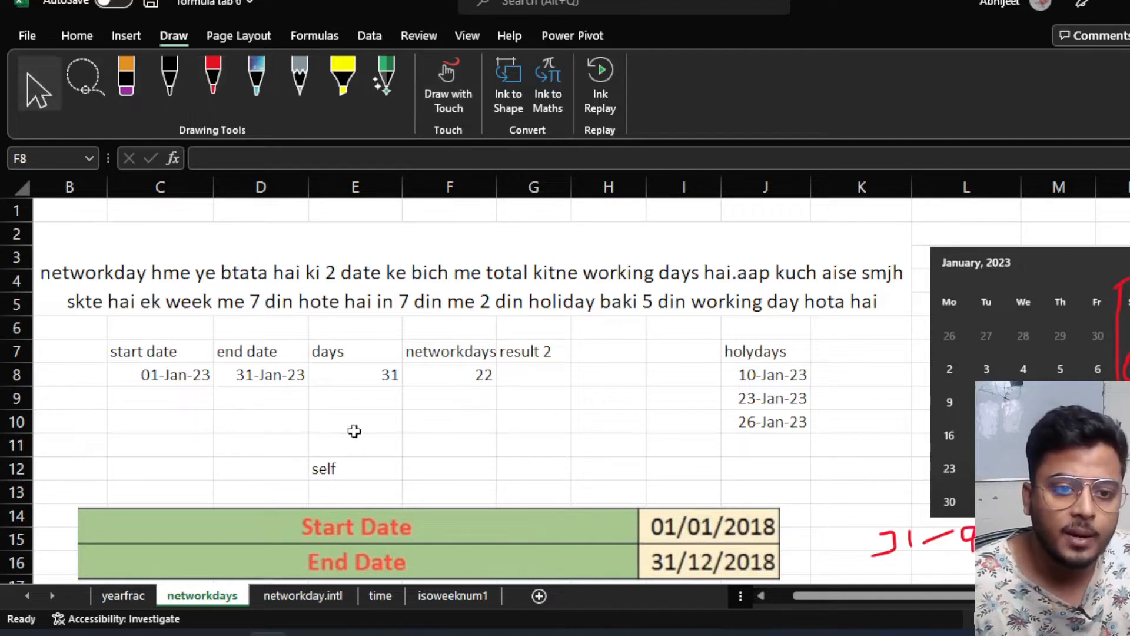
click(168, 376)
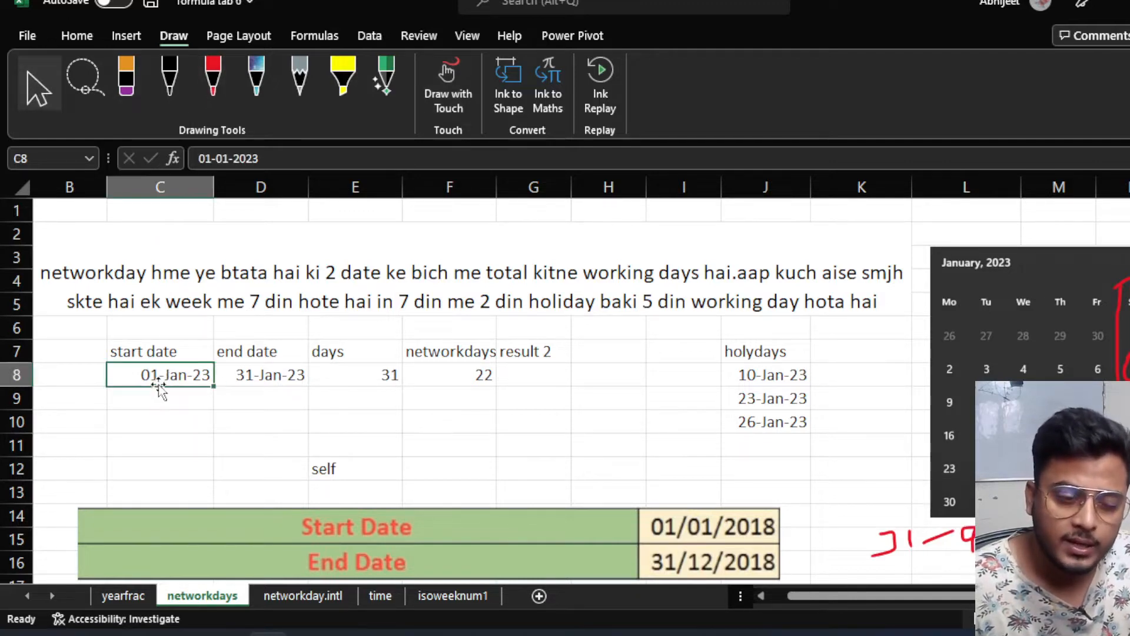
click(266, 374)
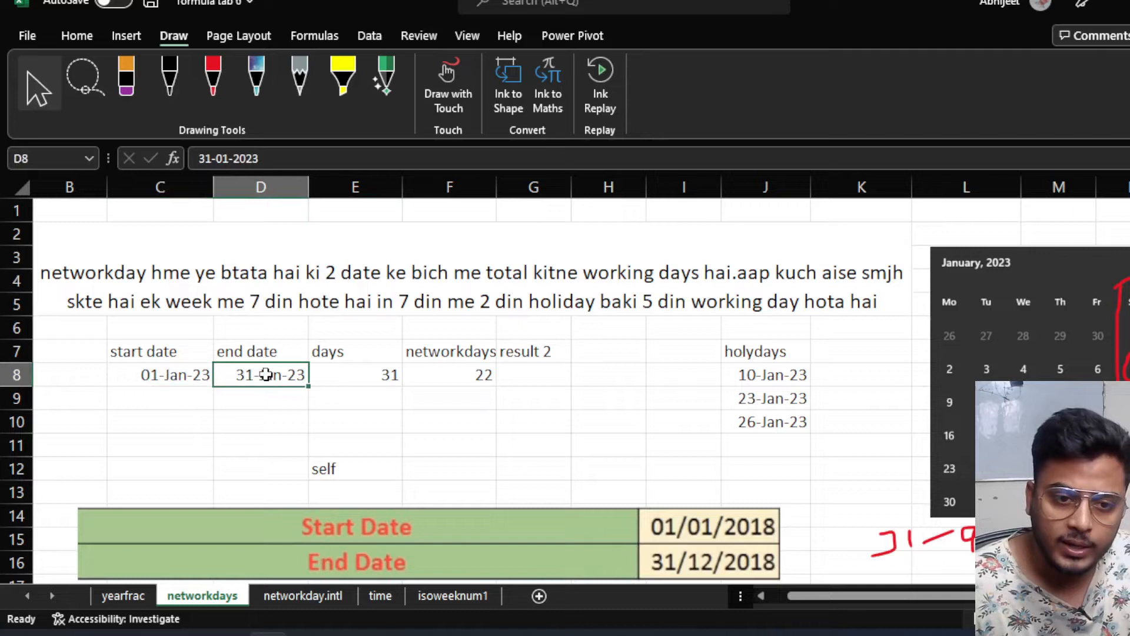
click(337, 375)
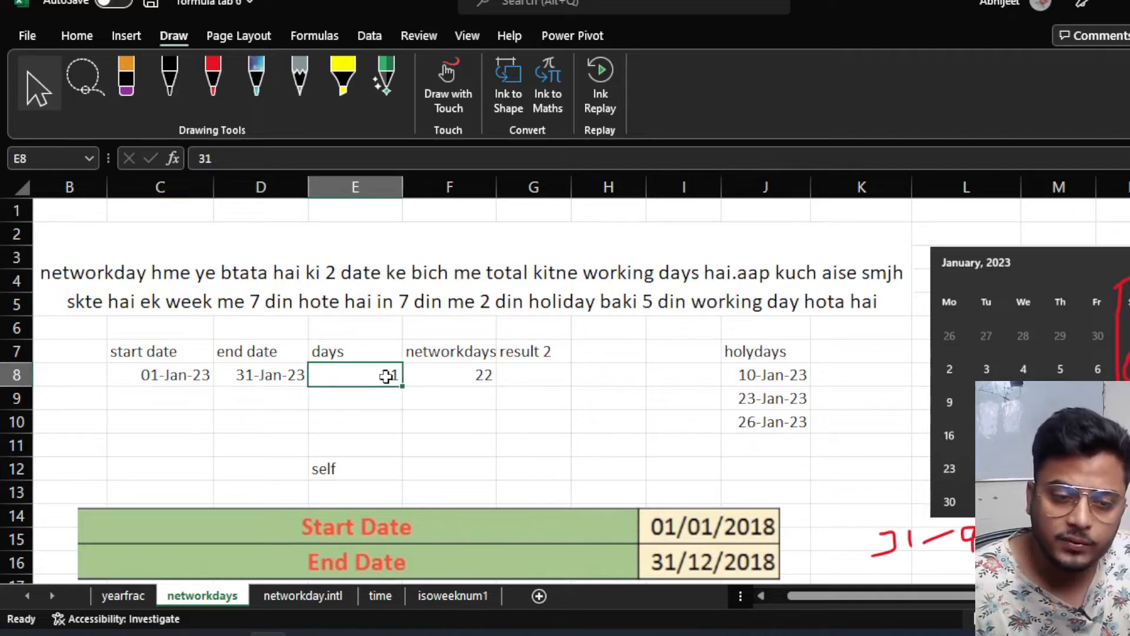
click(462, 377)
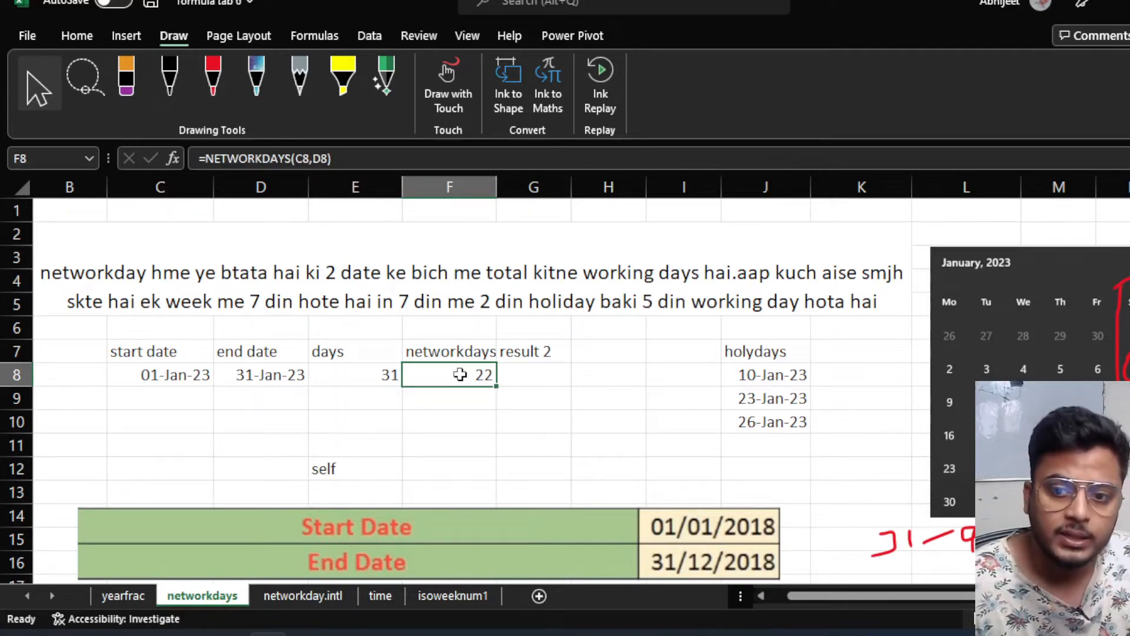
click(516, 378)
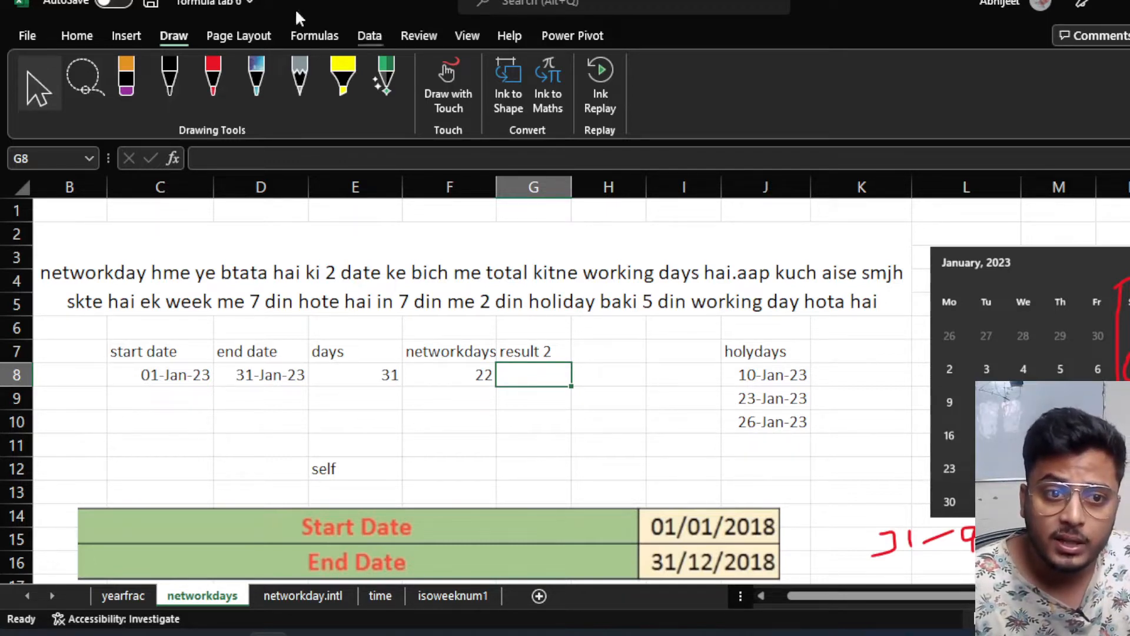
Circle the three holyday dates in J8:J10 with the red pen.
click(215, 72)
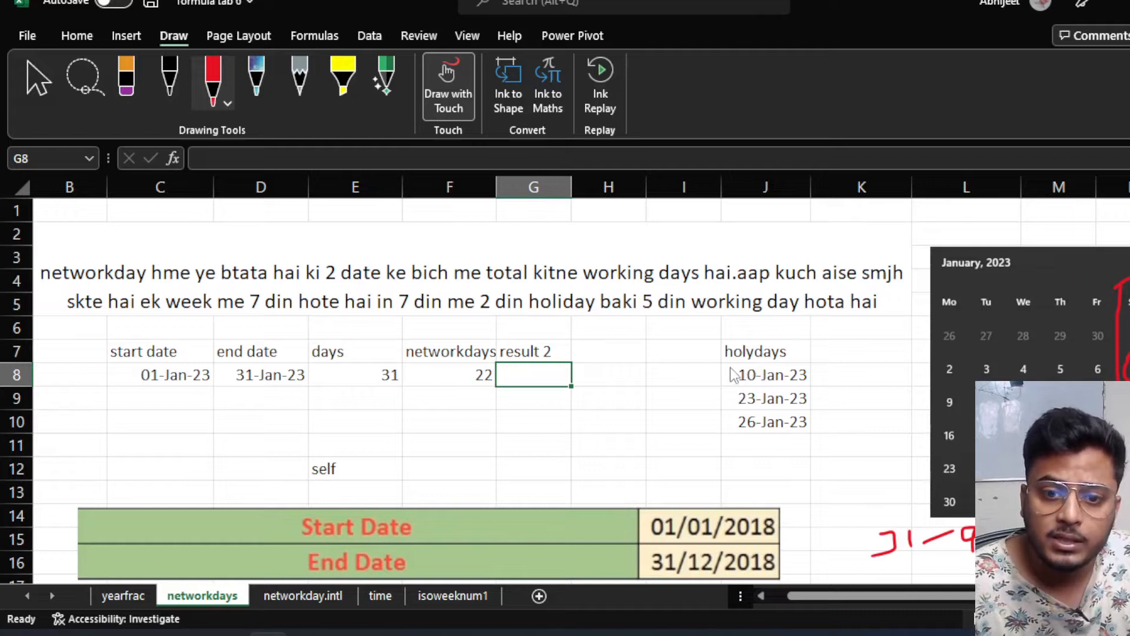
mouse_move(732, 373)
mouse_down()
mouse_move(728, 408)
mouse_move(749, 442)
mouse_move(830, 433)
mouse_move(830, 386)
mouse_move(803, 367)
mouse_move(736, 375)
mouse_up()
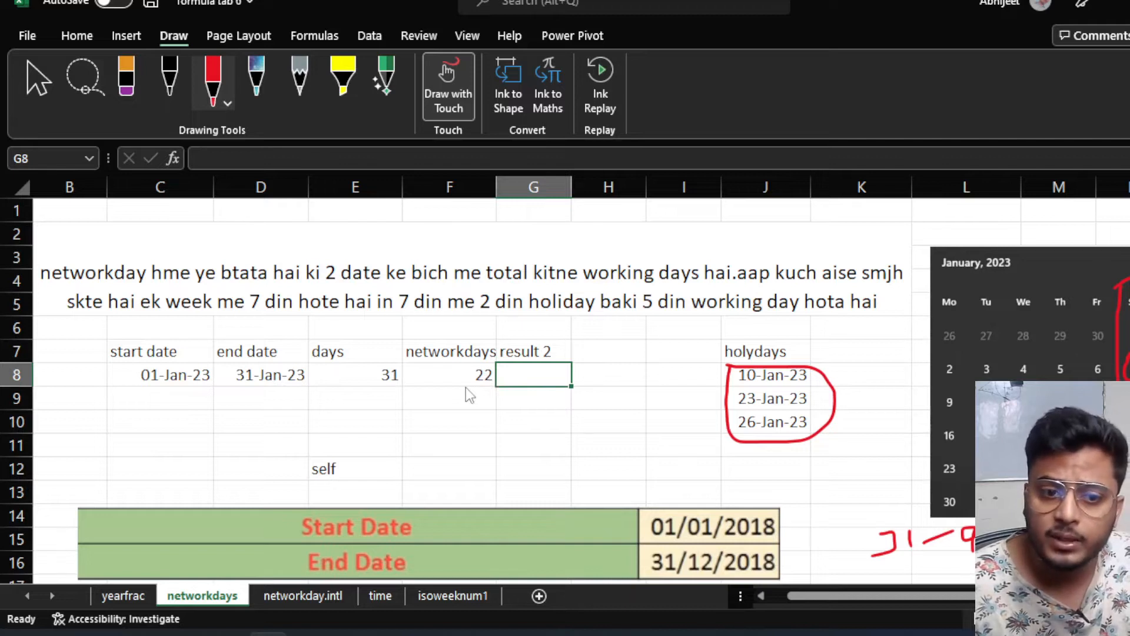
click(30, 83)
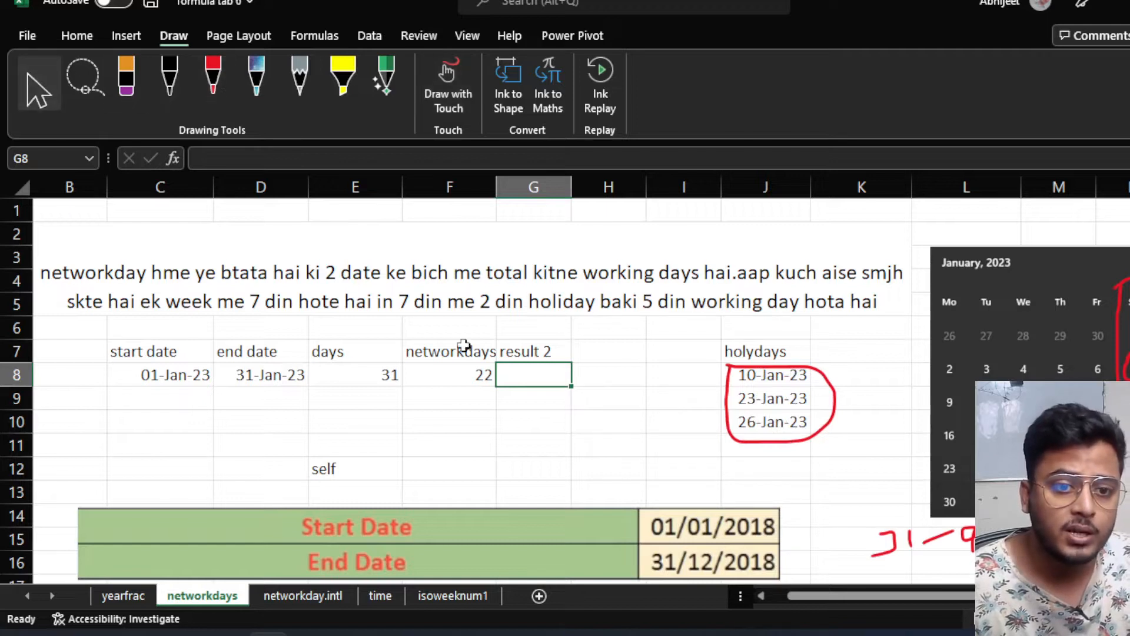
Enter =NETWORKDAYS(C8,D8,) in the result 2 cell G8 and move the red ink circle off the holyday dates.
double_click(530, 369)
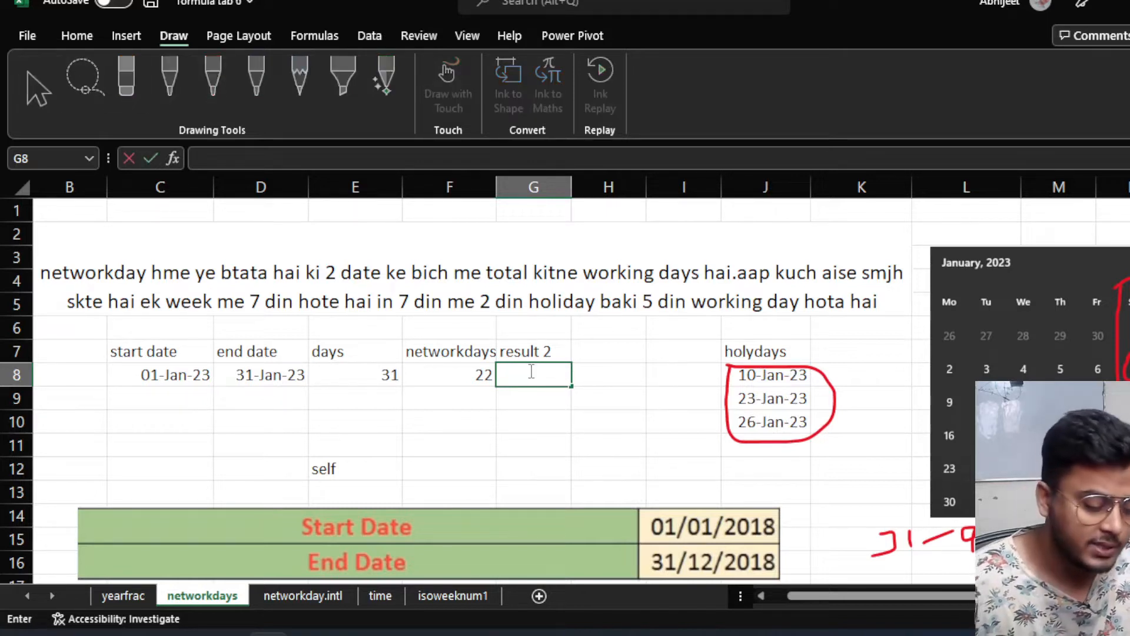
text(=netwo)
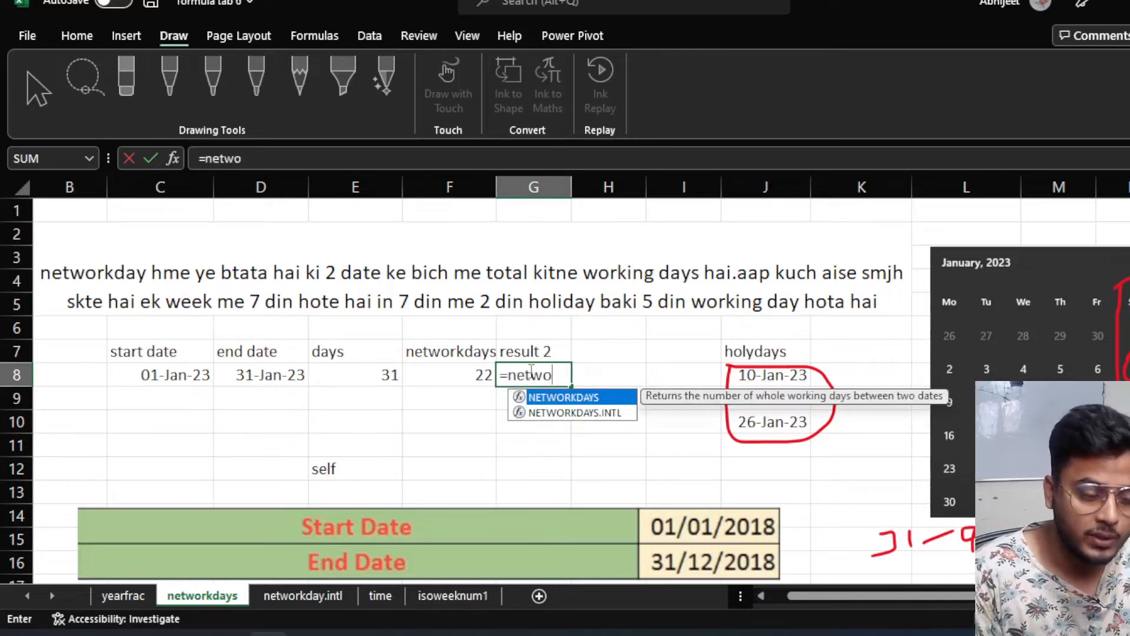
key(Tab)
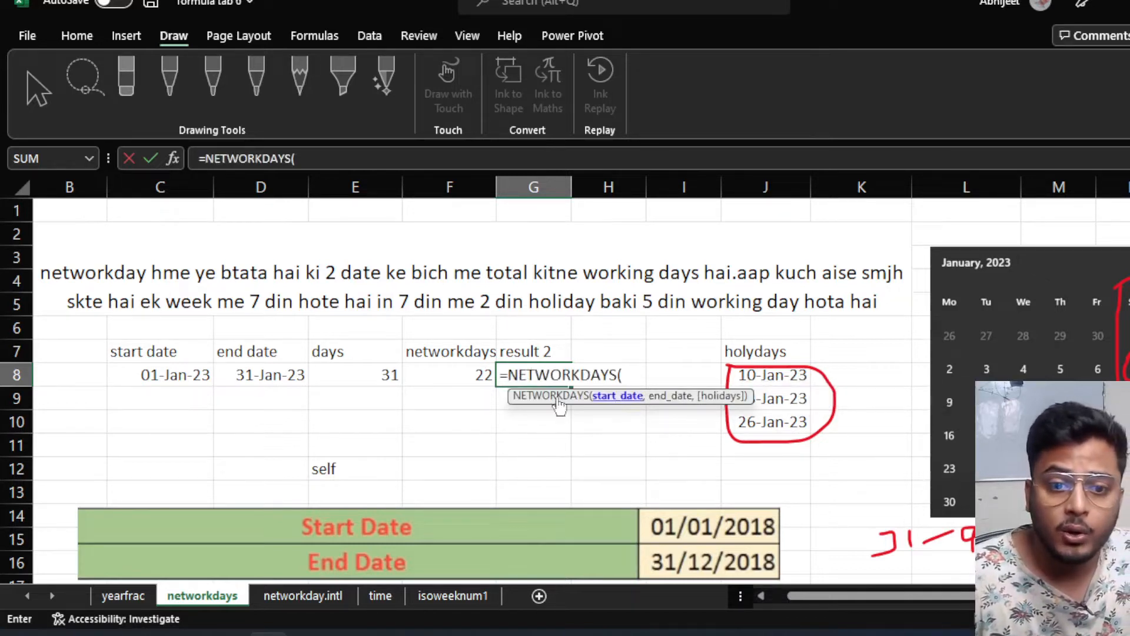
click(173, 377)
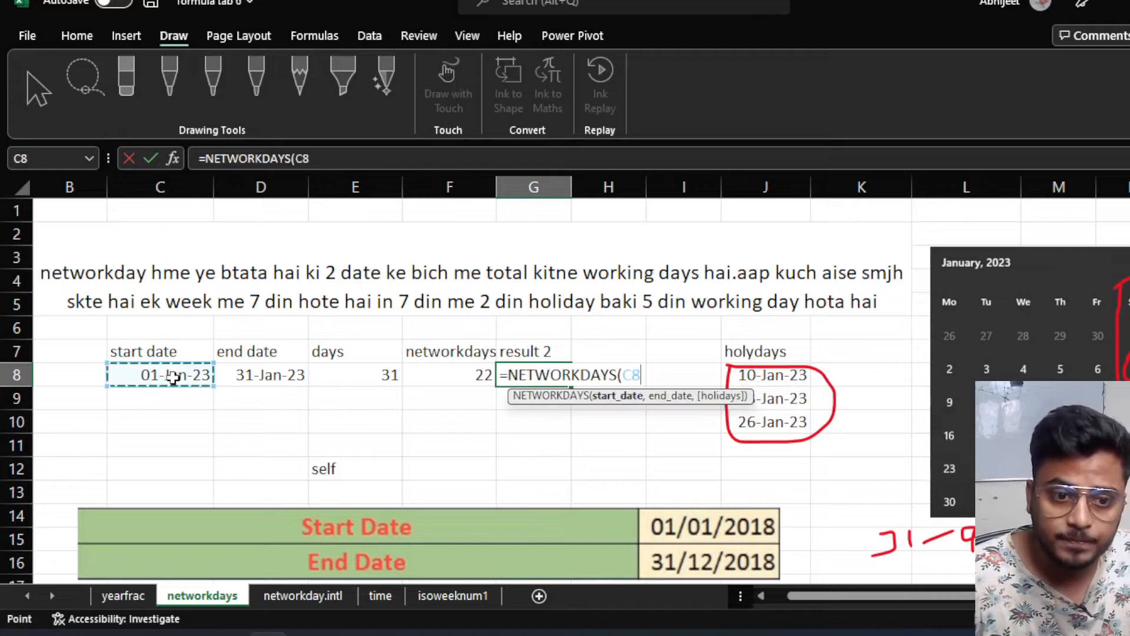
text(,)
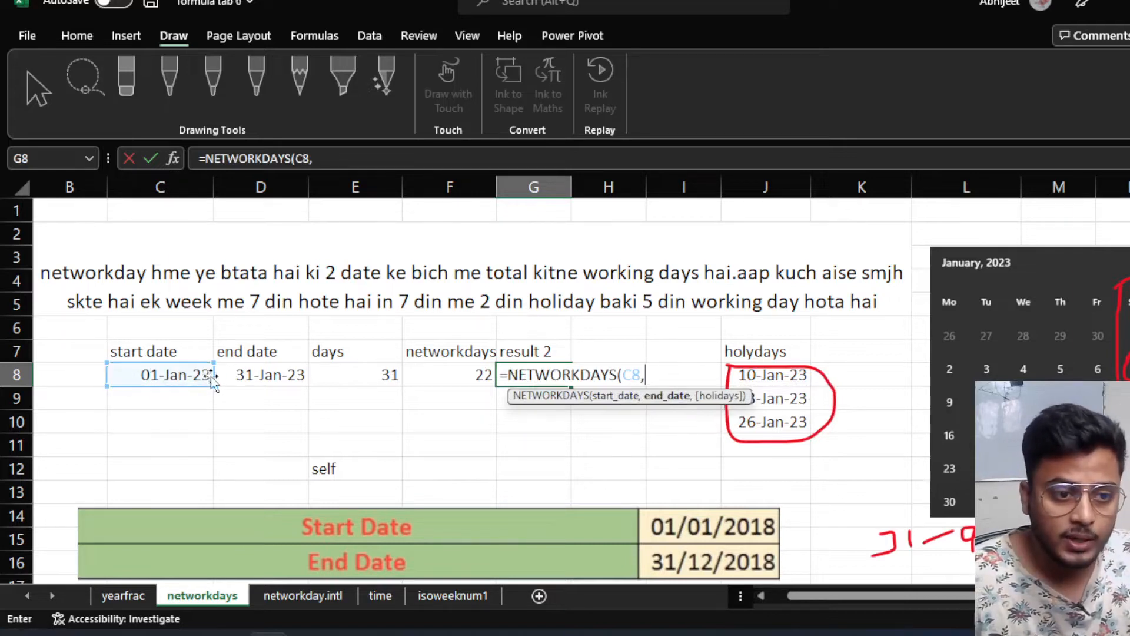
click(243, 378)
text(,)
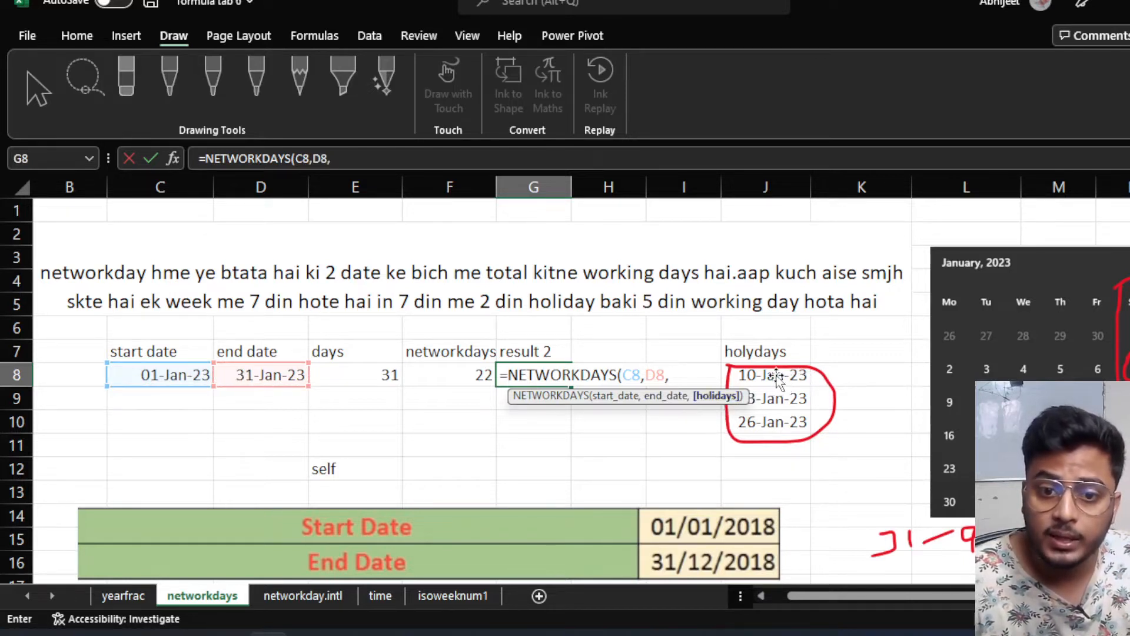
drag(774, 375, 788, 463)
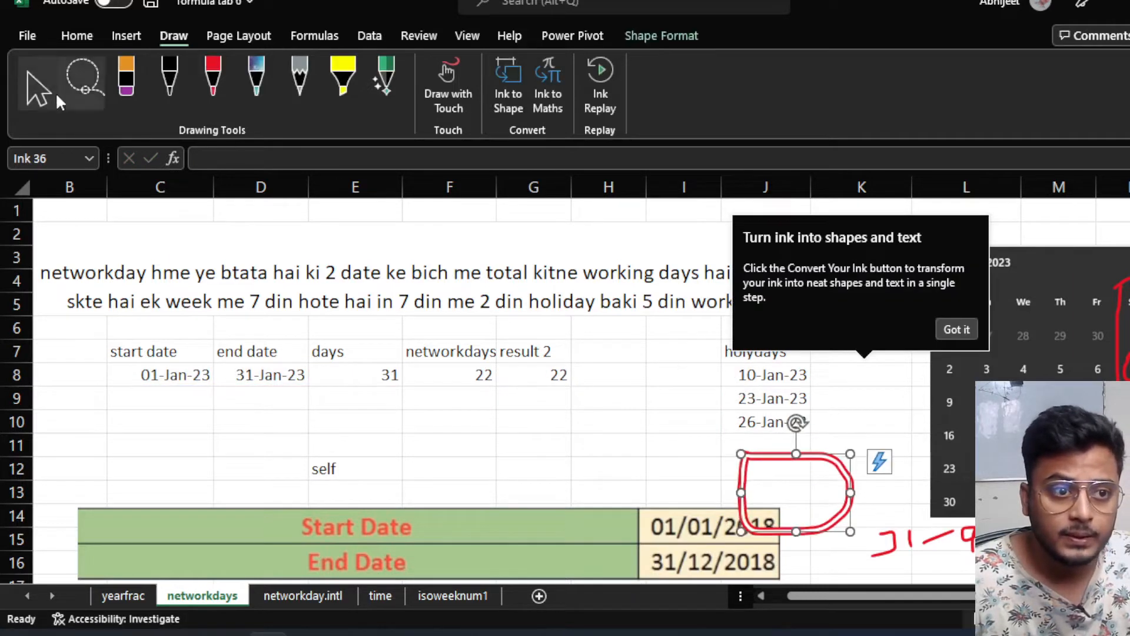
click(37, 84)
click(773, 375)
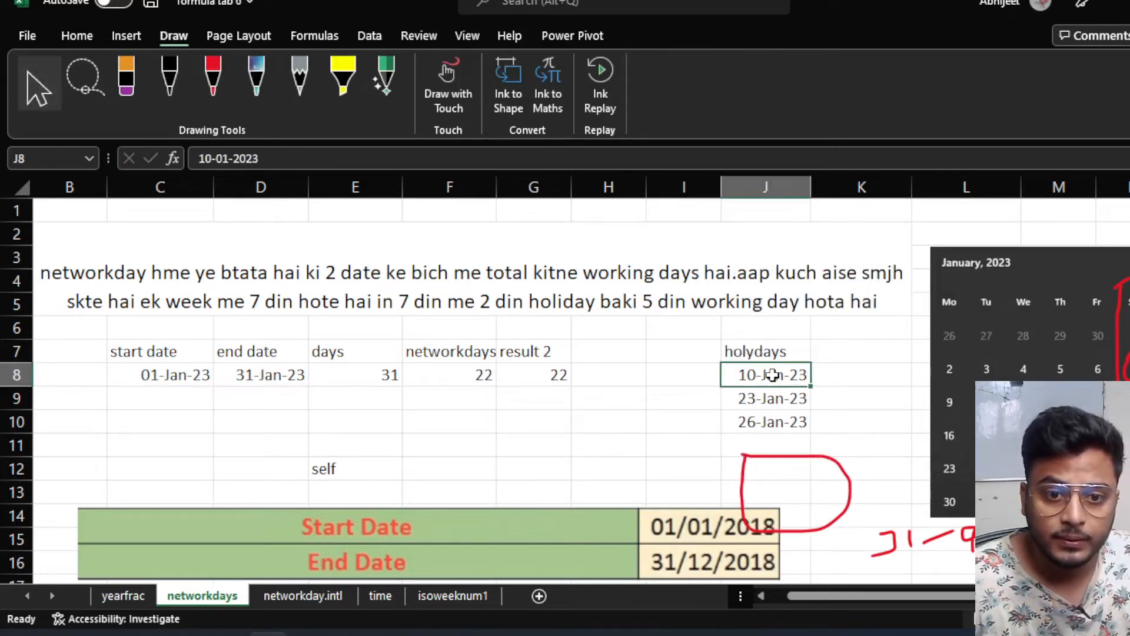
Complete the formula in G8 as =NETWORKDAYS(C8,D8,J8:J10) so it also excludes the listed holydays.
double_click(560, 375)
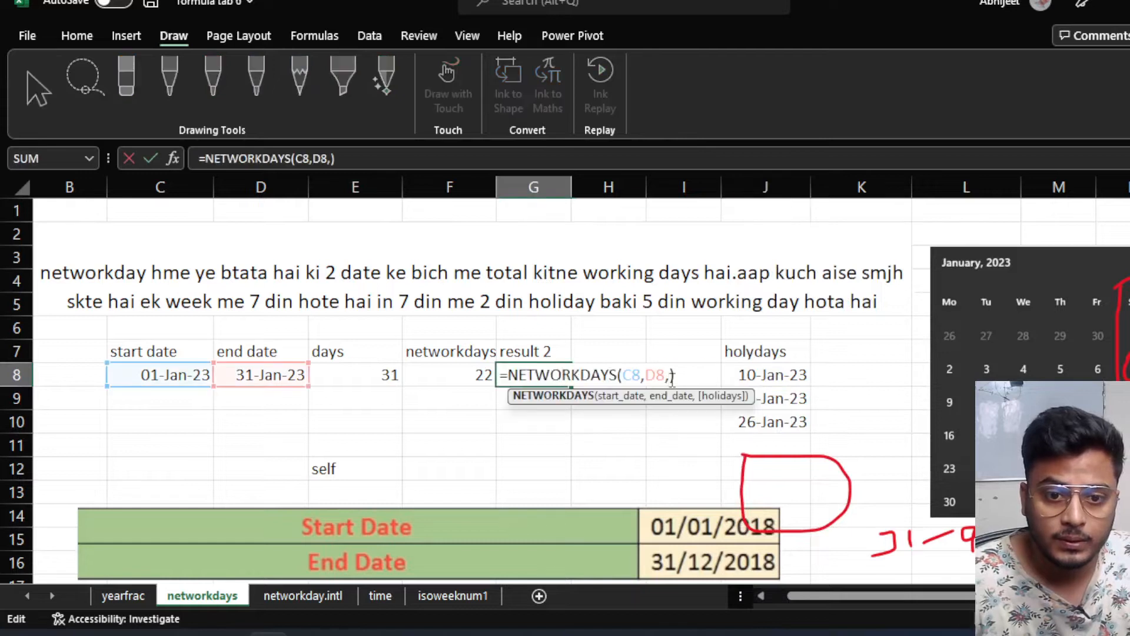
click(686, 374)
key(BackSpace)
key(BackSpace)
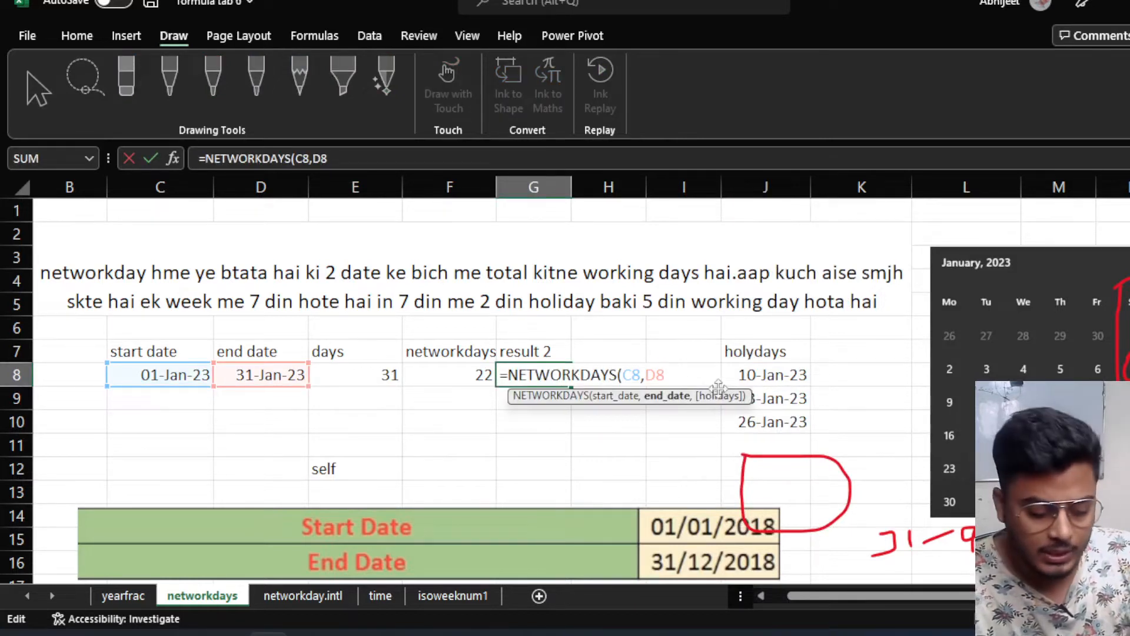
text(,)
drag(765, 377, 765, 421)
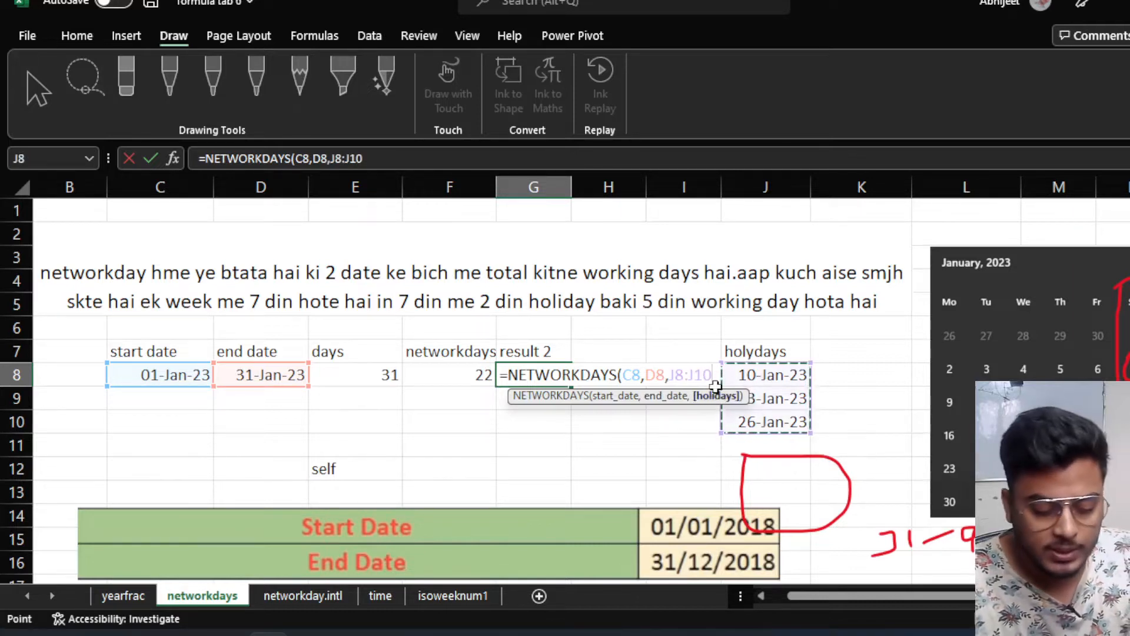
text())
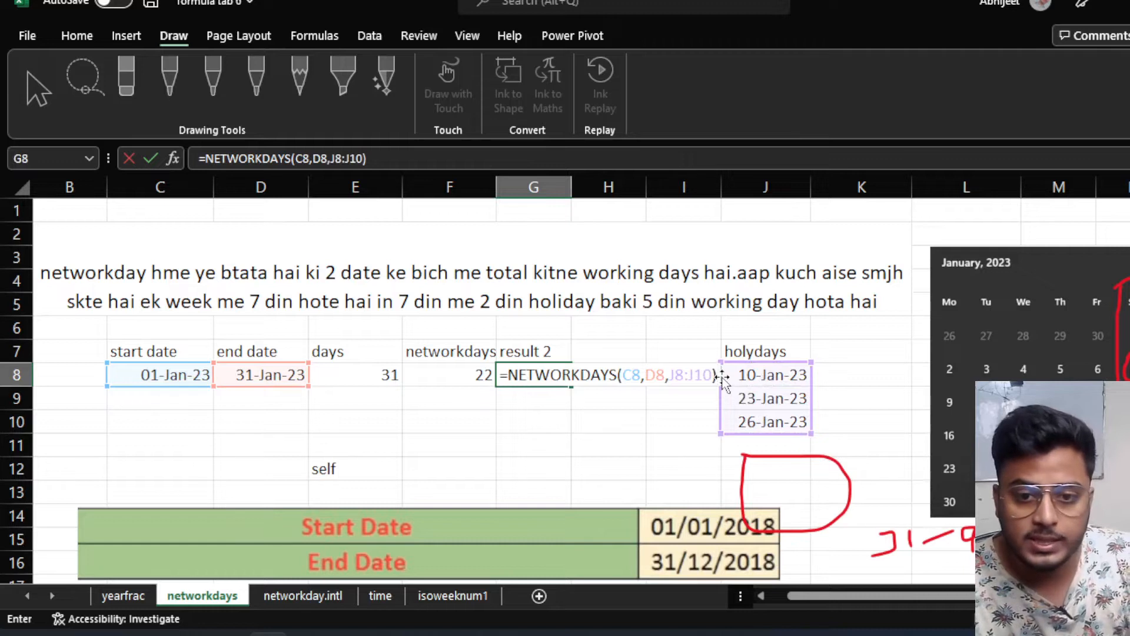
key(Return)
click(547, 374)
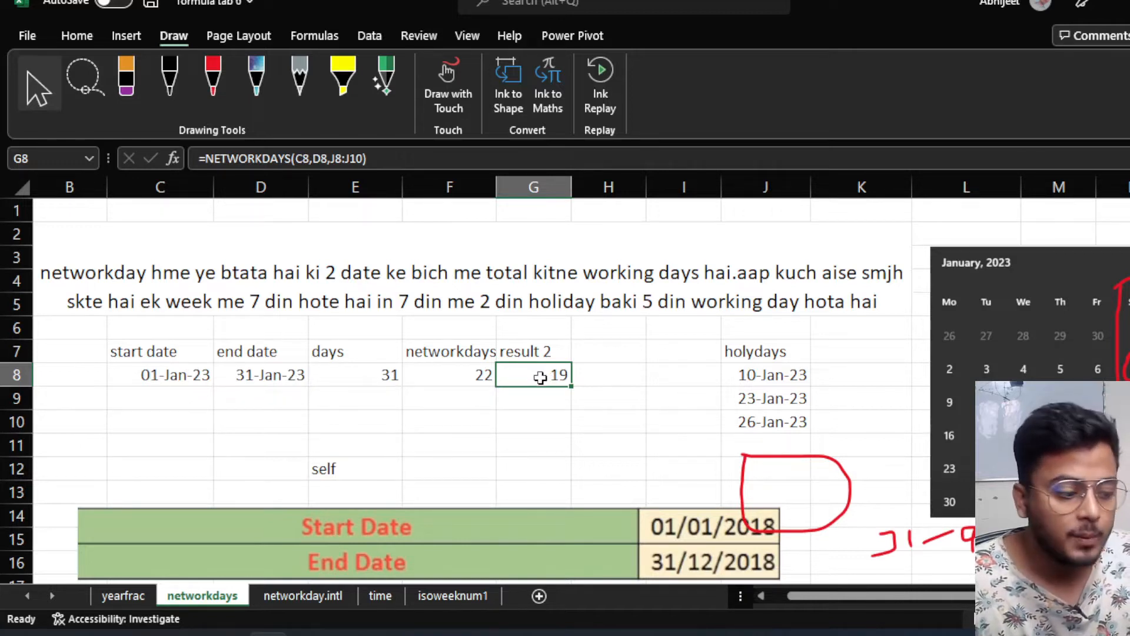
Delete the red ink circle below the holyday dates.
scroll(540, 377, down, 1)
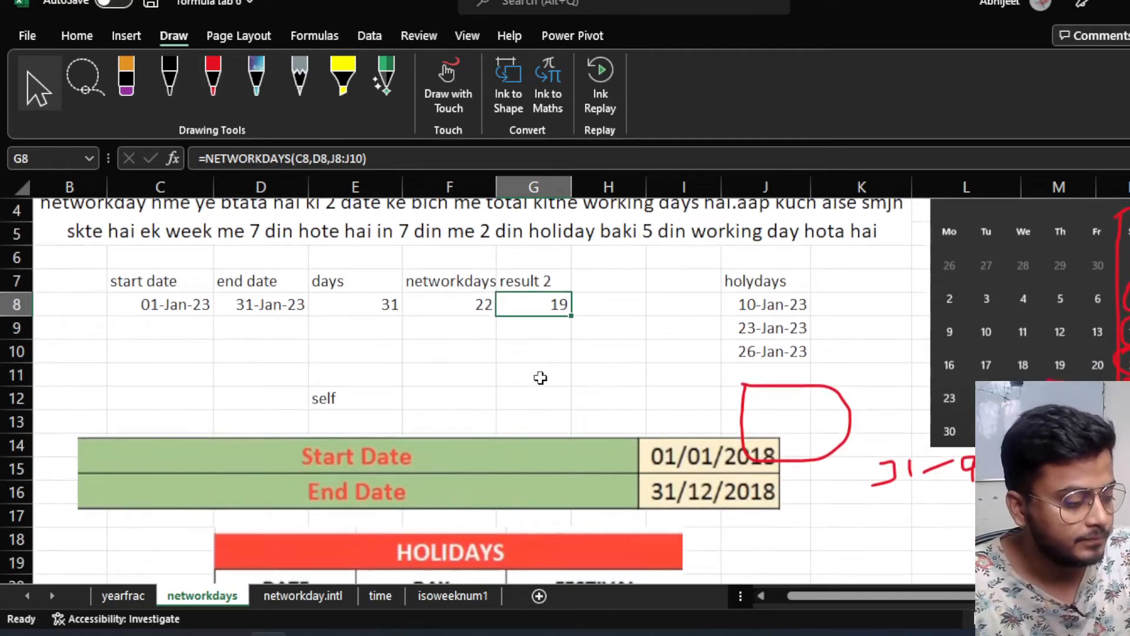
scroll(540, 377, down, 1)
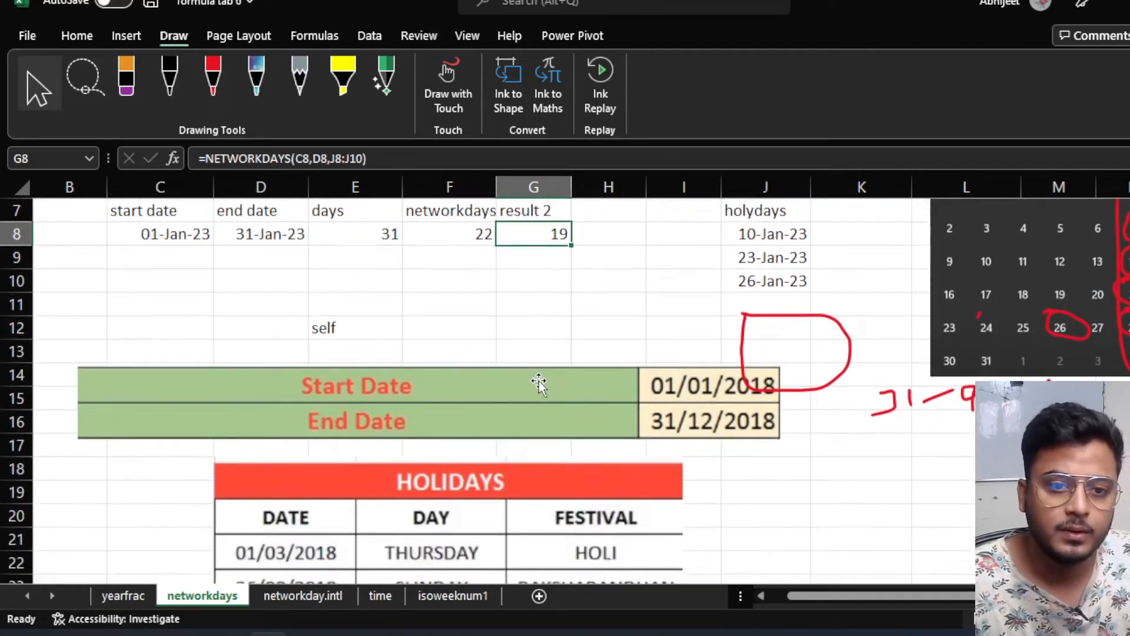
scroll(539, 382, down, 1)
scroll(538, 379, down, 1)
scroll(537, 382, up, 2)
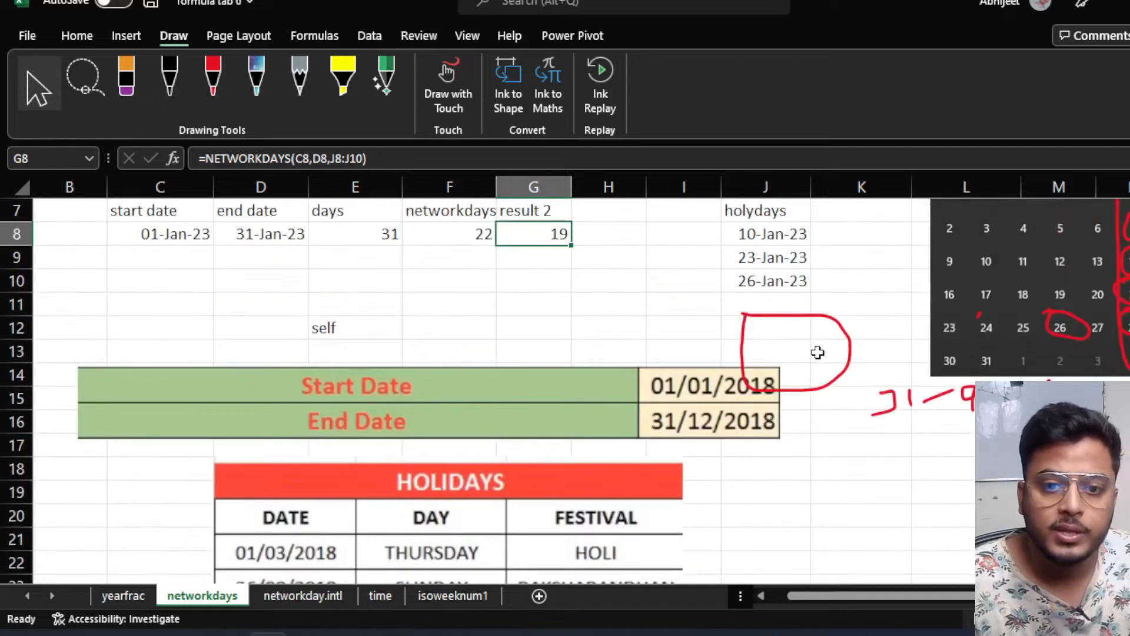
click(825, 320)
key(Delete)
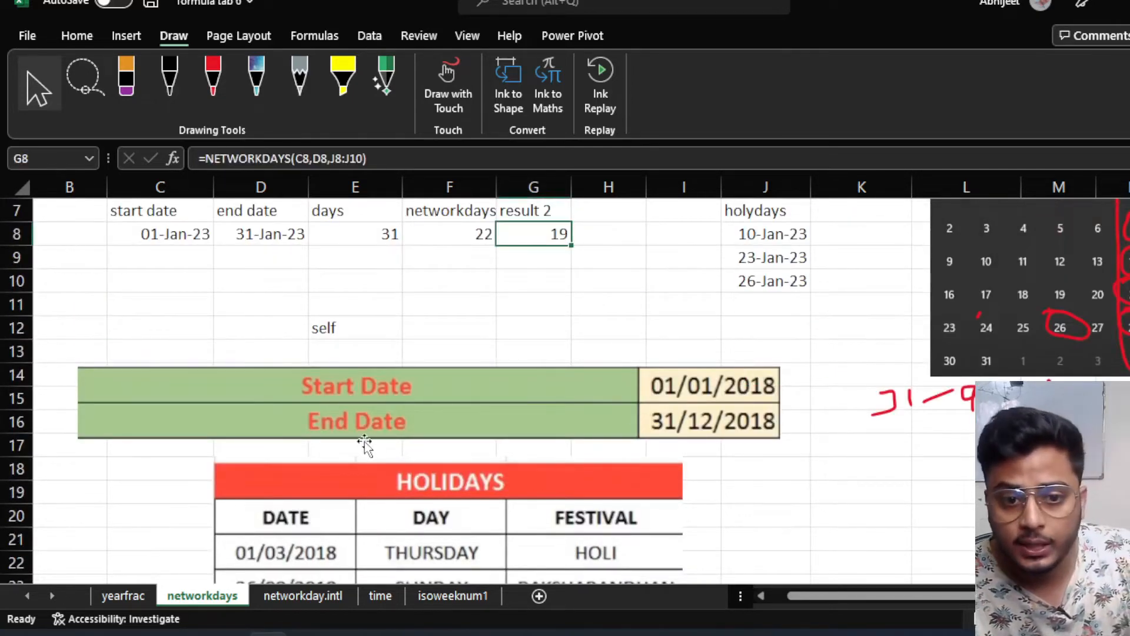
Examine the self-practice example with its 2018 start and end dates, the festival holidays table and the expected answer below.
scroll(366, 442, down, 2)
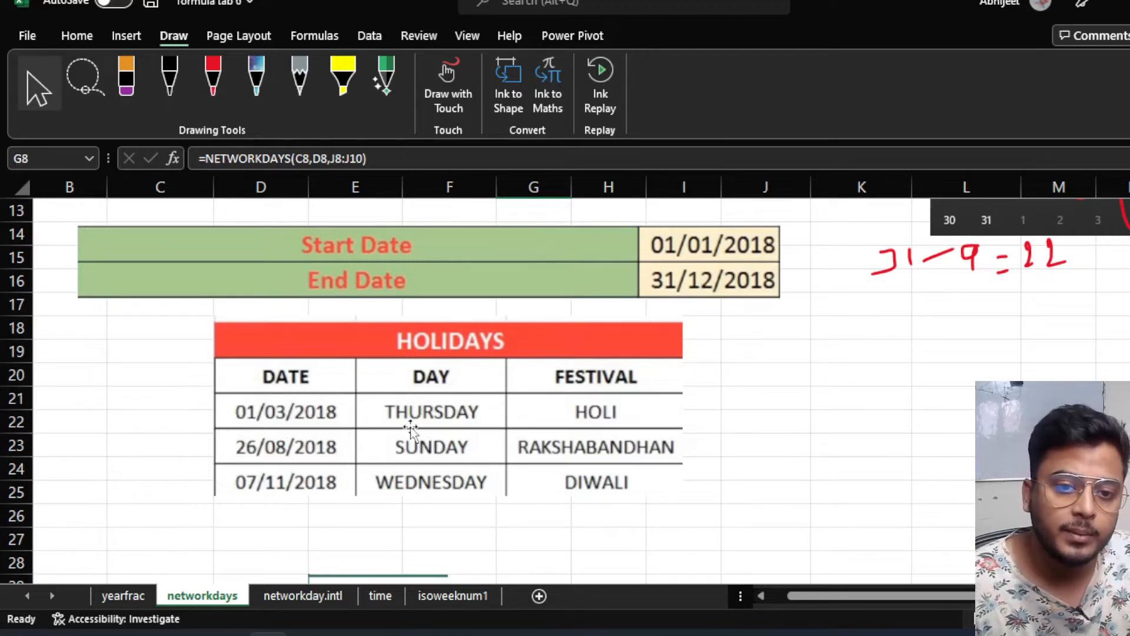
scroll(570, 299, down, 2)
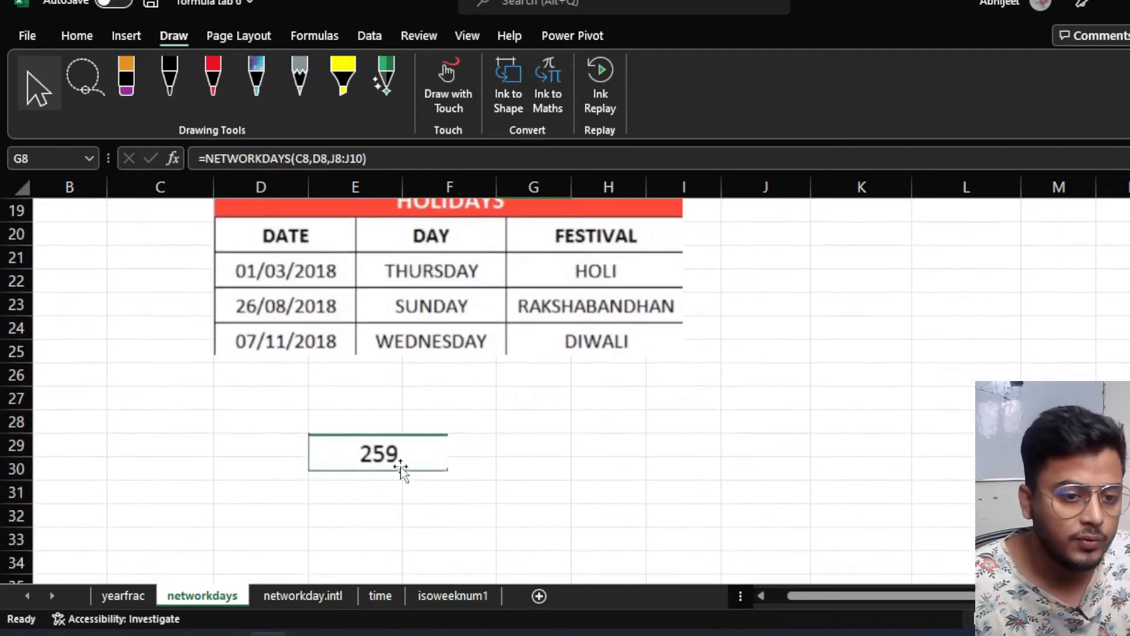
scroll(404, 471, up, 3)
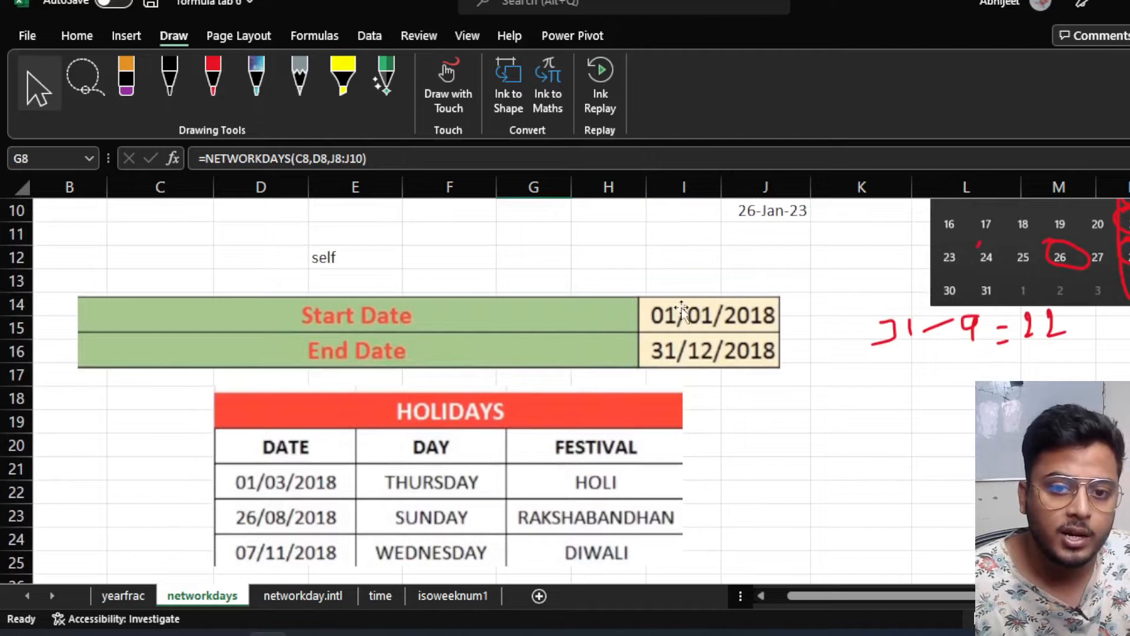
scroll(732, 327, down, 1)
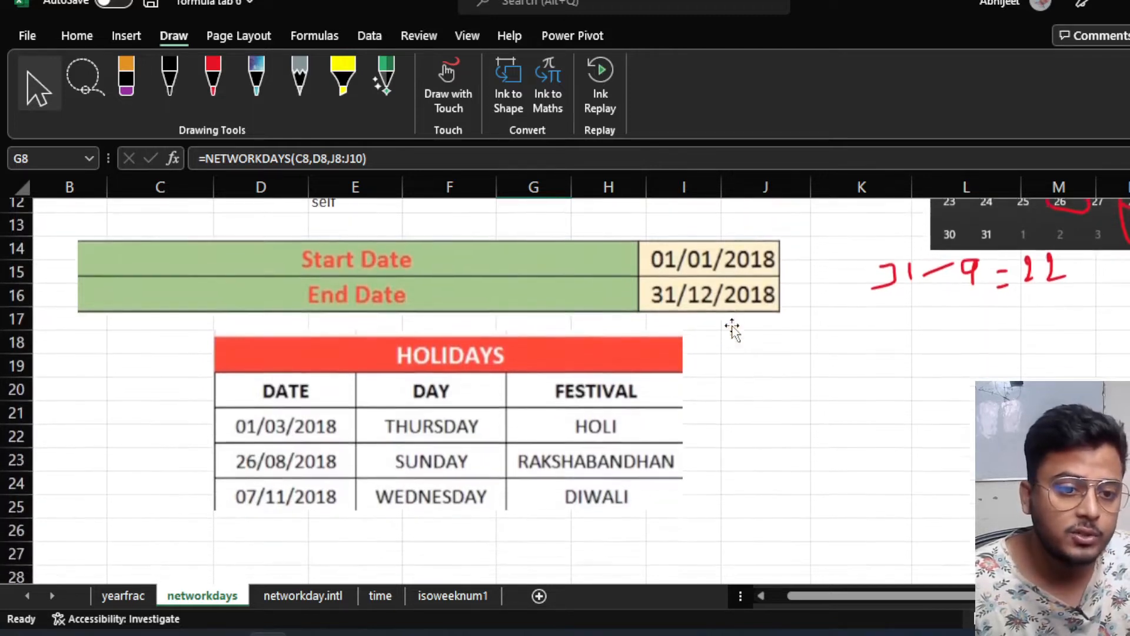
scroll(332, 464, down, 1)
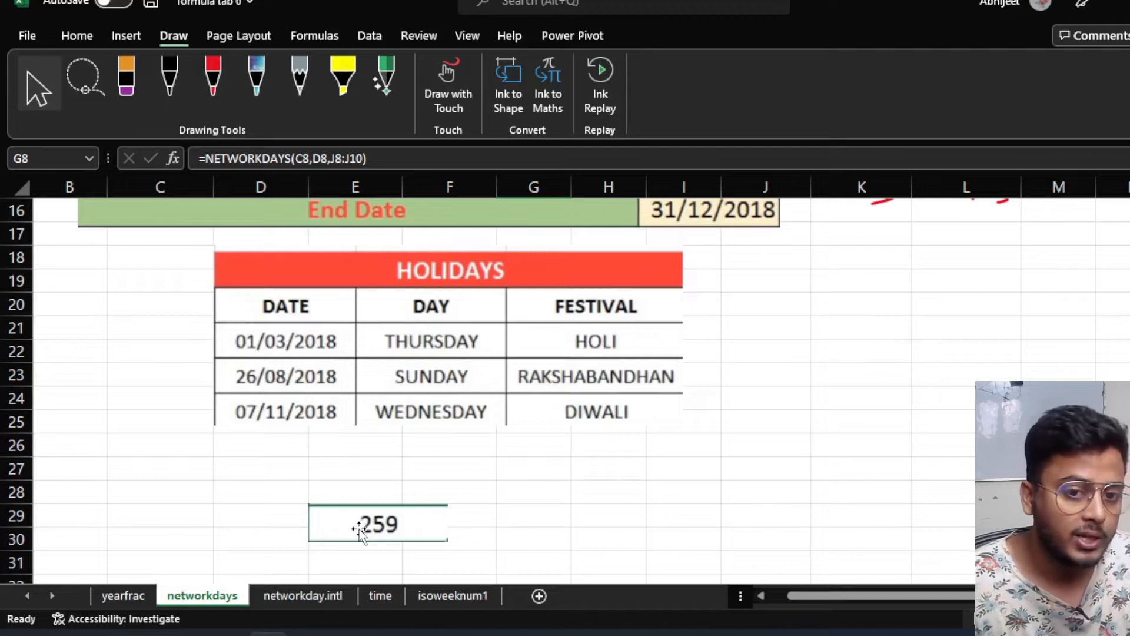
scroll(359, 528, down, 4)
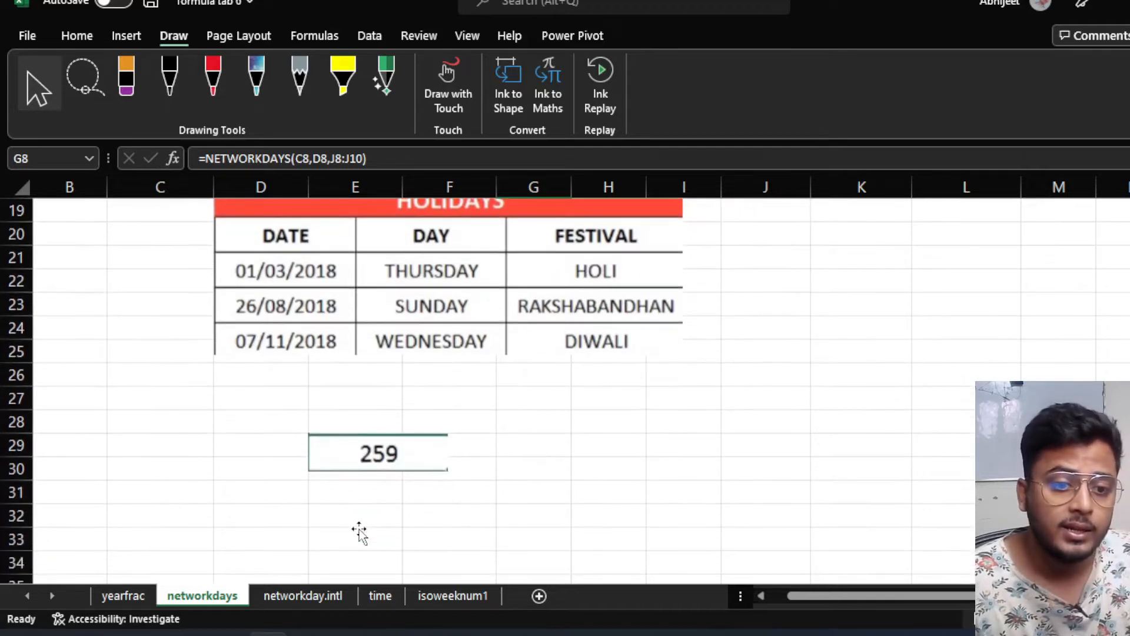
scroll(359, 528, up, 4)
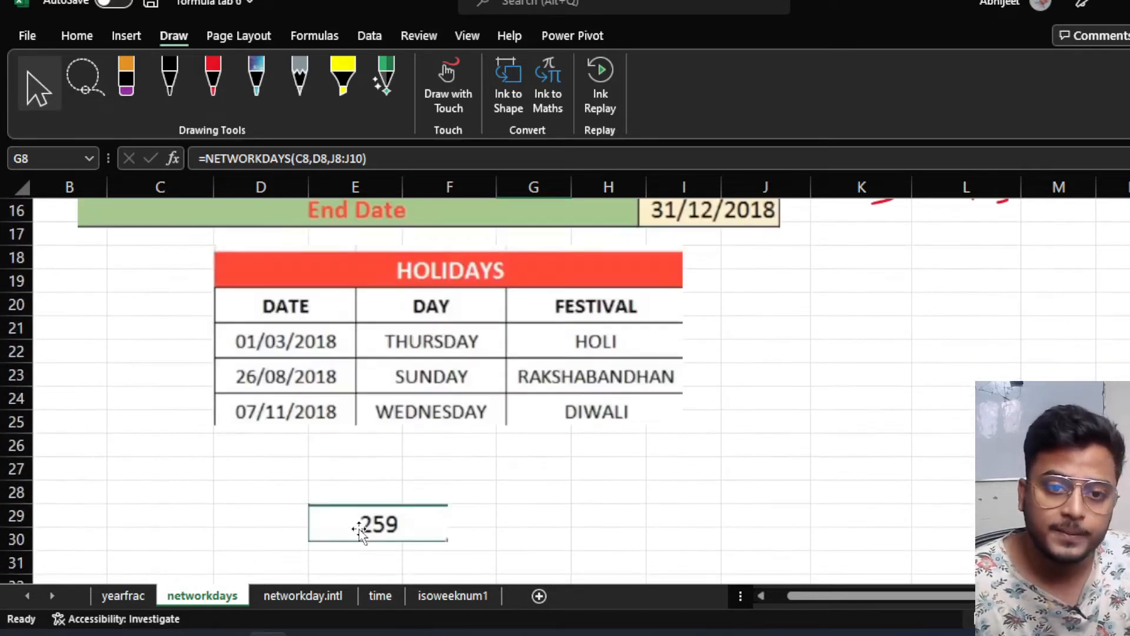
scroll(359, 528, down, 10)
scroll(359, 529, up, 15)
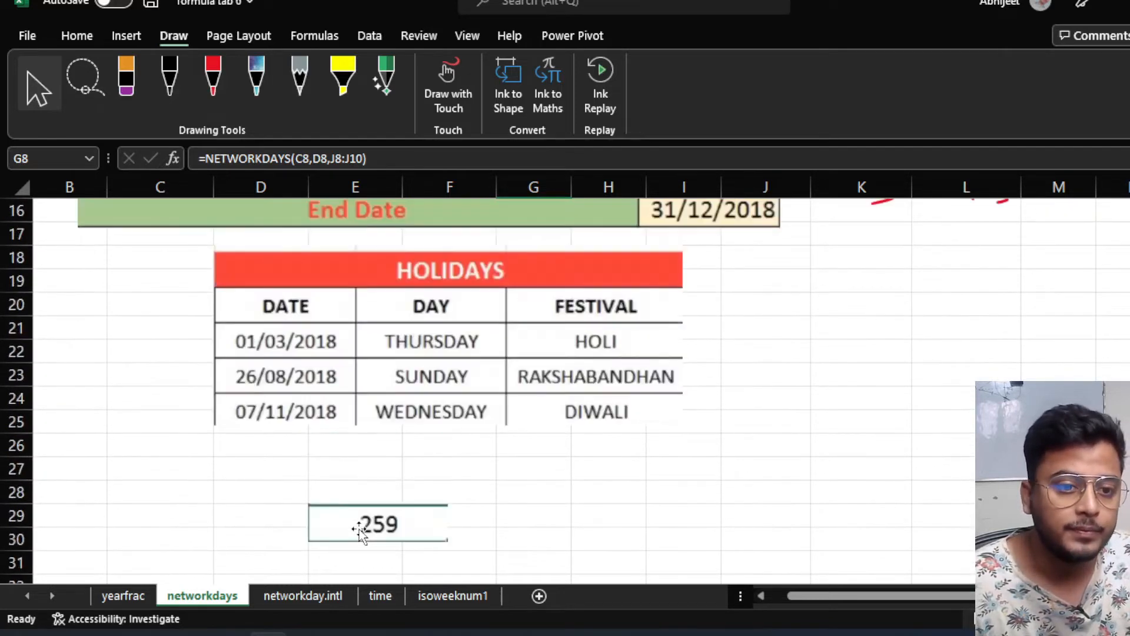
On the networkday.intl sheet, underline in red the note's "holiday Saturday", "and Sunday hi" and "networkday.intl" phrases.
scroll(359, 528, down, 4)
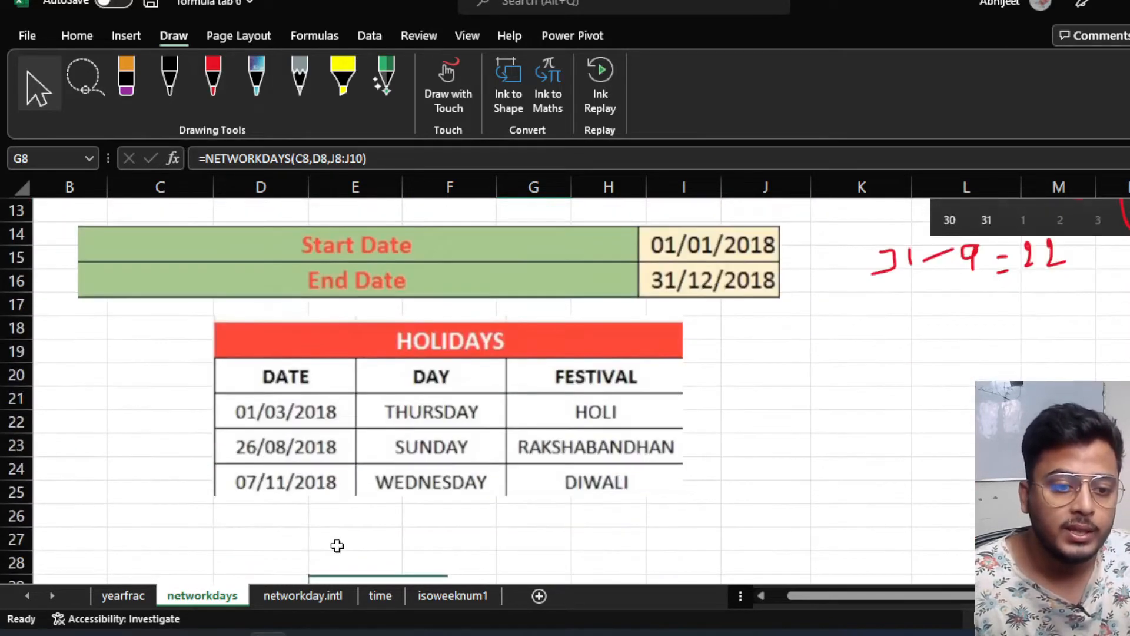
click(296, 597)
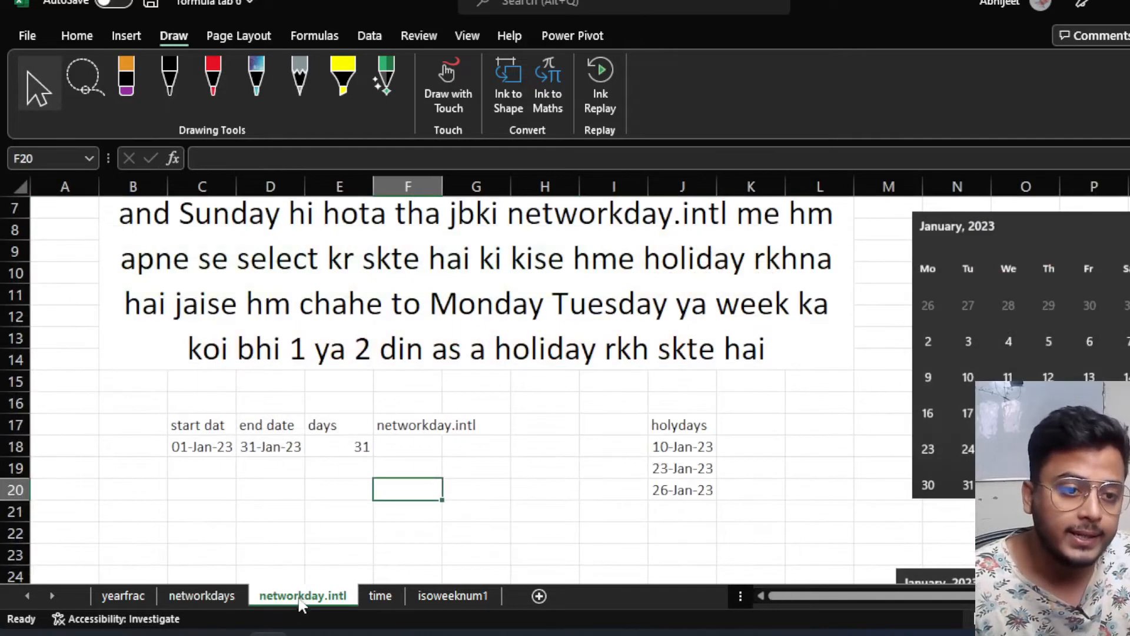
scroll(279, 360, up, 2)
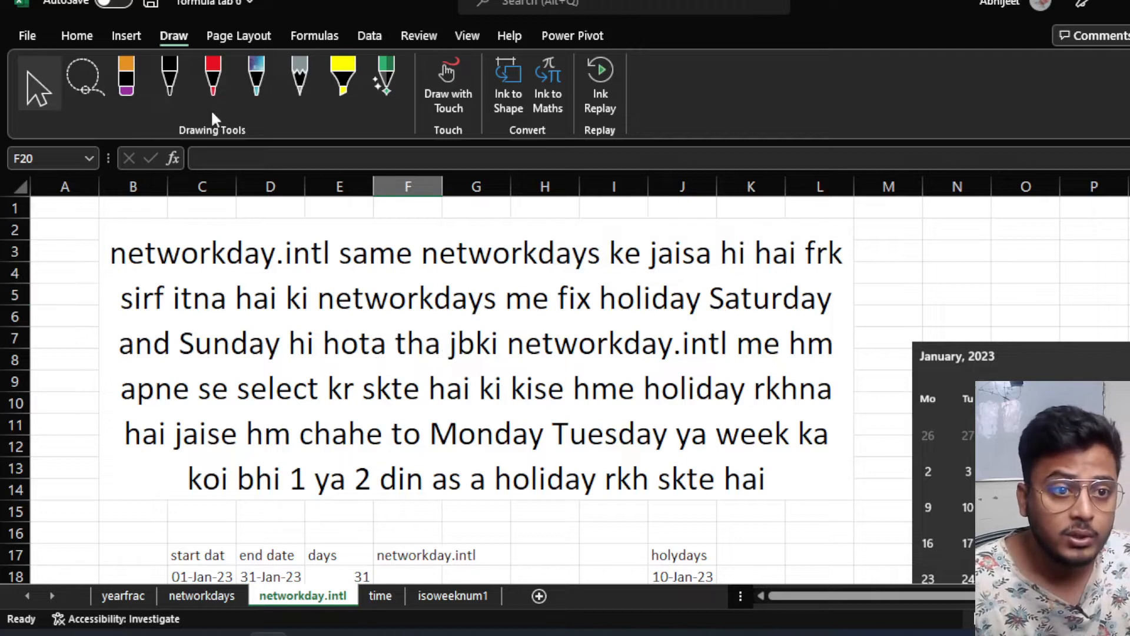
click(213, 82)
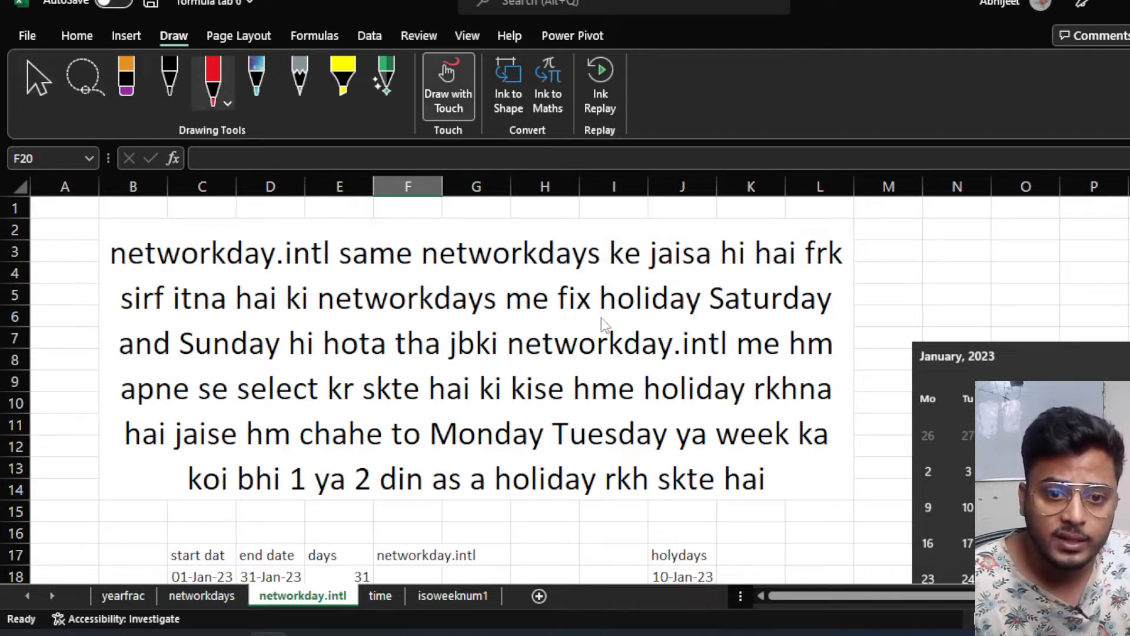
drag(601, 318, 840, 318)
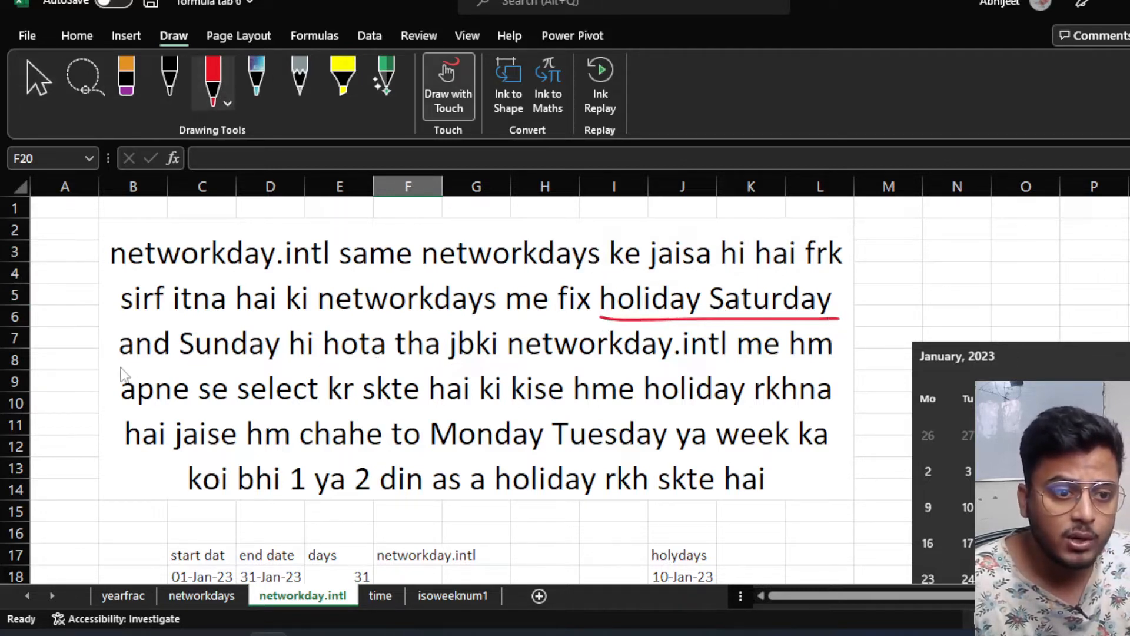
drag(120, 368, 356, 369)
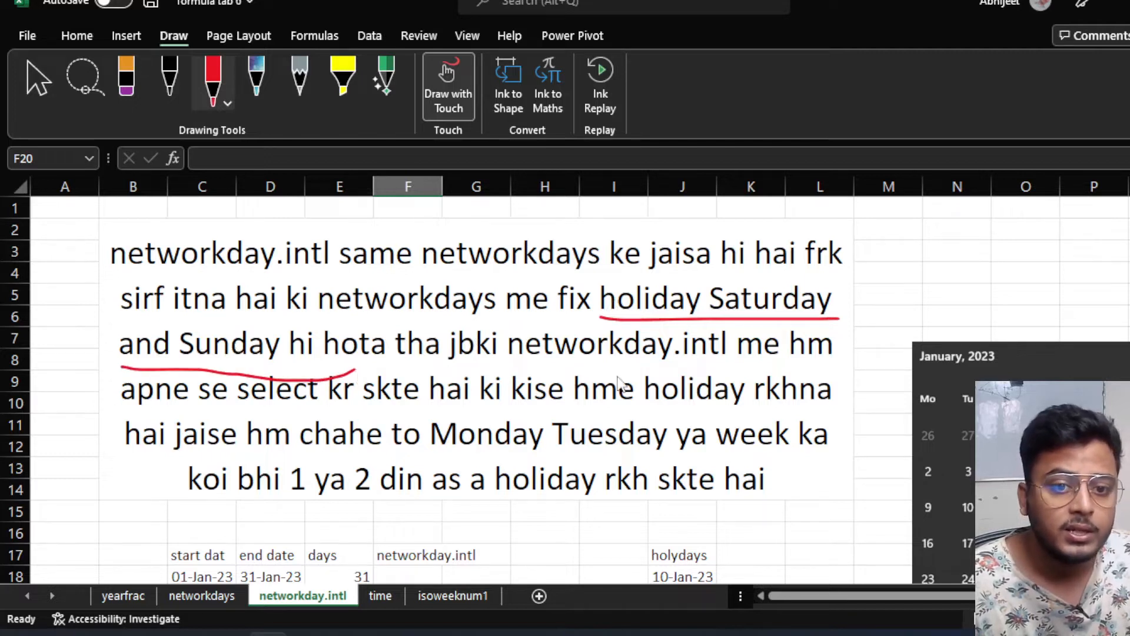
drag(516, 366, 738, 365)
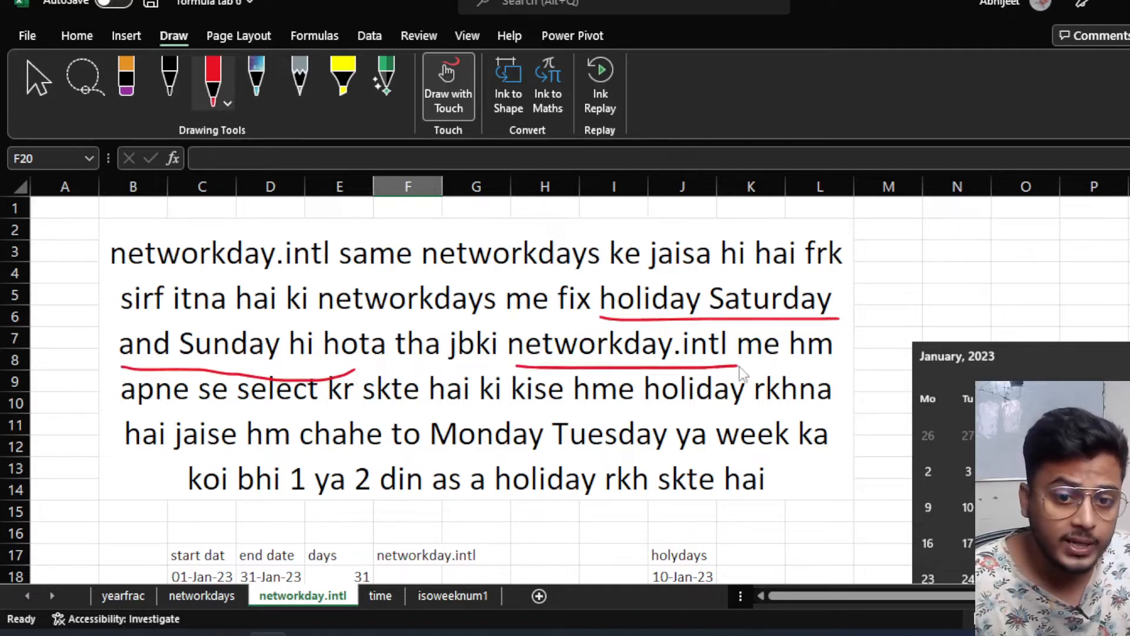
Underline in red the note's phrases about selecting one's own holiday and the "hm chahe to Monday Tuesday" example.
drag(175, 405, 764, 404)
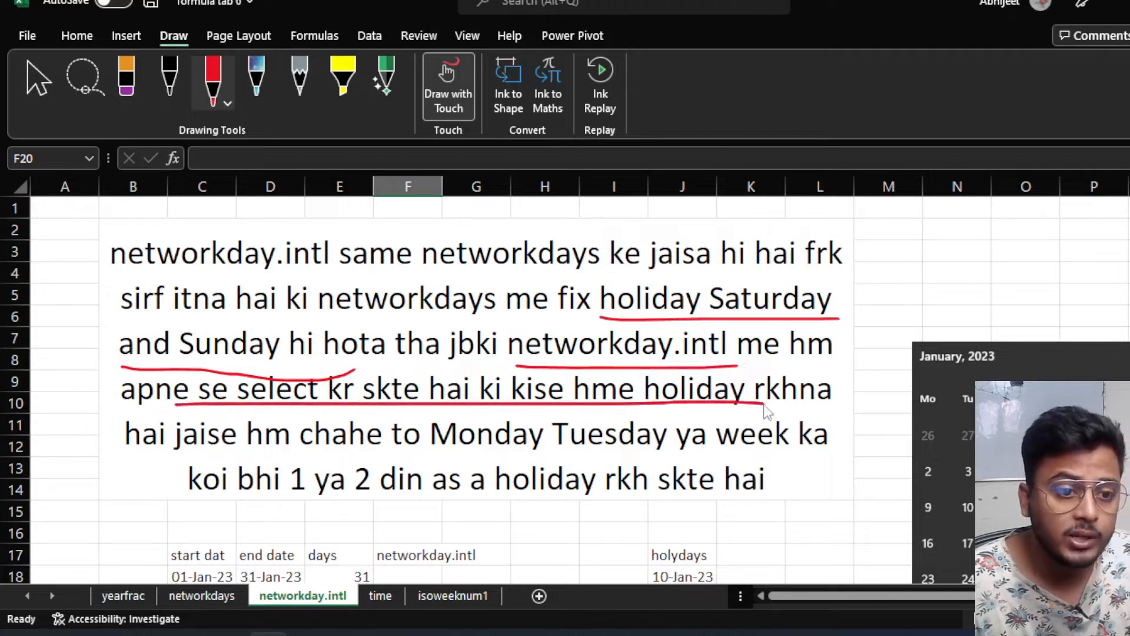
click(130, 453)
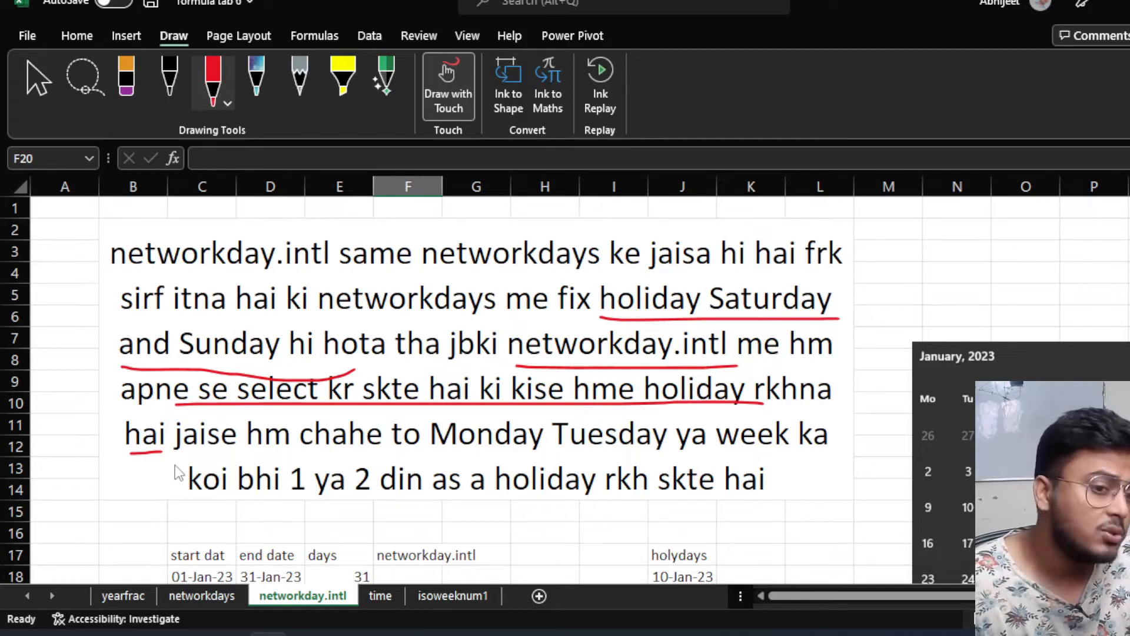
drag(175, 453, 219, 450)
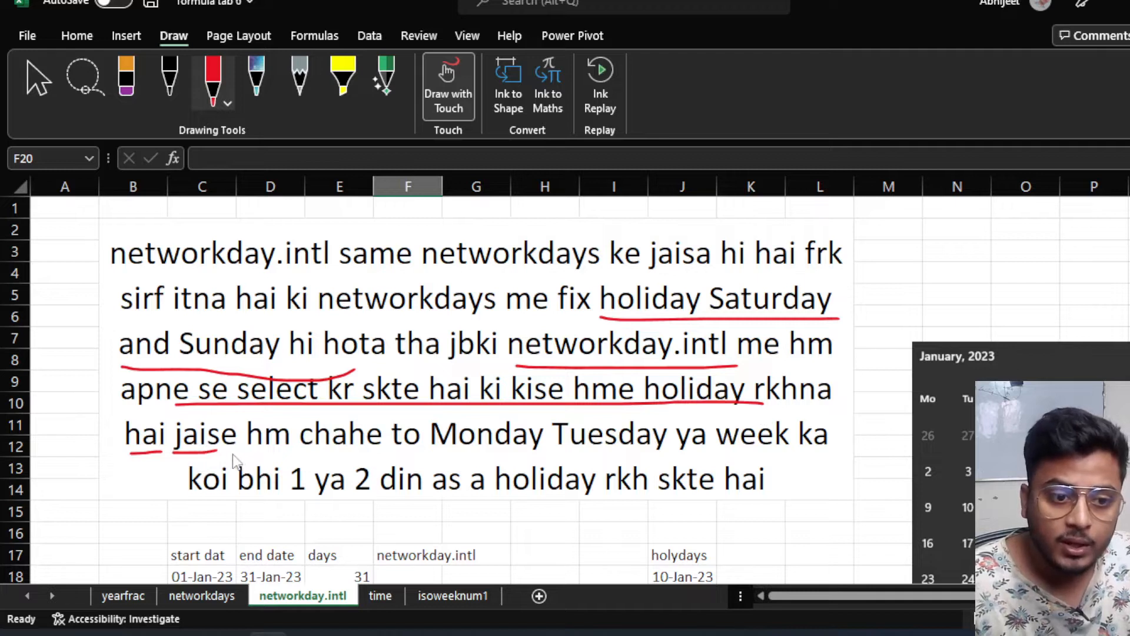
drag(231, 453, 668, 459)
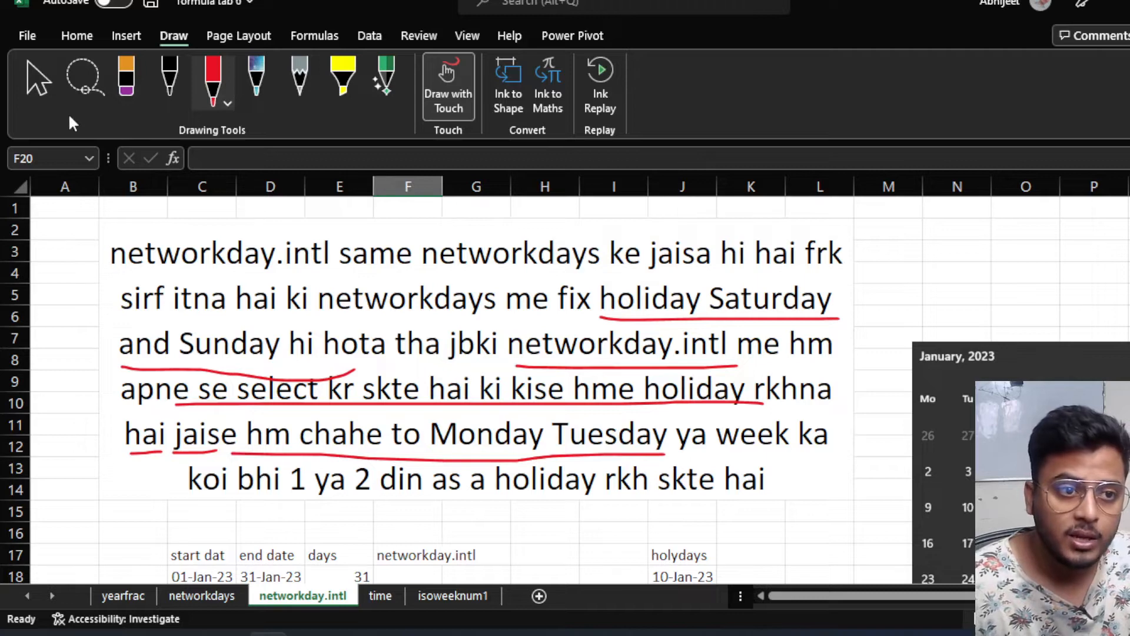
click(39, 83)
AutoFit columns C and D so the start and end dates below the note fit their cells.
scroll(552, 462, down, 4)
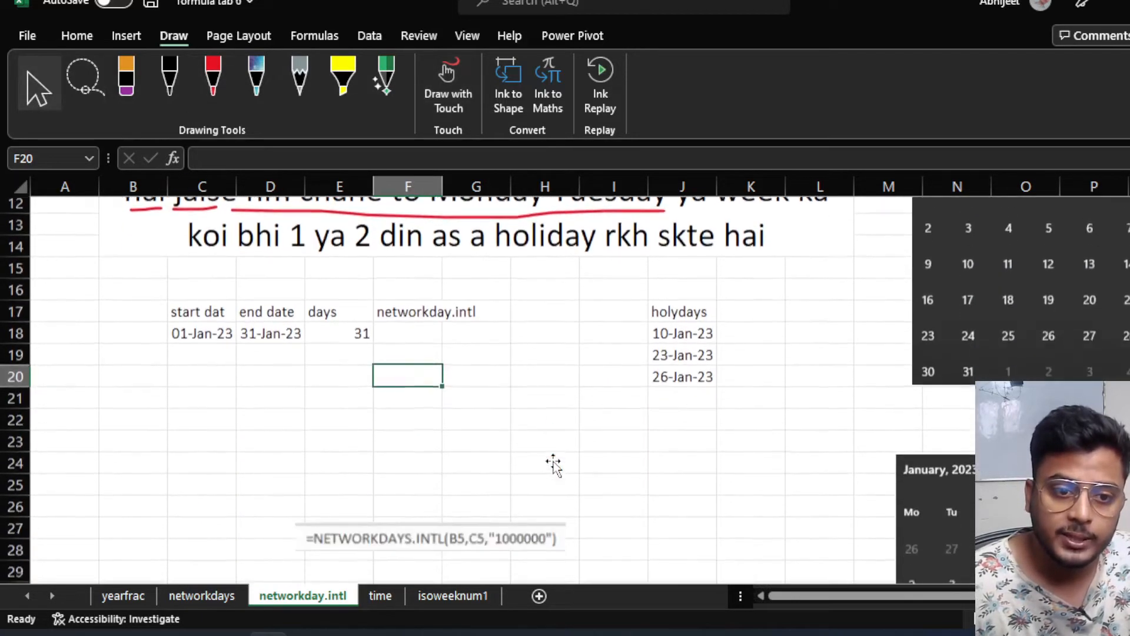
click(206, 292)
click(202, 318)
click(206, 294)
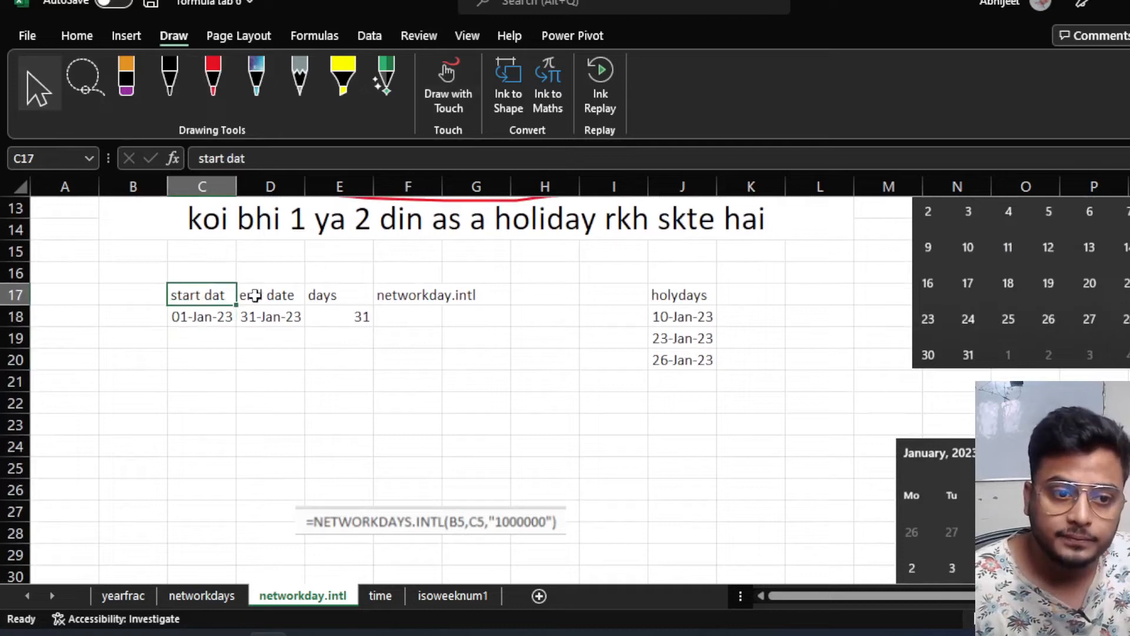
click(262, 295)
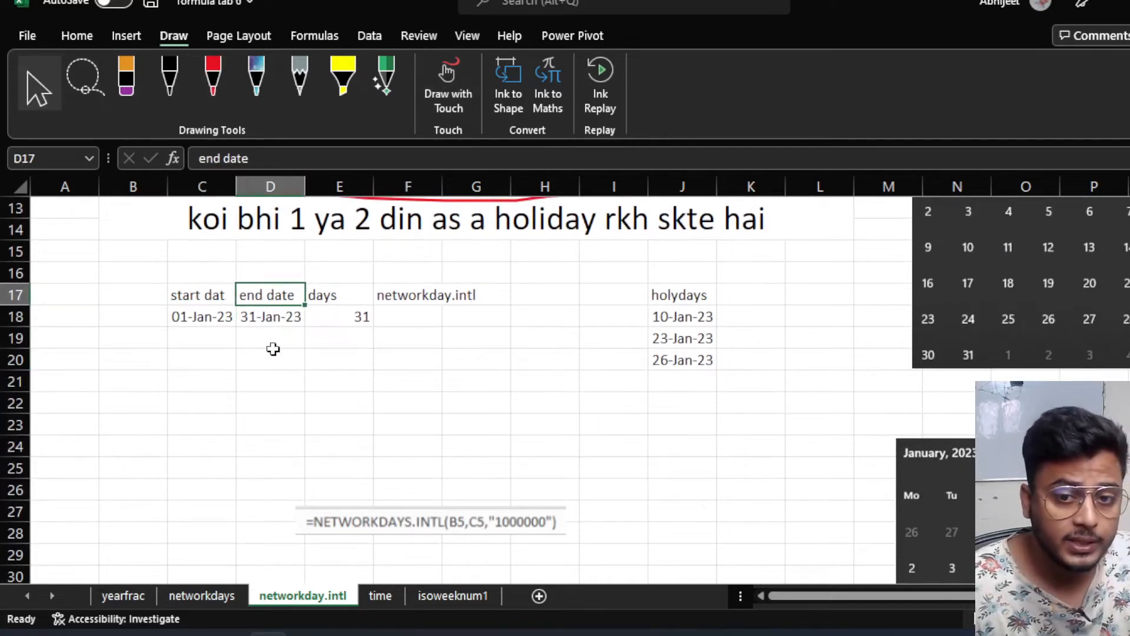
scroll(275, 380, up, 1)
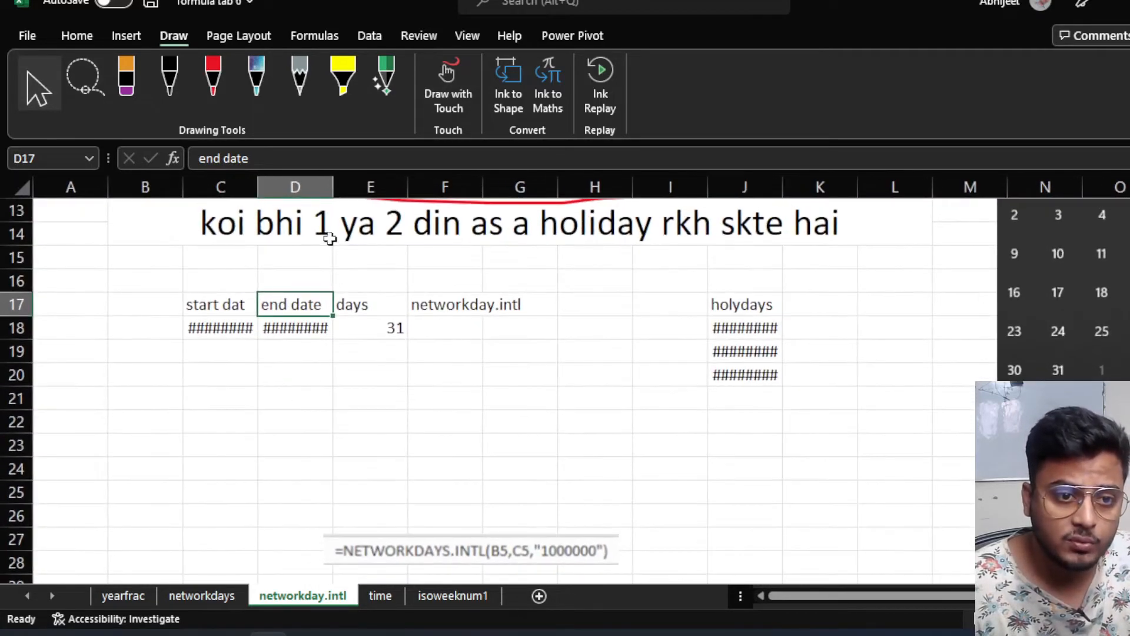
double_click(257, 186)
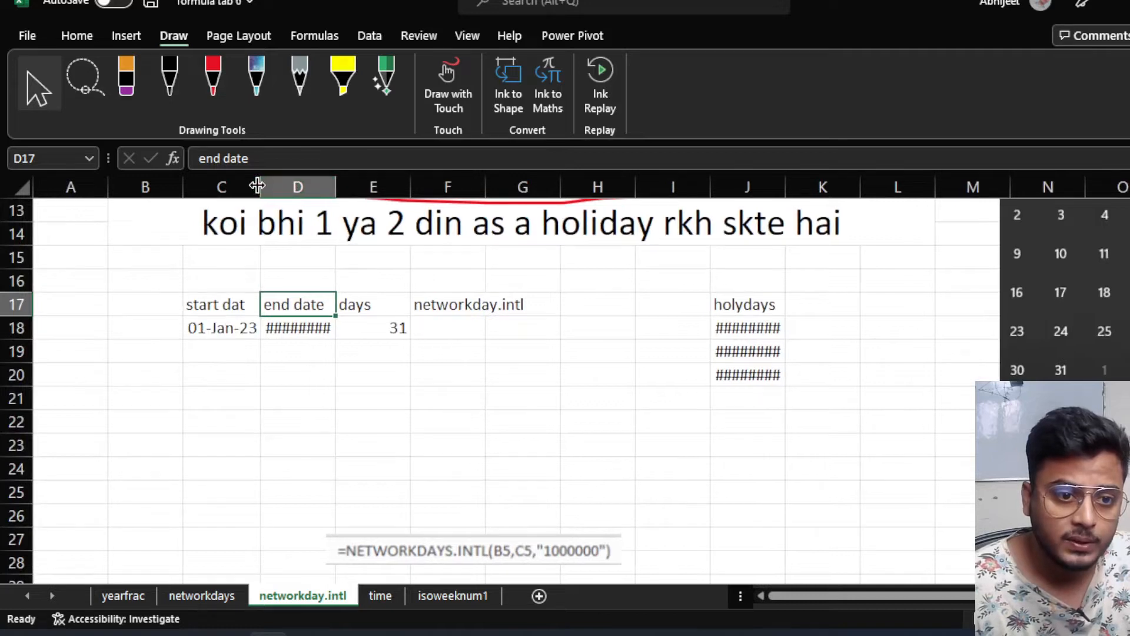
double_click(335, 186)
click(311, 392)
Review the start date, end date and days values in row 18, and widen column J to fit the holydays dates.
click(211, 323)
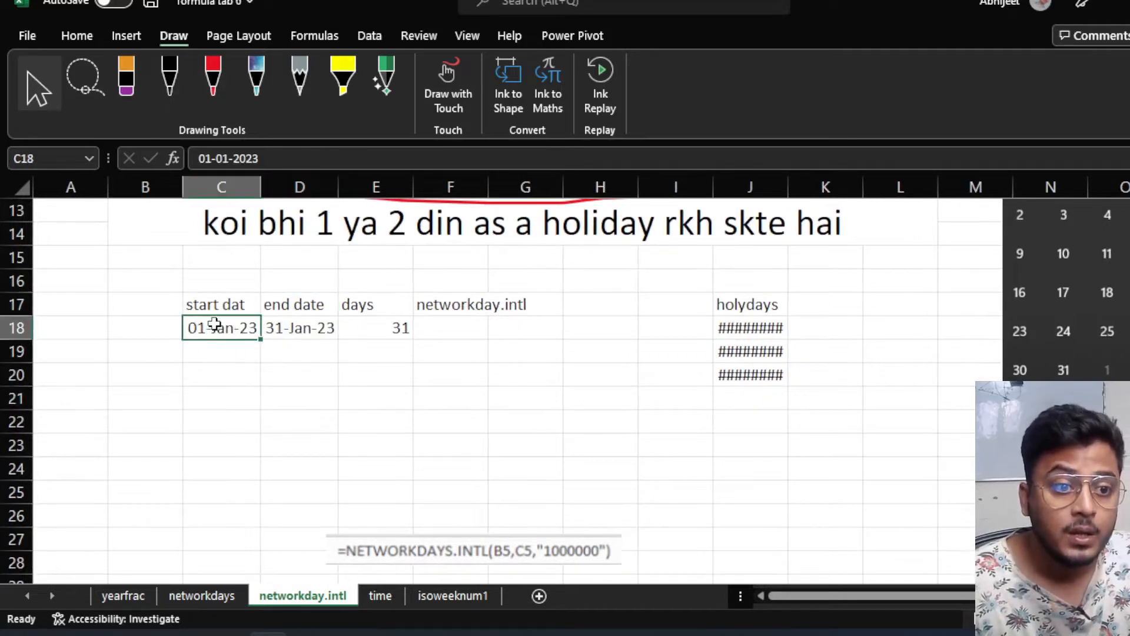
click(308, 331)
click(373, 328)
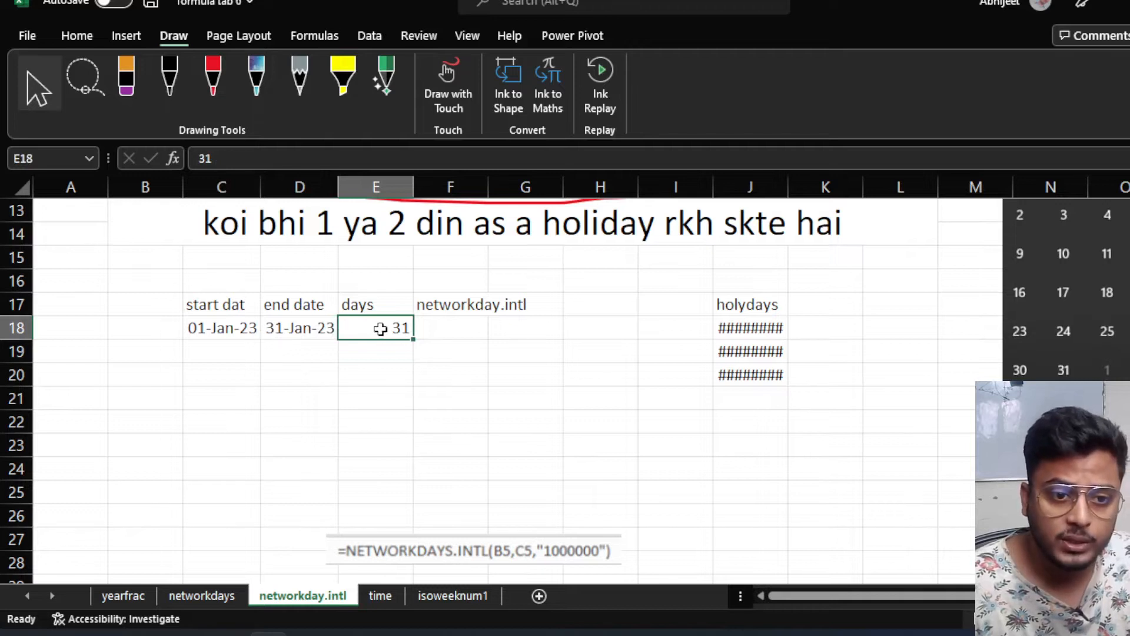
click(451, 332)
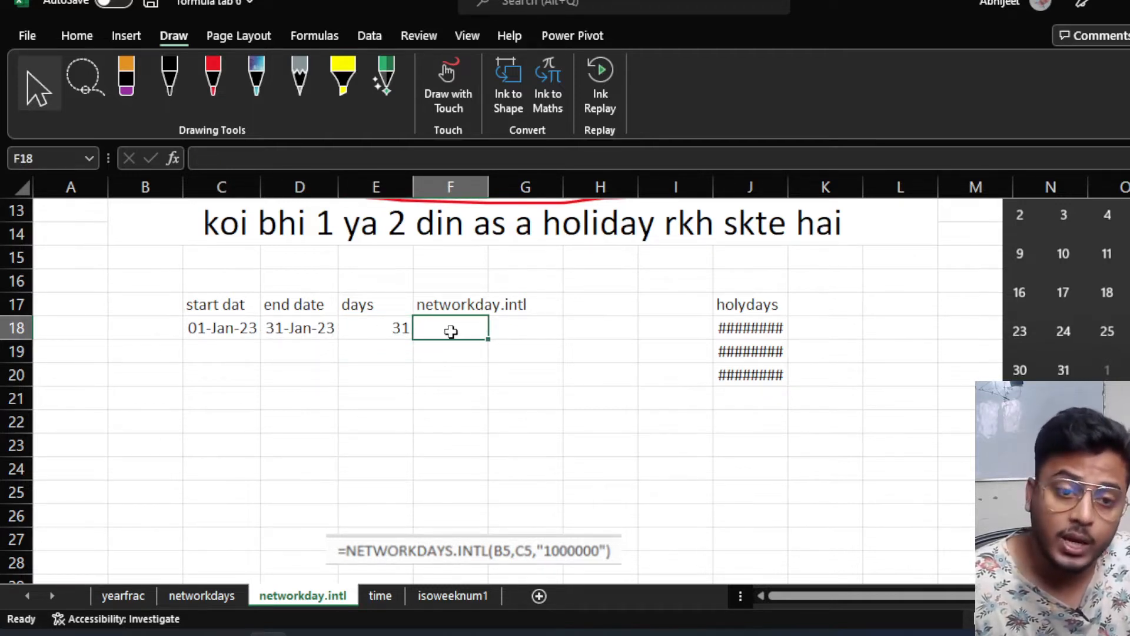
drag(789, 184, 805, 185)
click(642, 436)
Begin a NETWORKDAYS.INTL formula in F18 with C18 as the start date and D18 as the end date.
click(468, 330)
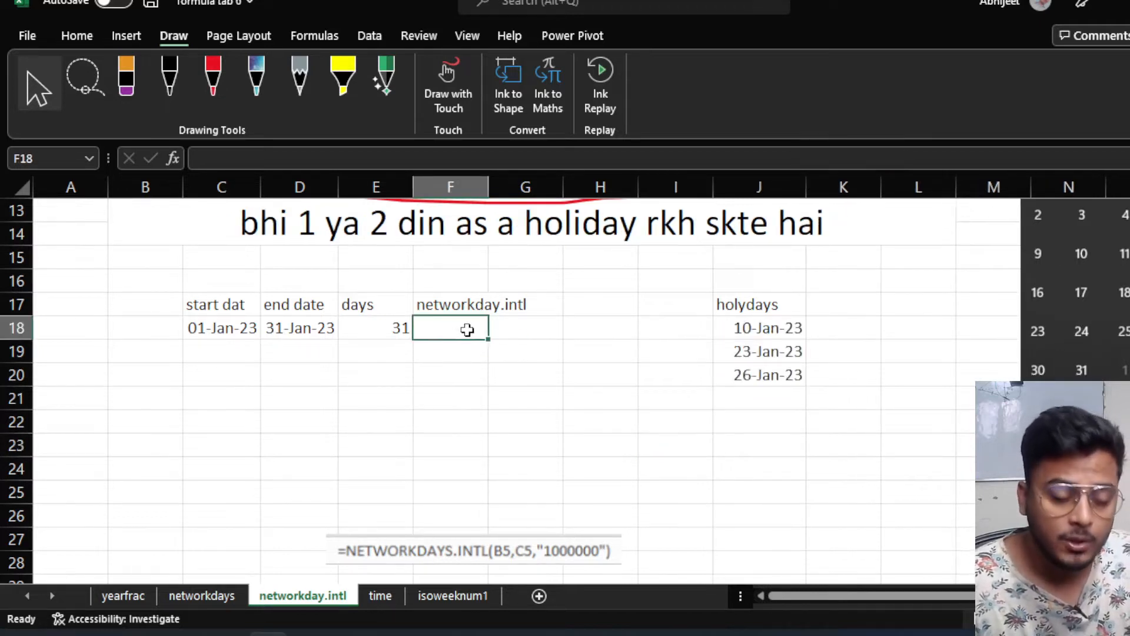
text(=)
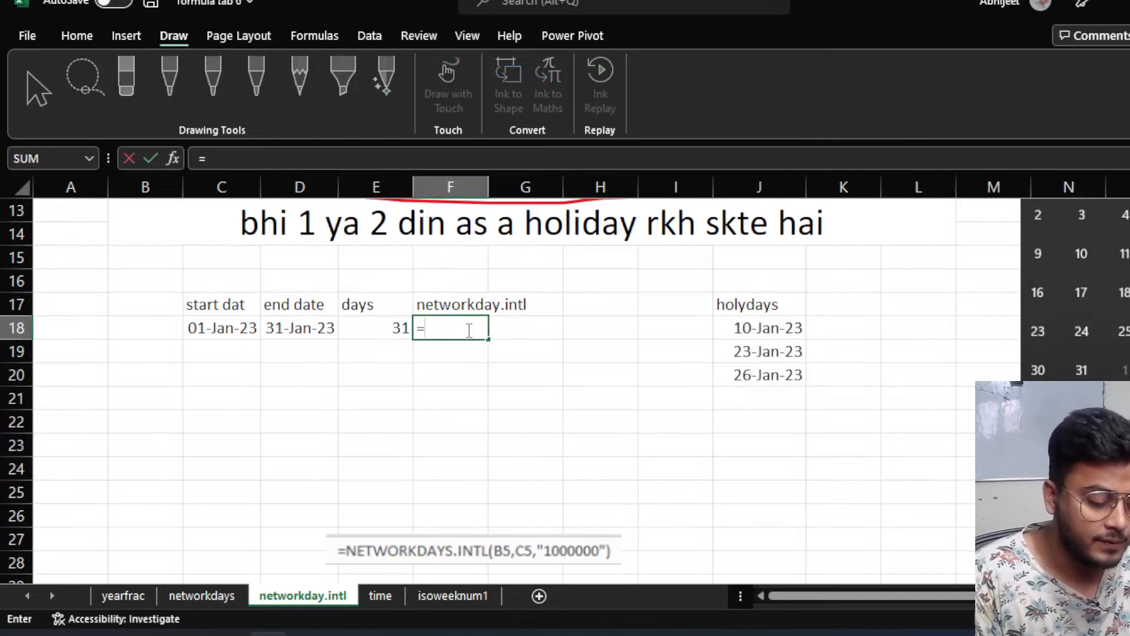
text(netw)
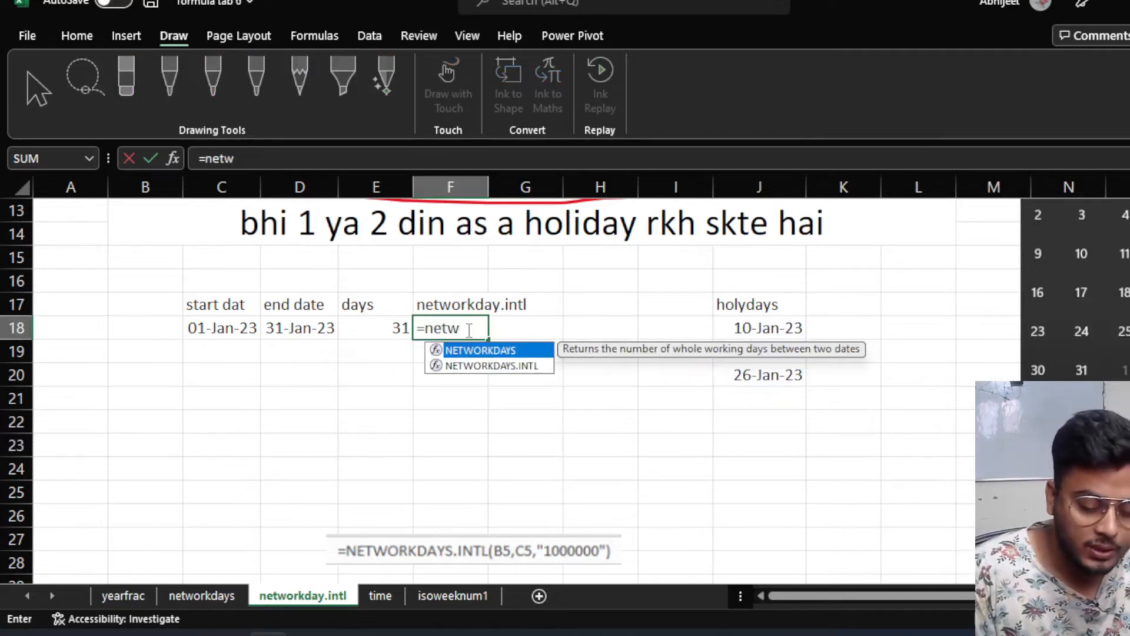
key(Down)
key(Tab)
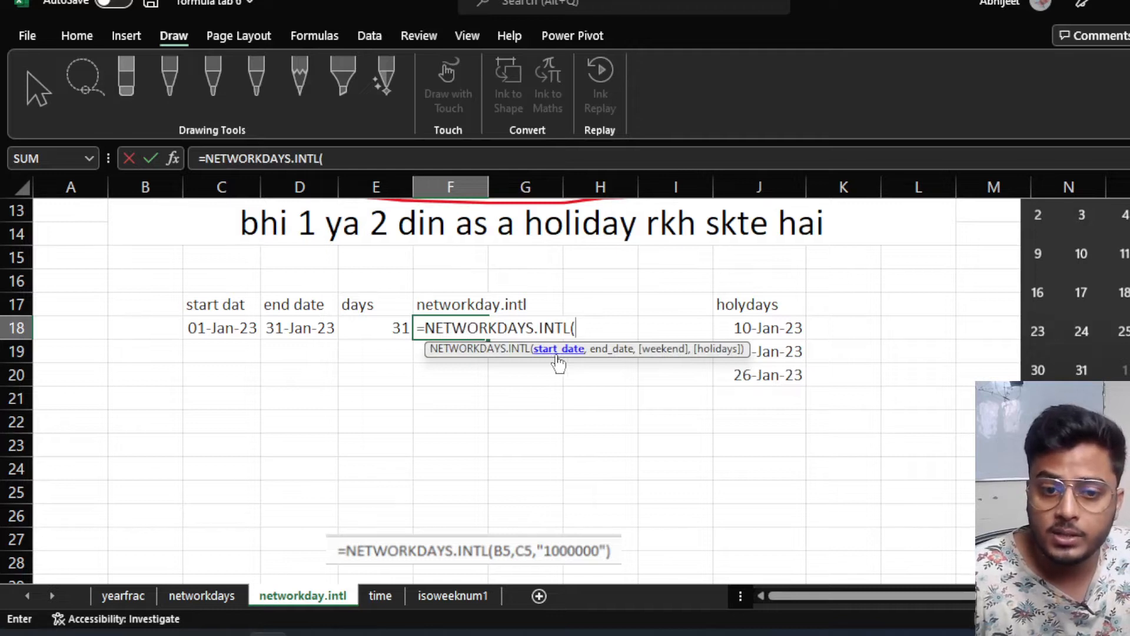
click(222, 328)
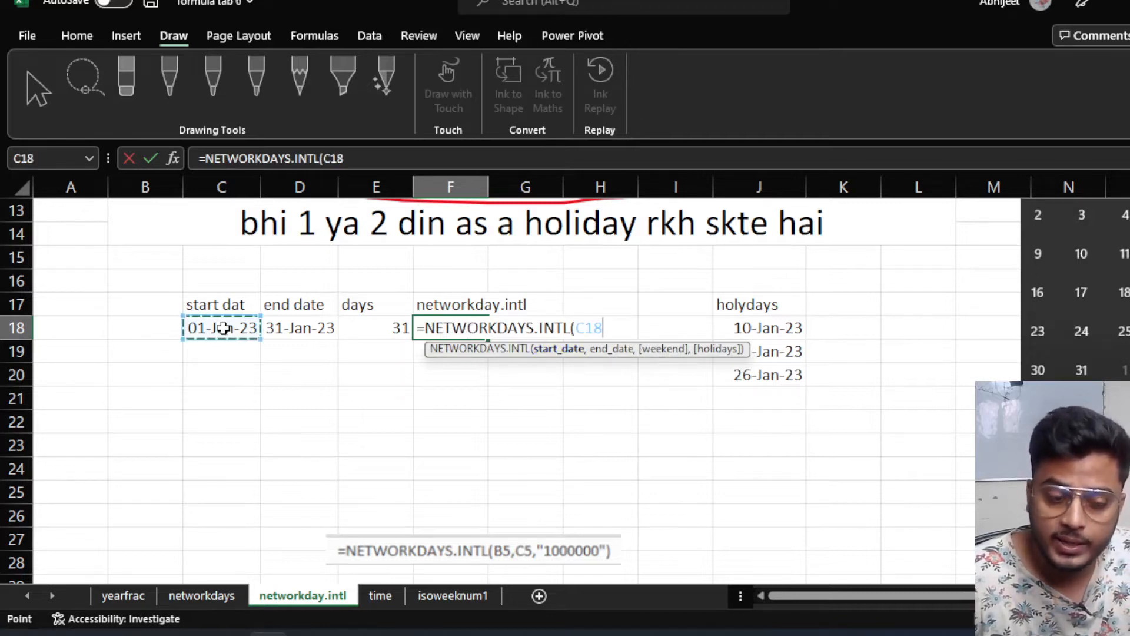
text(,)
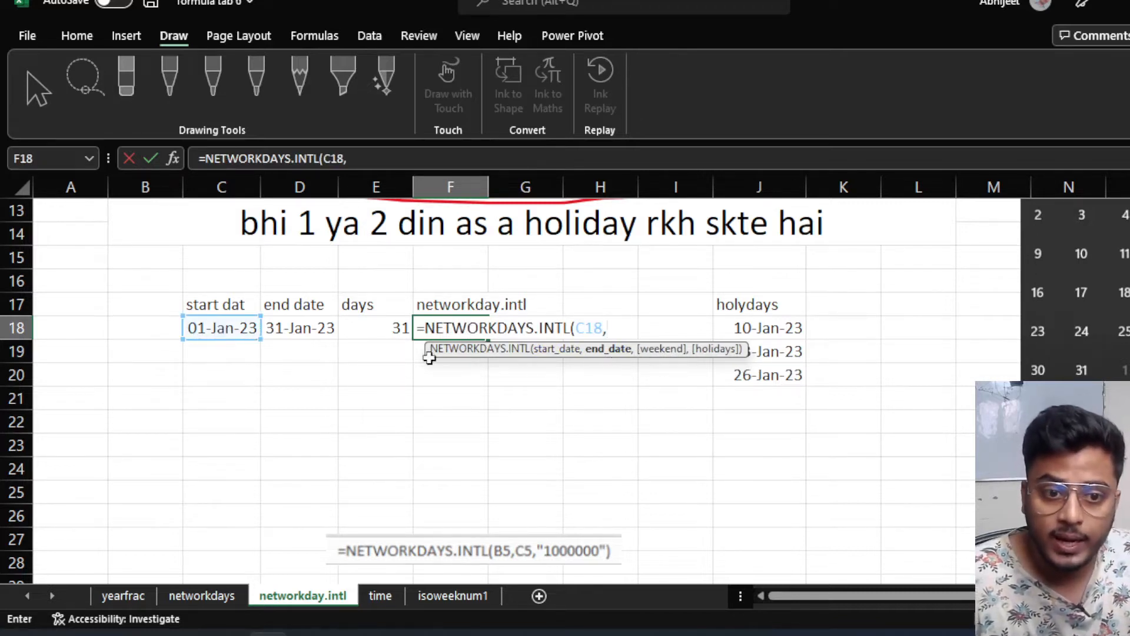
click(306, 326)
text(,)
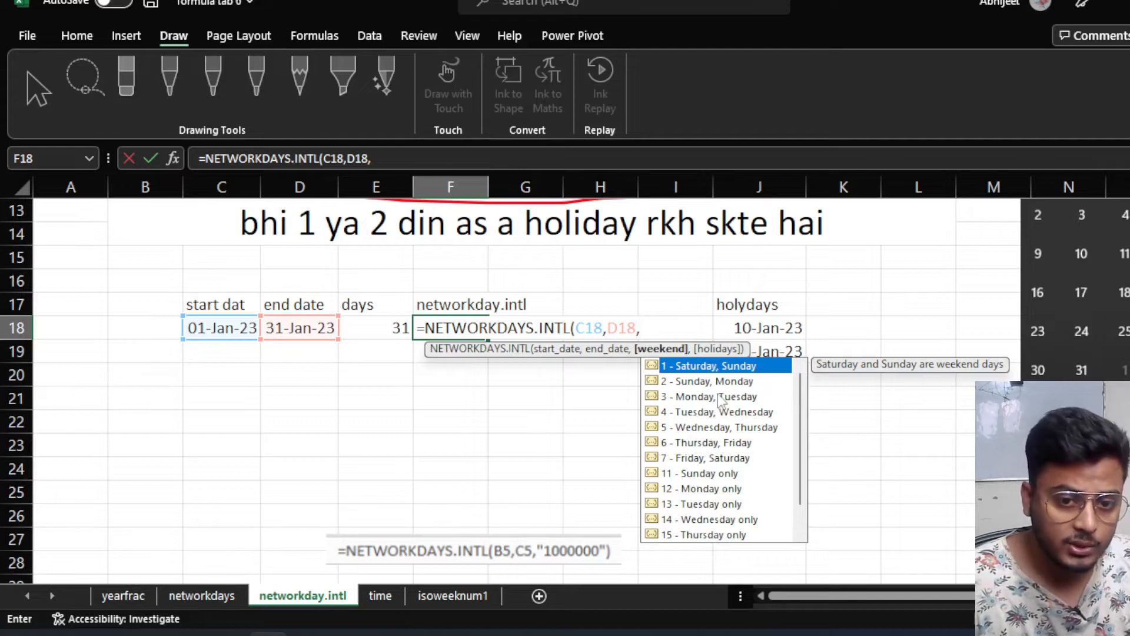
Set the weekend argument to 3 - Monday, Tuesday and complete F18 as =NETWORKDAYS.INTL(C18,D18,3).
click(711, 398)
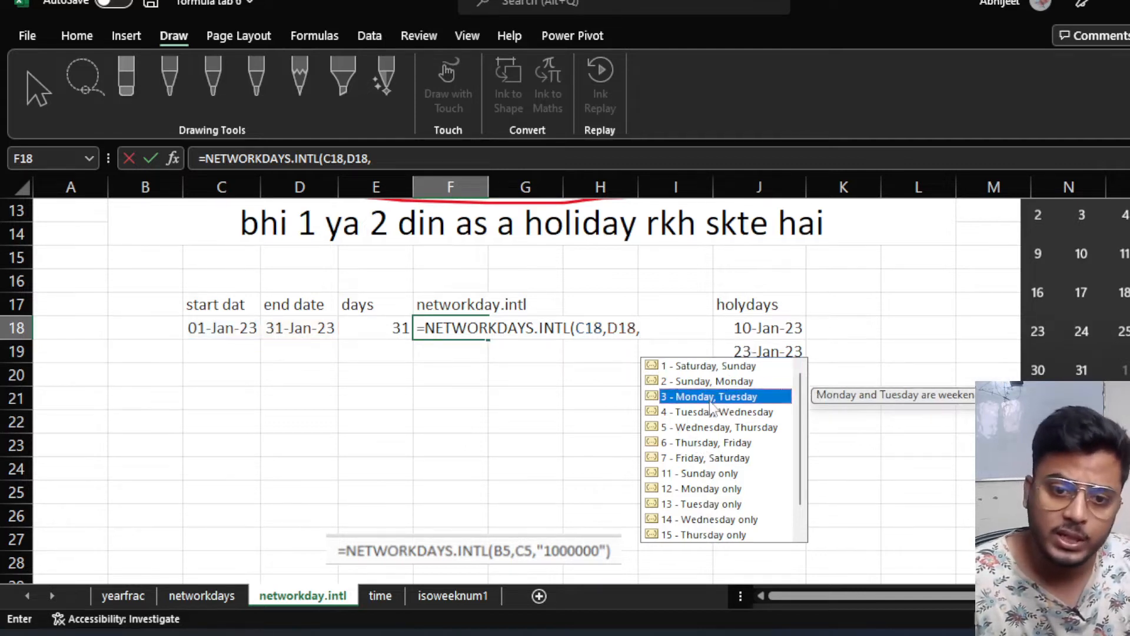
double_click(711, 401)
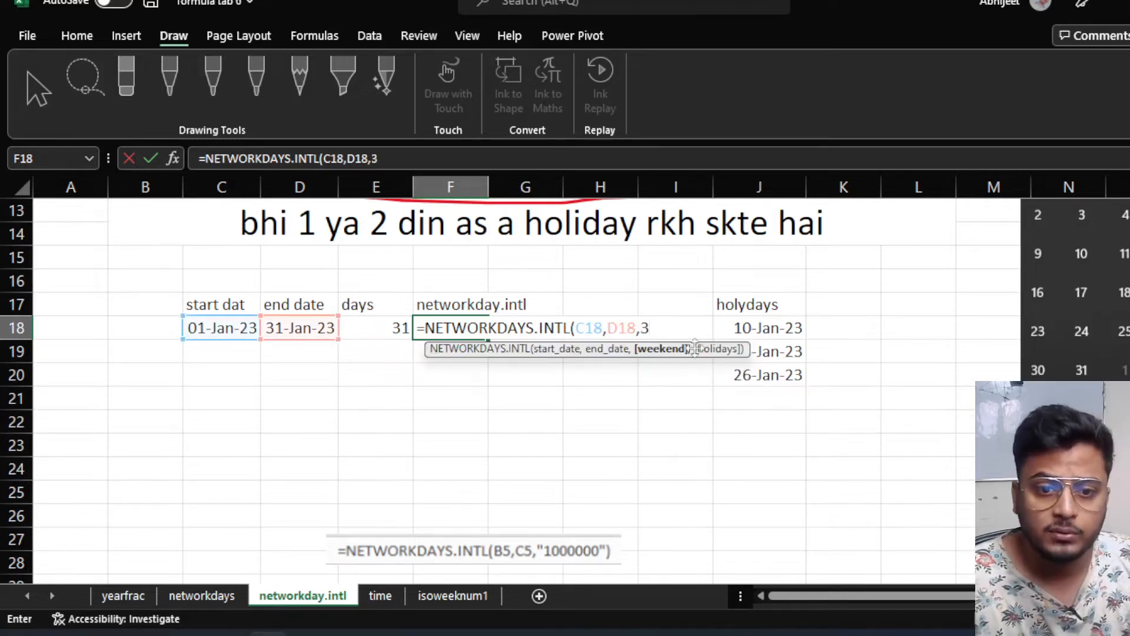
text())
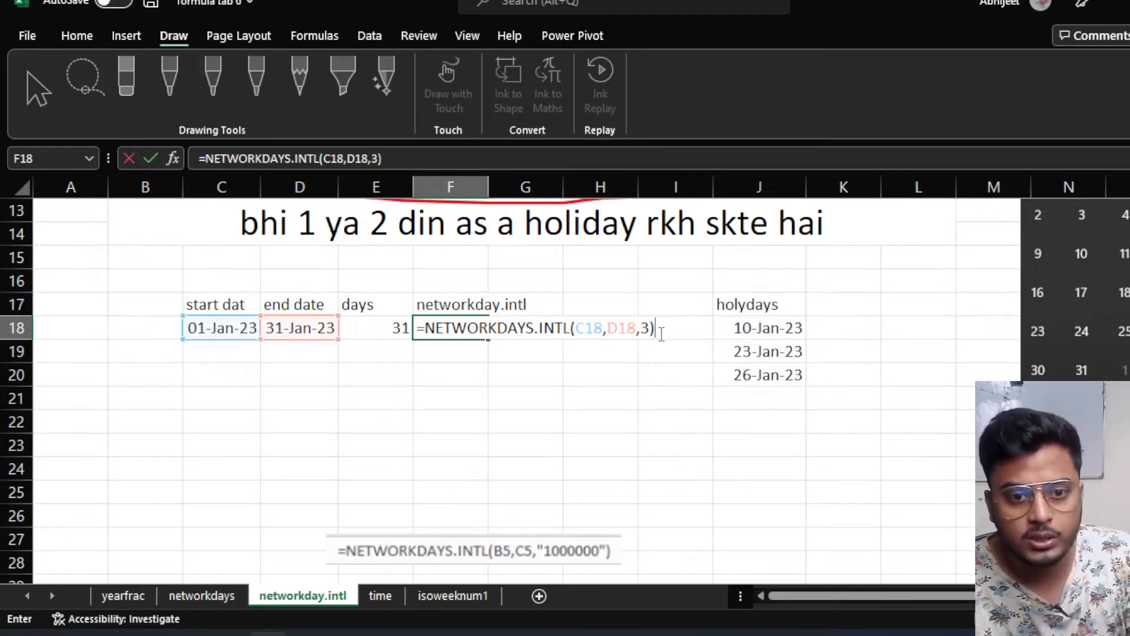
key(Return)
click(458, 321)
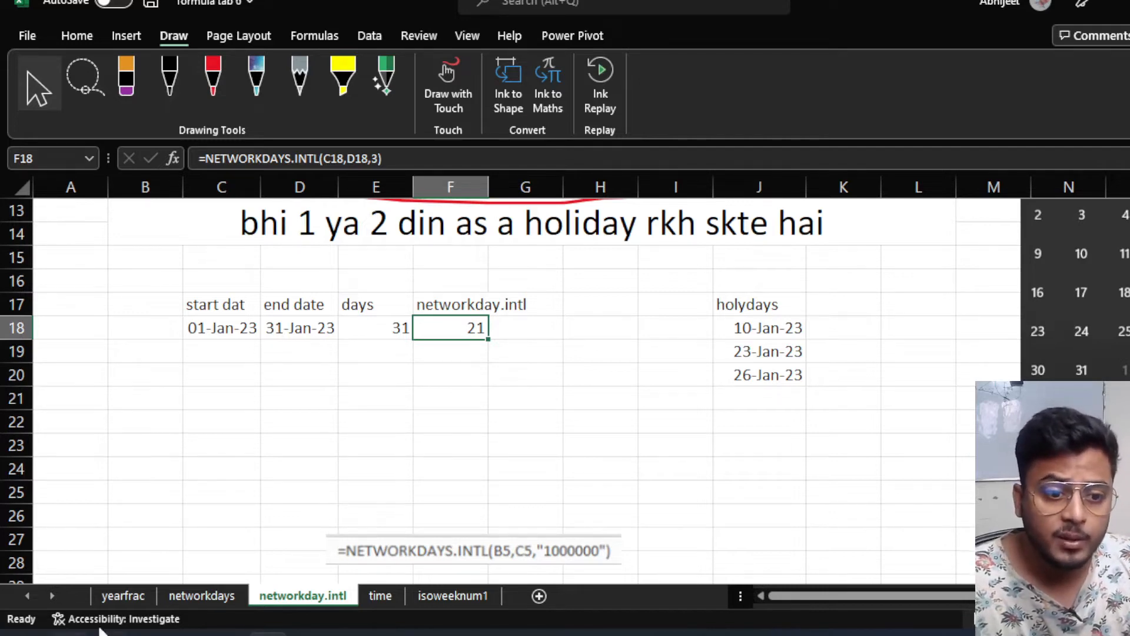
Check the NETWORKDAYS result in F8 on the networkdays sheet for comparison.
click(187, 604)
scroll(435, 476, up, 4)
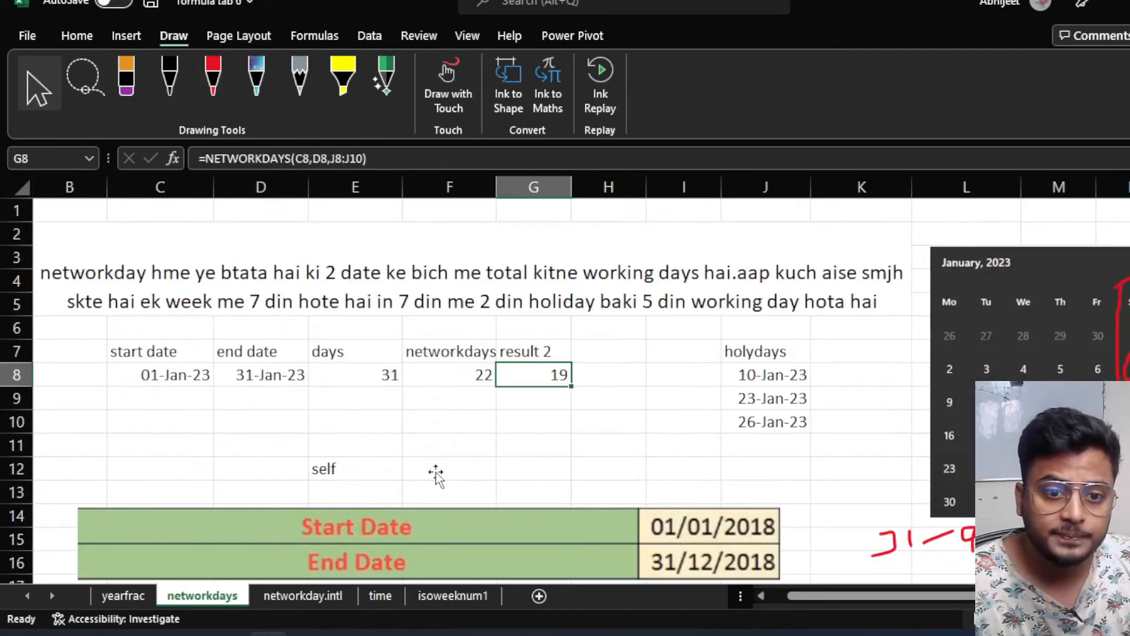
click(456, 381)
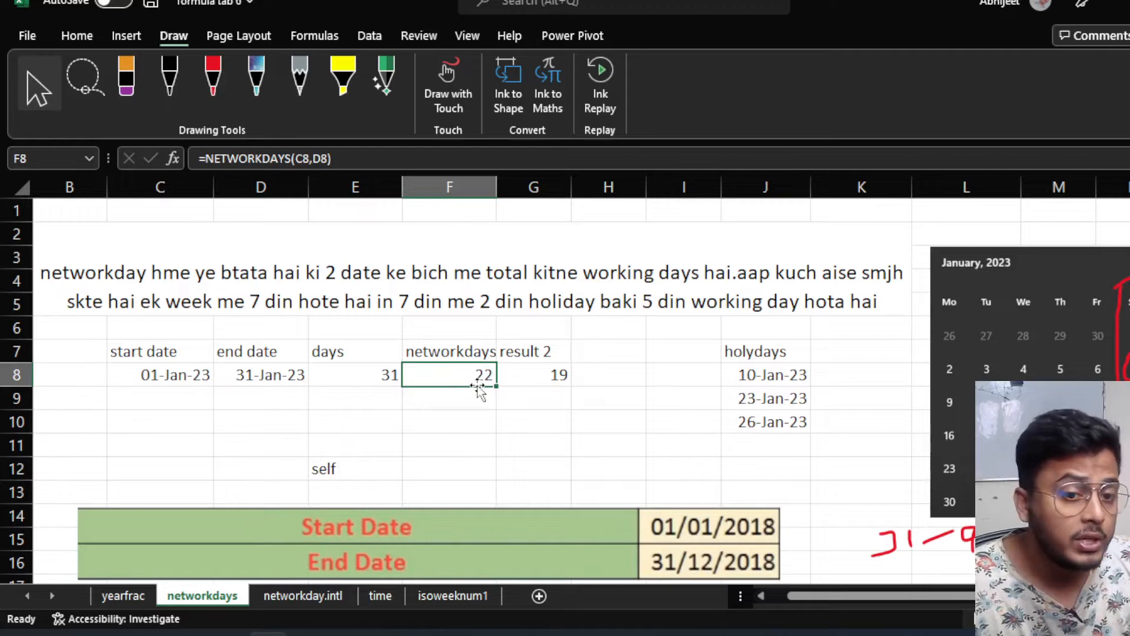
Return to the networkday.intl sheet and move the January 2023 calendar picture beside the holydays list, over columns K to N.
click(300, 595)
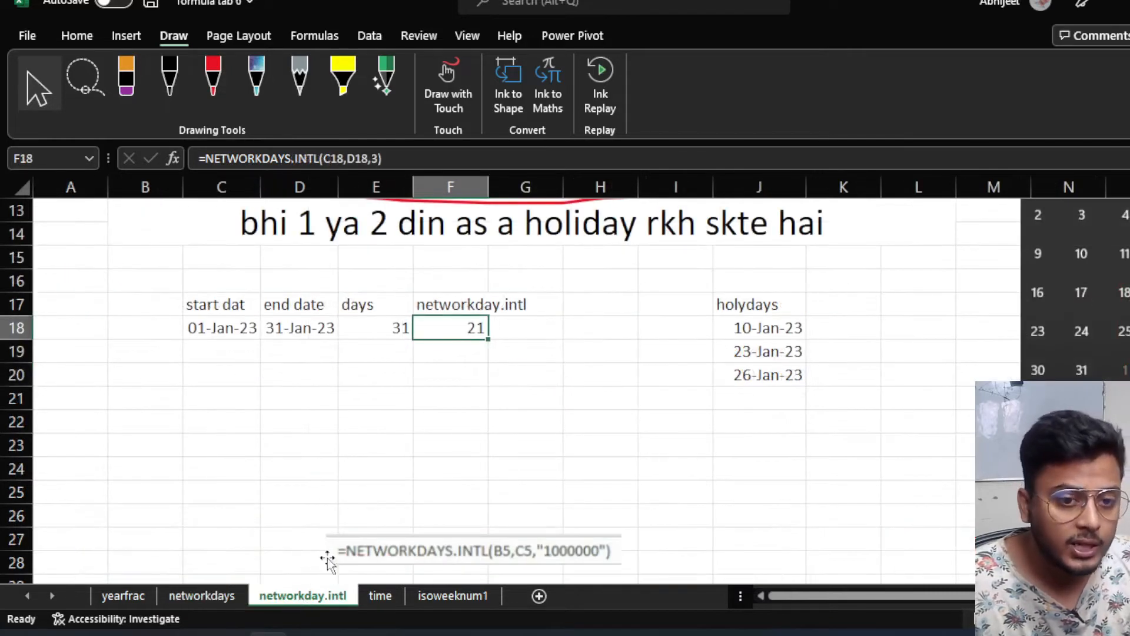
scroll(840, 482, up, 2)
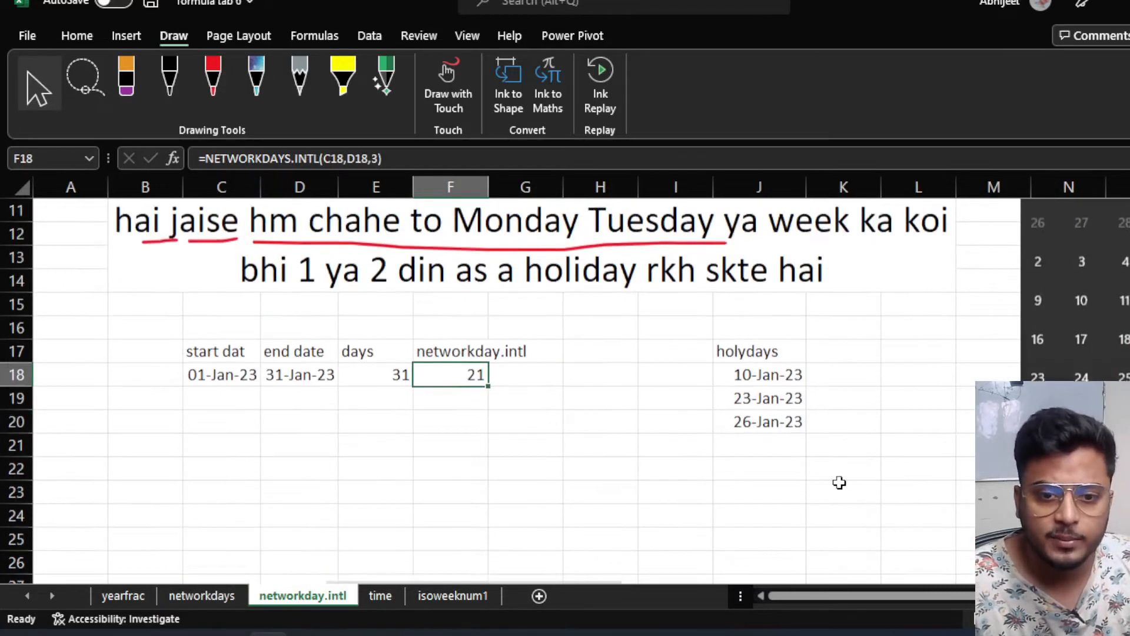
drag(1106, 361, 893, 368)
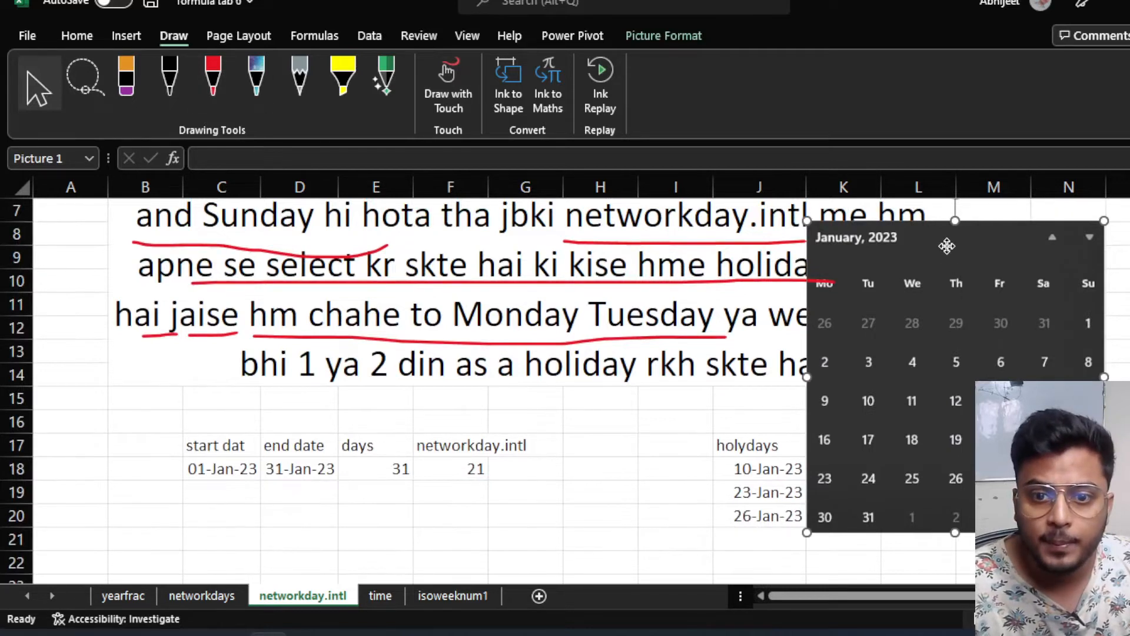
Shift the January 2023 calendar picture slightly away from the holydays list and outline its Mo and Tu columns in red ink.
drag(946, 245, 997, 242)
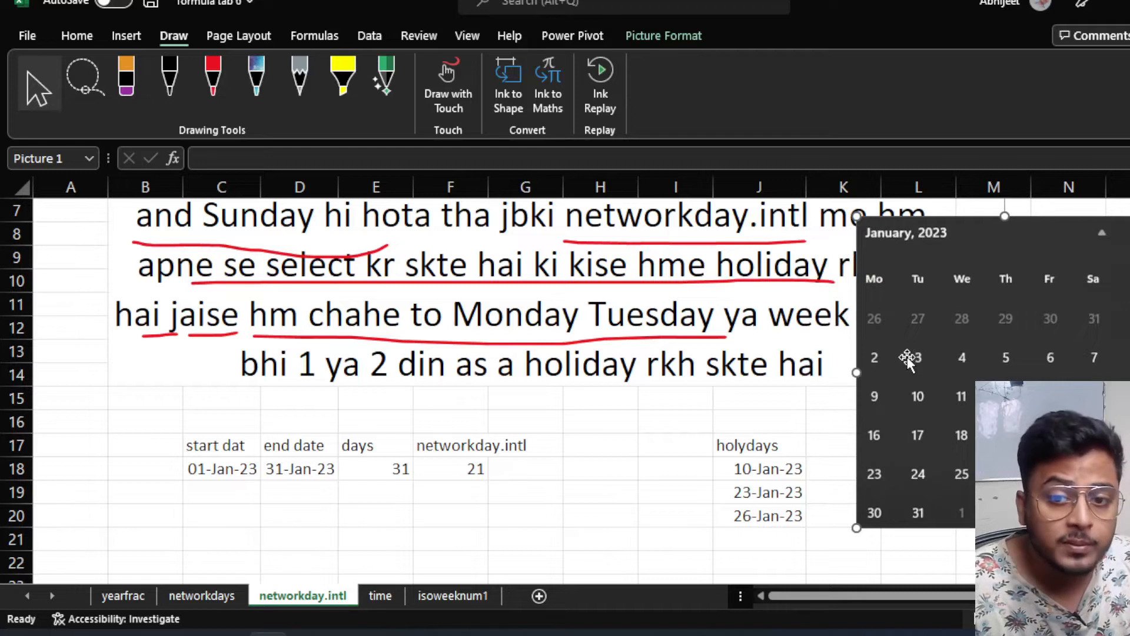
click(208, 73)
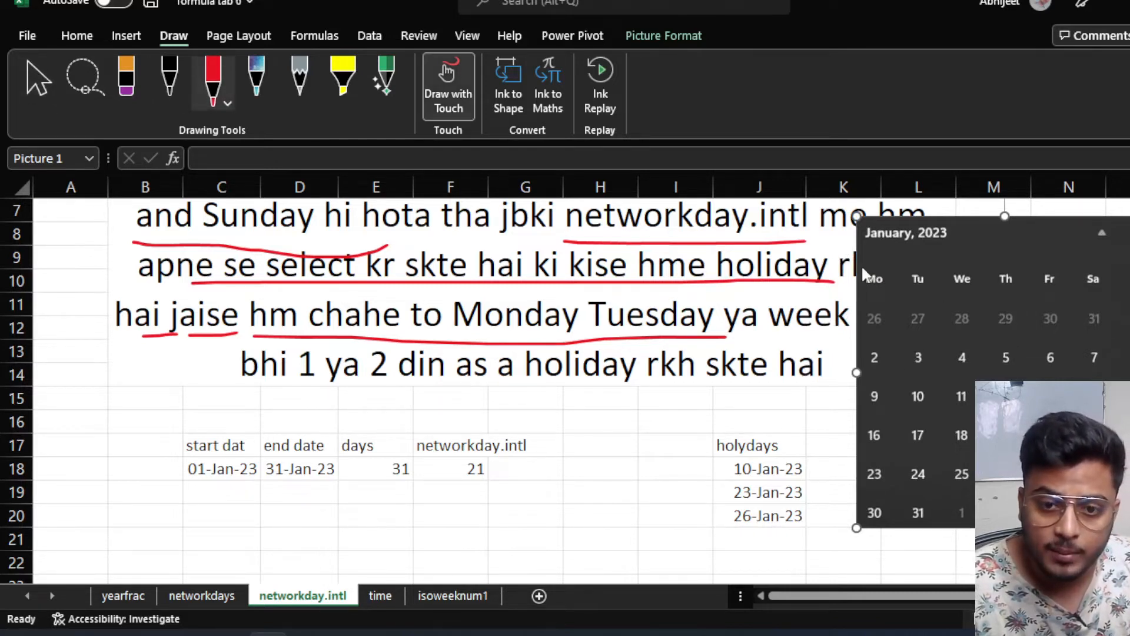
drag(860, 266, 864, 335)
drag(865, 407, 866, 503)
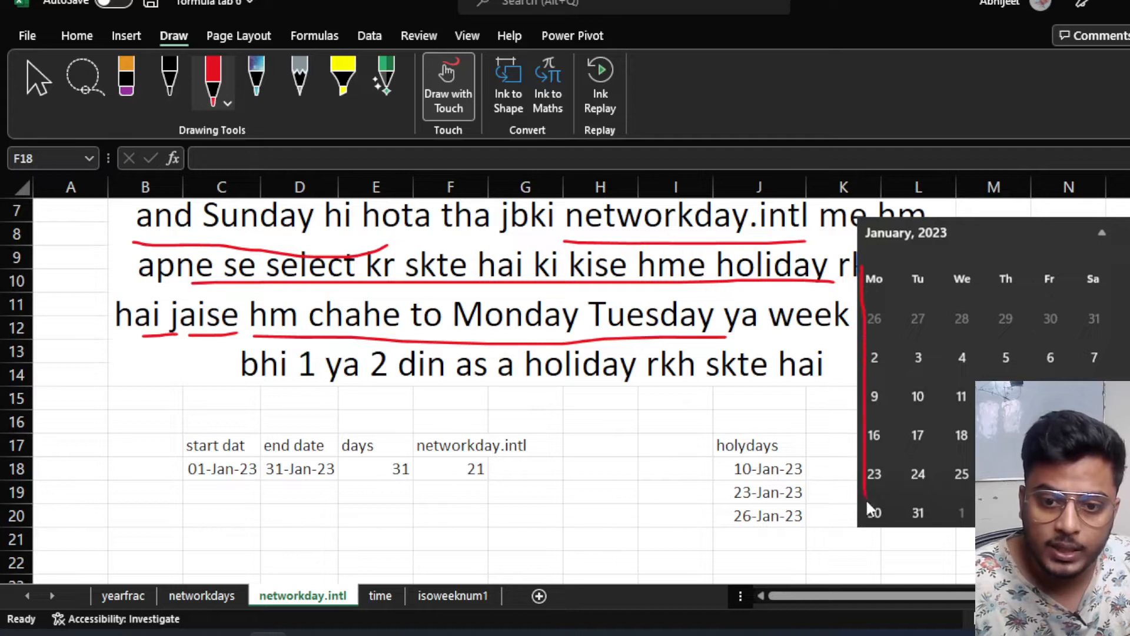
mouse_move(936, 510)
mouse_down()
mouse_move(938, 267)
mouse_move(906, 255)
mouse_move(857, 276)
mouse_up()
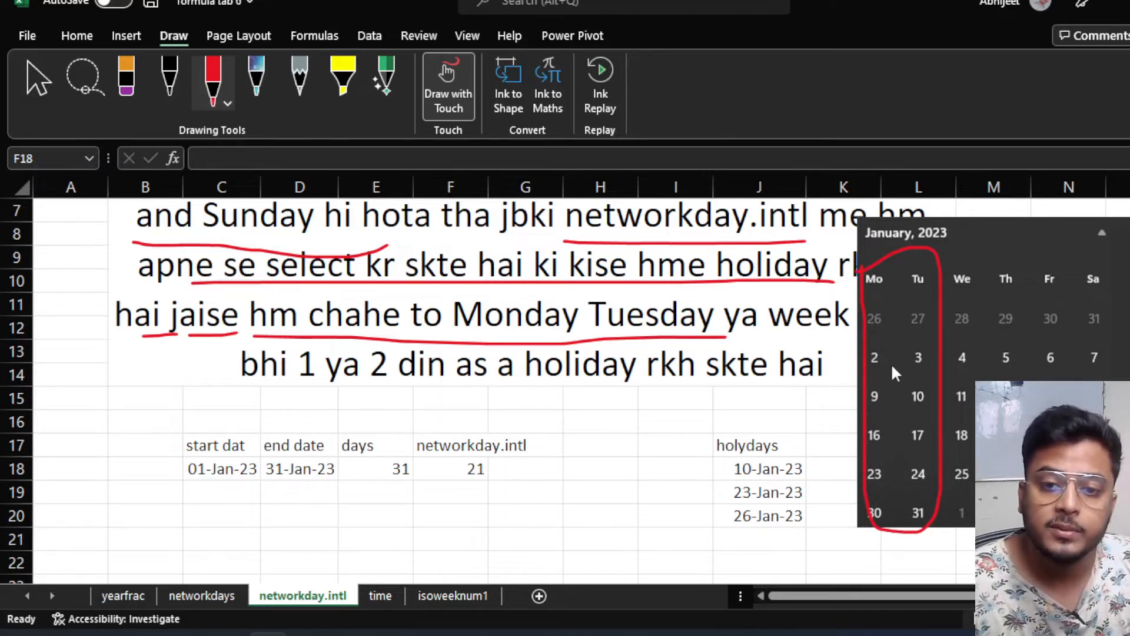
Circle each January Monday and Tuesday date from 2 to 31 on the calendar in red ink.
mouse_move(874, 337)
mouse_down()
mouse_move(870, 367)
mouse_move(893, 359)
mouse_move(874, 340)
mouse_move(916, 371)
mouse_move(905, 342)
mouse_up()
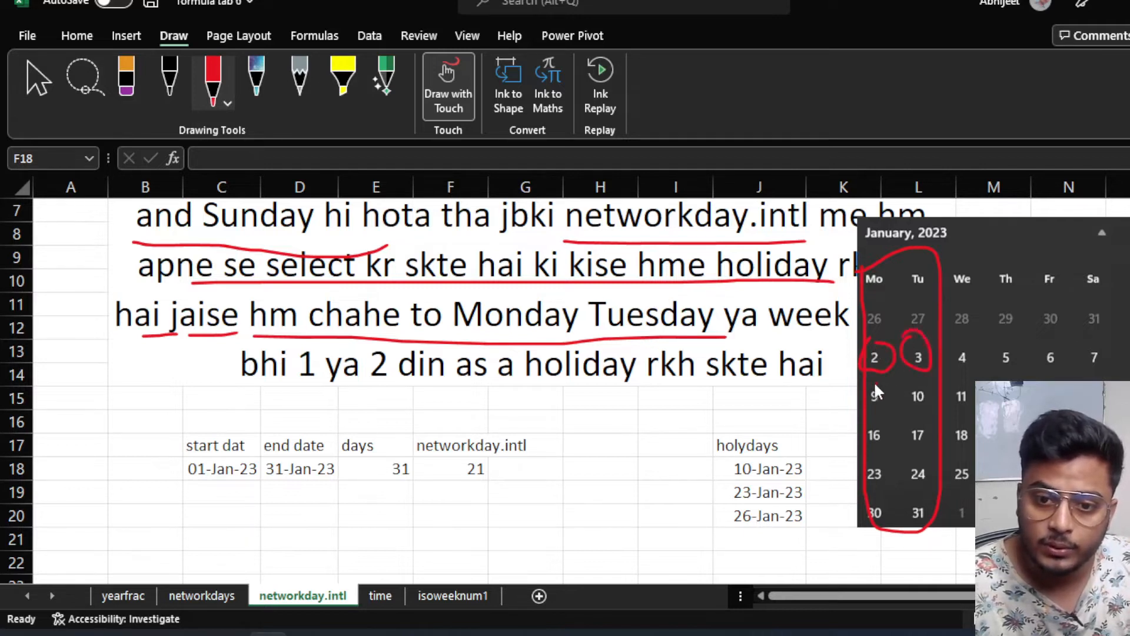
mouse_move(875, 389)
mouse_down()
mouse_move(910, 410)
mouse_move(861, 436)
mouse_move(934, 430)
mouse_move(902, 423)
mouse_up()
mouse_move(871, 457)
mouse_down()
mouse_move(878, 489)
mouse_move(858, 455)
mouse_move(912, 477)
mouse_move(902, 455)
mouse_up()
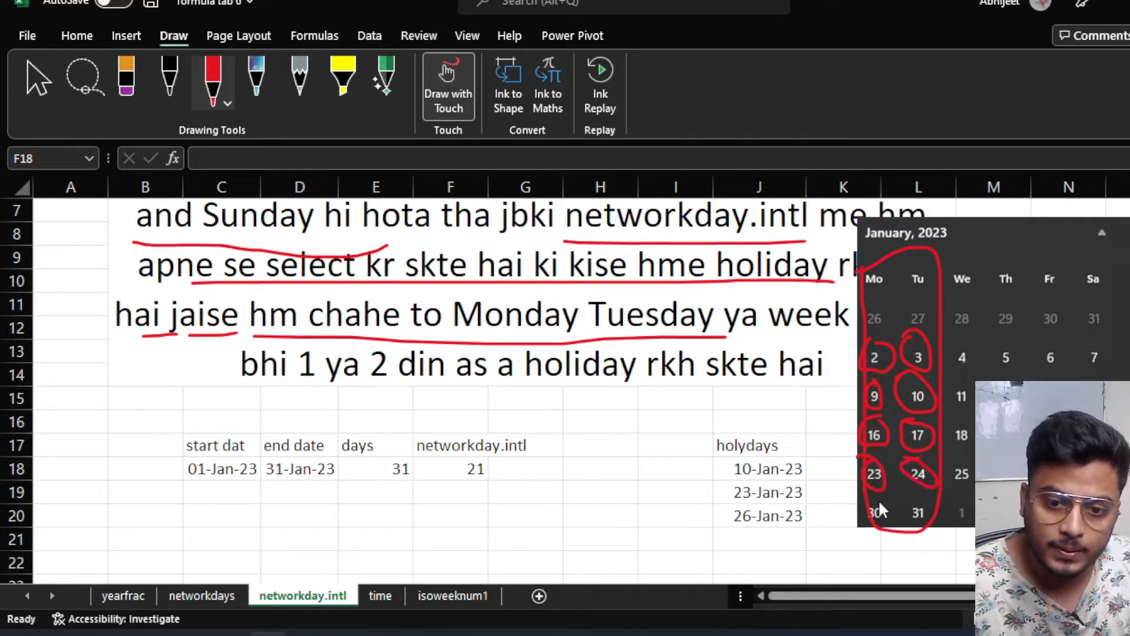
mouse_move(868, 499)
mouse_down()
mouse_move(864, 529)
mouse_move(867, 495)
mouse_move(942, 530)
mouse_move(919, 521)
mouse_up()
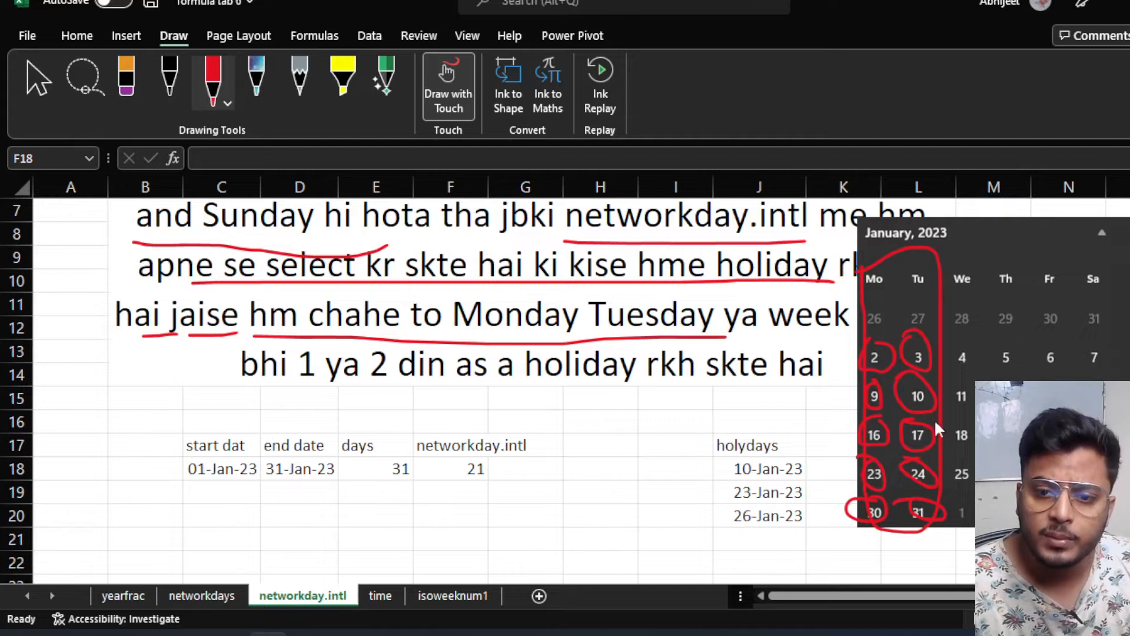
click(33, 77)
Change the weekend argument in F18 to 1 - Saturday, Sunday, making the formula =NETWORKDAYS.INTL(C18,D18,1).
click(458, 474)
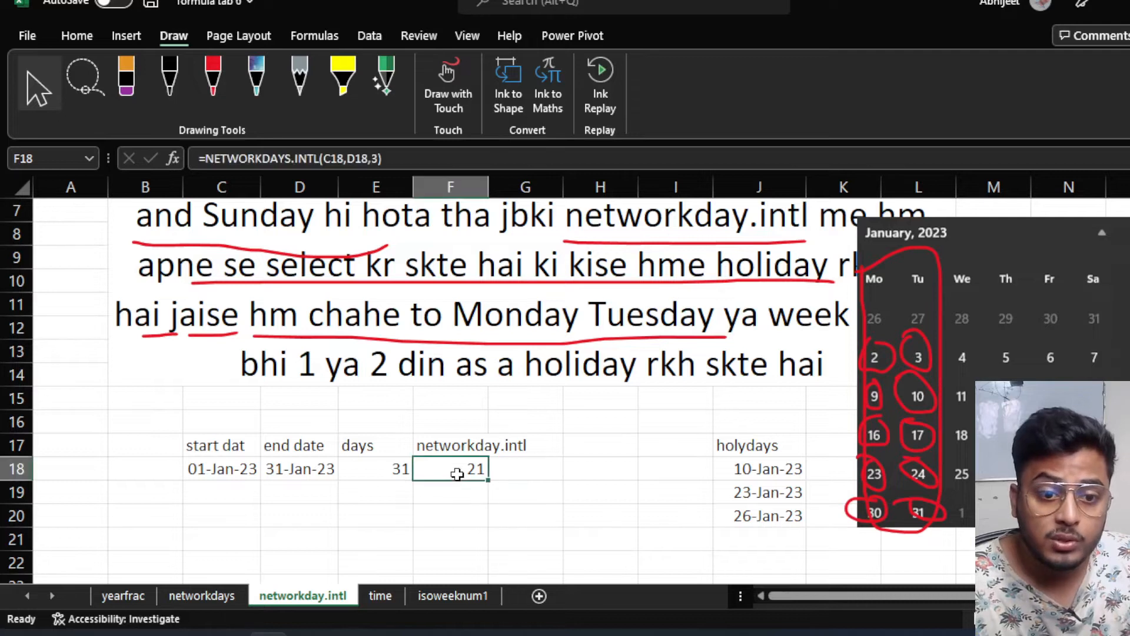
double_click(458, 474)
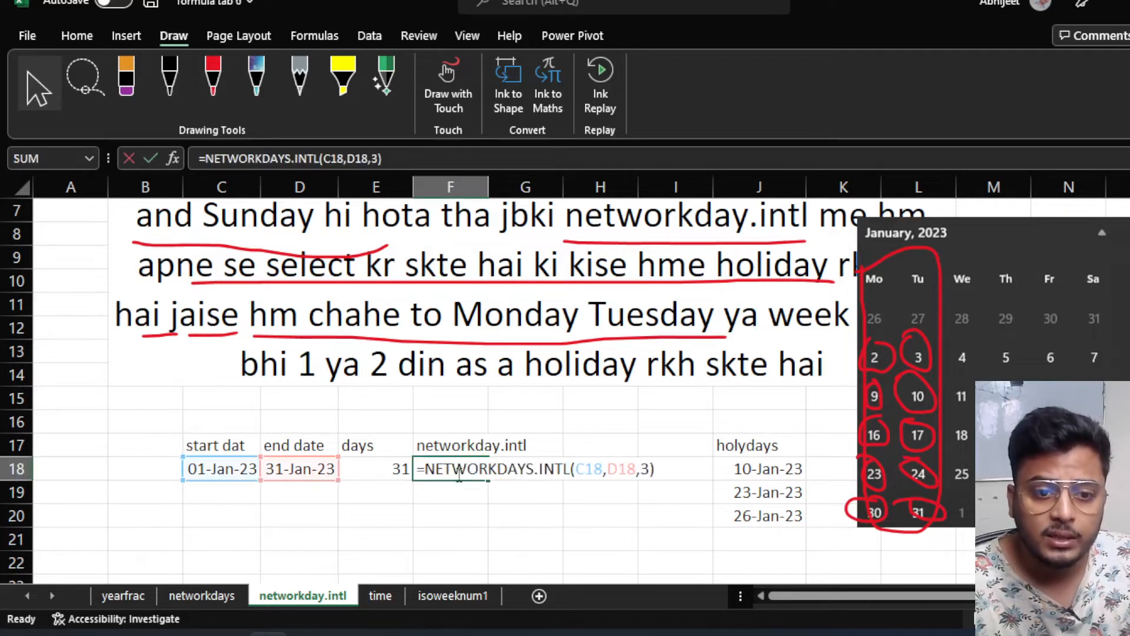
click(665, 468)
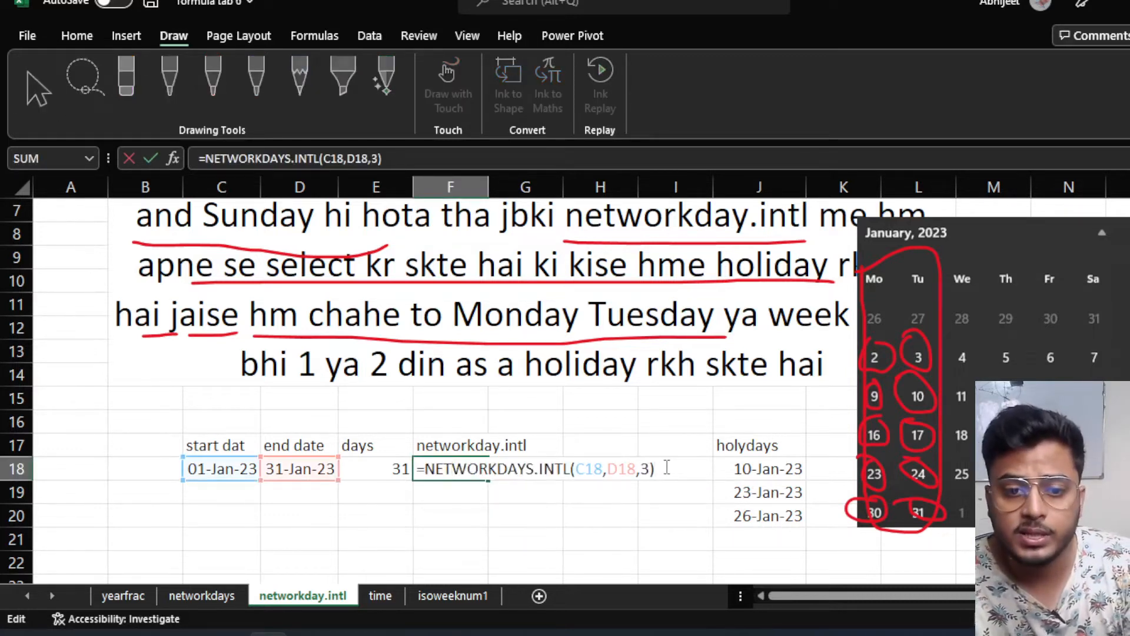
key(BackSpace)
key(BackSpace)
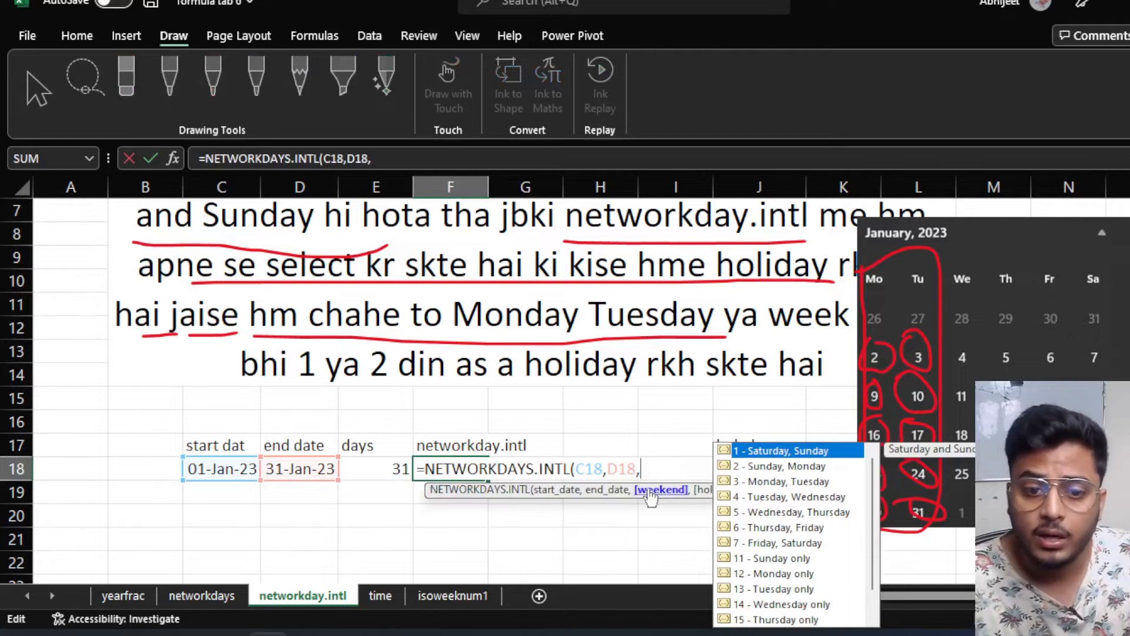
double_click(787, 453)
text())
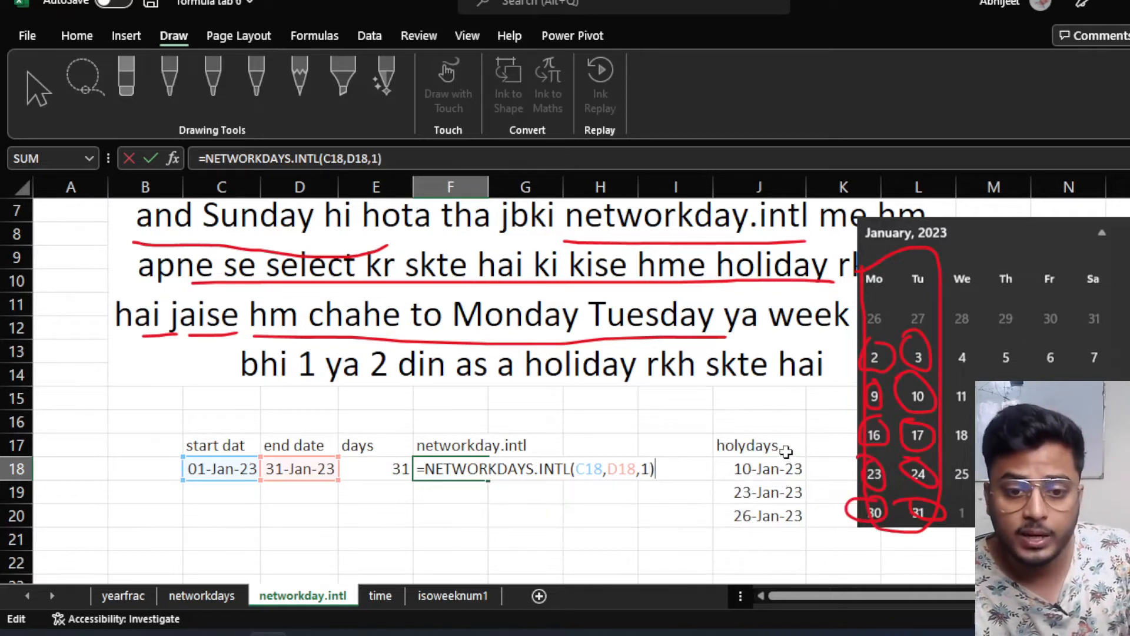
key(Return)
Change the weekend argument in F18 to 5 - Wednesday, Thursday, making the formula =NETWORKDAYS.INTL(C18,D18,5).
click(475, 468)
double_click(475, 469)
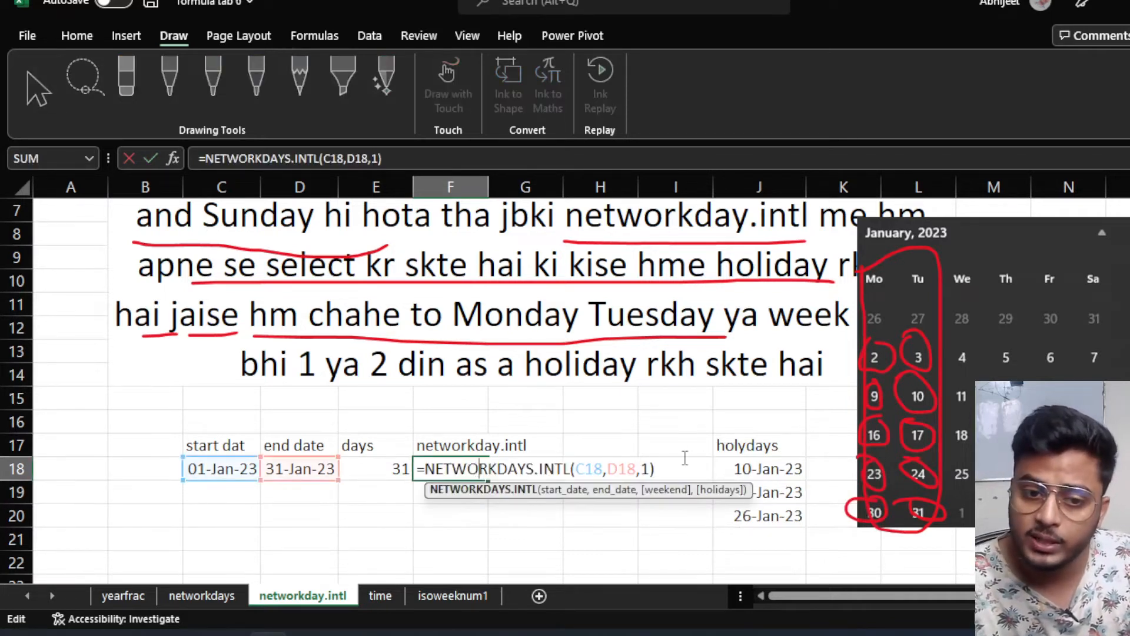
key(BackSpace)
key(BackSpace)
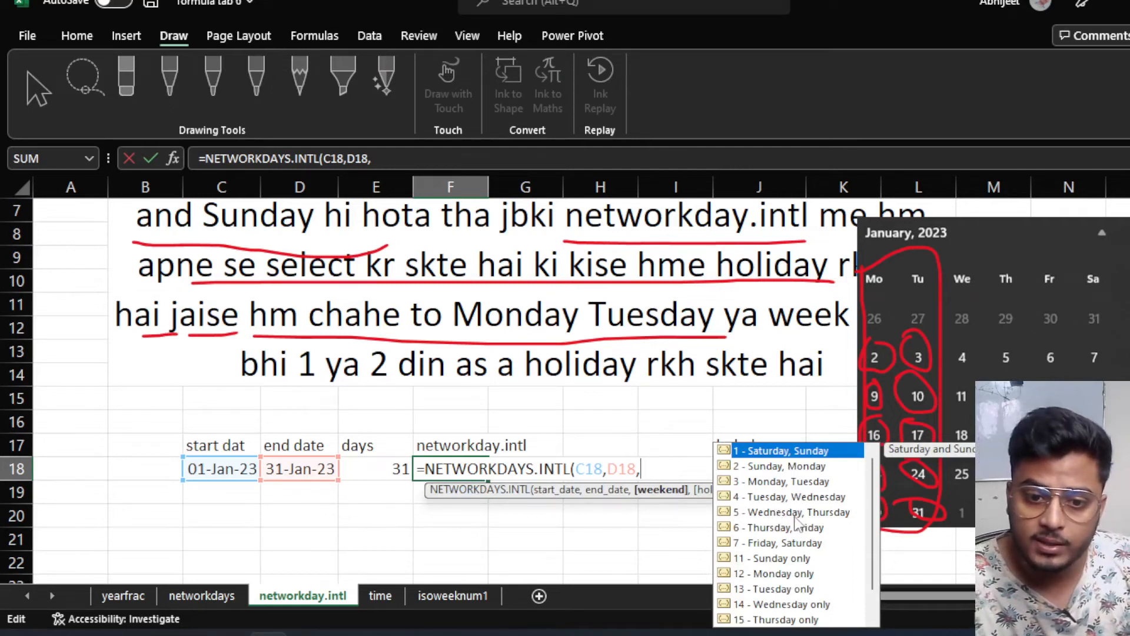
text(5))
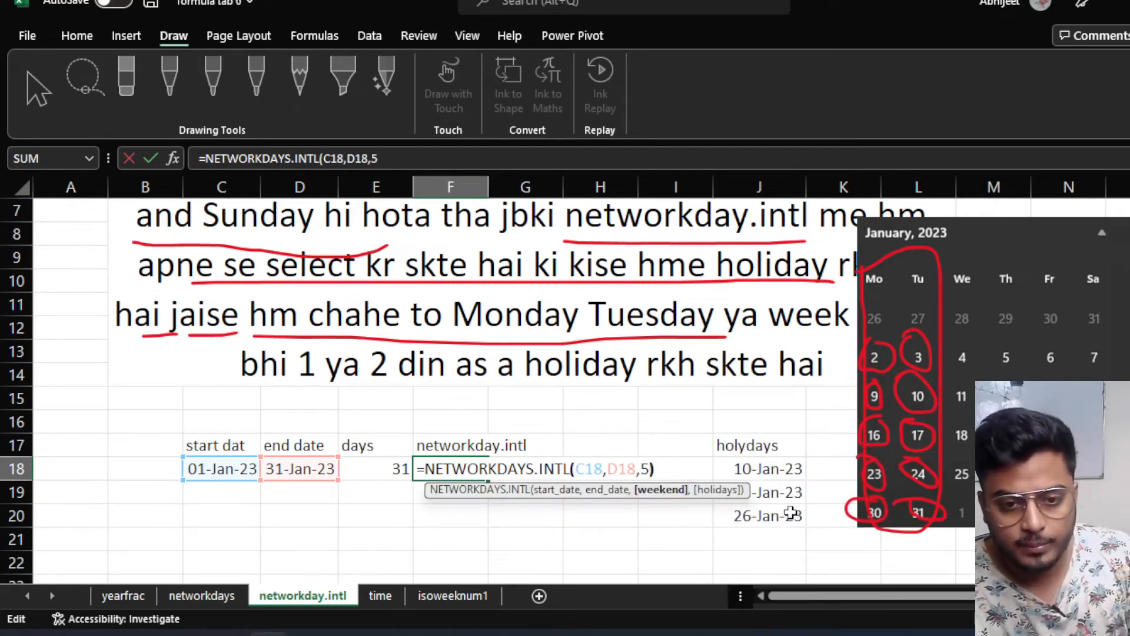
key(Return)
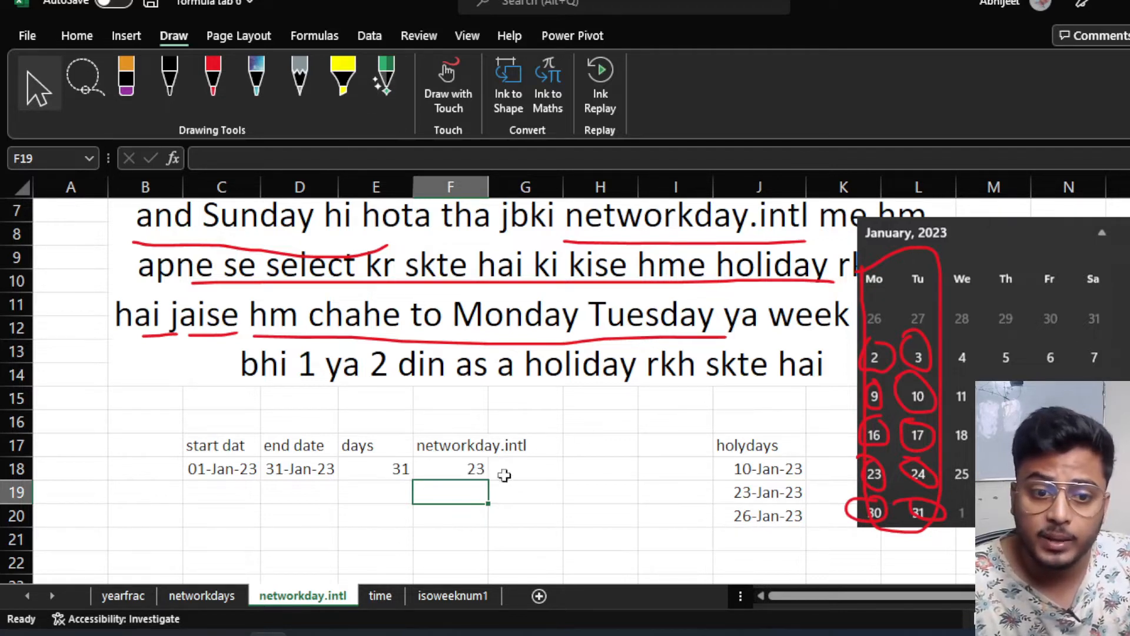
Change the weekend argument in F18 to 11 - Sunday only, making the formula =NETWORKDAYS.INTL(C18,D18,11).
double_click(468, 469)
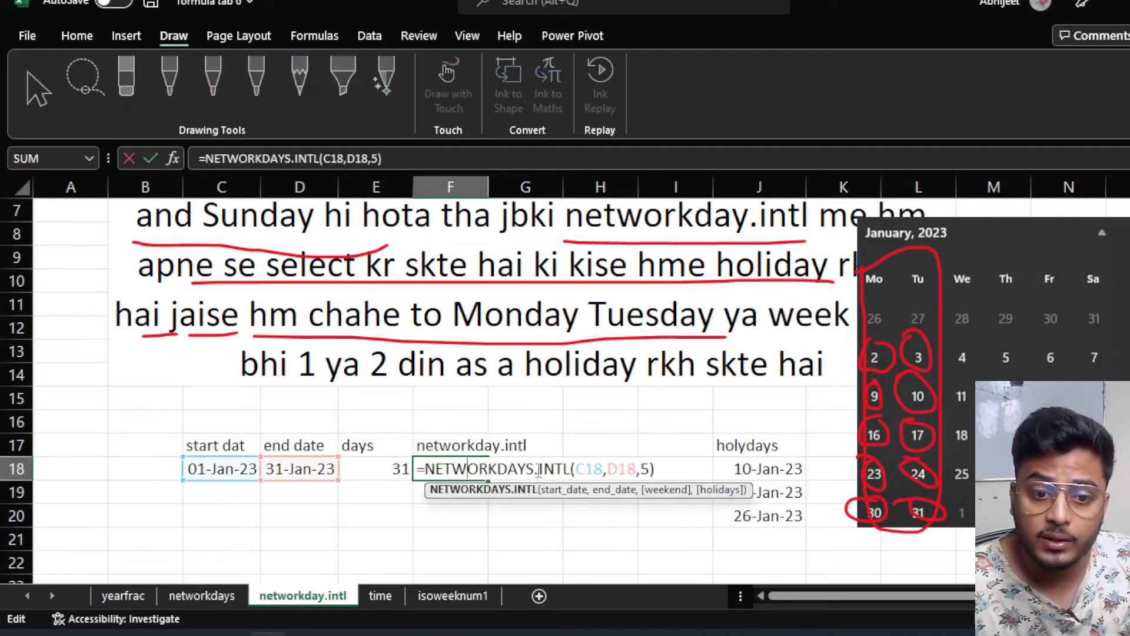
click(652, 469)
key(BackSpace)
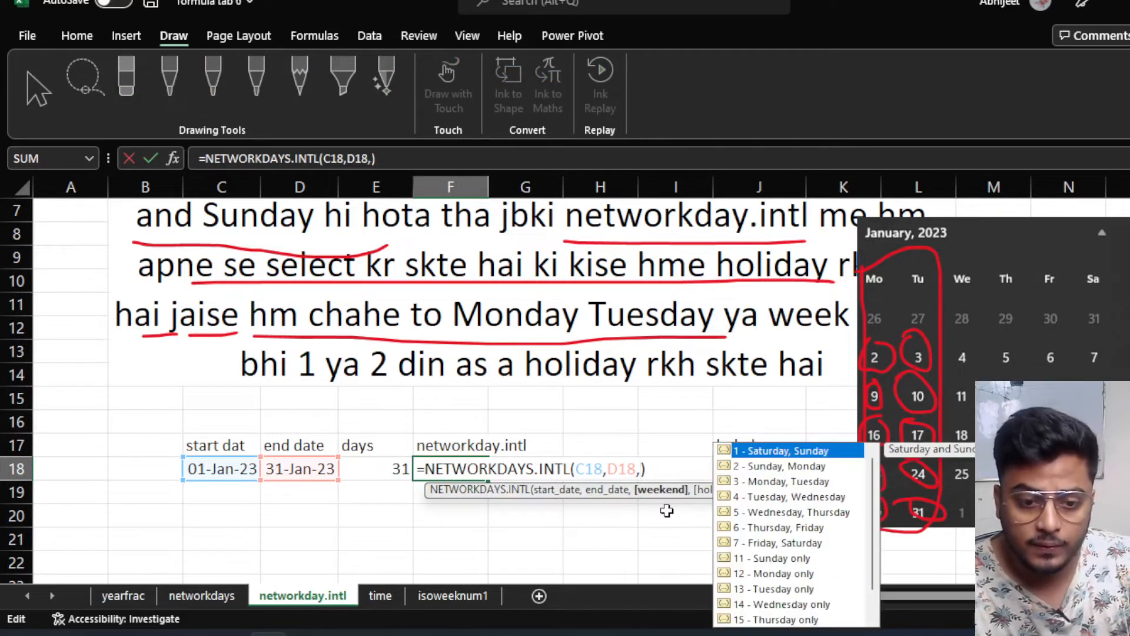
text(5)
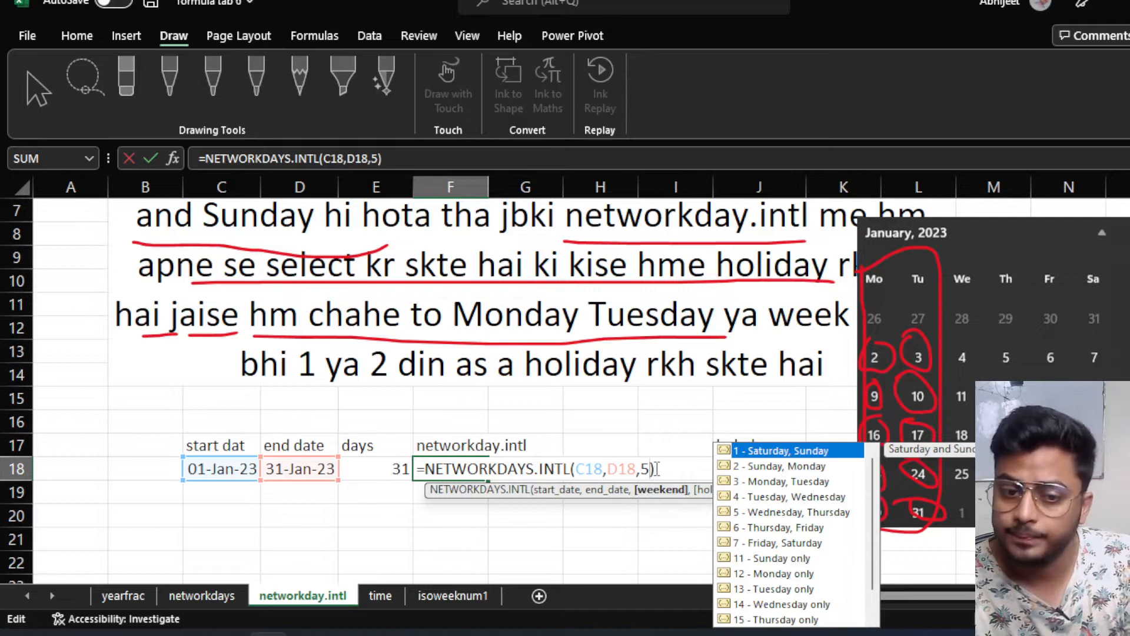
key(BackSpace)
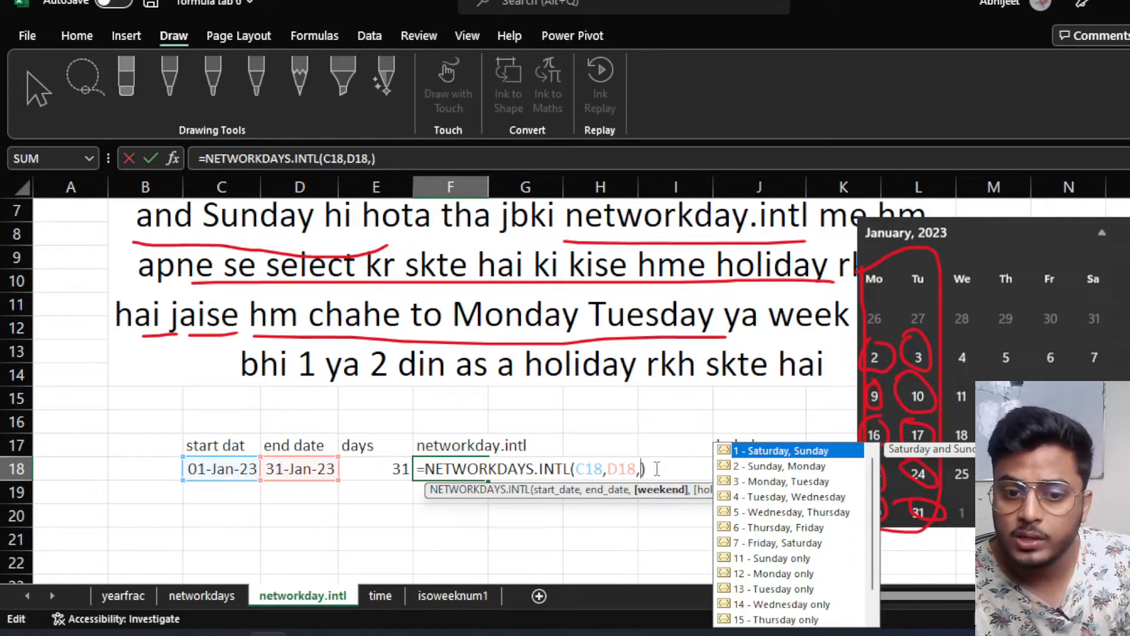
double_click(777, 559)
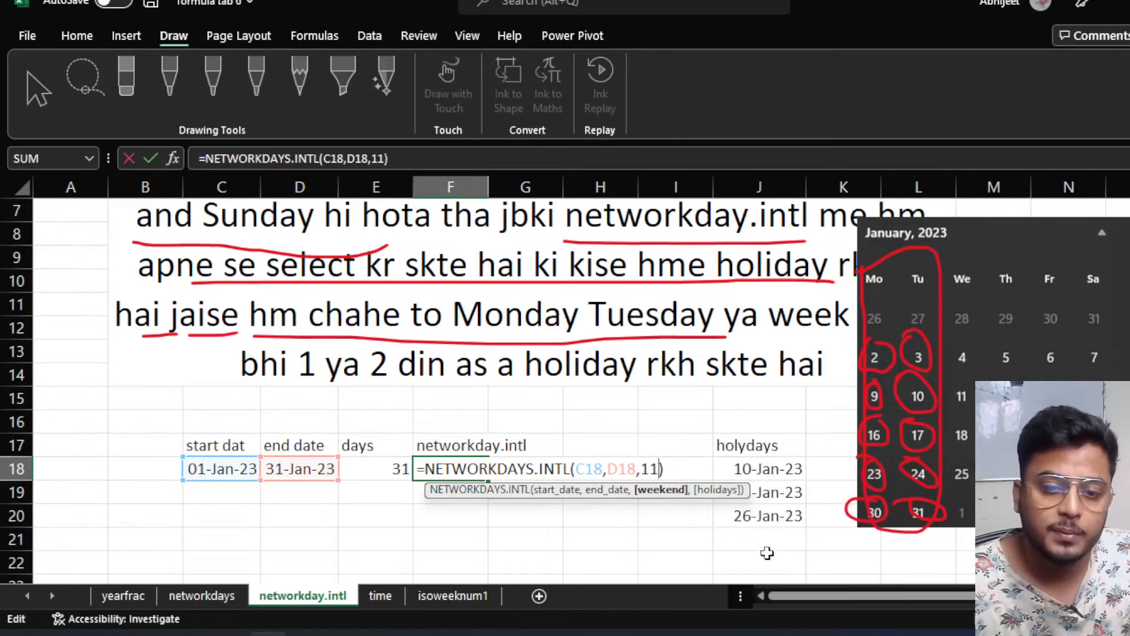
click(665, 466)
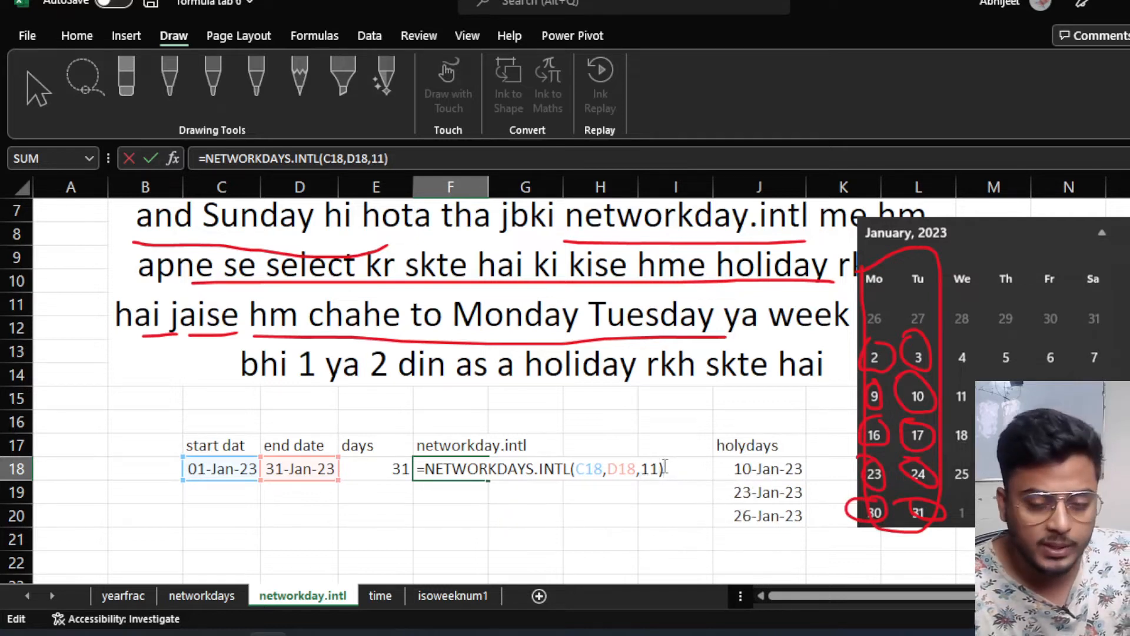
key(BackSpace)
key(BackSpace)
key(BackSpace)
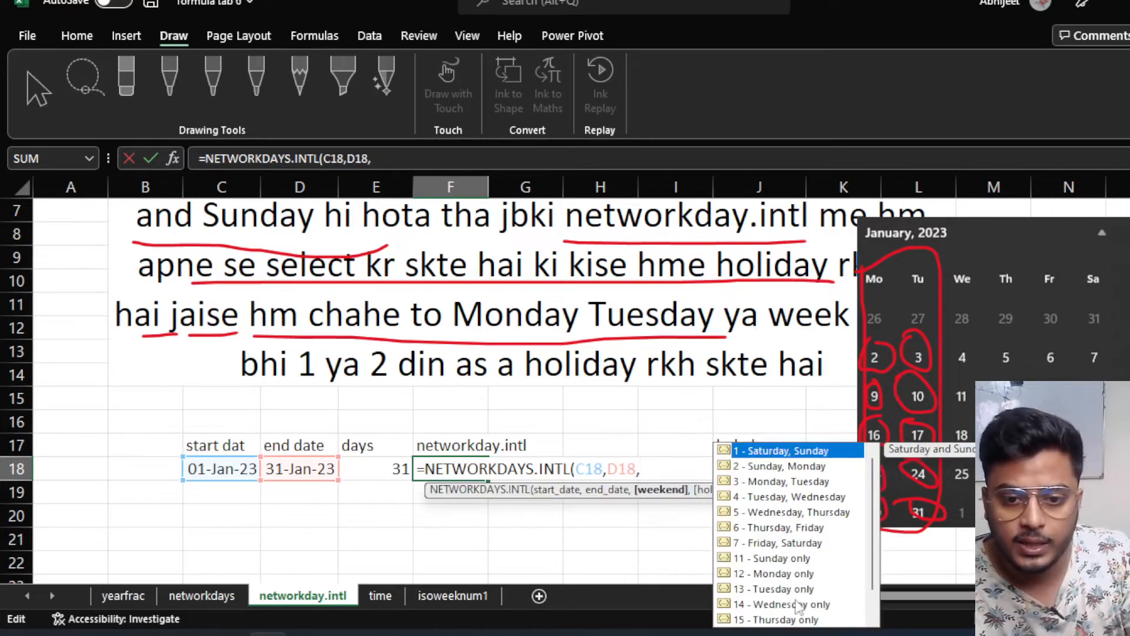
double_click(778, 564)
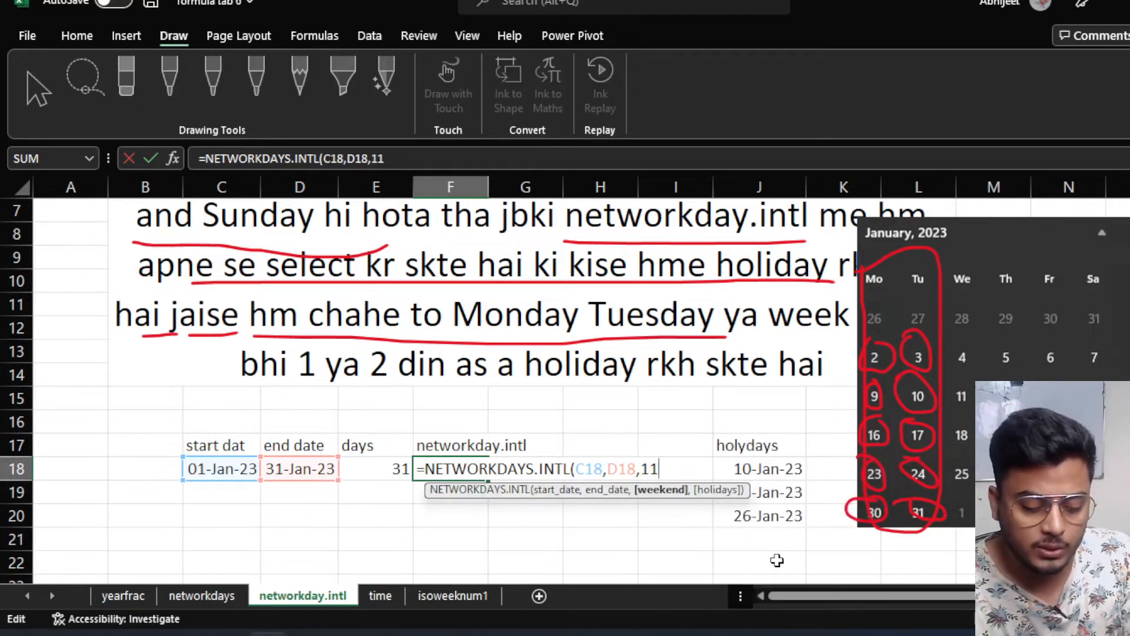
text())
key(Return)
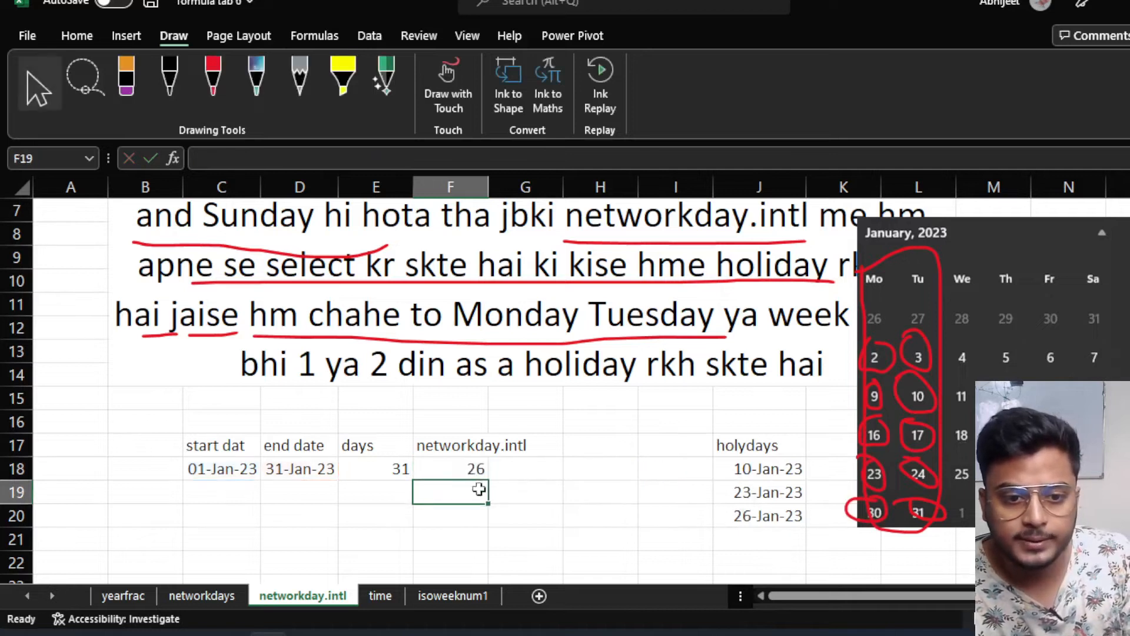
click(454, 471)
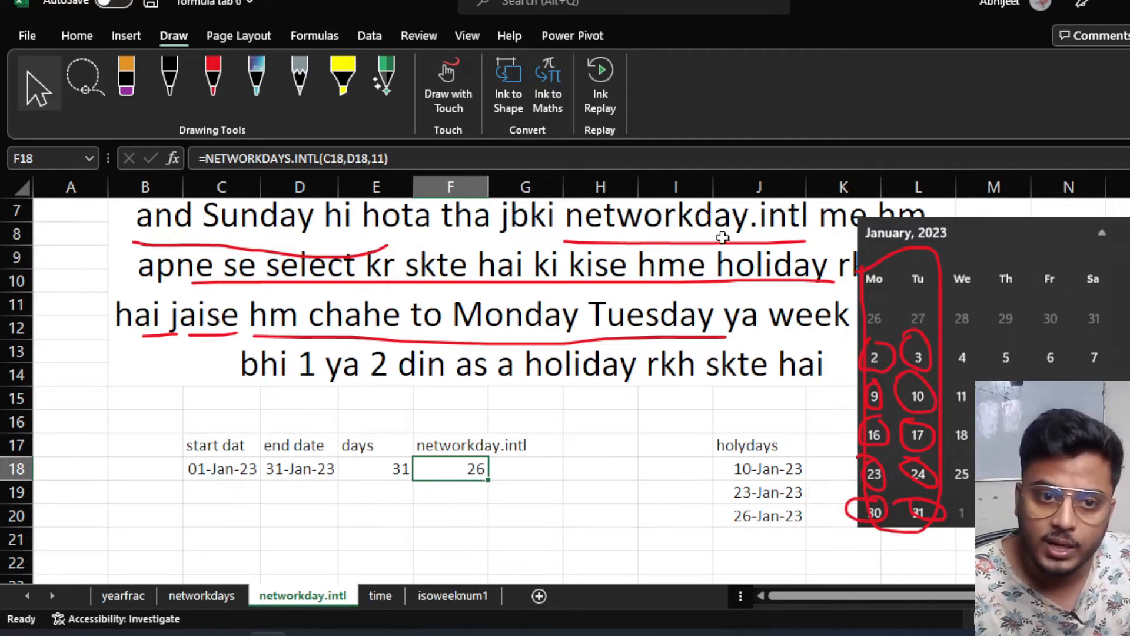
click(213, 76)
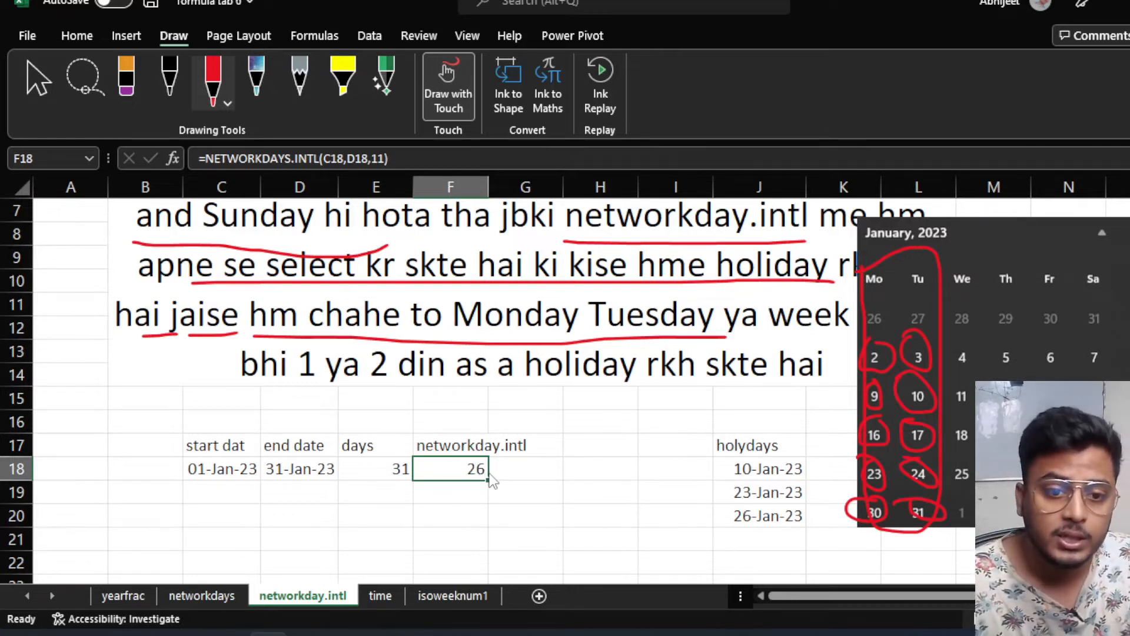
click(547, 464)
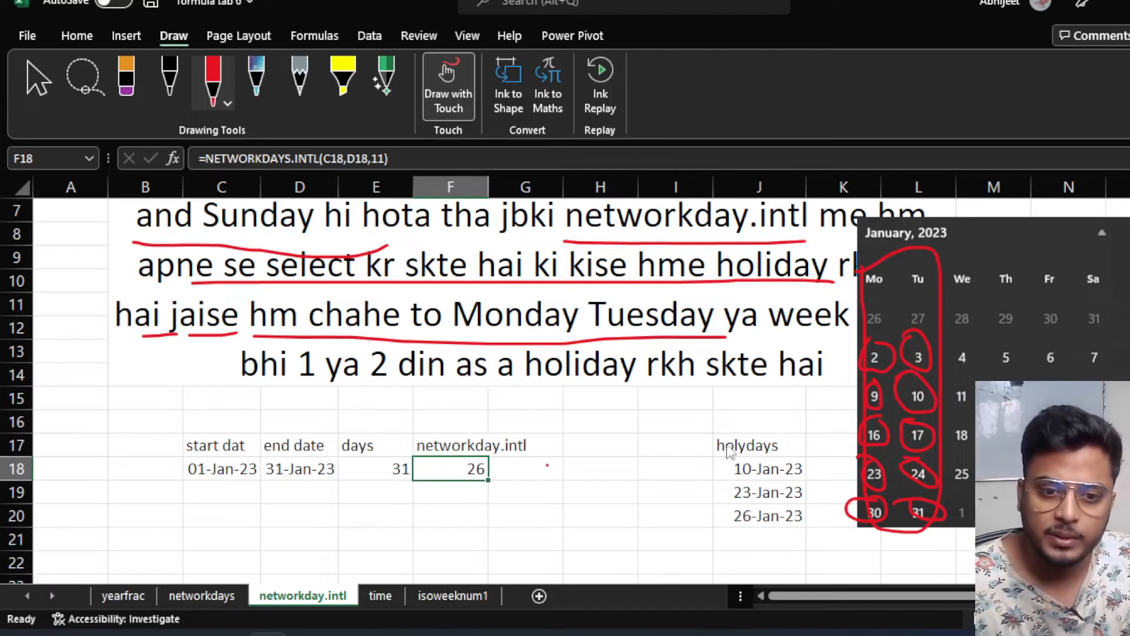
key(ctrl+z)
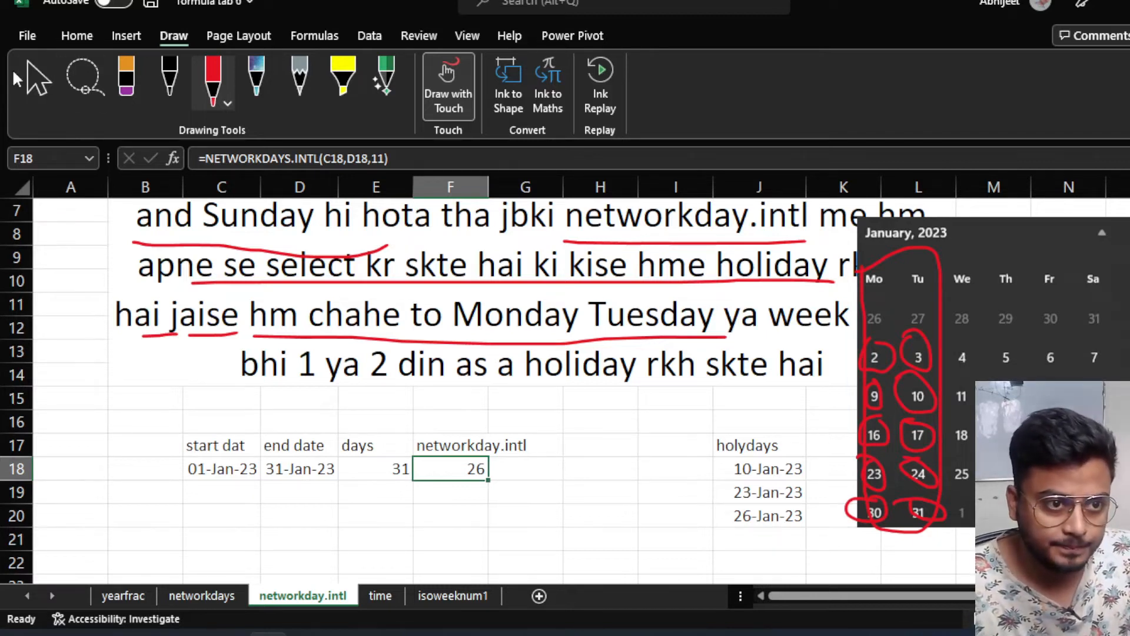
click(37, 82)
Widen column F so the networkday.intl heading fits inside its cell.
click(525, 470)
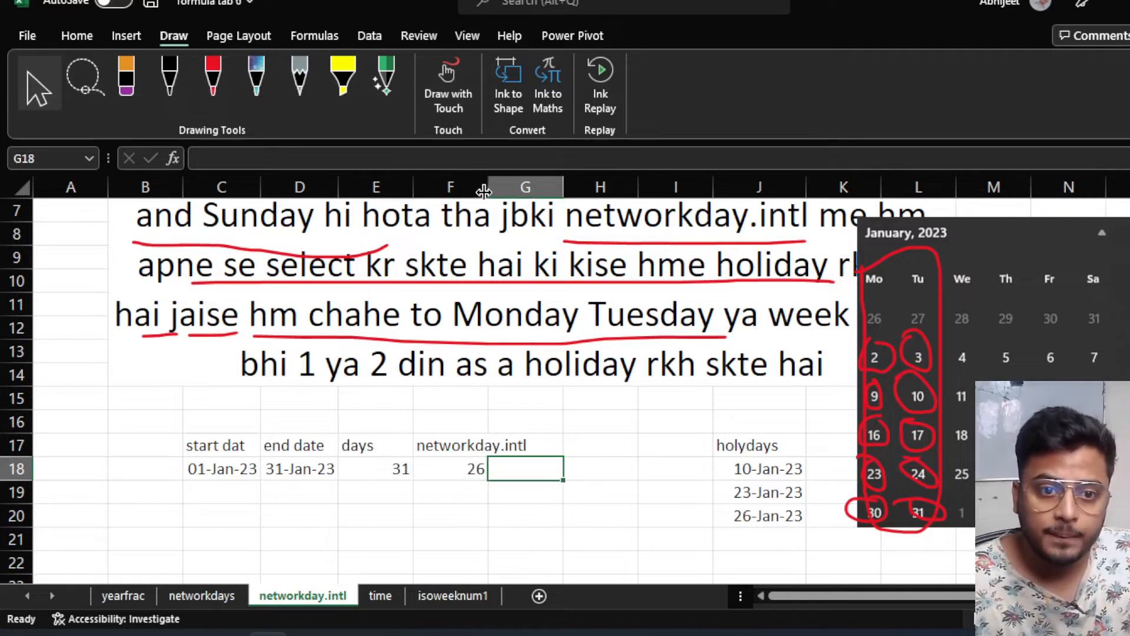
drag(488, 188, 529, 190)
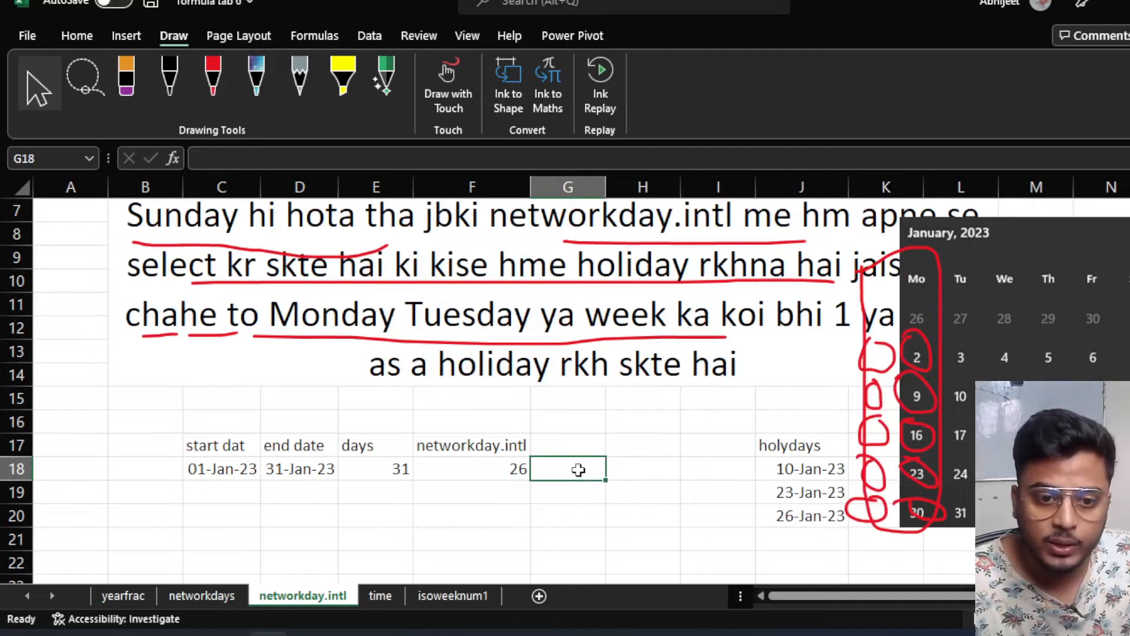
click(577, 508)
click(579, 465)
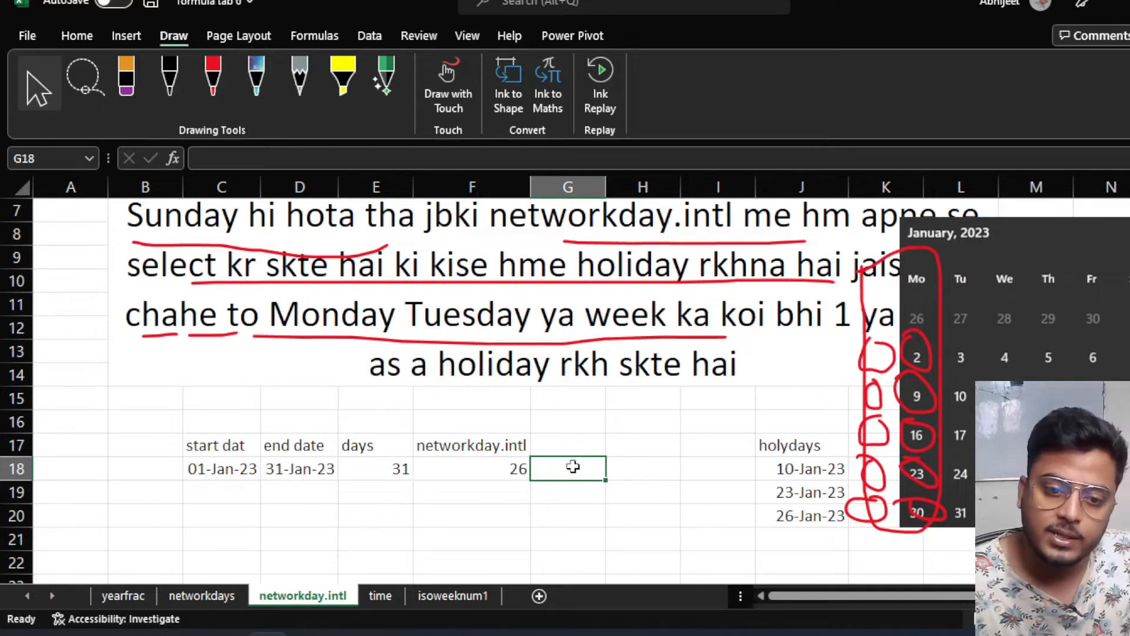
Copy the networkday.intl heading from F17 to G17 and widen column G to fit it.
click(571, 445)
click(514, 442)
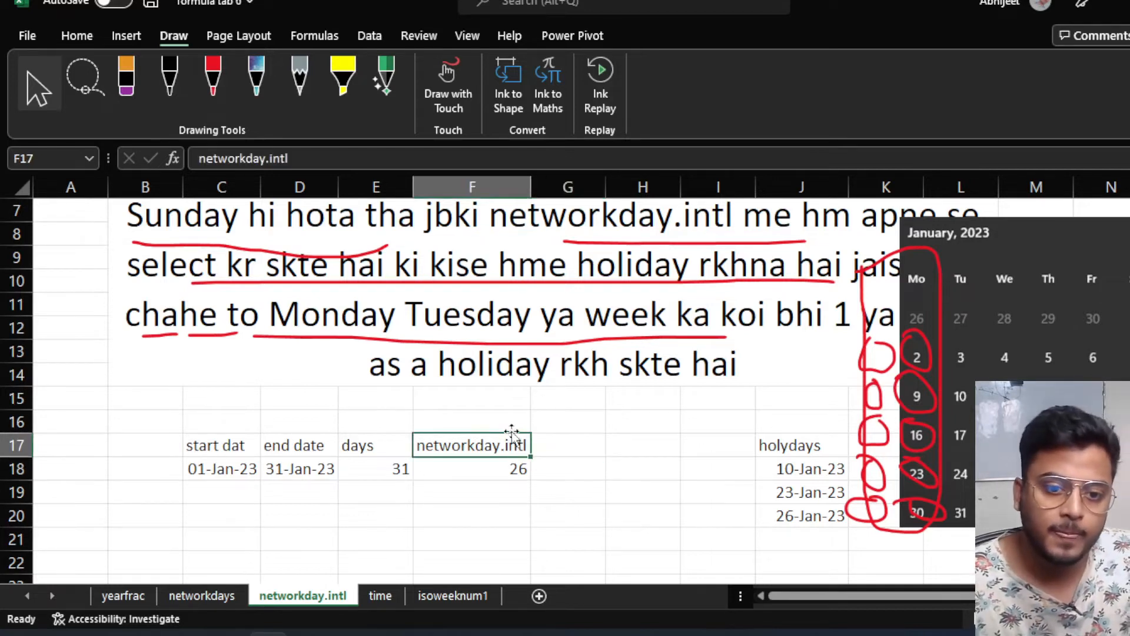
drag(507, 438, 584, 445)
drag(609, 186, 659, 186)
click(678, 442)
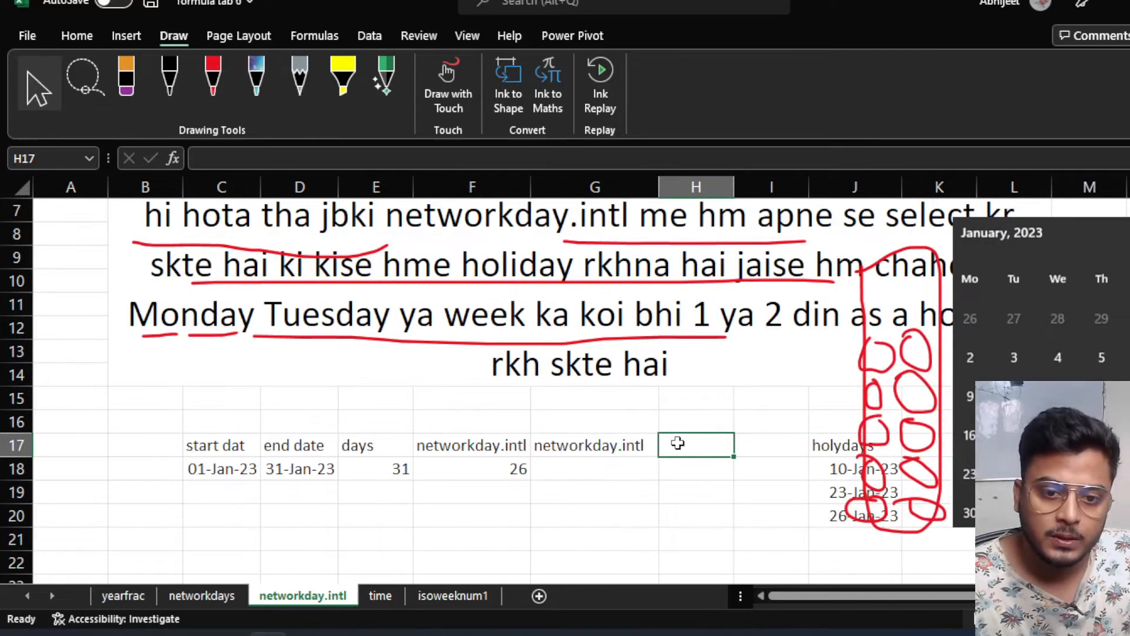
click(594, 469)
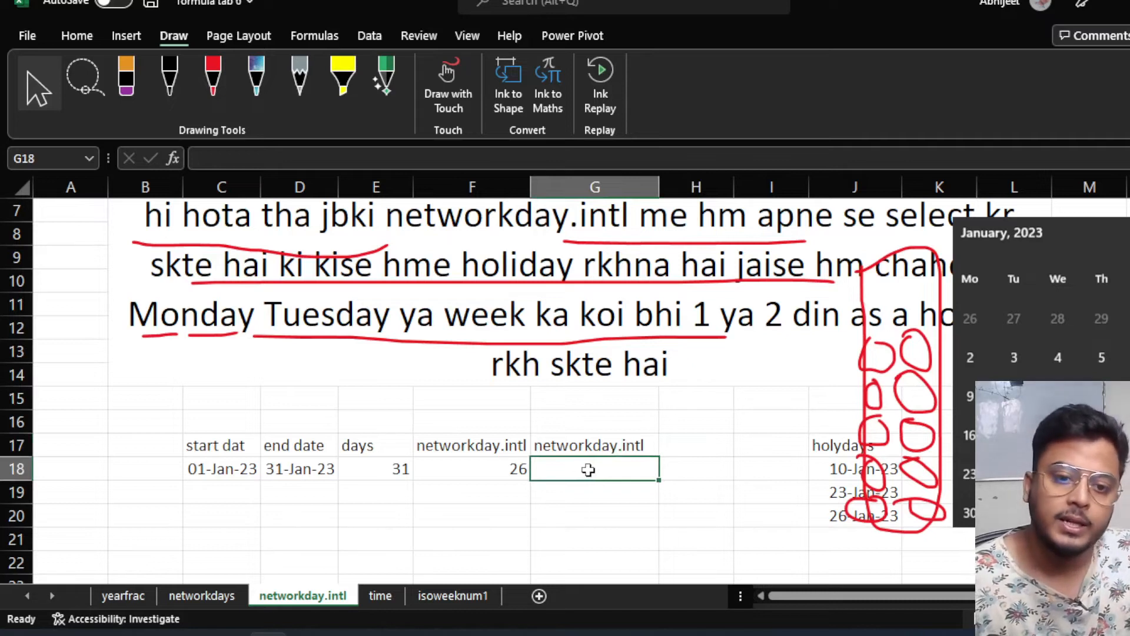
Enter =NETWORKDAYS.INTL(C18,D18,3,J18:J20) in G18, using the 3 - Monday, Tuesday weekend and the holidays list.
text(=)
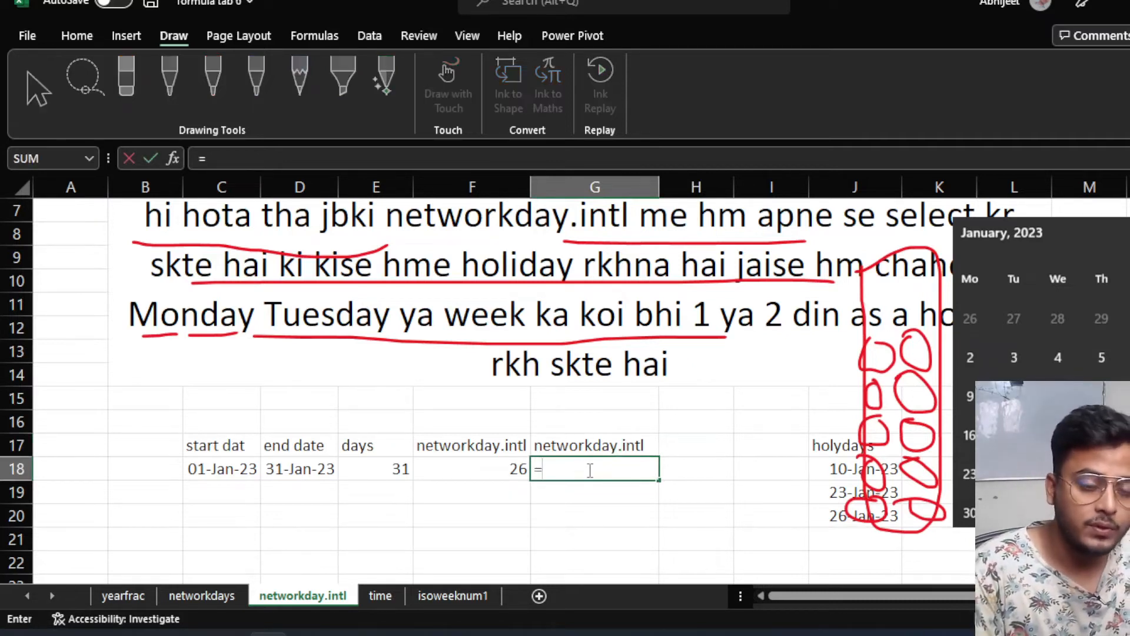
text(net)
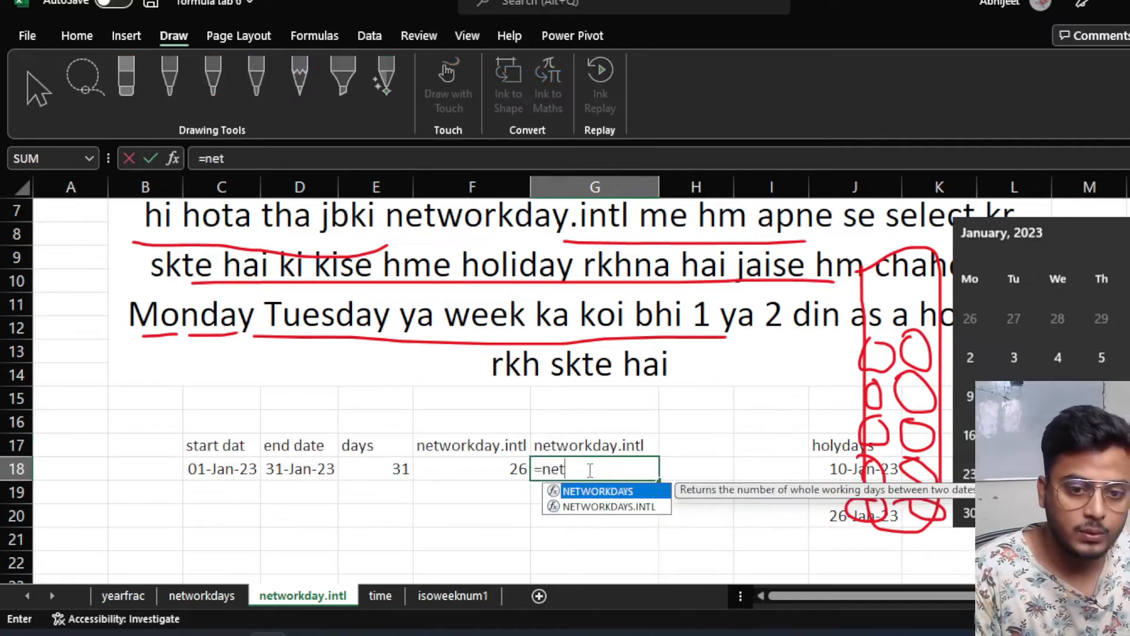
key(Down)
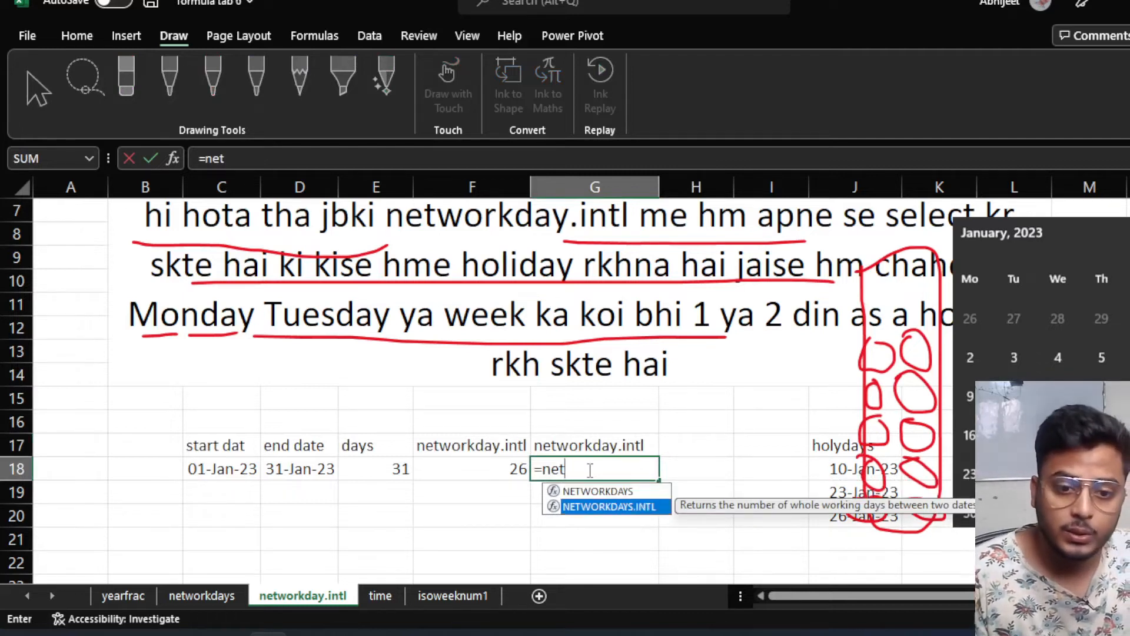
key(Tab)
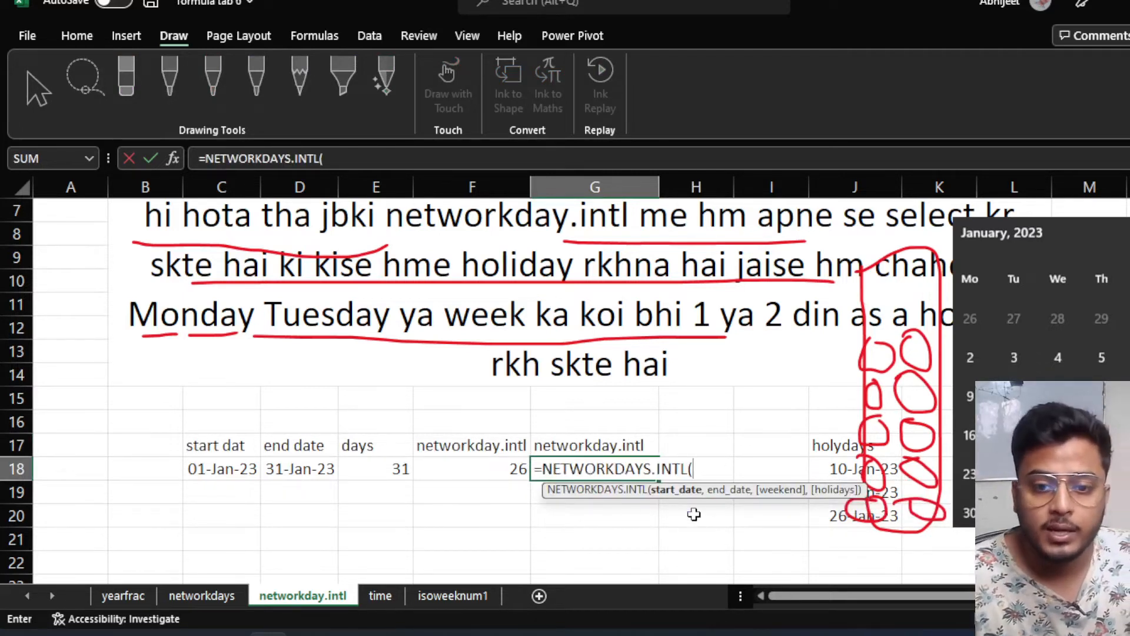
click(222, 468)
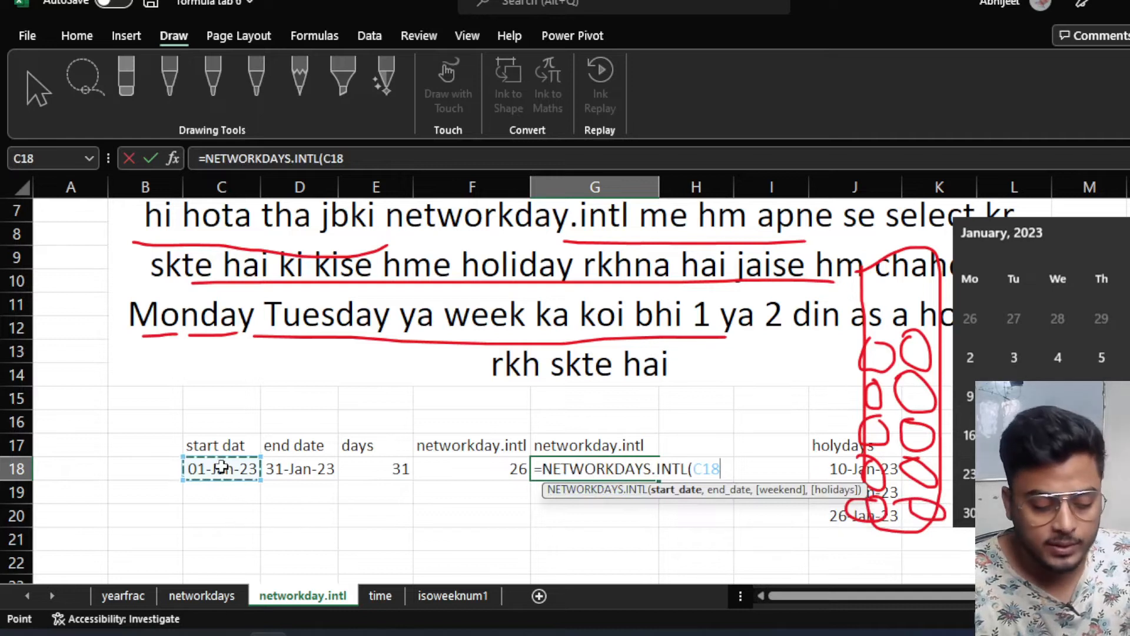
text(,)
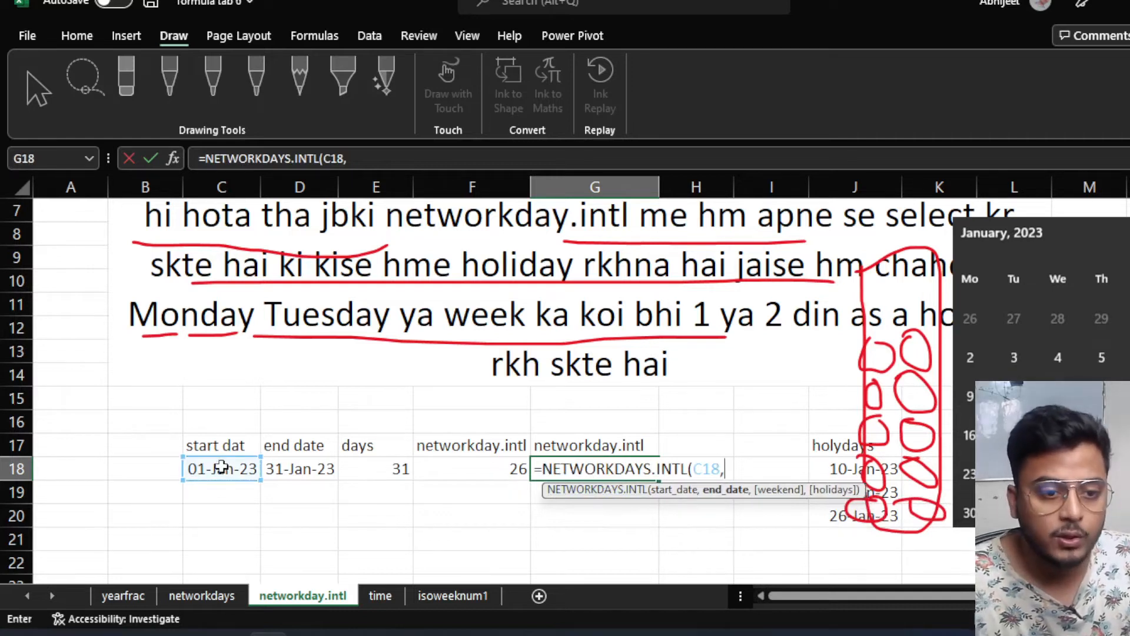
click(275, 470)
text(,)
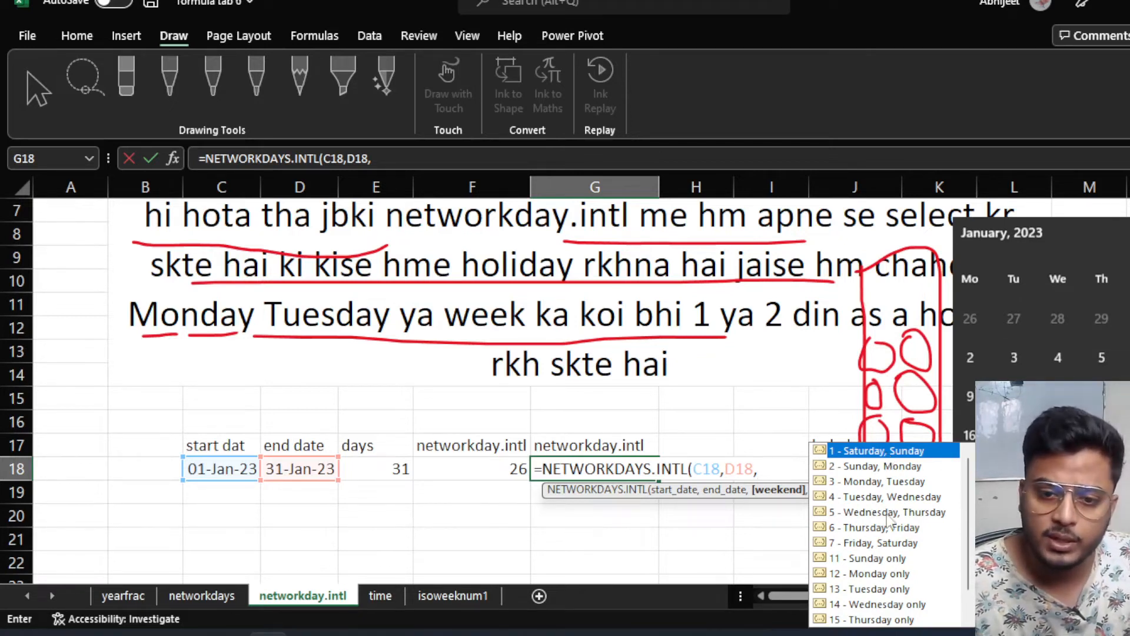
double_click(881, 484)
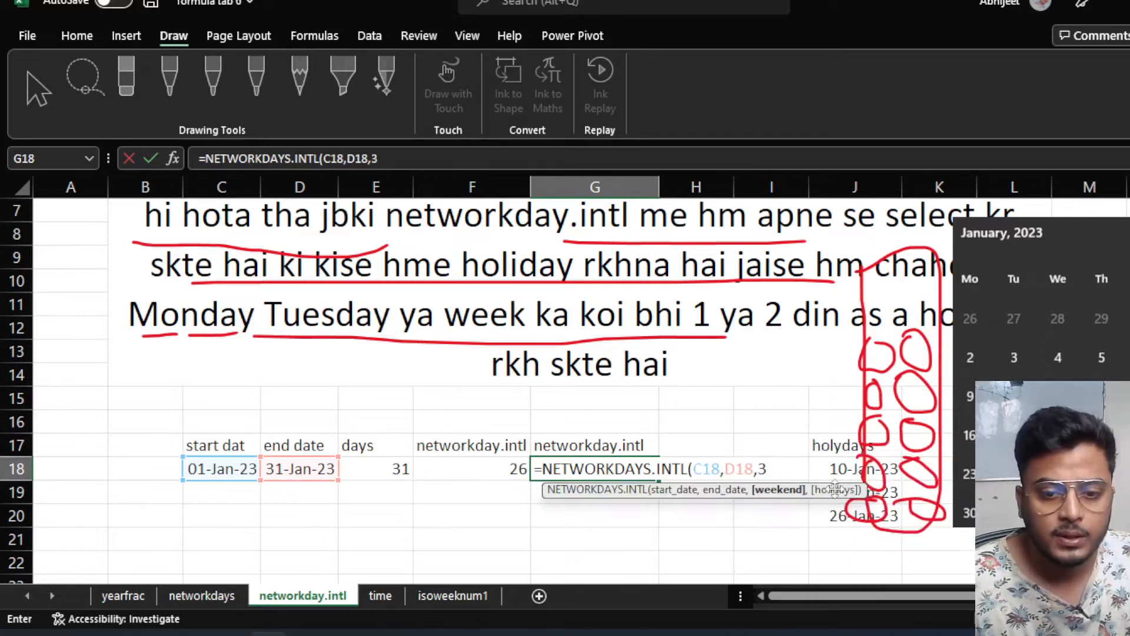
text(,)
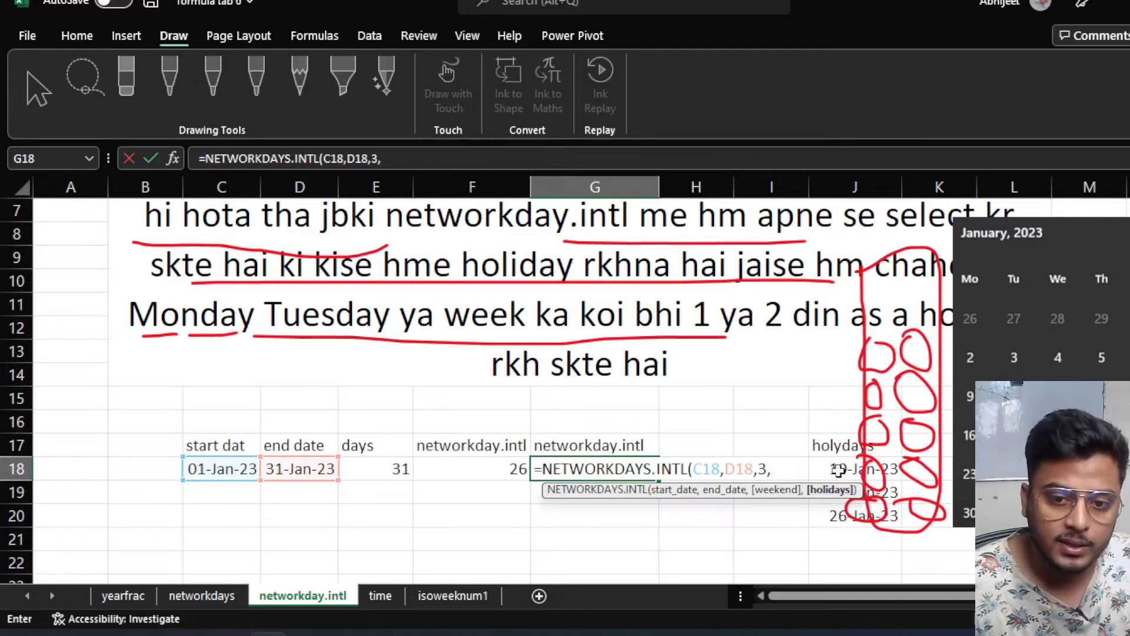
drag(840, 469, 838, 516)
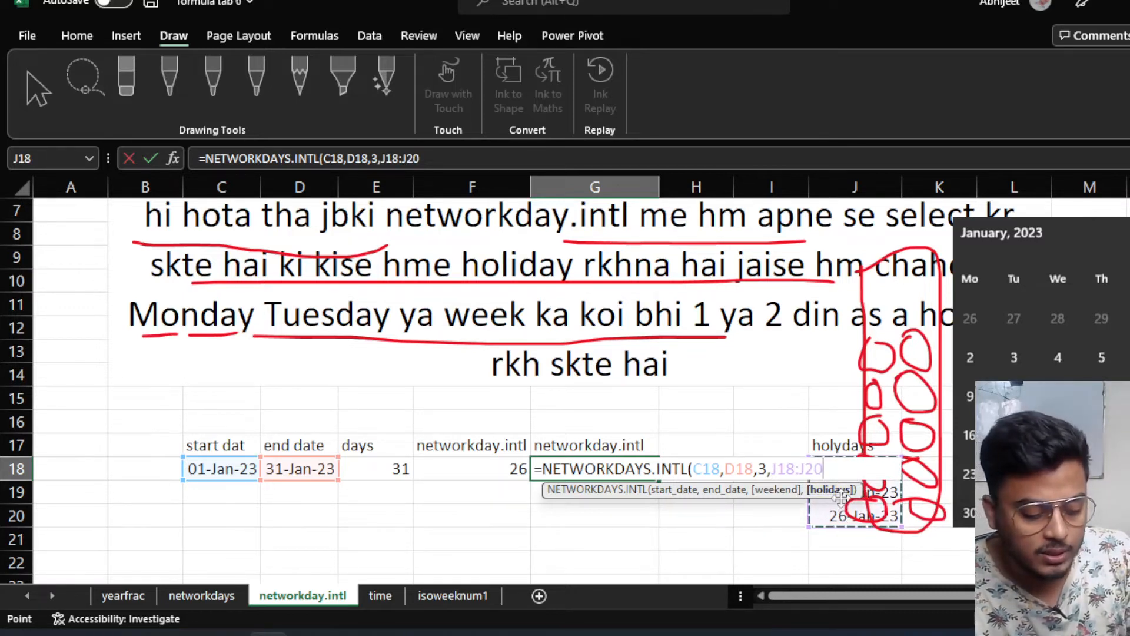
text())
key(Return)
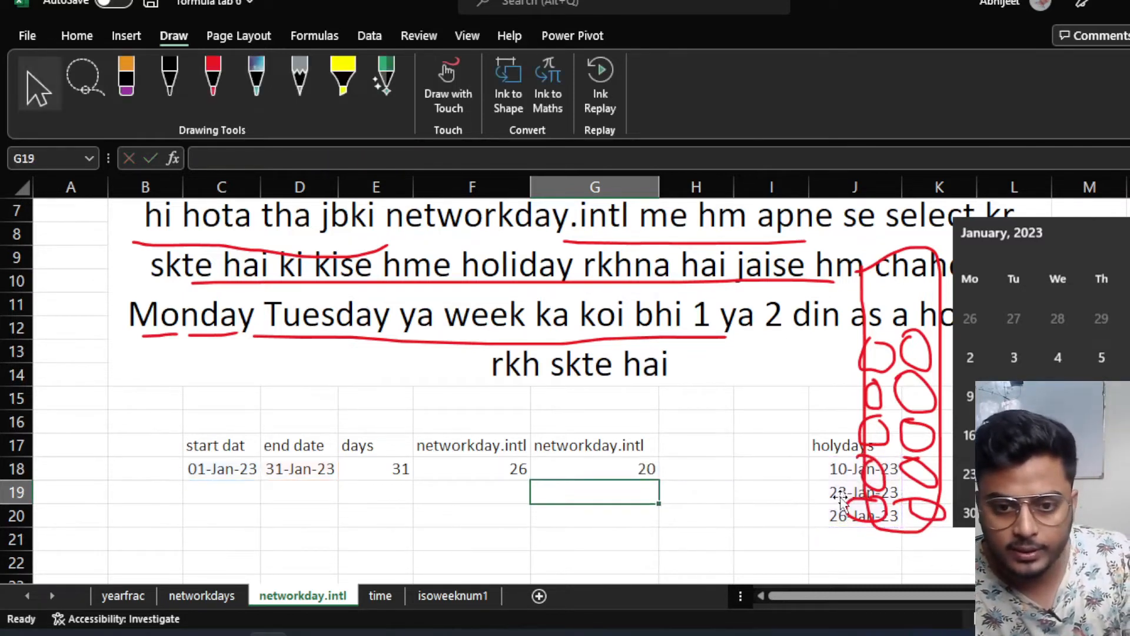
Review the start date, end date, weekend and holidays arguments of the formula in G18.
click(613, 471)
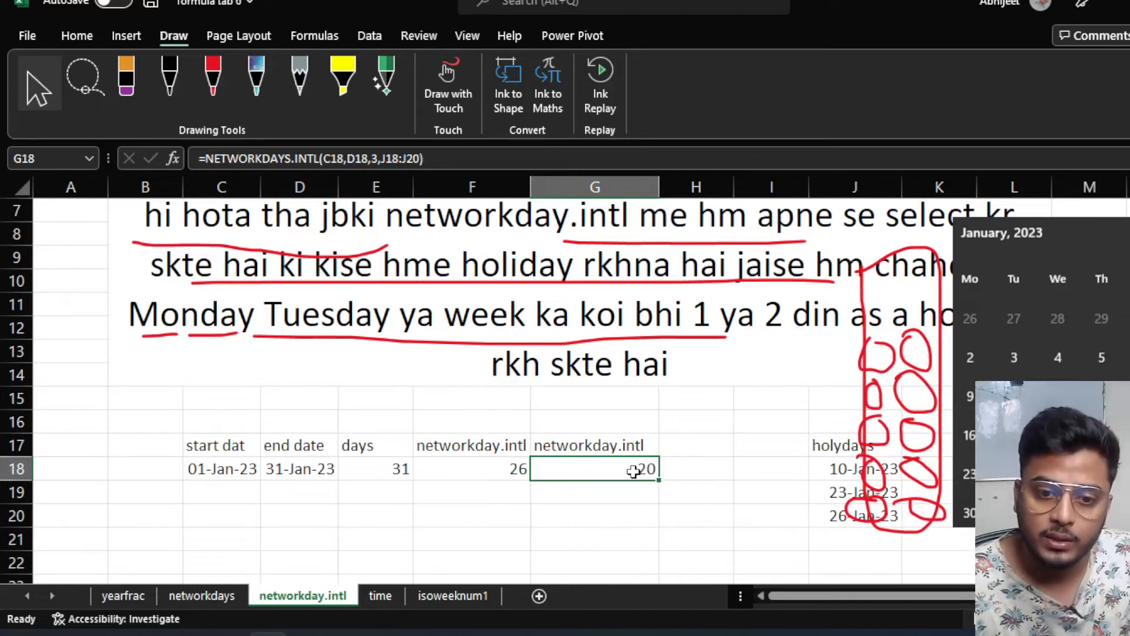
double_click(635, 470)
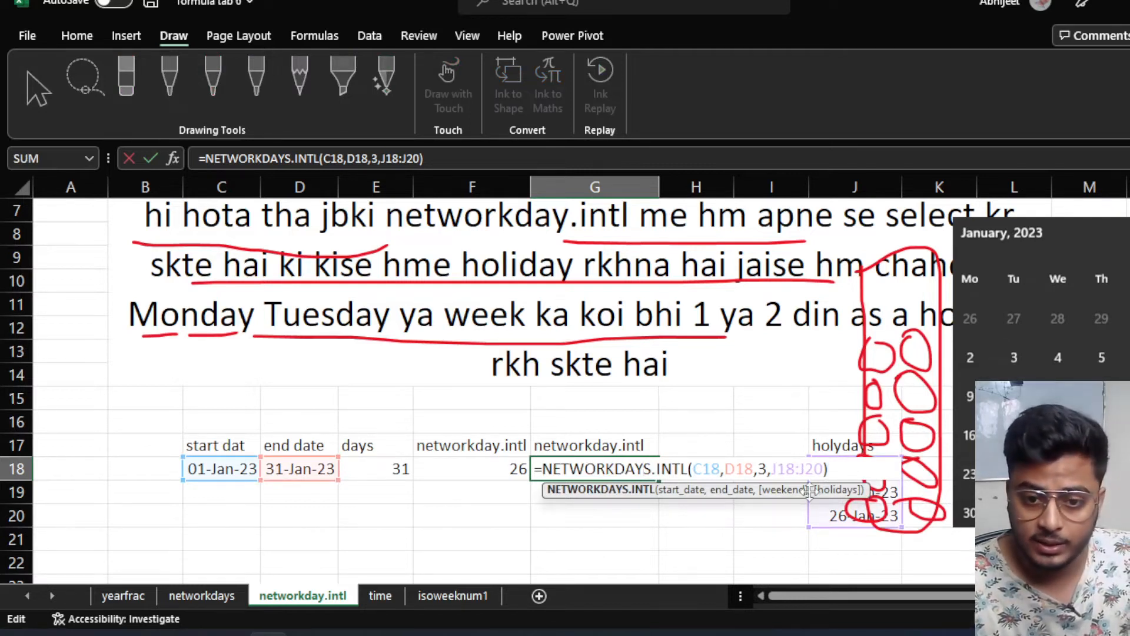
key(Return)
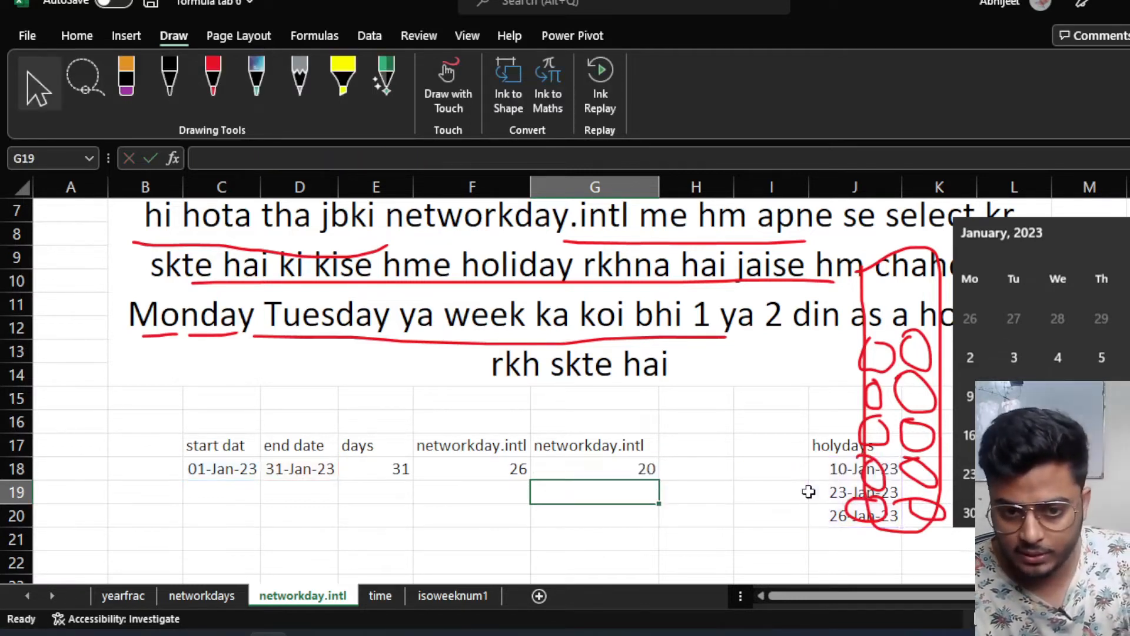
click(627, 470)
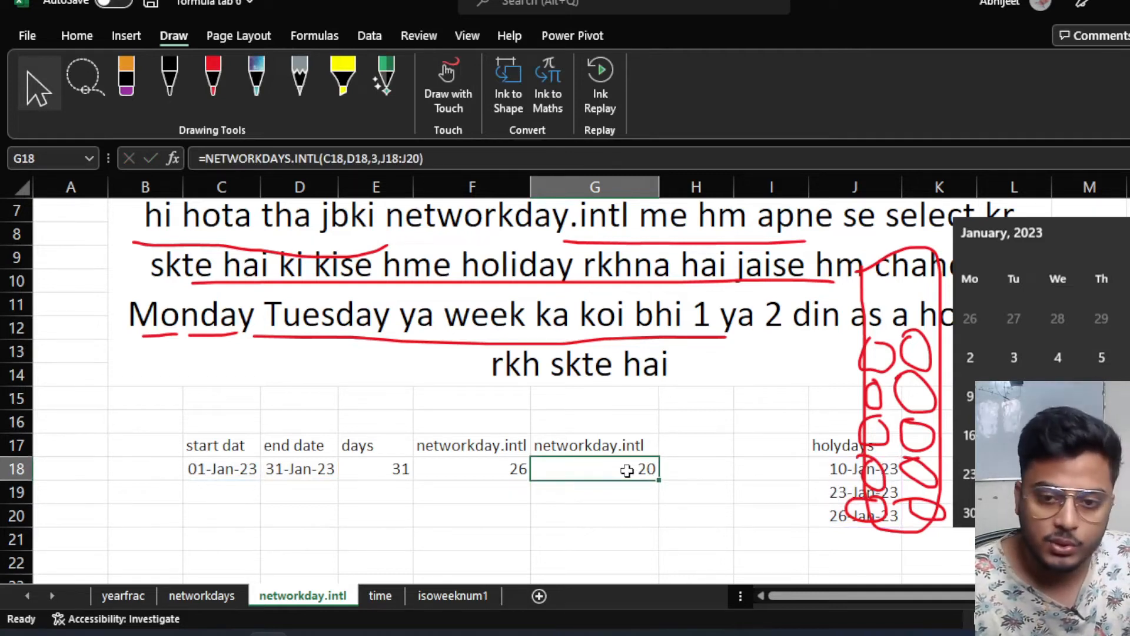
Delete the red ink drawing that covers the holydays dates beside the calendar.
click(24, 107)
click(880, 376)
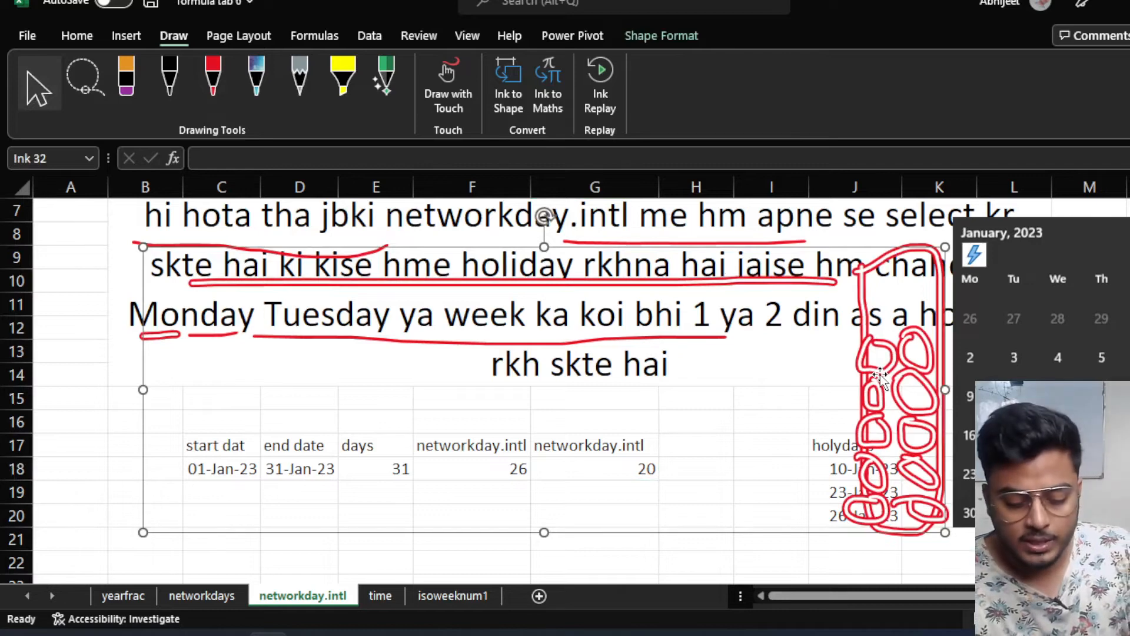
key(Delete)
click(648, 512)
click(625, 470)
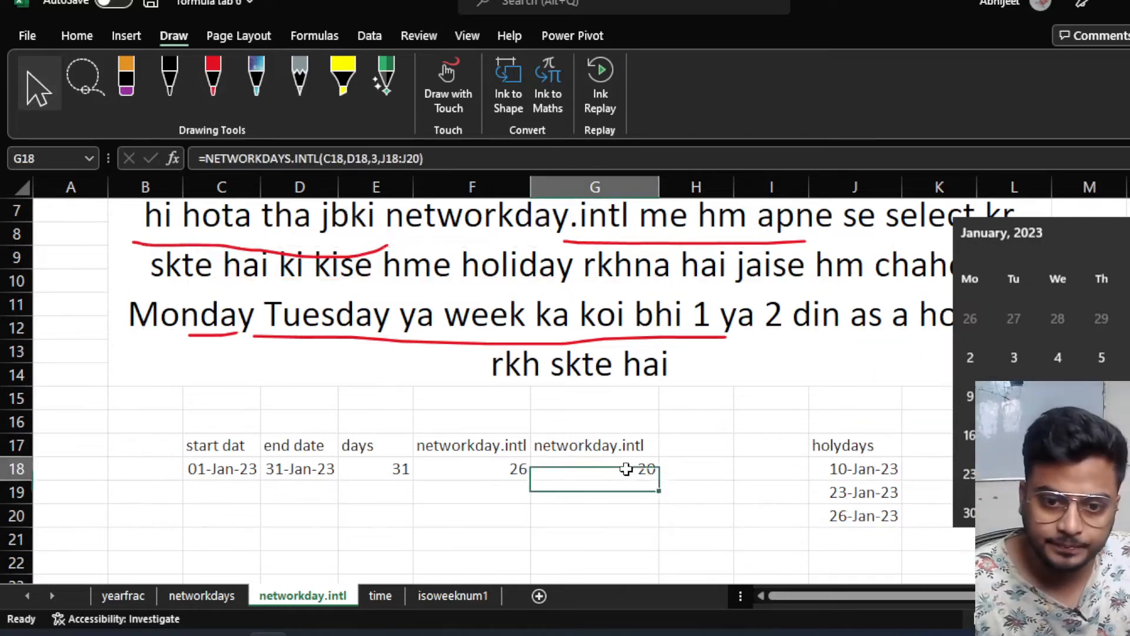
Widen column E so the start date in E31 fits inside its cell.
scroll(625, 469, down, 4)
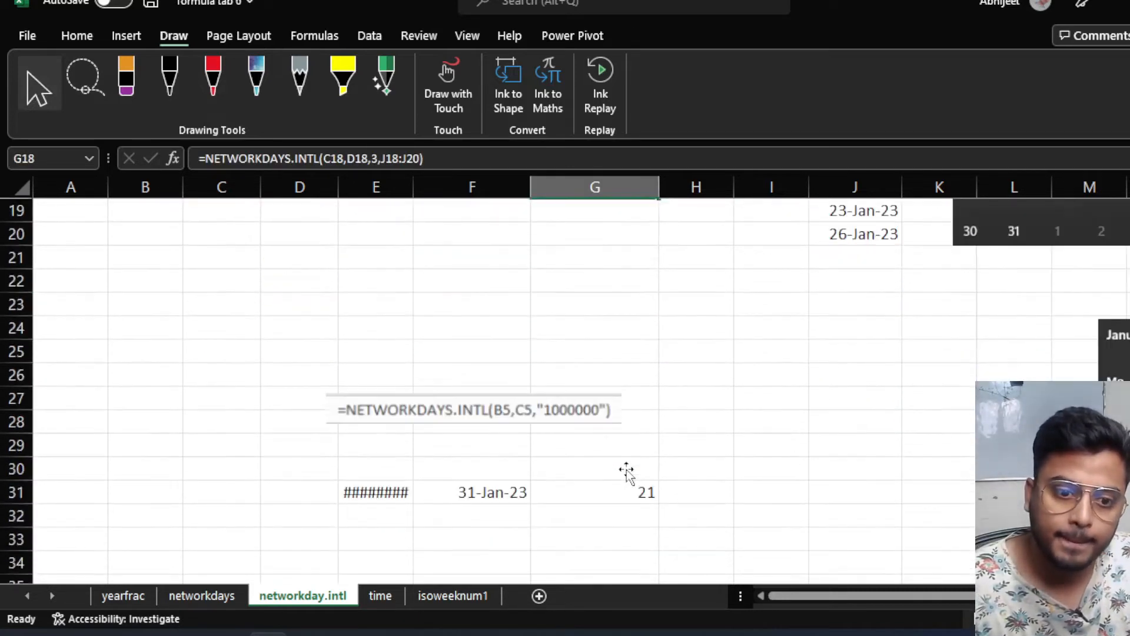
scroll(625, 469, down, 2)
drag(424, 183, 432, 182)
click(444, 431)
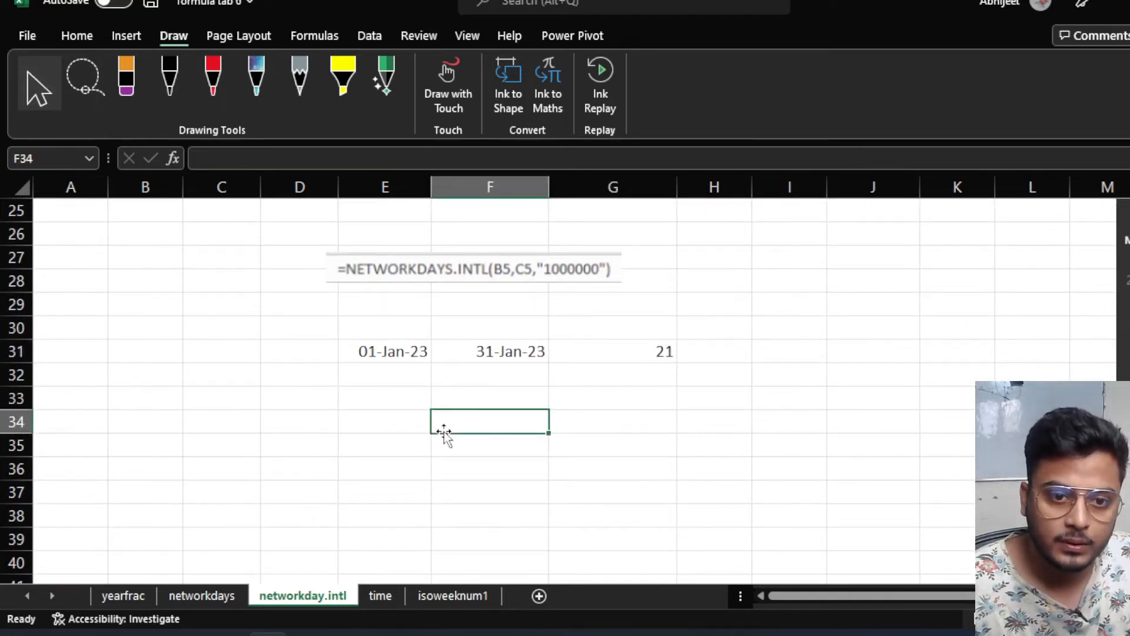
Move the picture of the sample NETWORKDAYS.INTL formula up to rows 24 and 25, above the example dates.
scroll(442, 432, up, 2)
scroll(469, 365, down, 1)
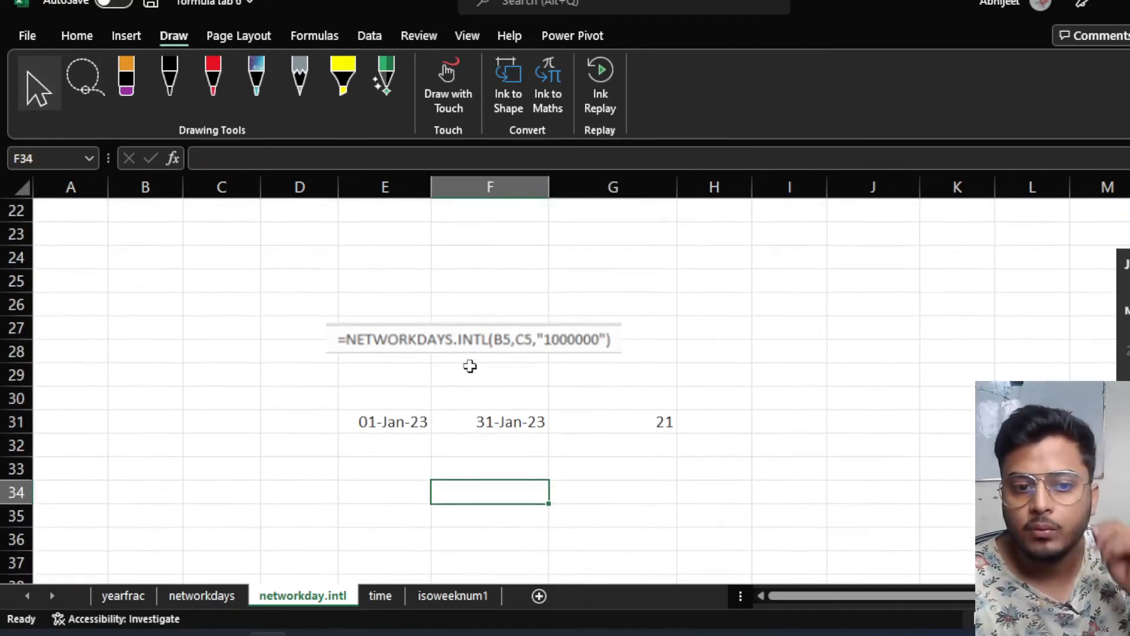
drag(474, 337, 464, 278)
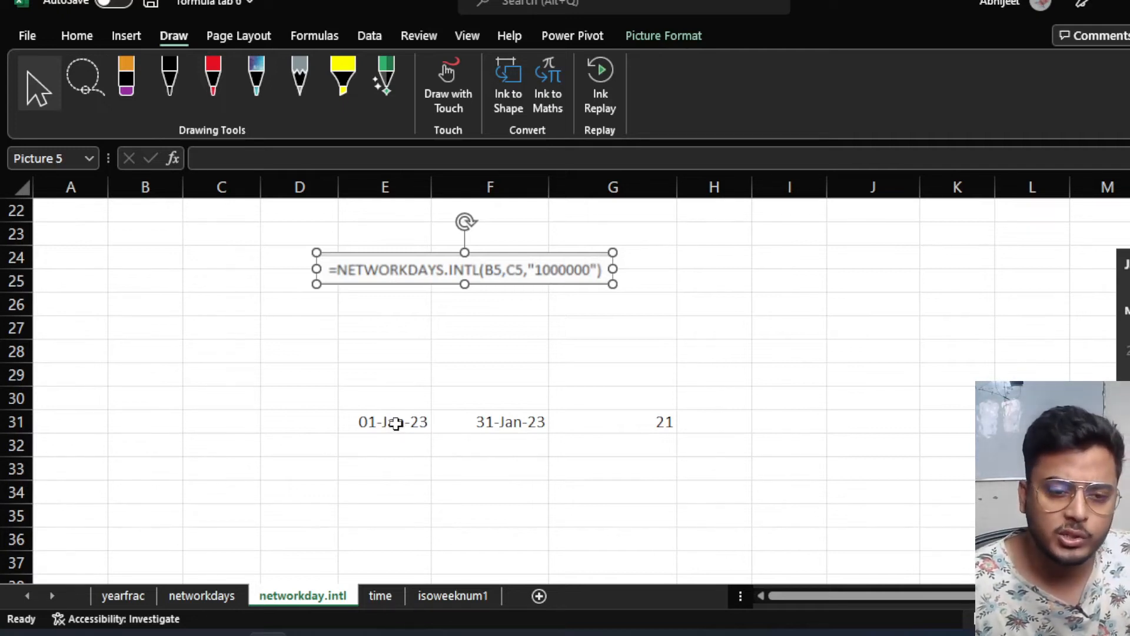
Clear the existing NETWORKDAYS.INTL formula from G31 and keep that cell selected.
click(619, 424)
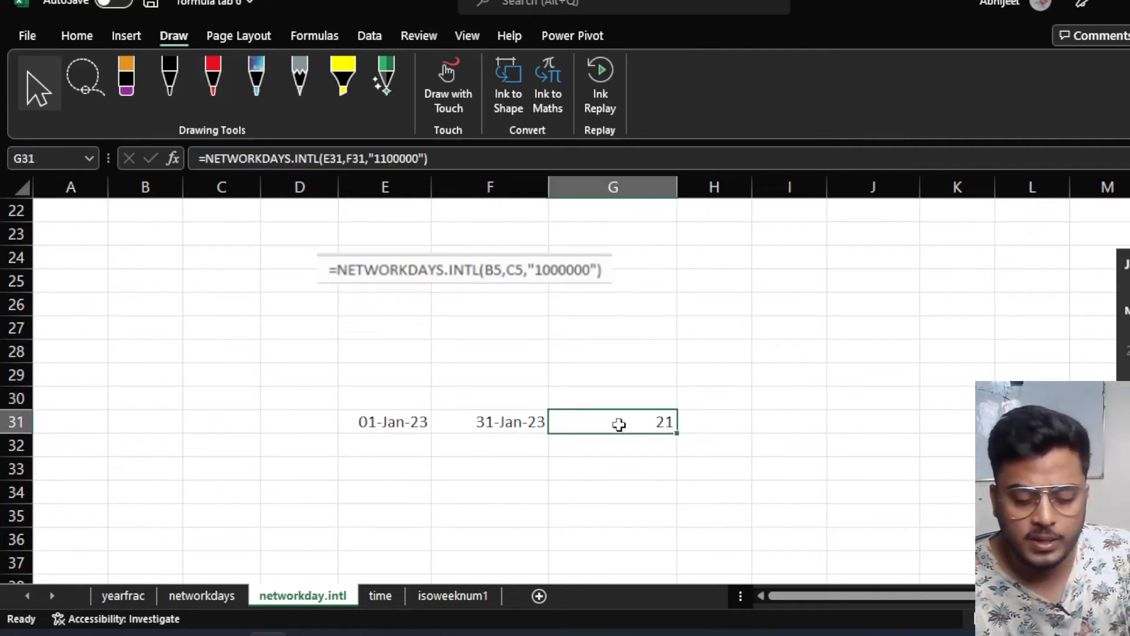
key(Delete)
key(Down)
key(Down)
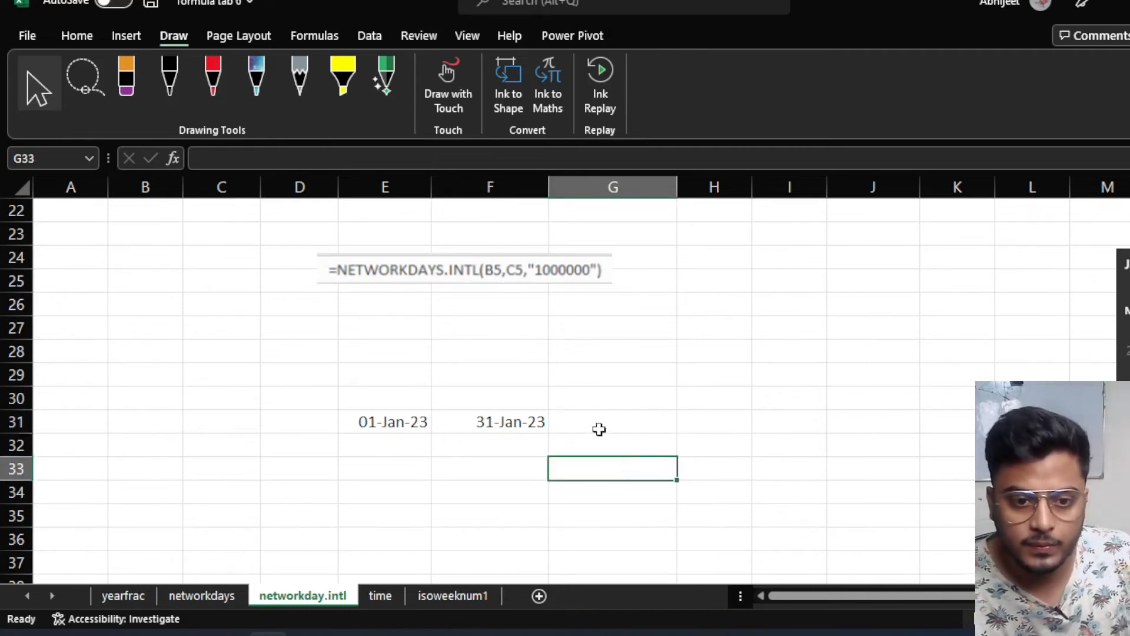
key(Up)
key(Up)
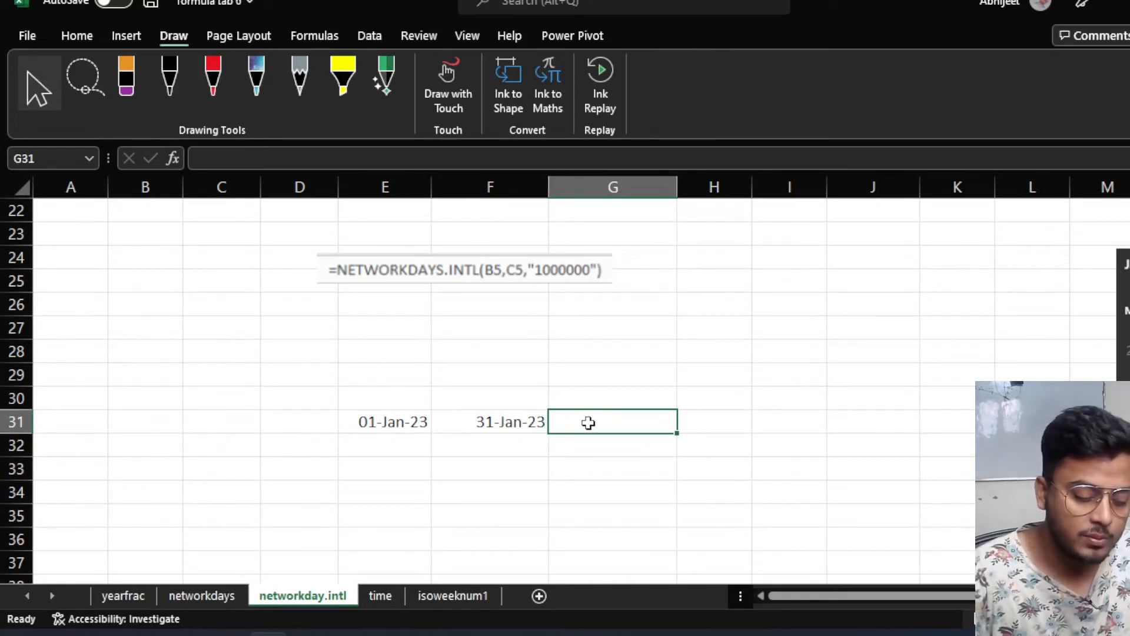
Start a NETWORKDAYS.INTL formula in G31 with E31 as the start date and F31 as the end date.
text(=)
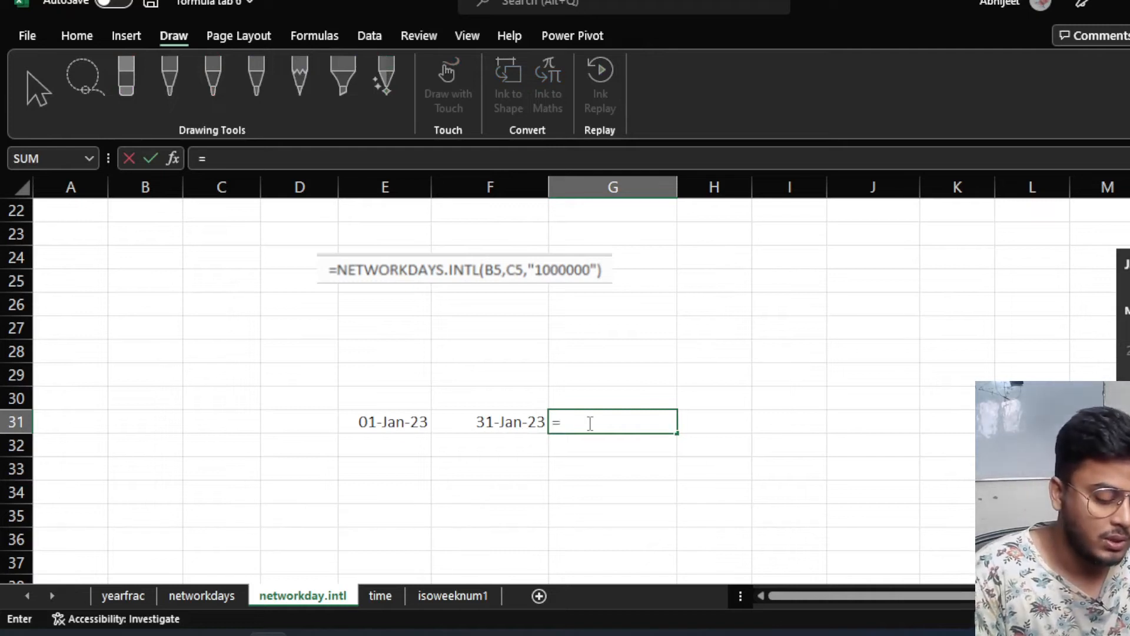
text(net)
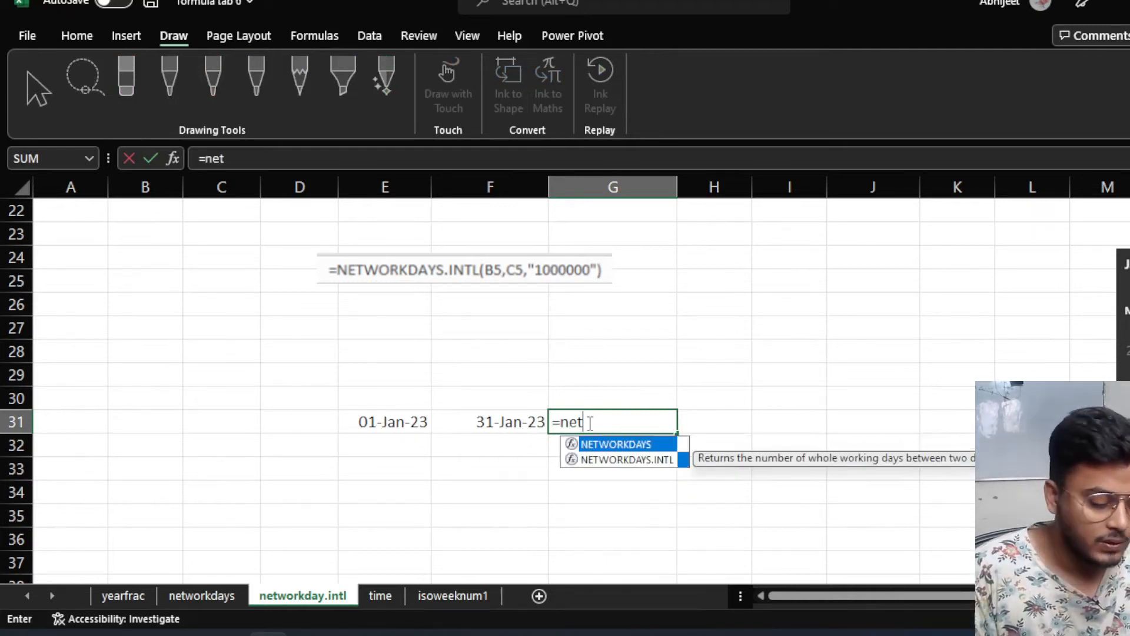
key(Down)
key(Tab)
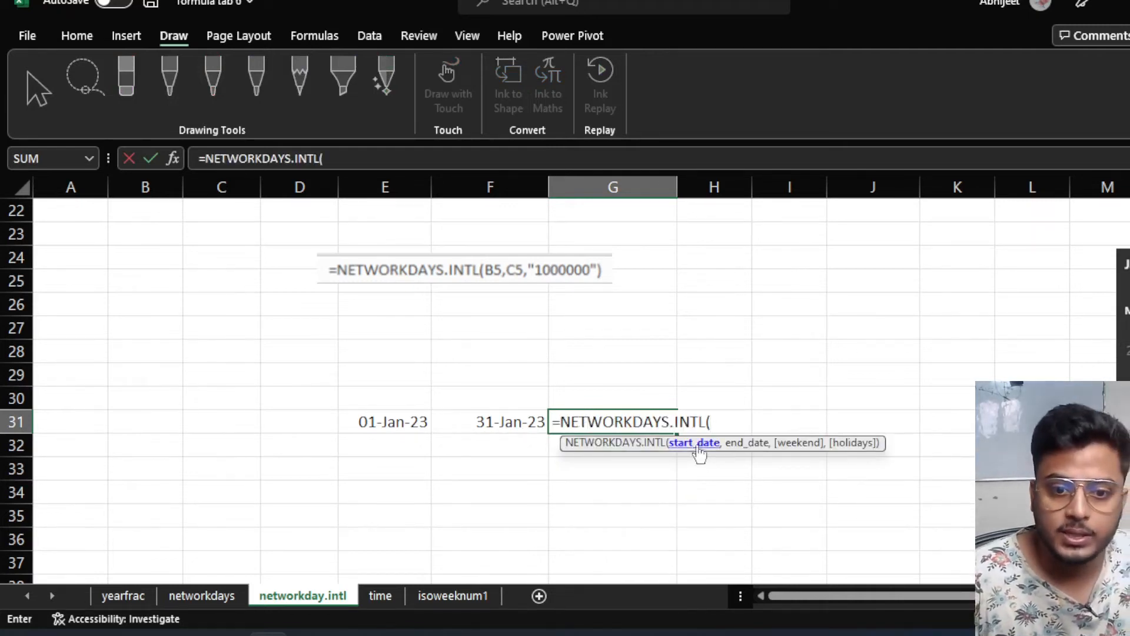
click(397, 417)
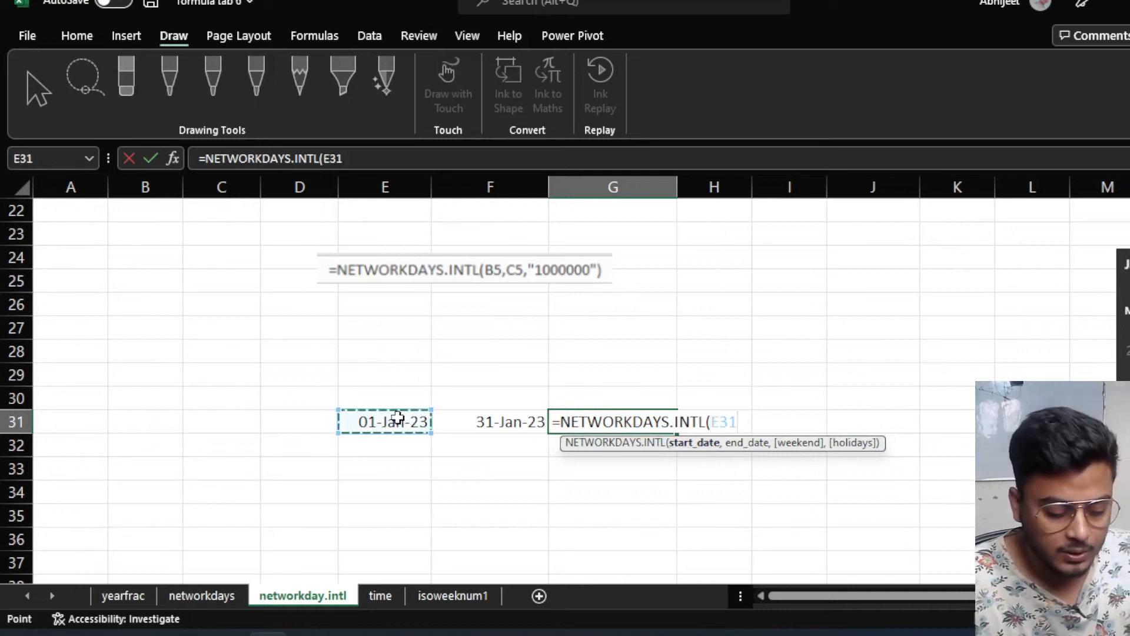
text(,)
click(511, 425)
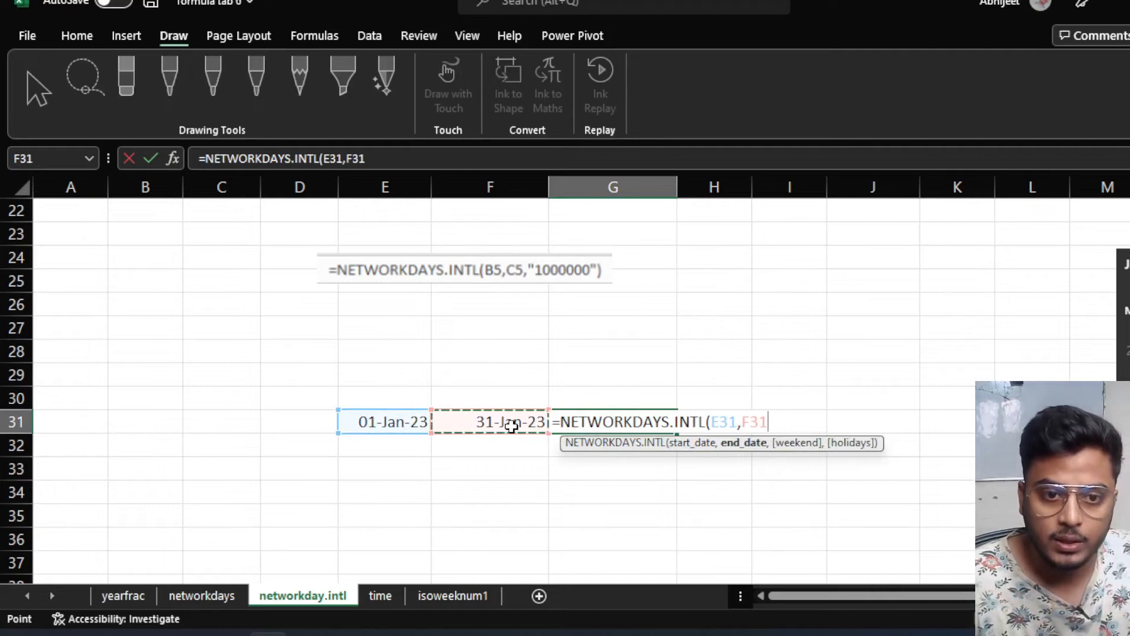
text(,)
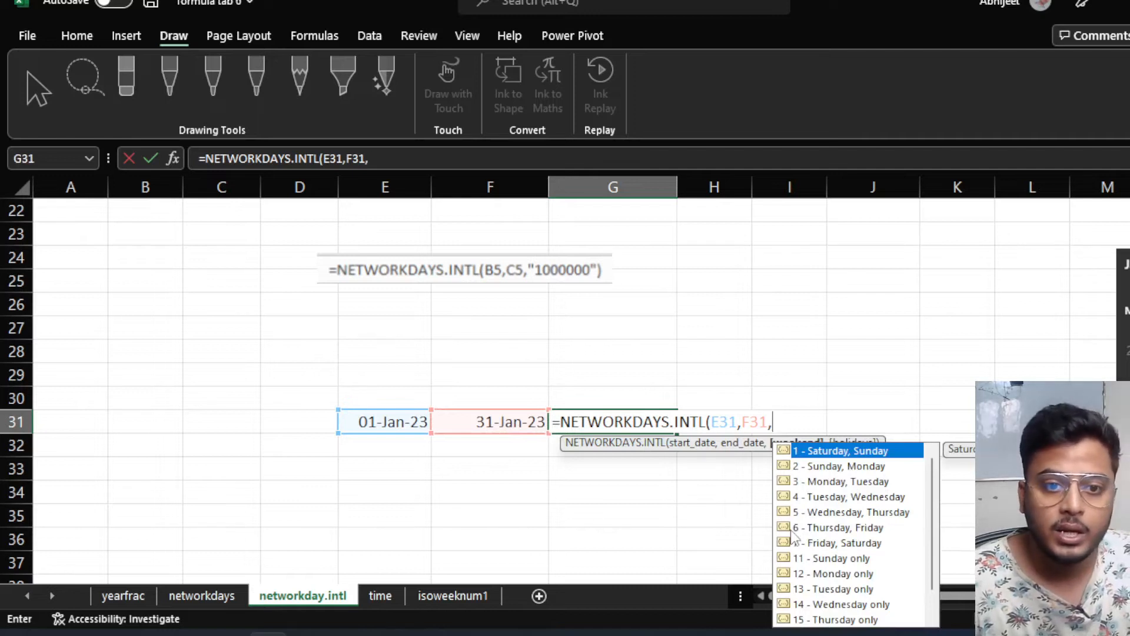
Complete the G31 formula with the custom weekend string "0000000", which treats every day as a working day.
text(")
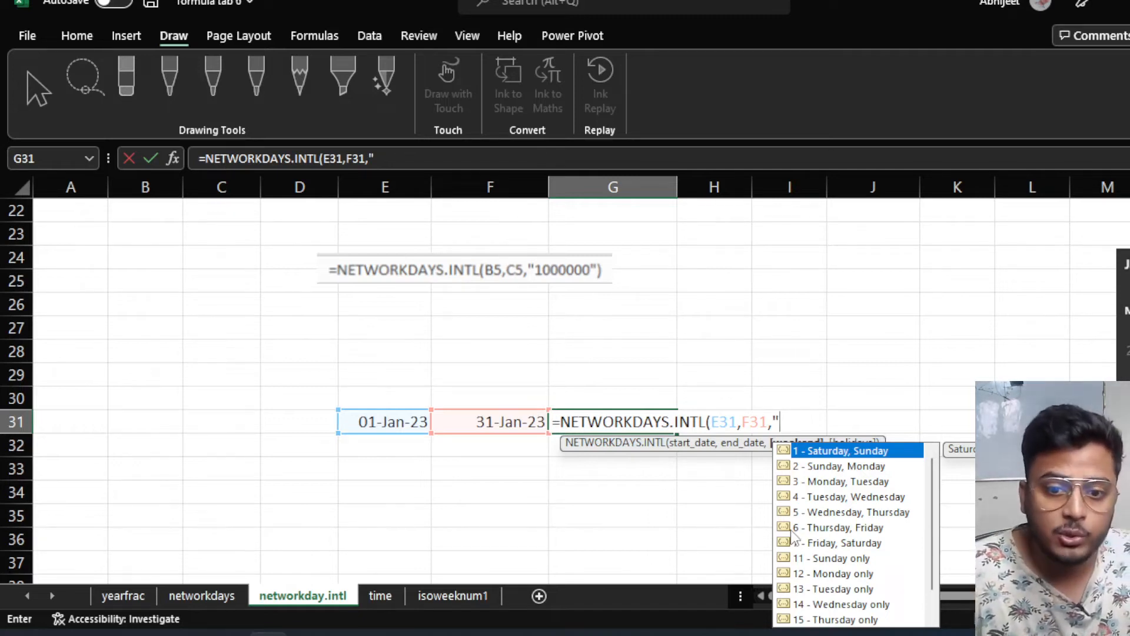
text(0000)
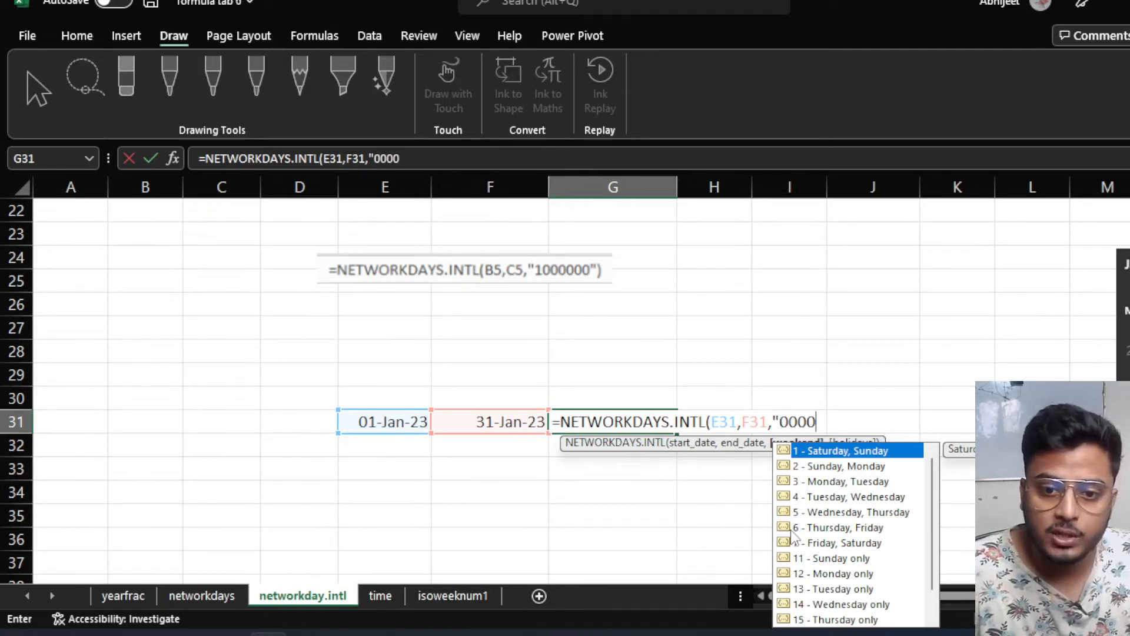
text(000)
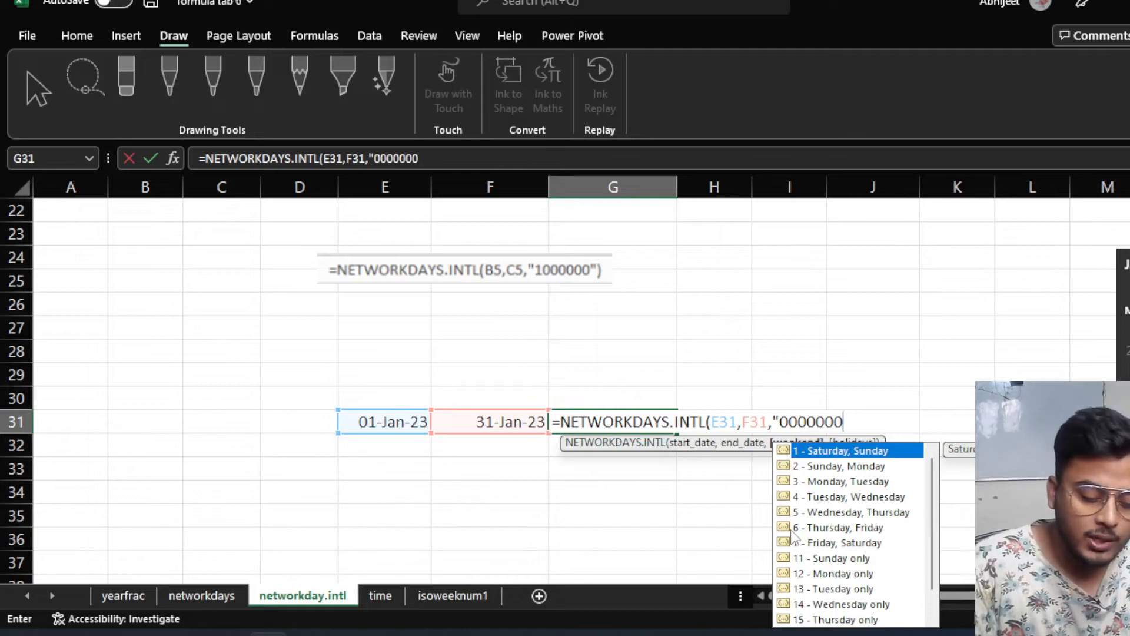
text(")
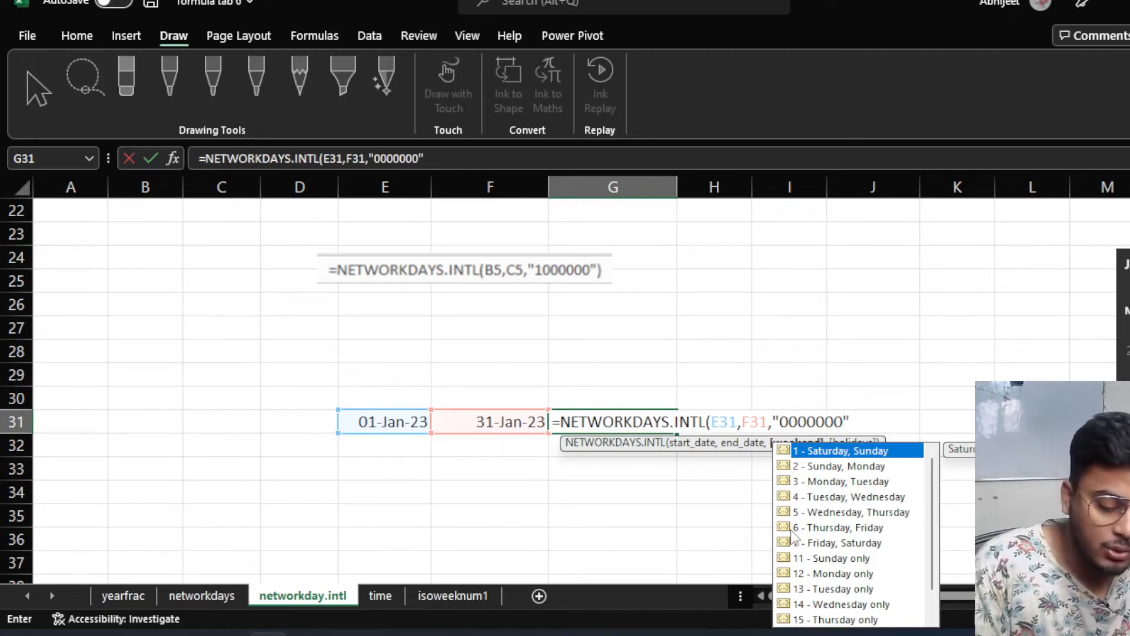
key(Escape)
text())
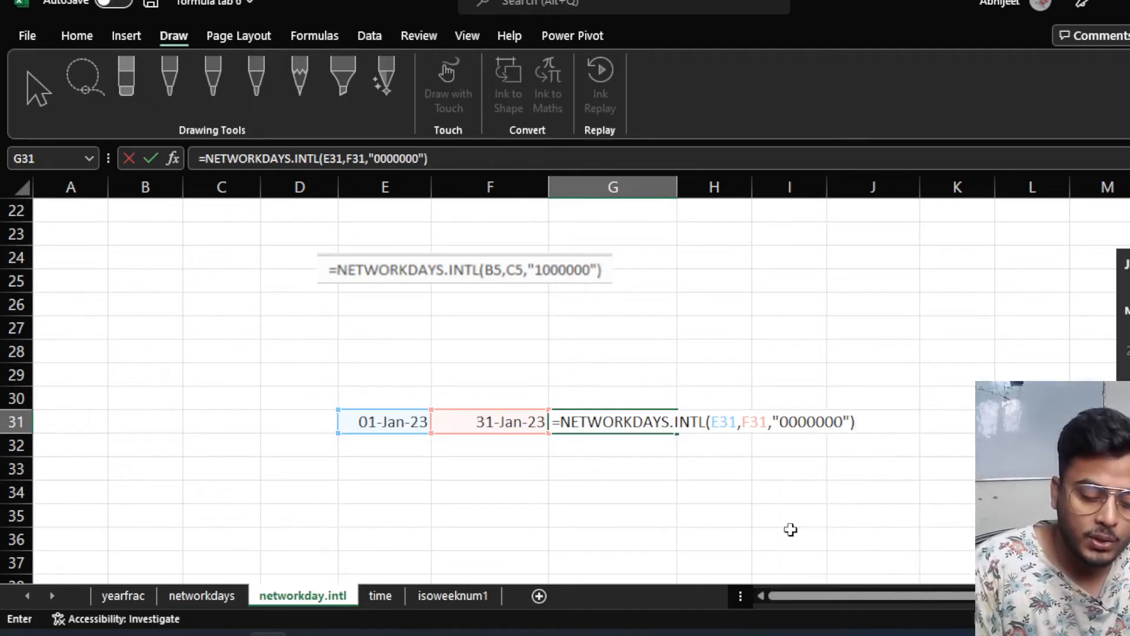
key(Return)
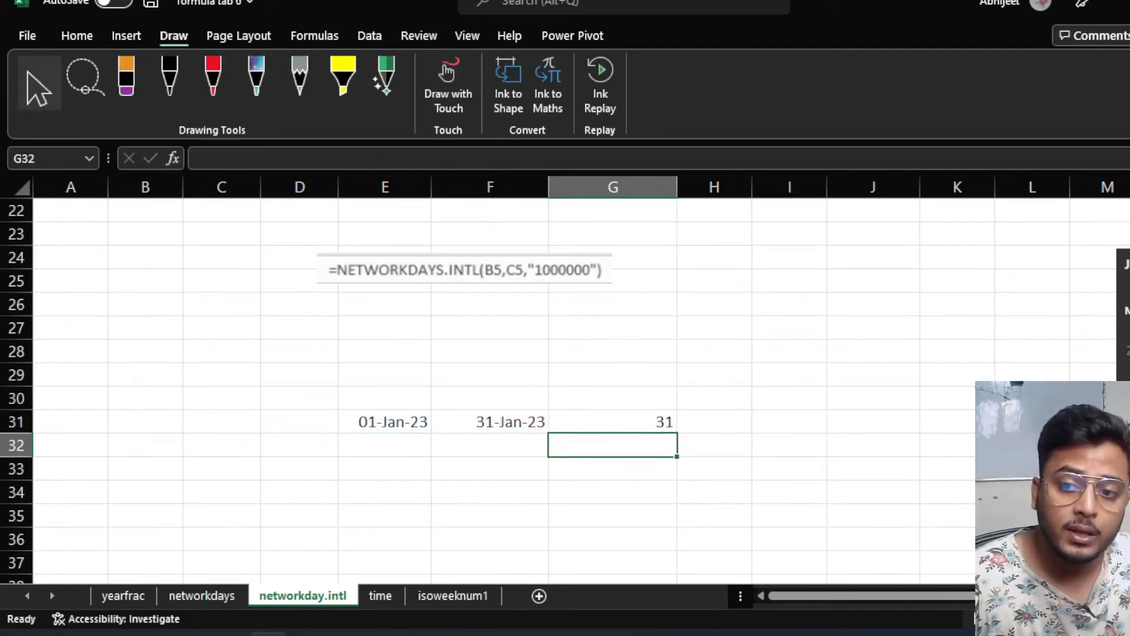
Move the January 2023 calendar picture left so it starts at column K, beside the example dates.
click(1125, 287)
drag(1129, 287, 985, 255)
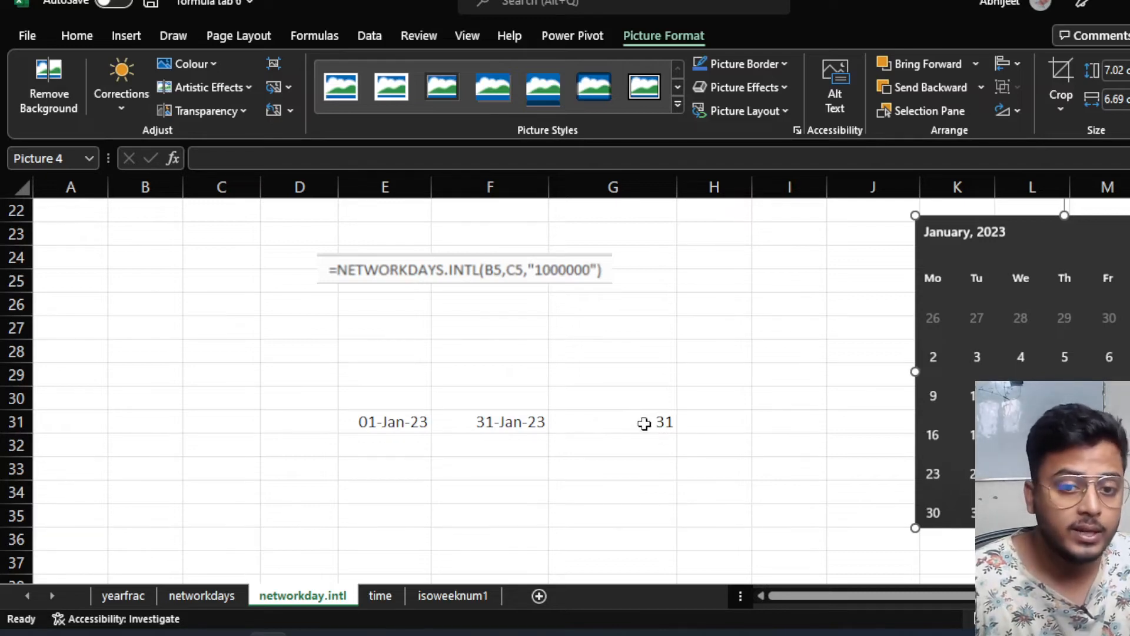
Edit the weekend string in the G31 formula to "1000000" so Monday counts as a day off.
double_click(643, 422)
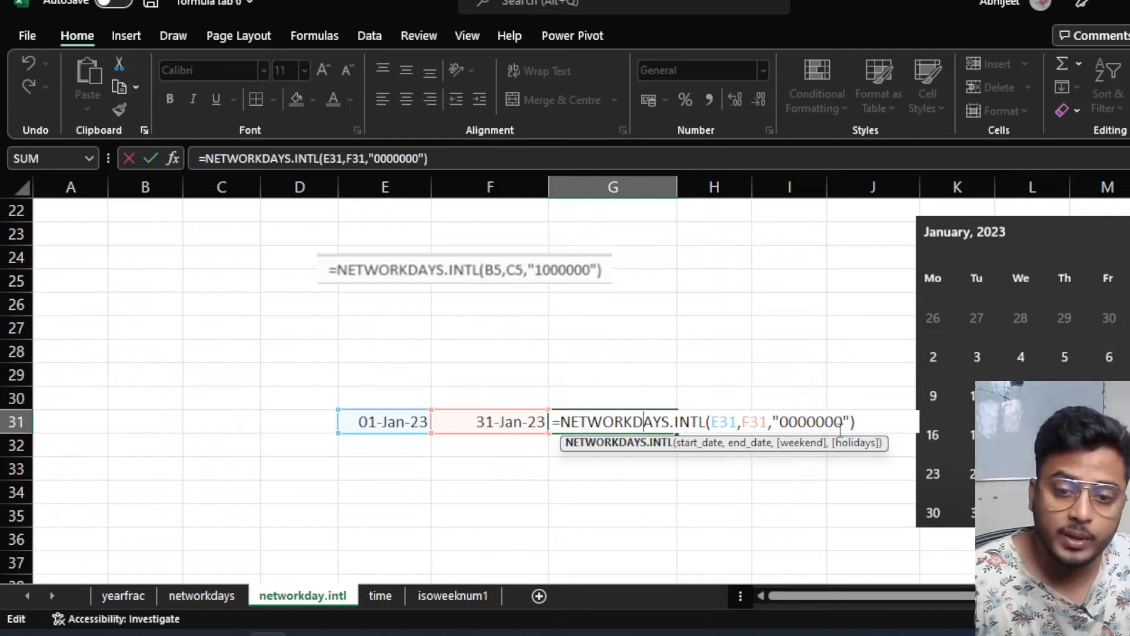
click(789, 423)
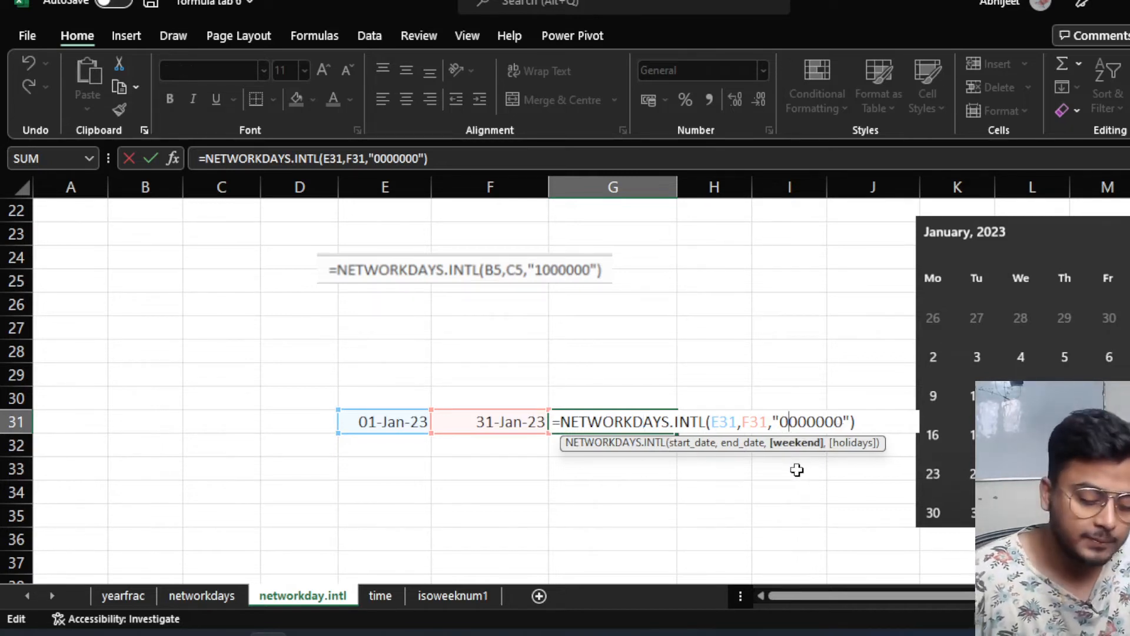
key(Delete)
text(1)
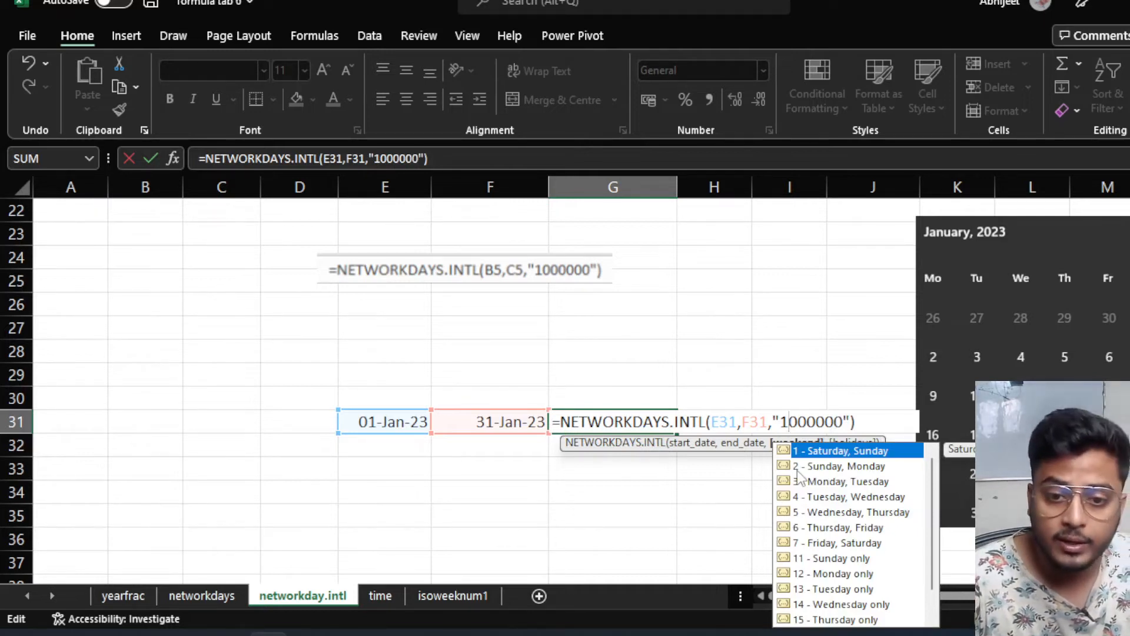
key(Return)
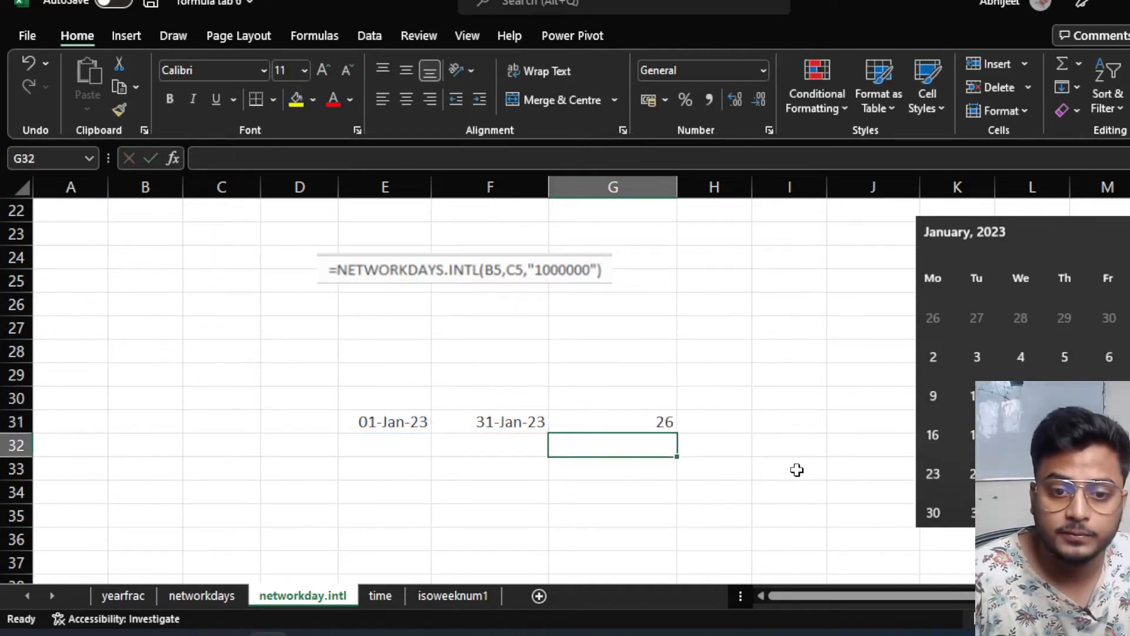
Change the weekend string in the G31 formula to "1001000" so Thursday is also a day off.
click(656, 416)
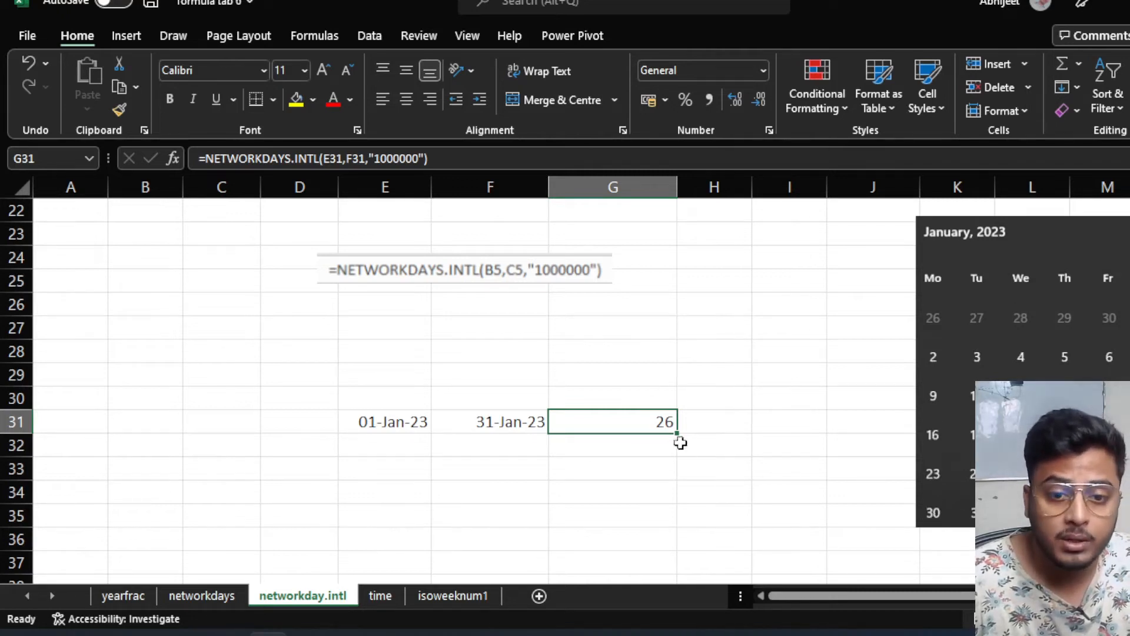
double_click(662, 421)
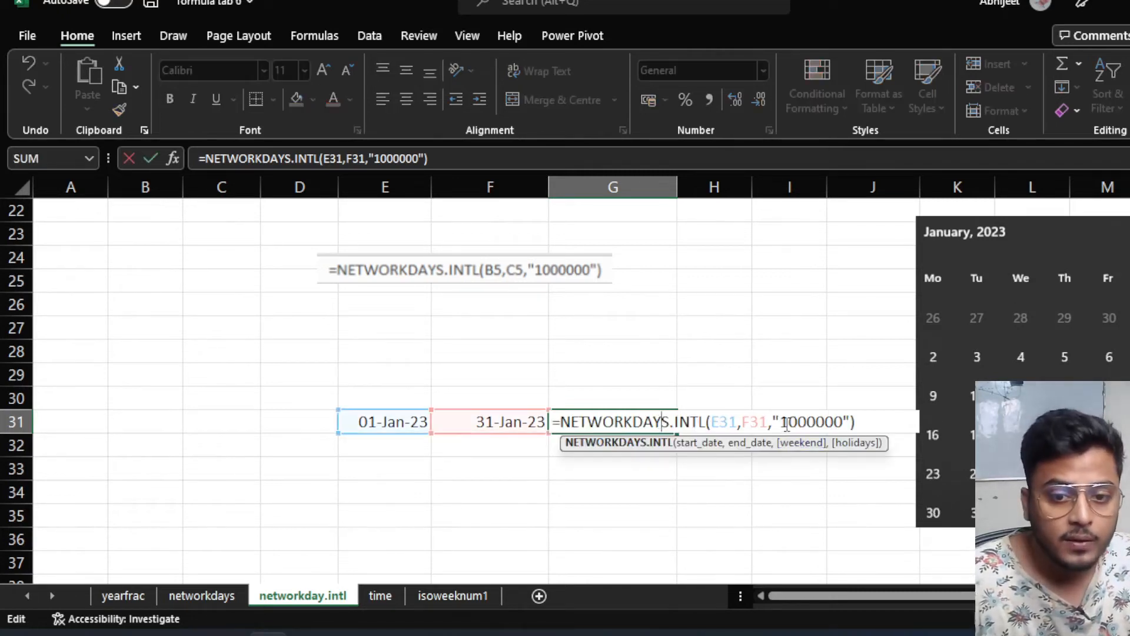
click(789, 423)
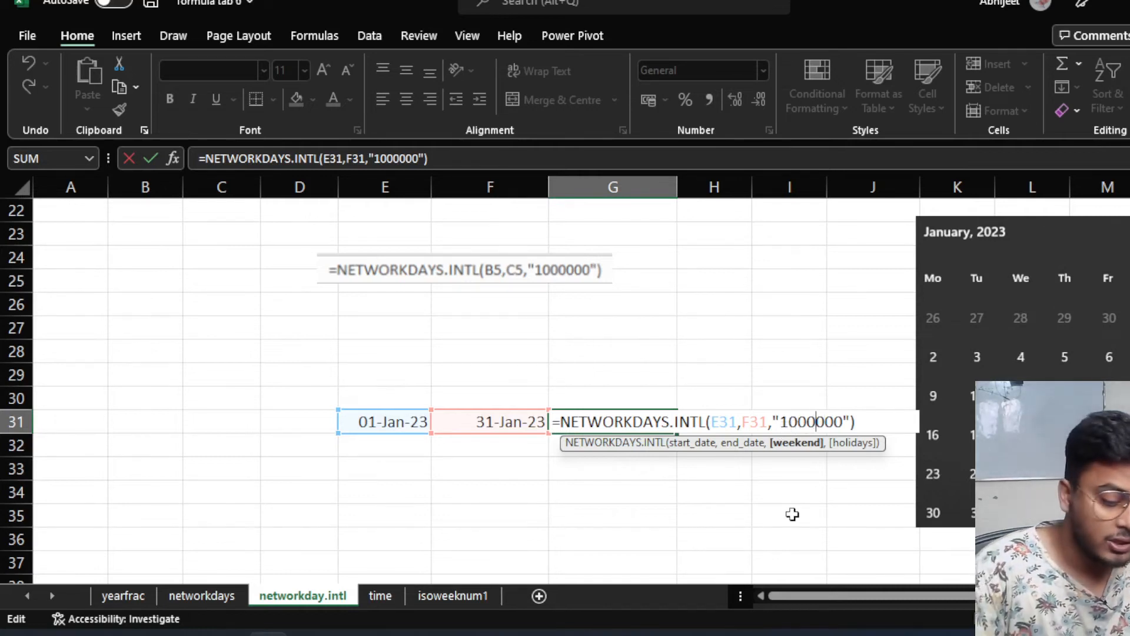
key(BackSpace)
text(1)
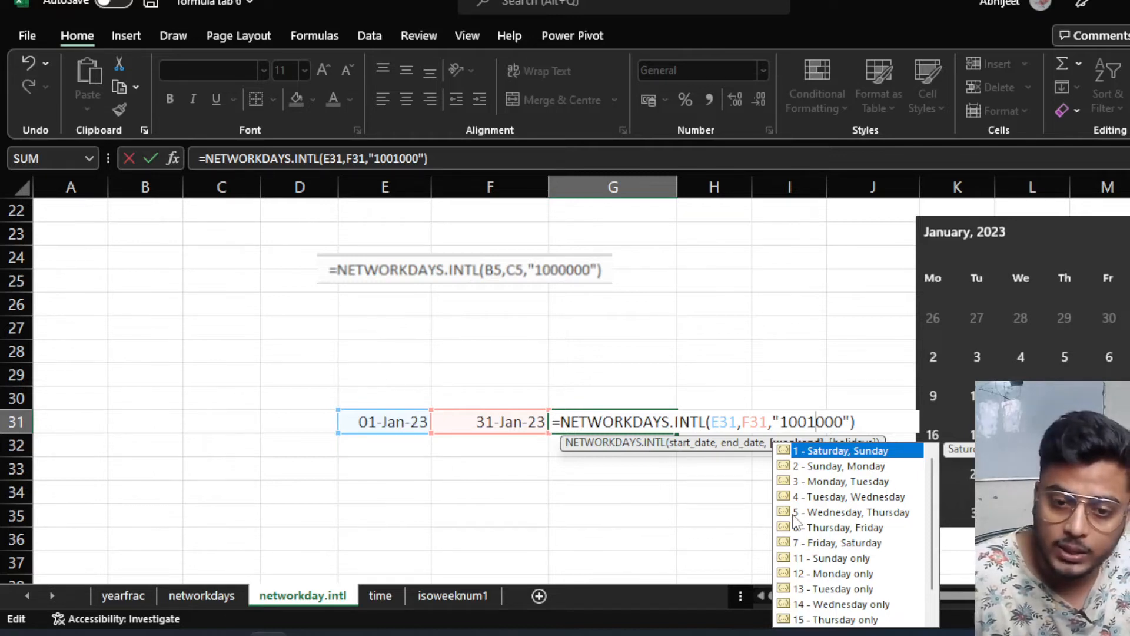
key(Return)
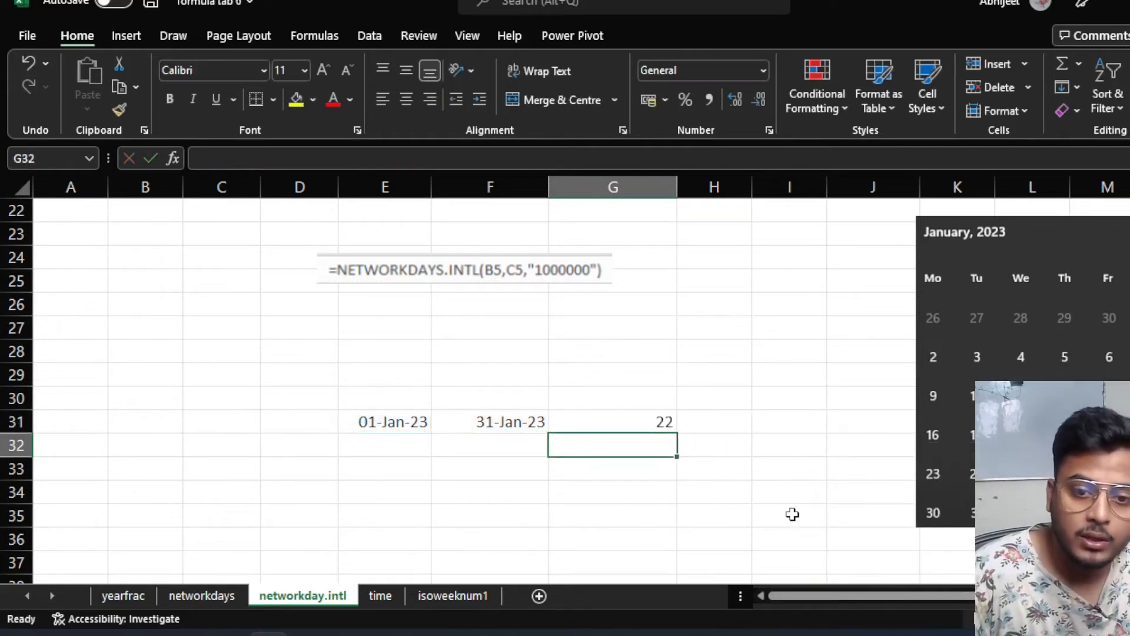
Change the weekend string in the G31 formula to "1001010" so Saturday is a day off too.
click(631, 419)
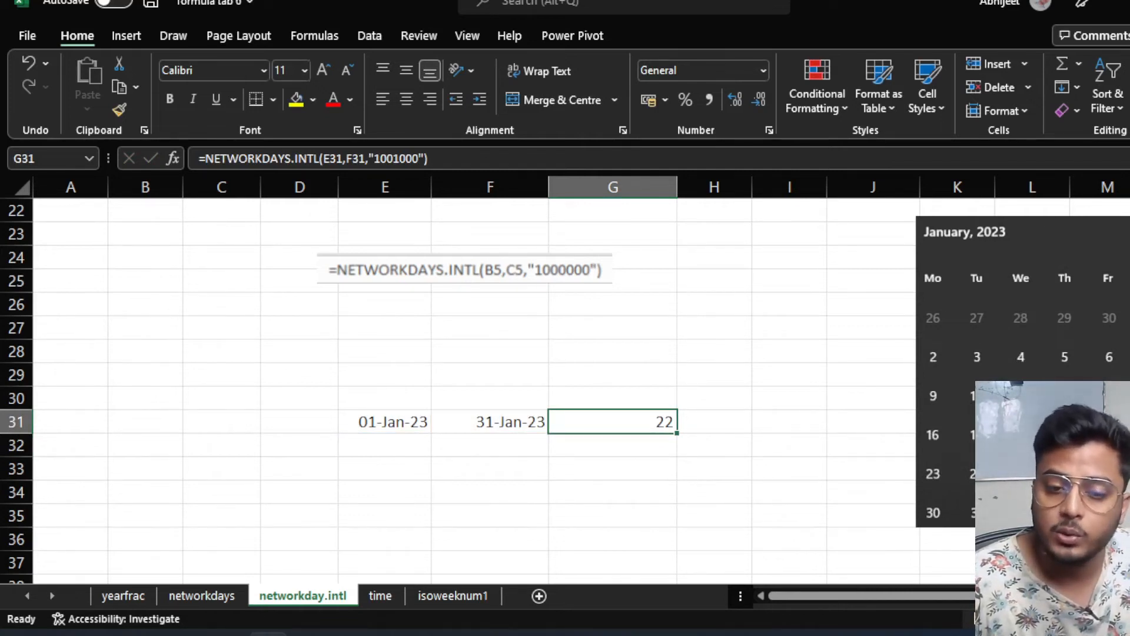
double_click(638, 423)
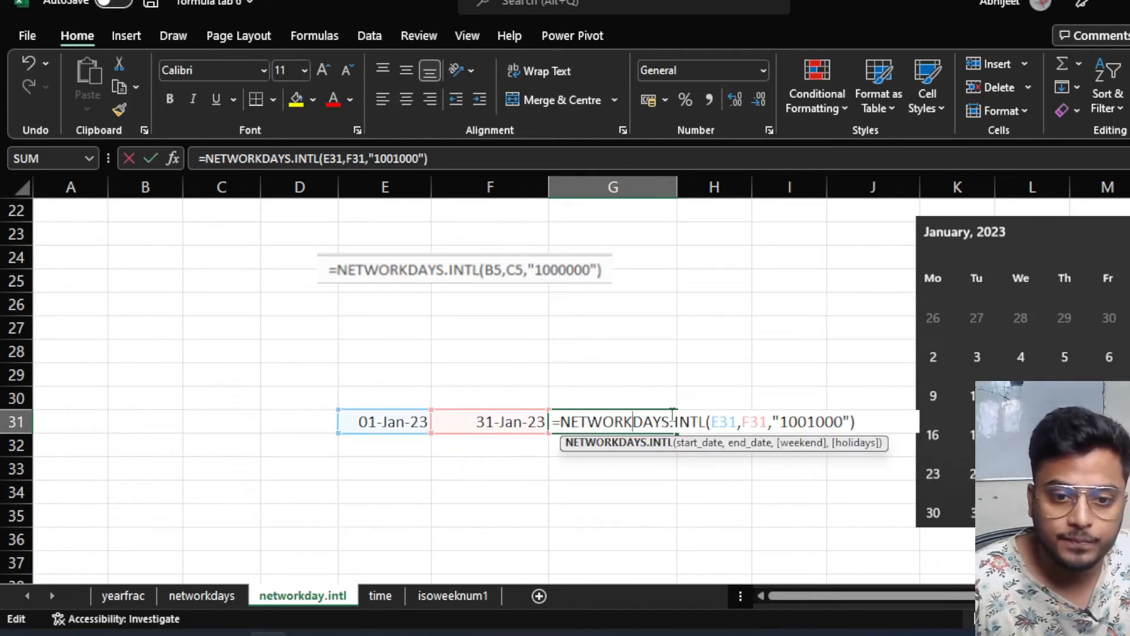
click(835, 421)
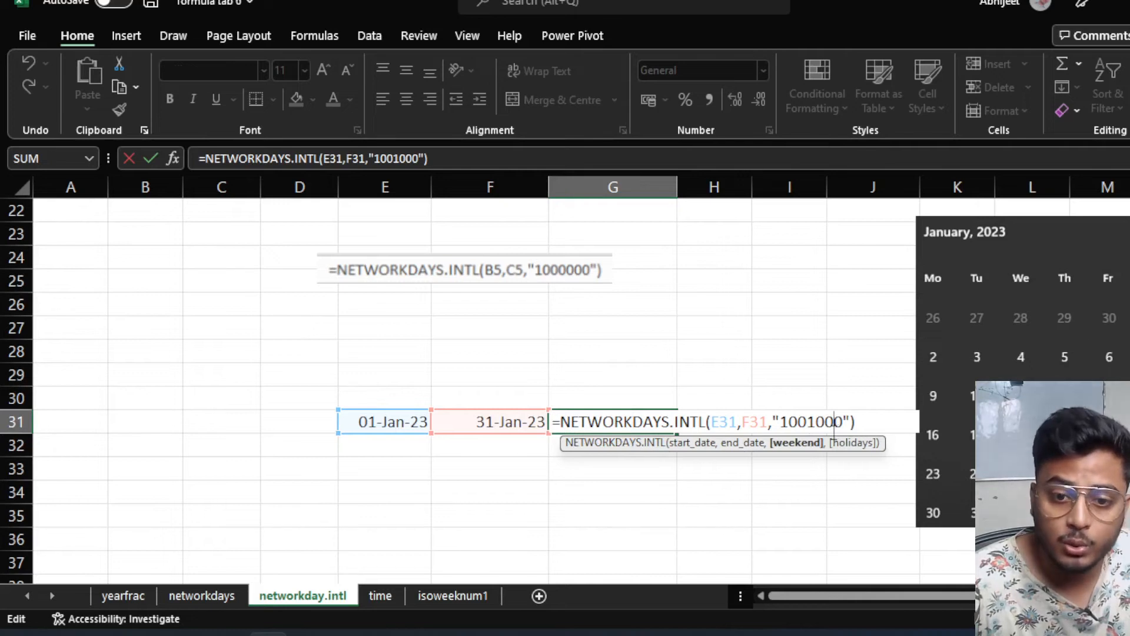
key(BackSpace)
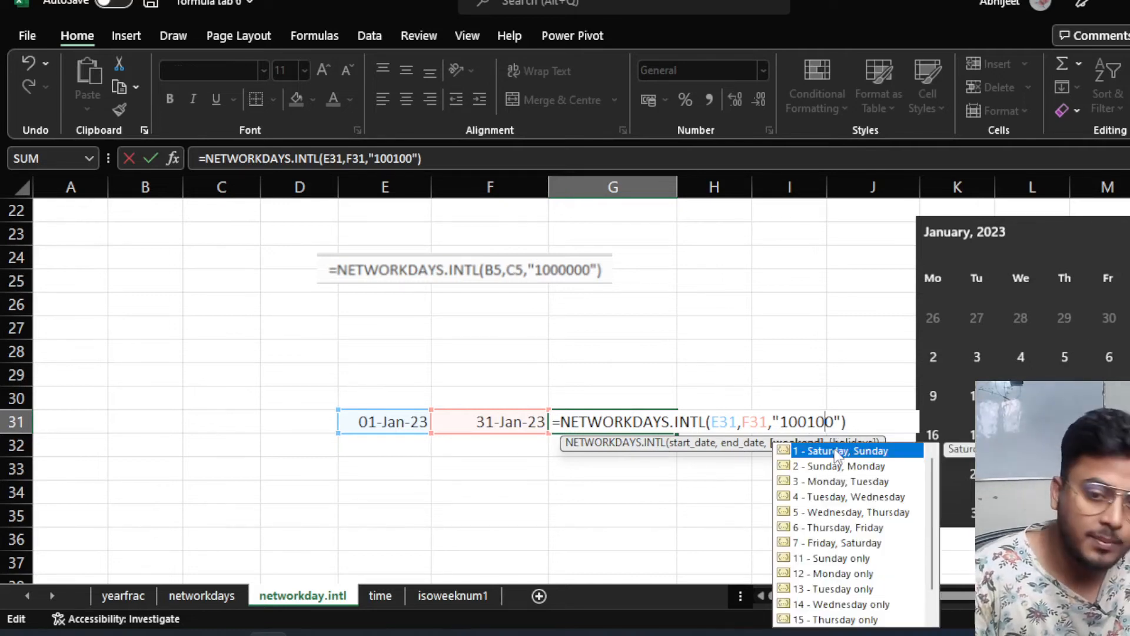
text(1)
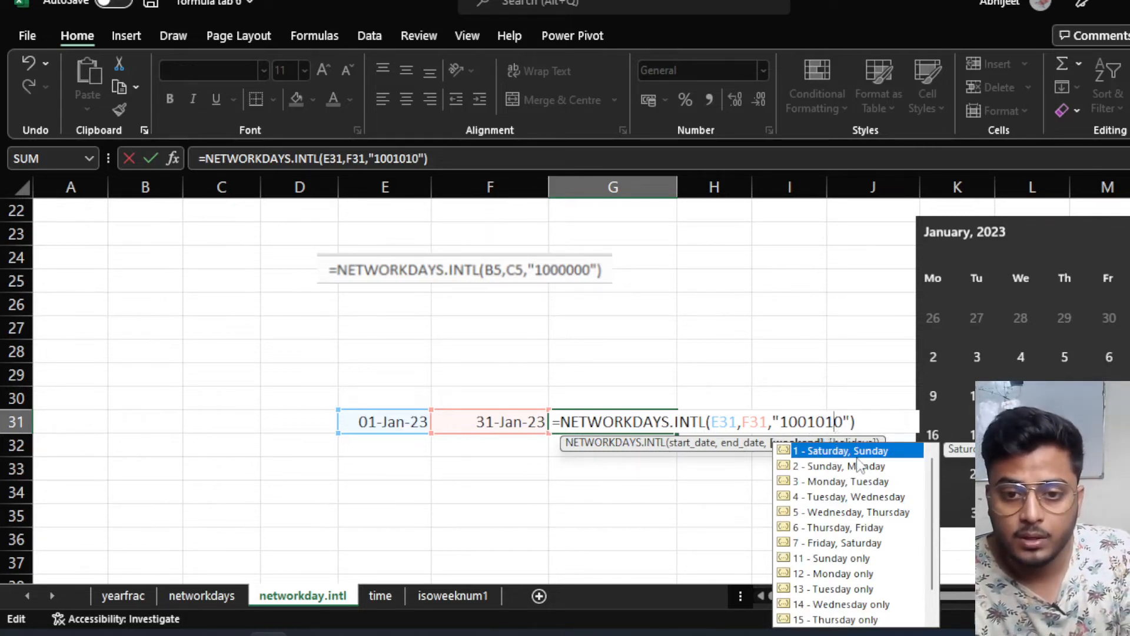
key(Return)
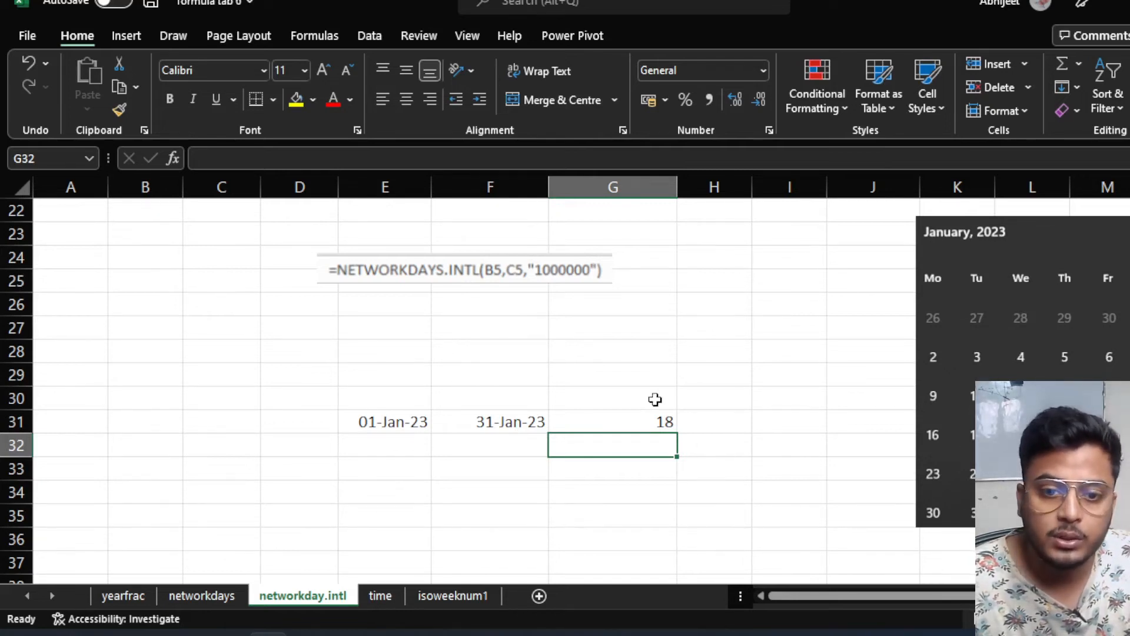
click(665, 425)
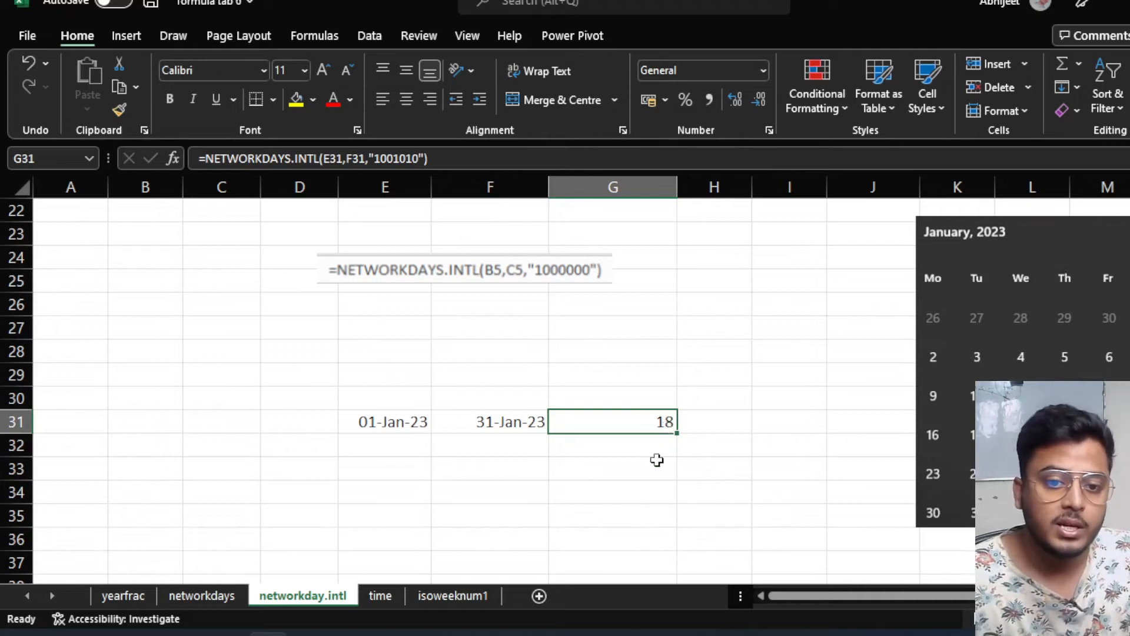
click(516, 473)
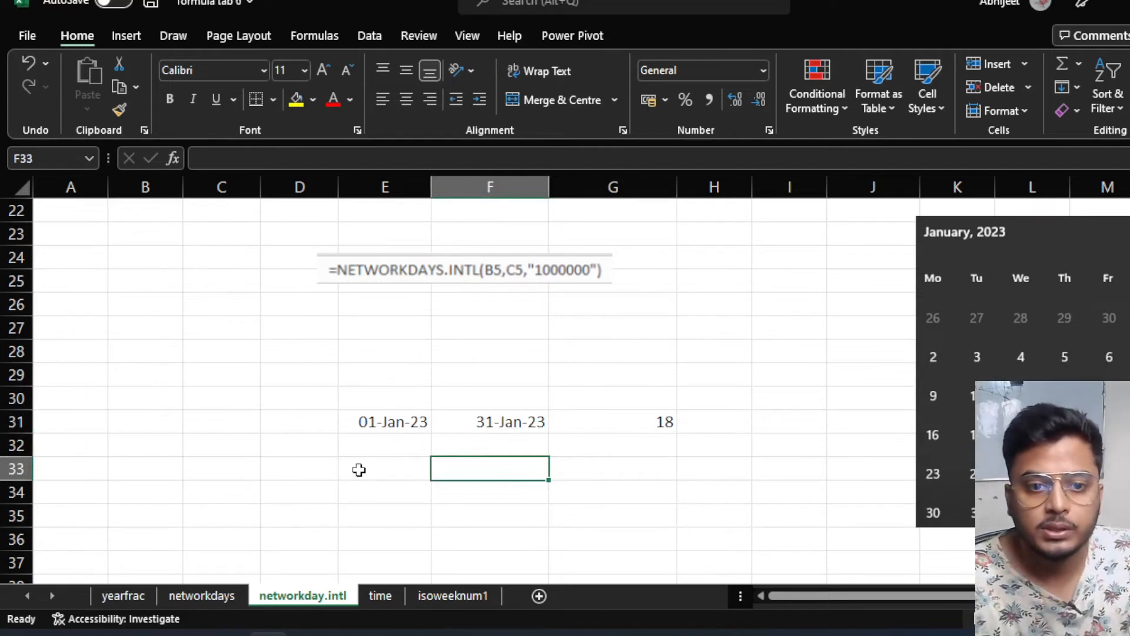
scroll(359, 470, up, 3)
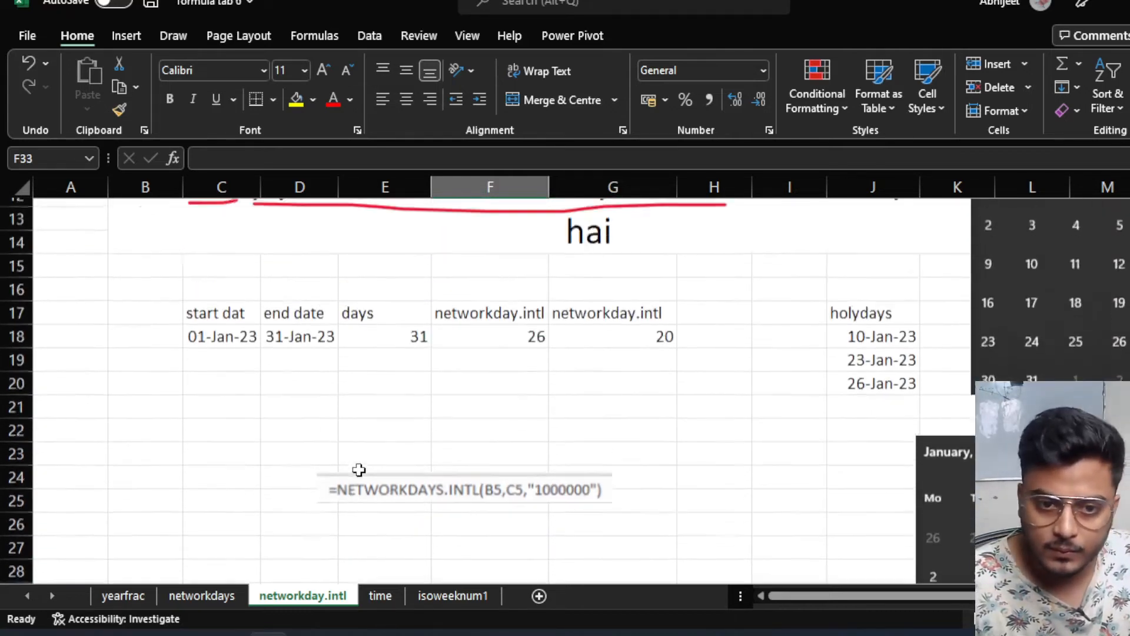
scroll(359, 470, down, 6)
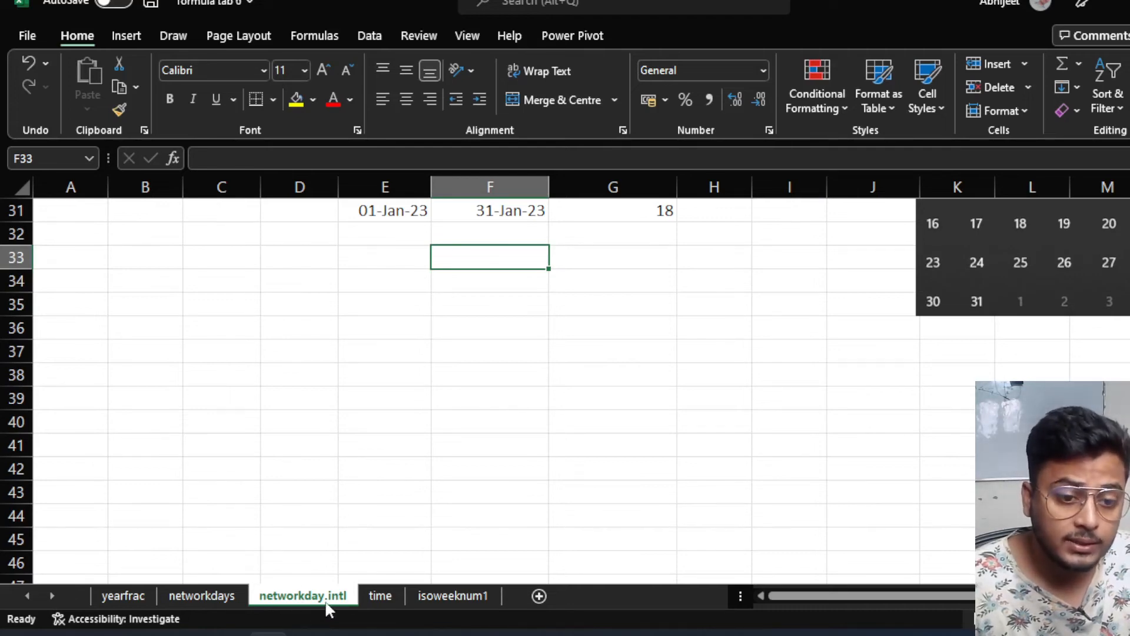
scroll(307, 606, up, 7)
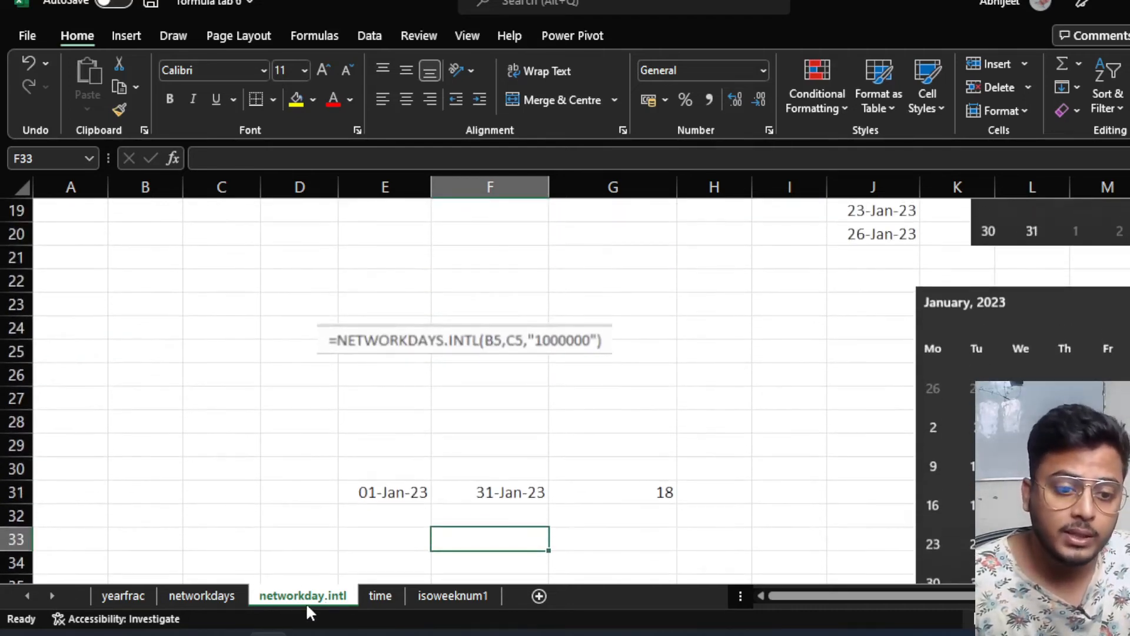
scroll(305, 602, down, 4)
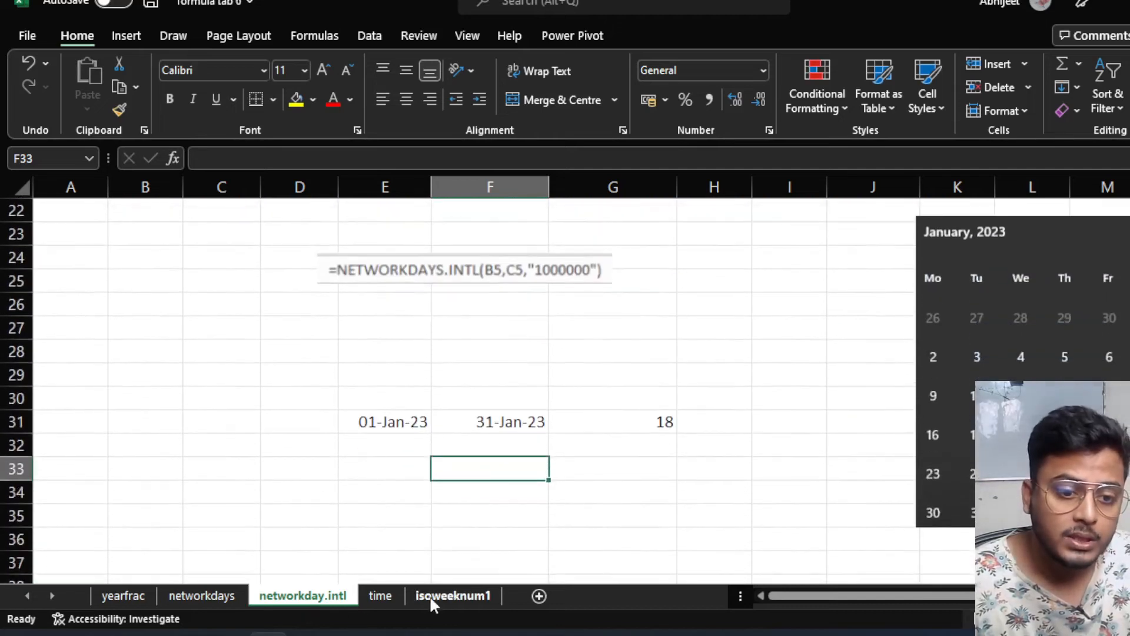
Switch to the time sheet containing the hour, minut and second values.
click(382, 597)
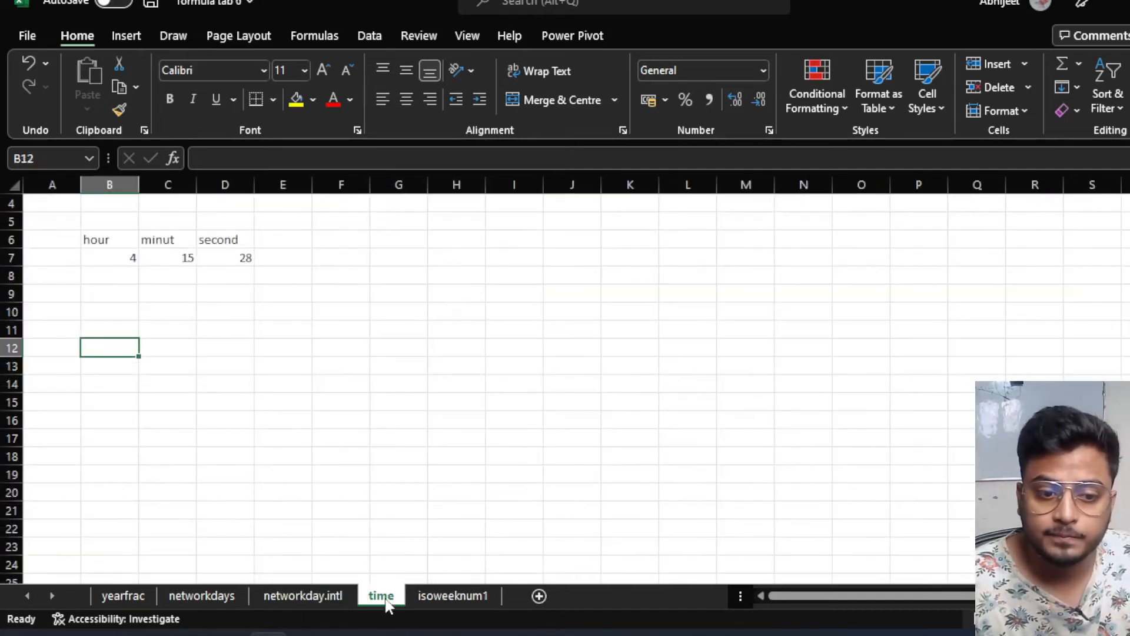
Enter =TIME(B7,C7,D7) in B11 to combine the hour, minute and second values, and review the formula's references.
scroll(288, 452, up, 1)
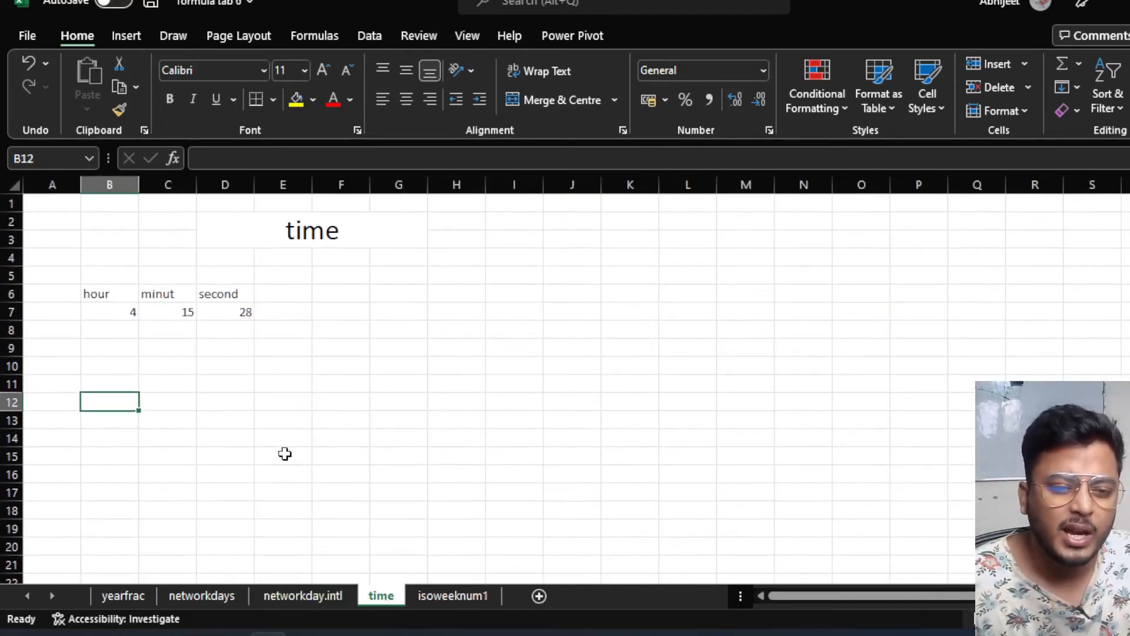
click(116, 386)
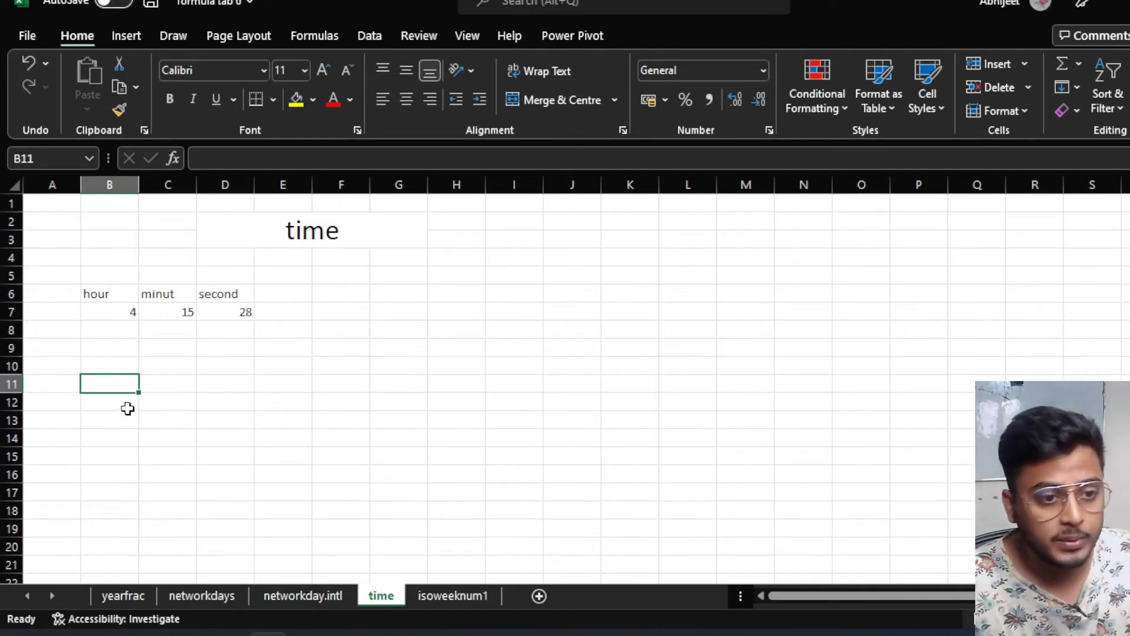
text(=)
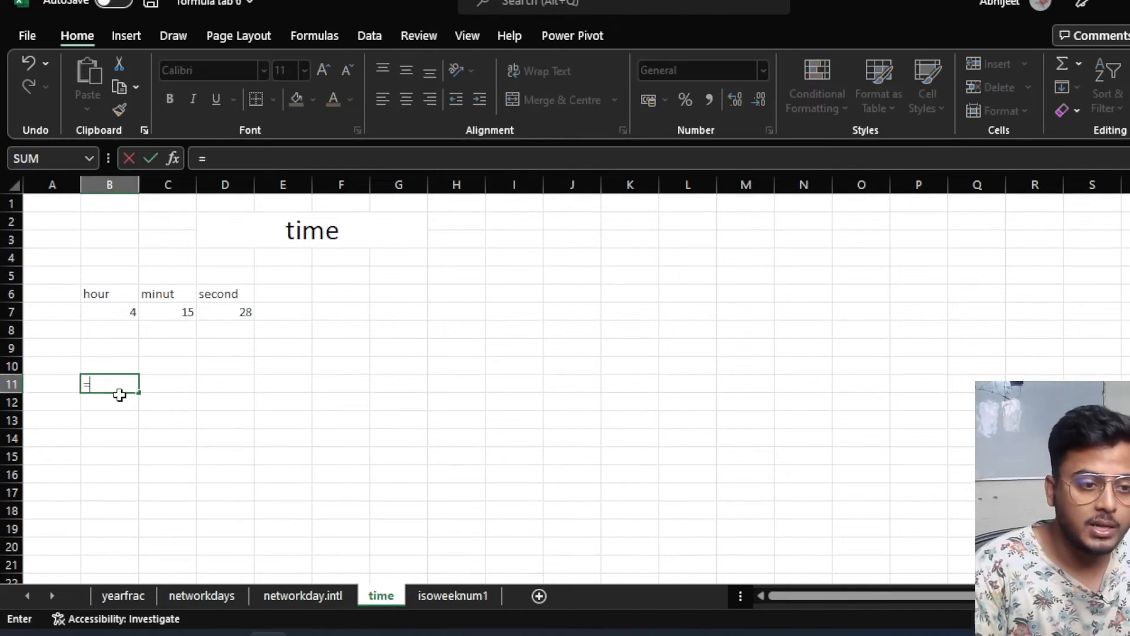
text(time)
key(Tab)
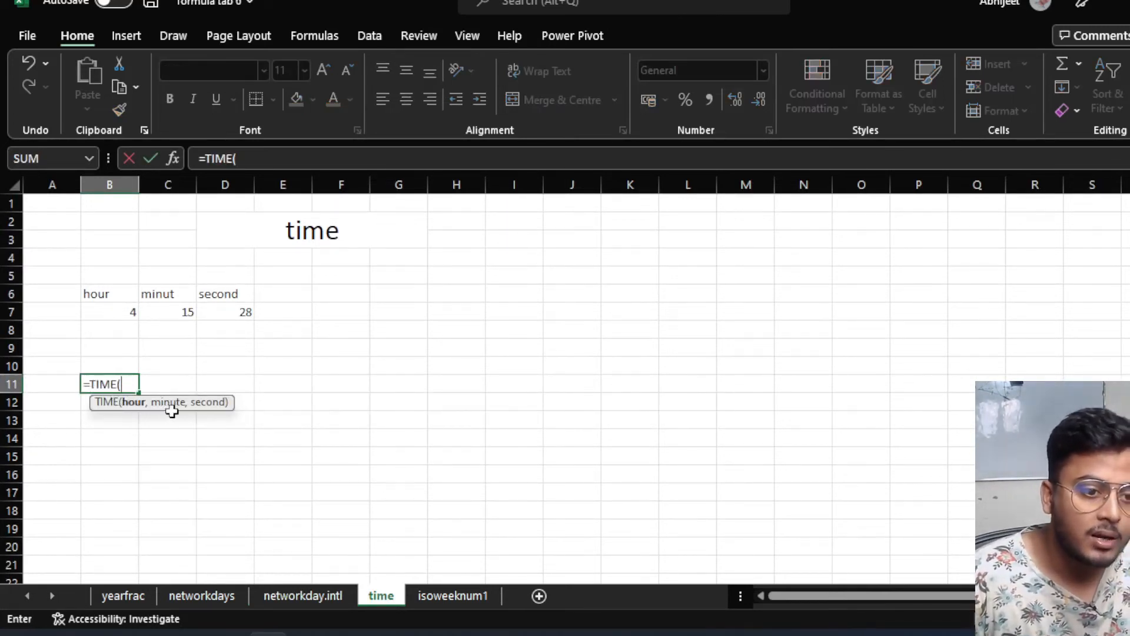
click(104, 314)
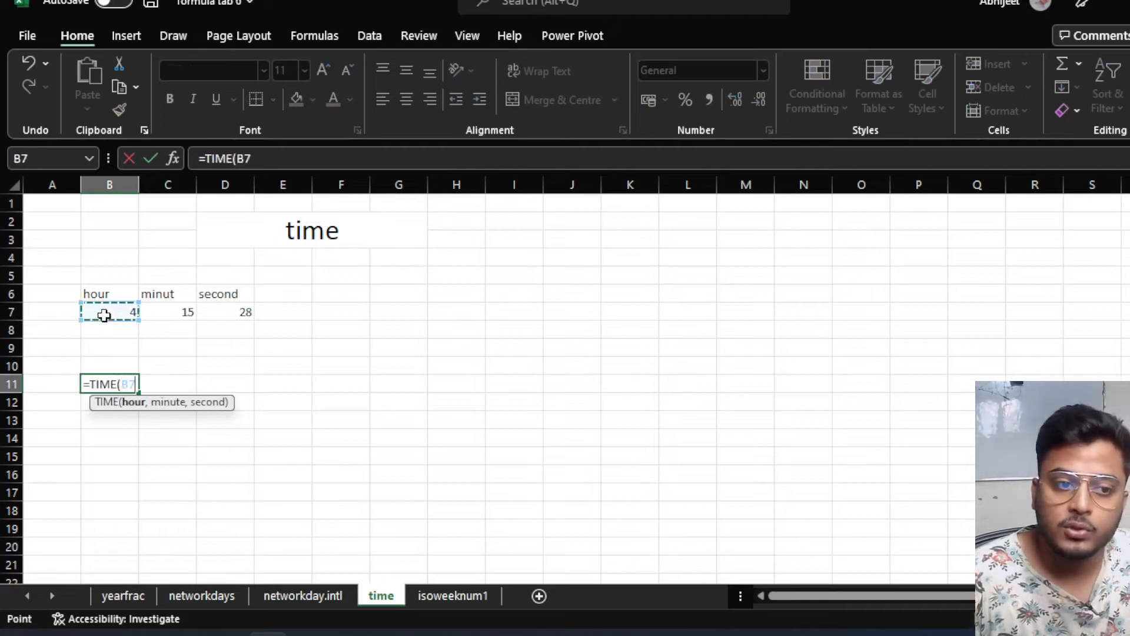
text(,)
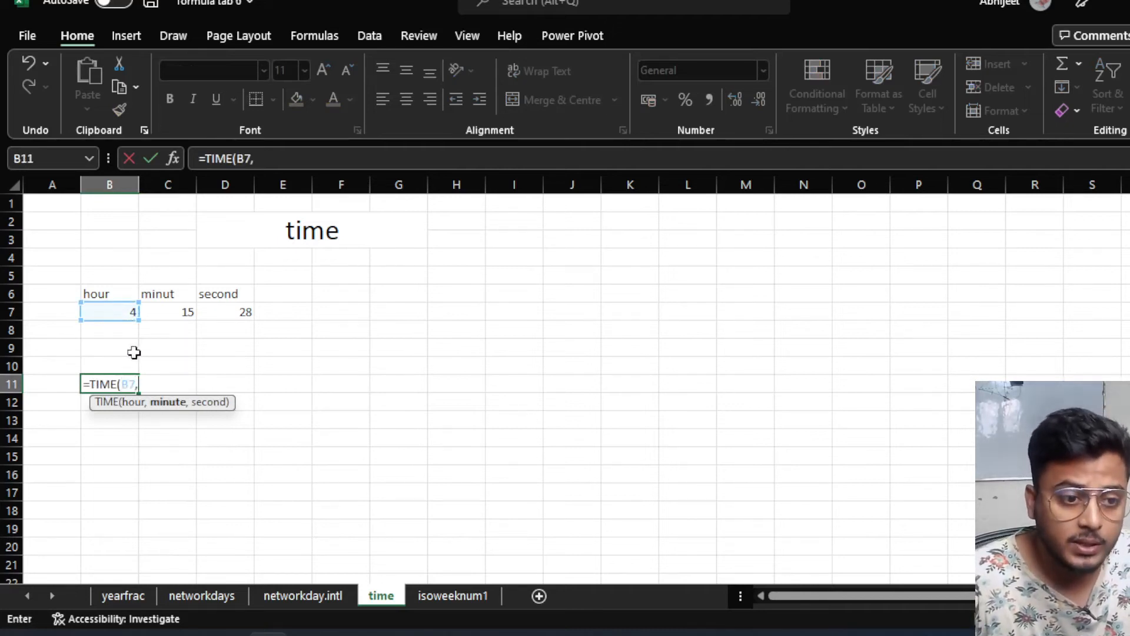
click(180, 312)
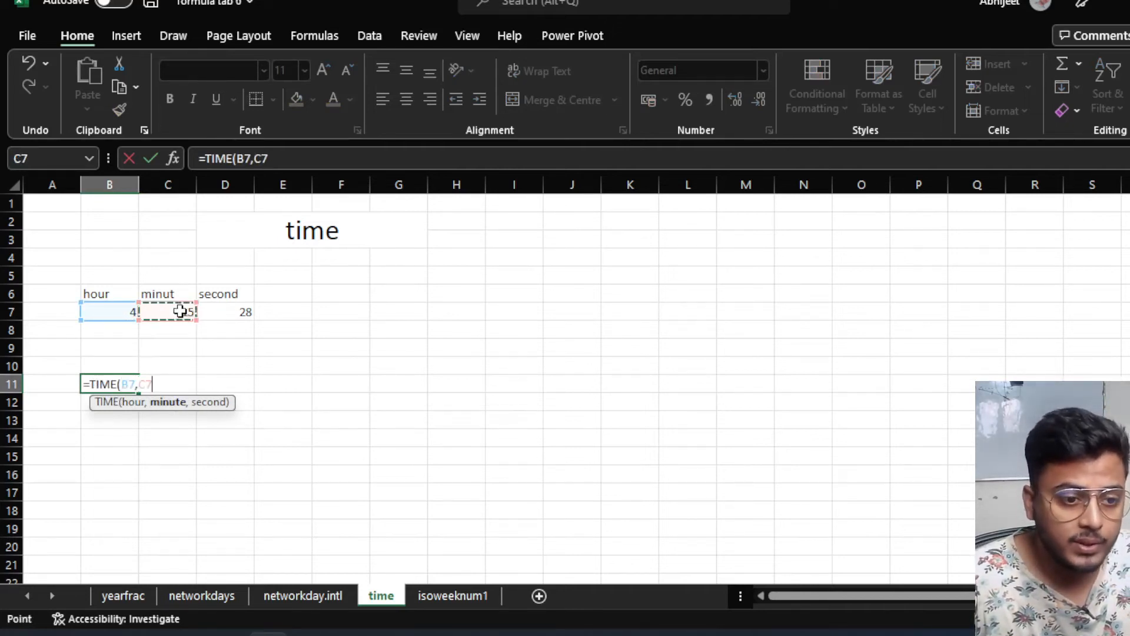
text(,)
click(238, 311)
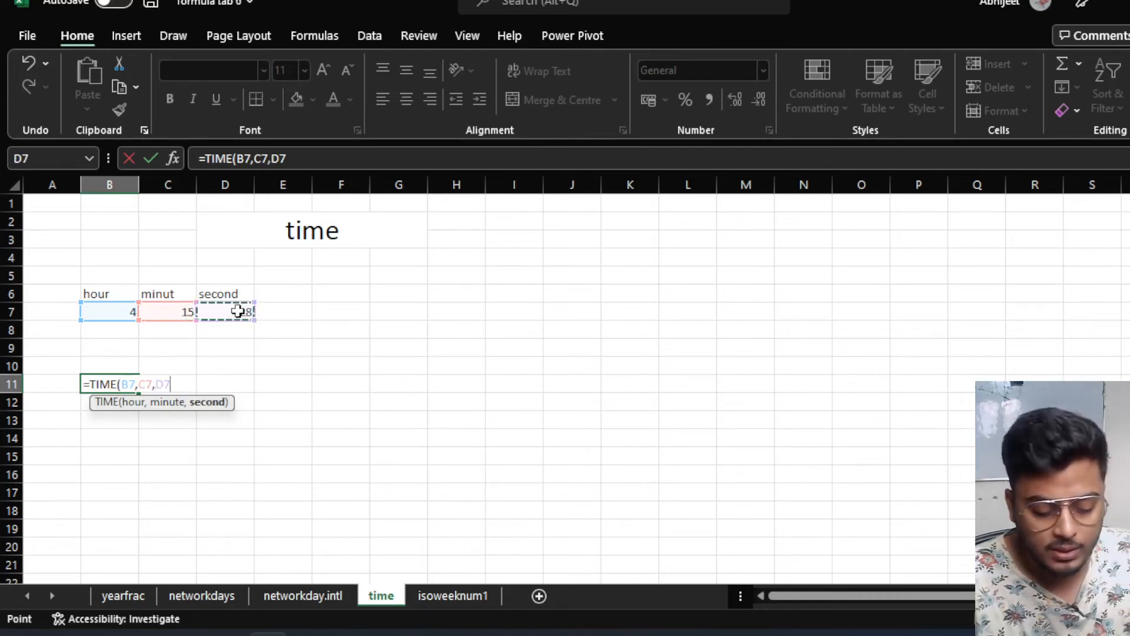
text())
key(Return)
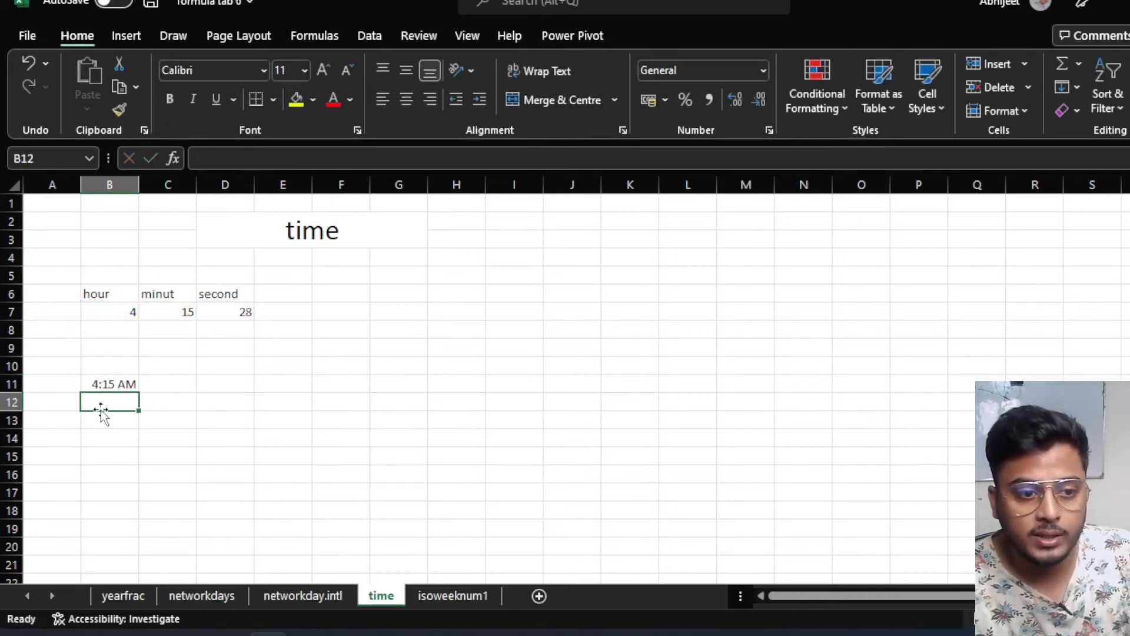
click(99, 386)
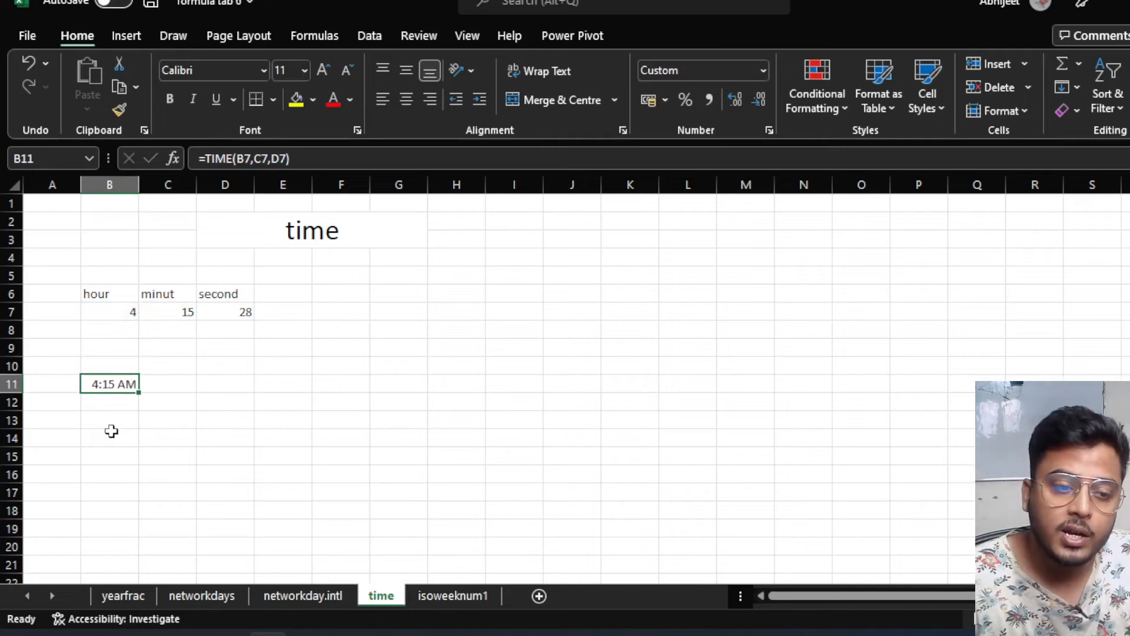
double_click(111, 384)
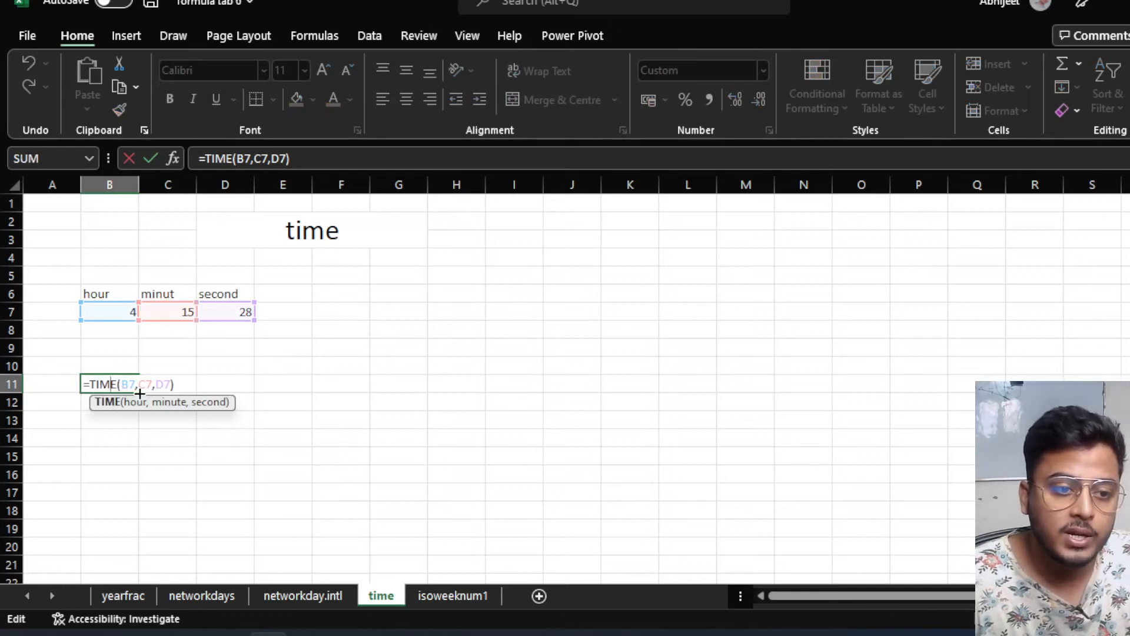
key(Return)
Set the hour value in B7 to 16 and check the time in B11.
click(122, 313)
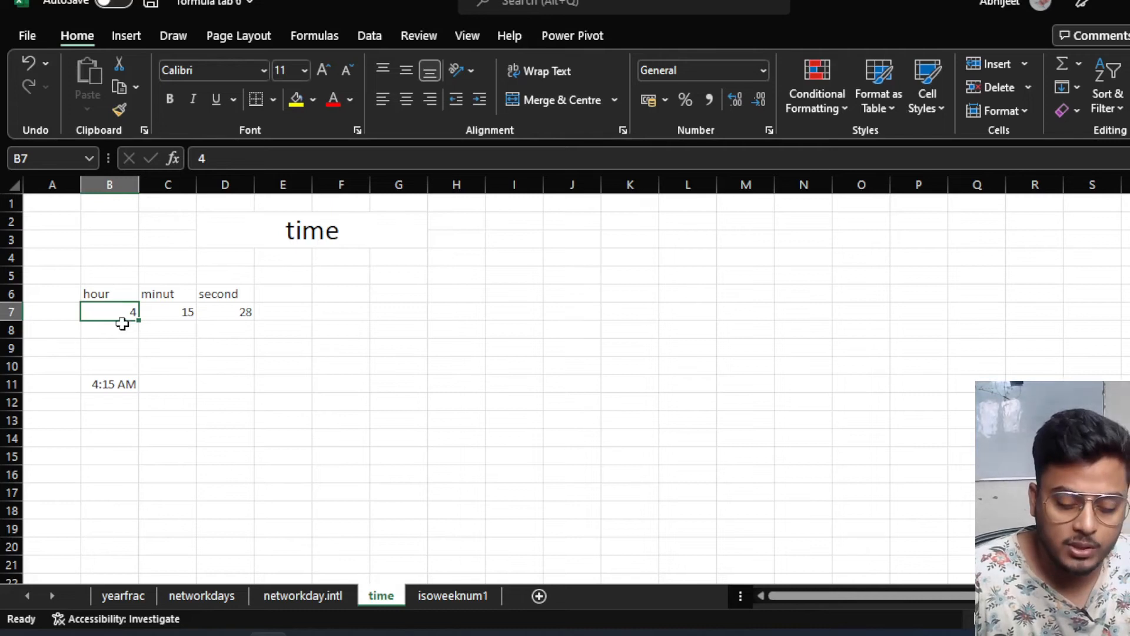
text(16)
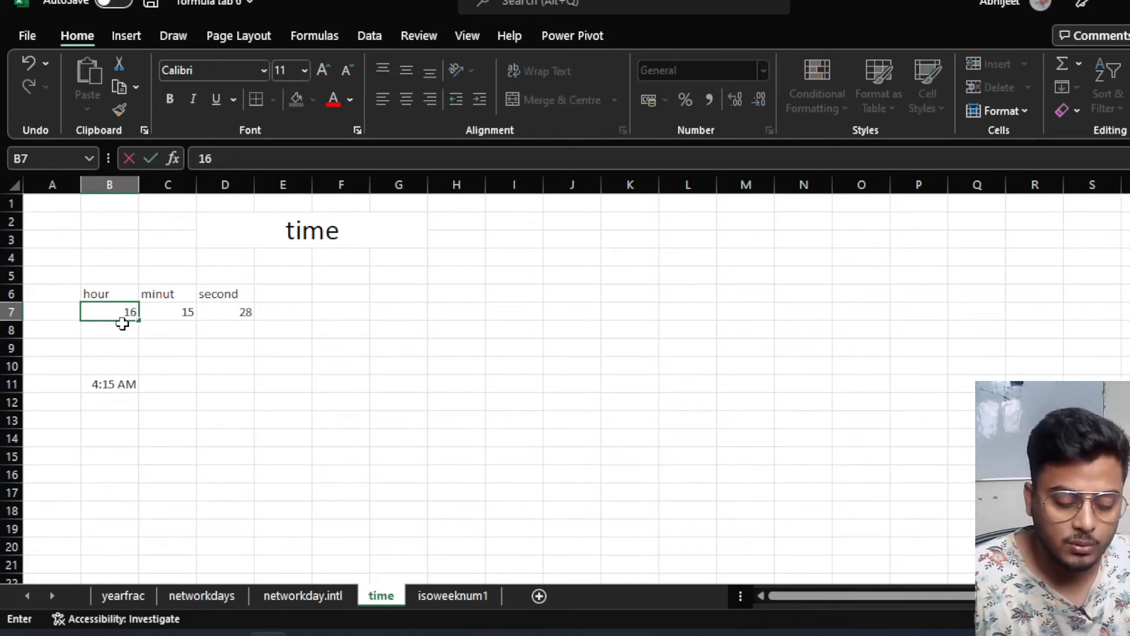
key(Return)
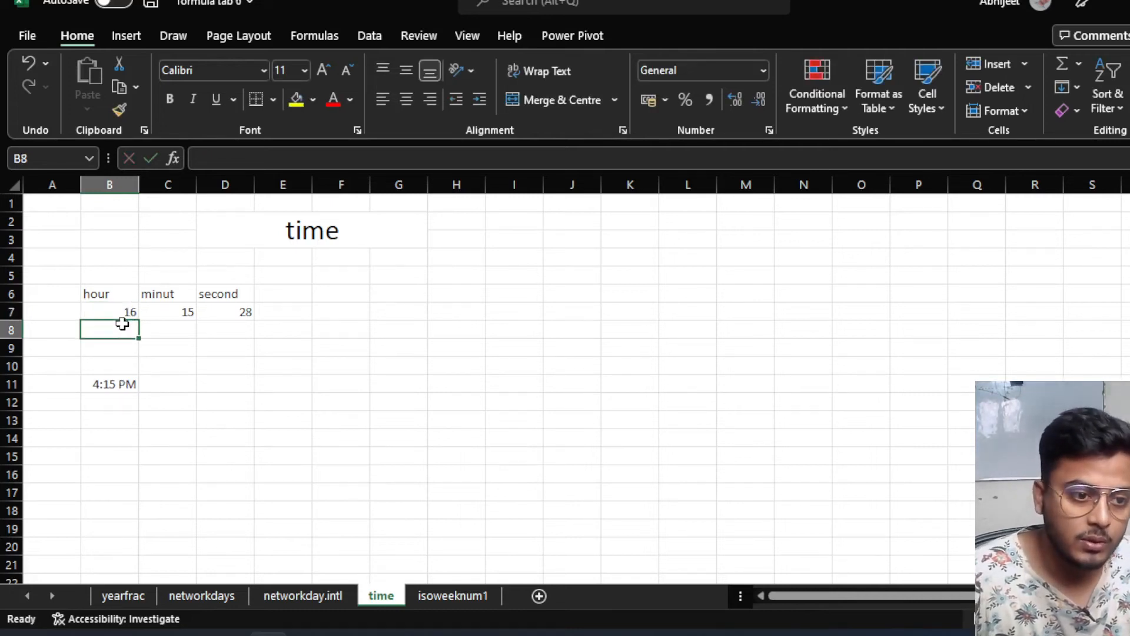
click(106, 386)
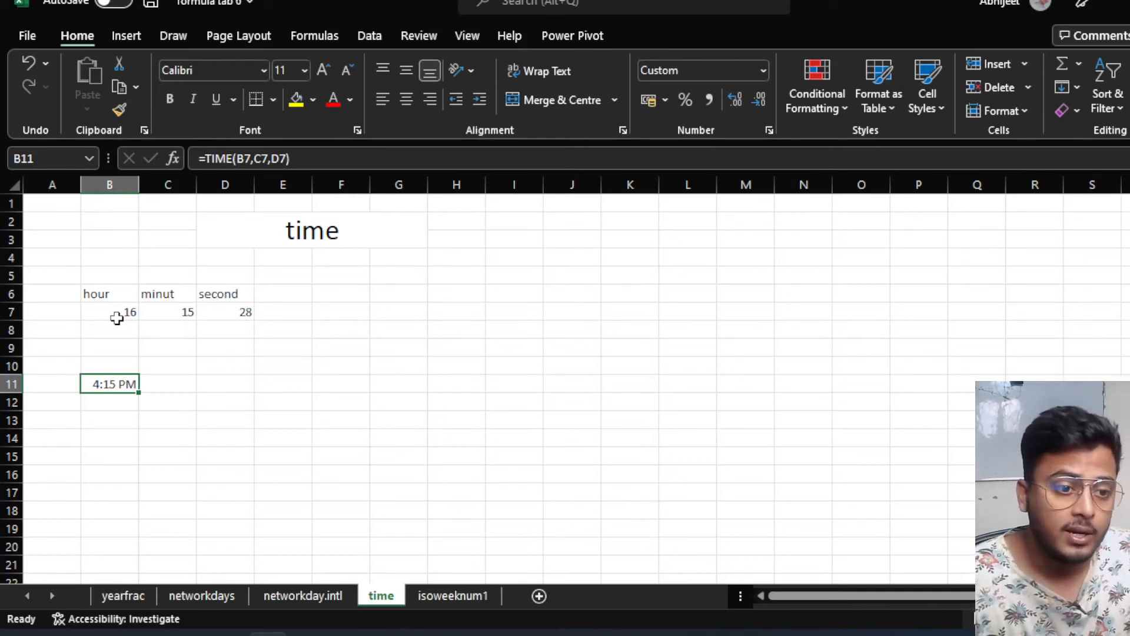
click(110, 415)
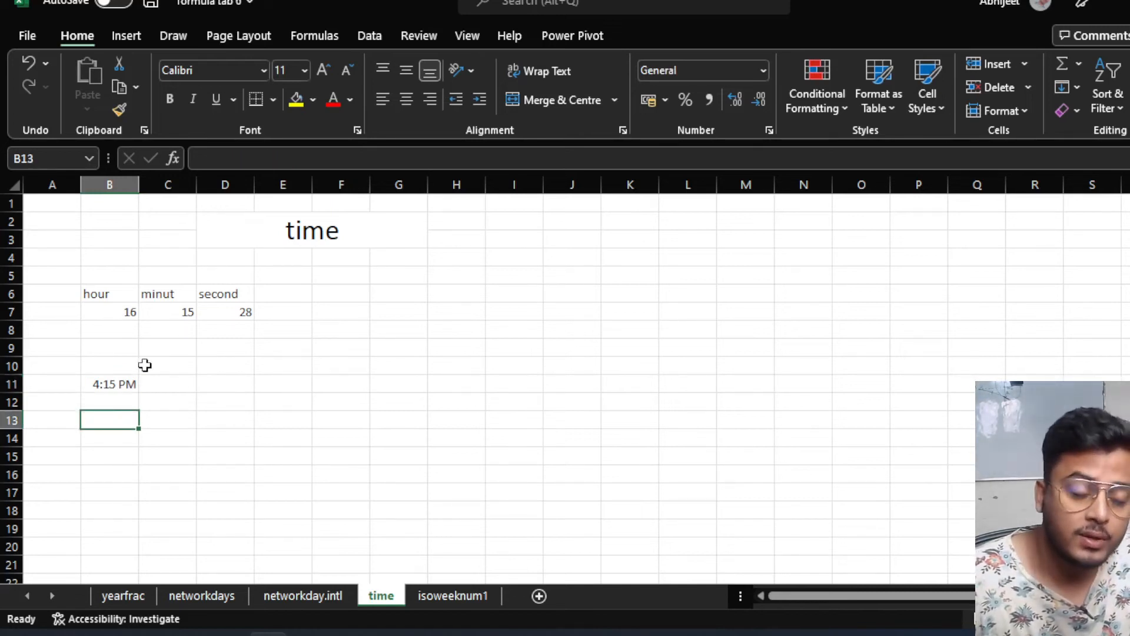
Switch to the isoweeknum1 sheet and examine the January 2023 dates and their weekdays in B7:C13.
click(431, 597)
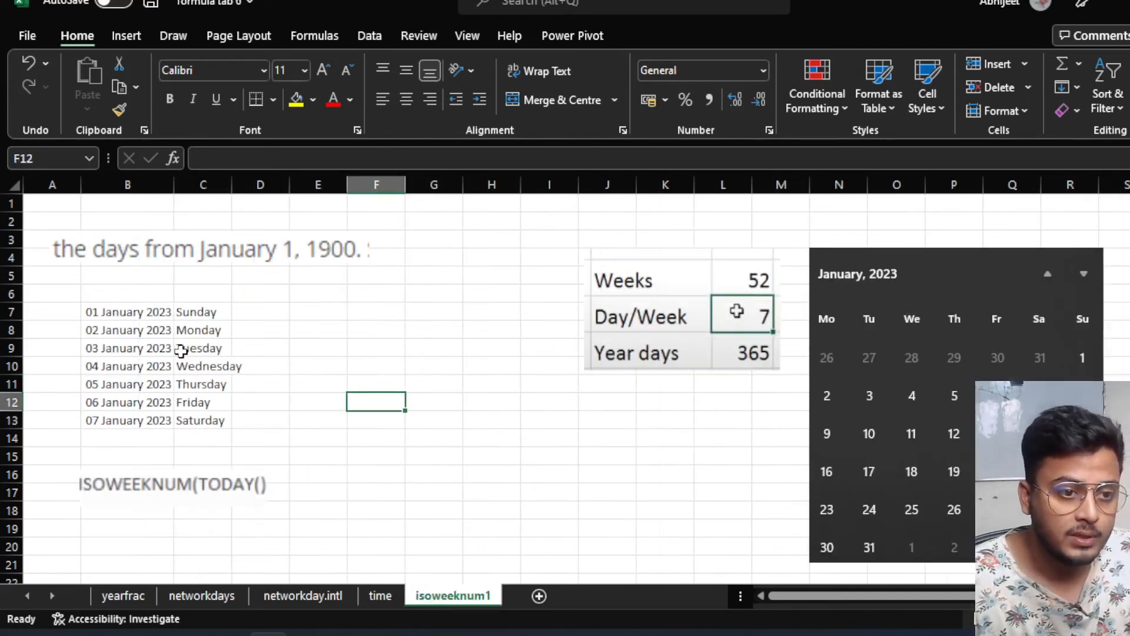
click(310, 304)
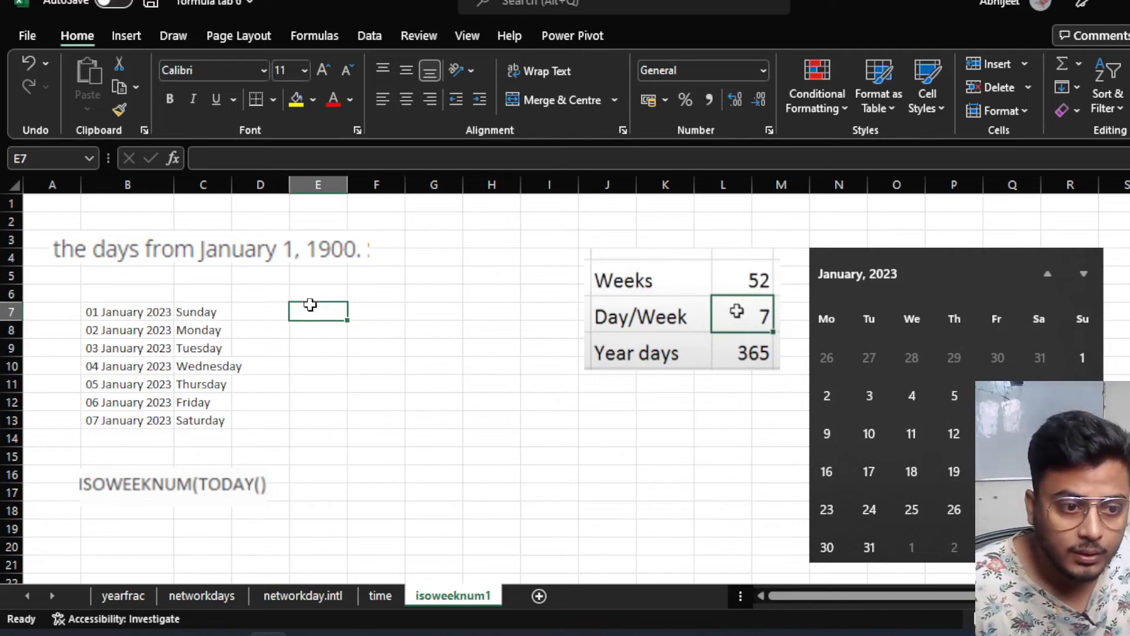
click(120, 315)
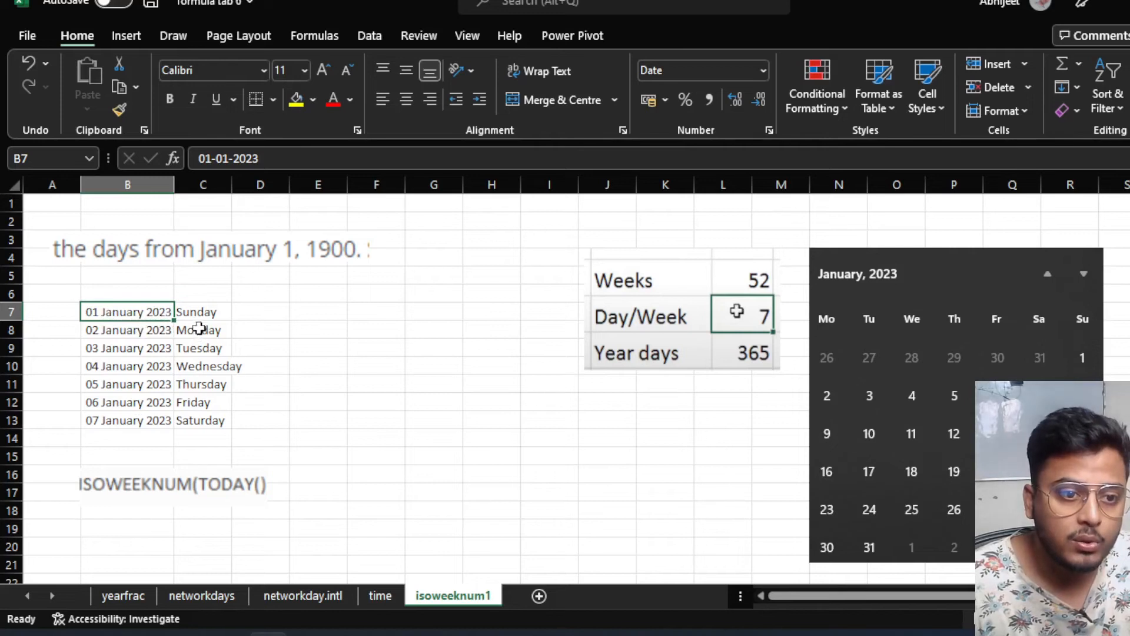
click(196, 312)
click(101, 314)
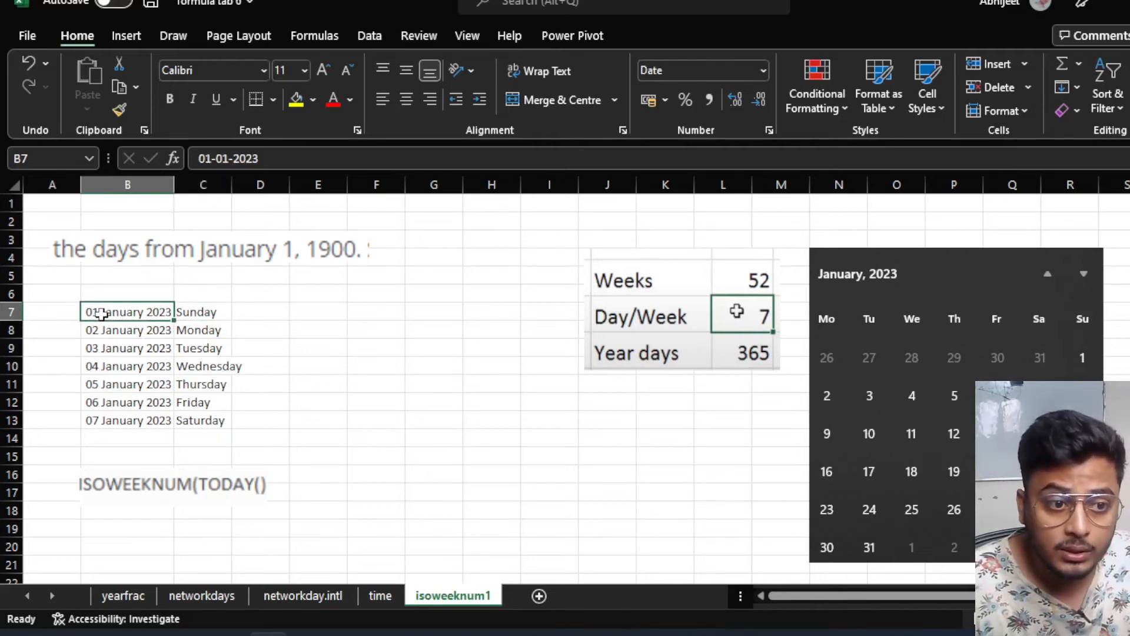
click(197, 311)
click(198, 330)
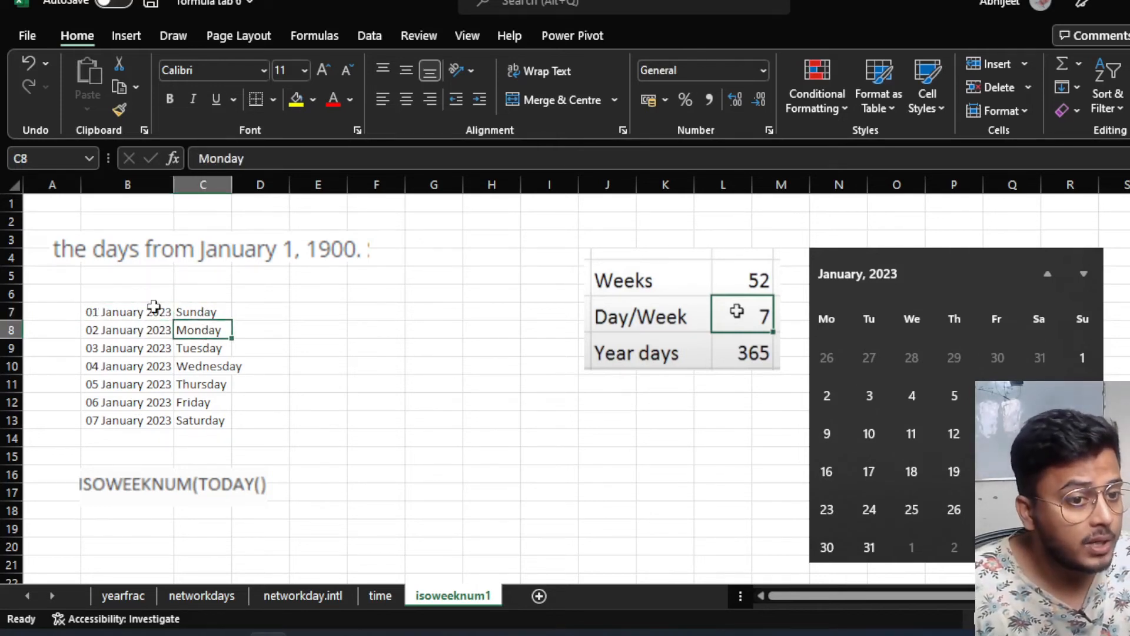
click(192, 312)
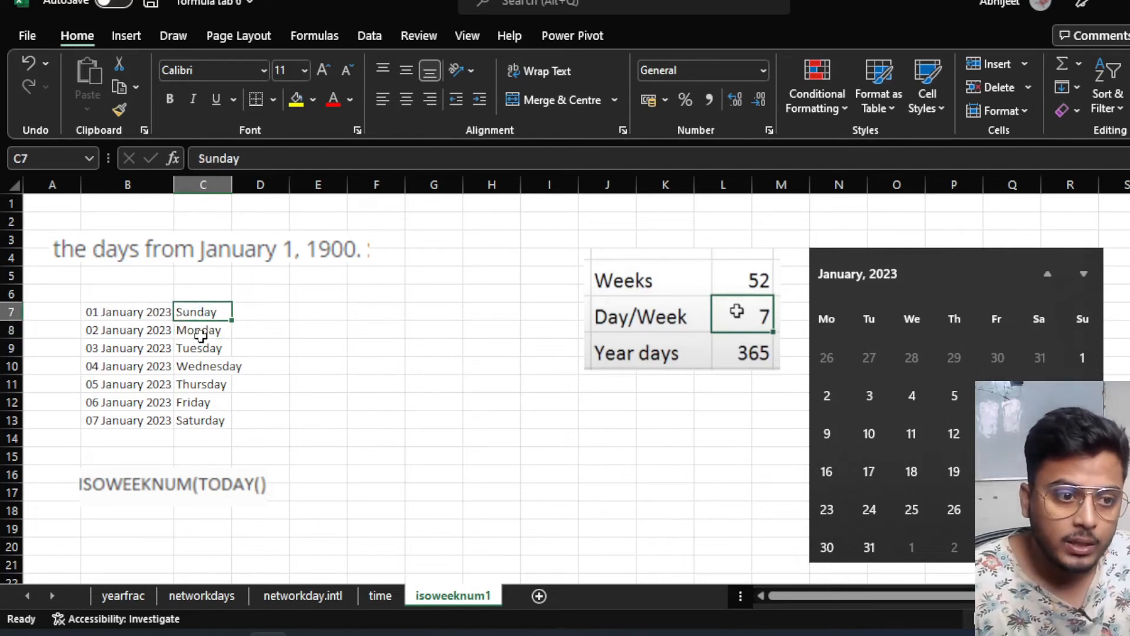
click(198, 330)
click(202, 349)
click(201, 367)
click(200, 384)
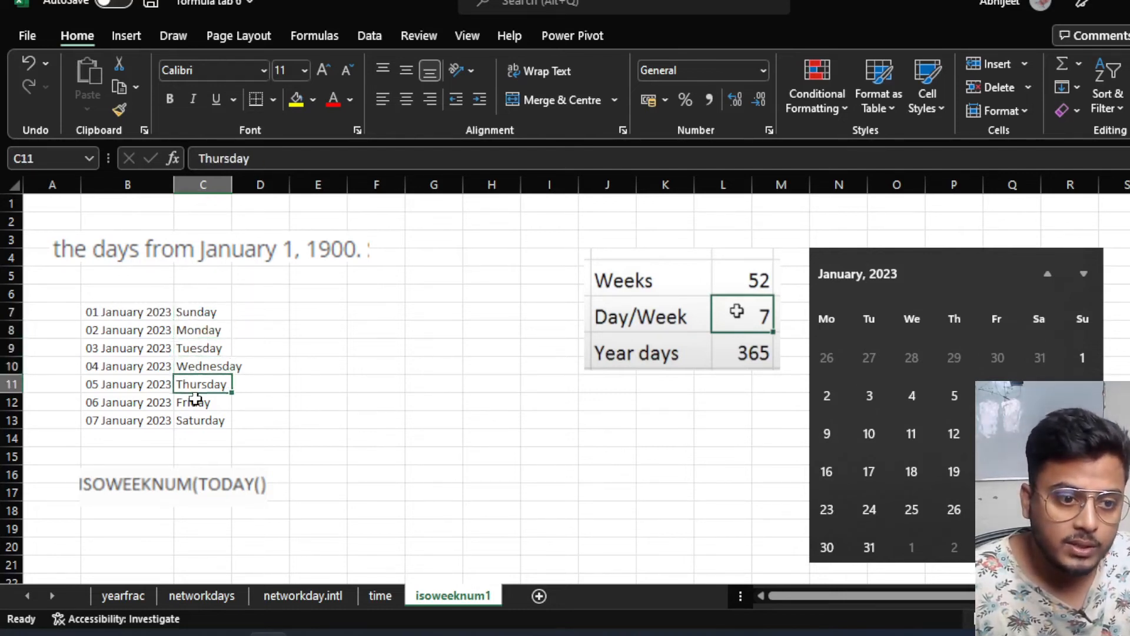
click(196, 402)
click(198, 420)
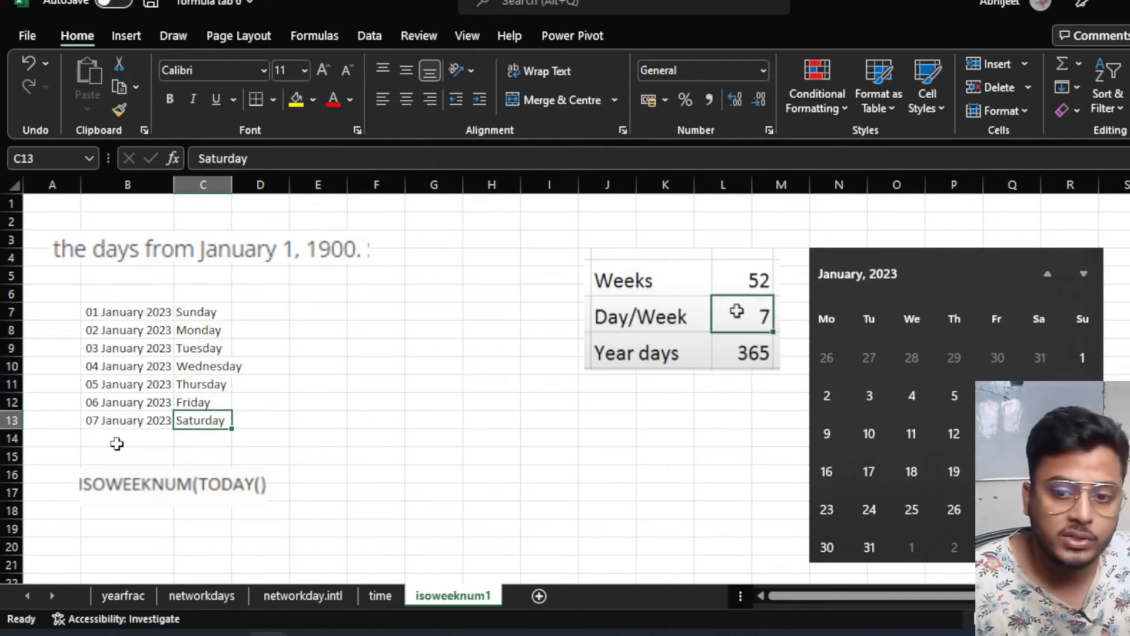
Move the January 2023 calendar picture up and to the right, and widen column C to fit the weekday names.
drag(974, 291, 1001, 247)
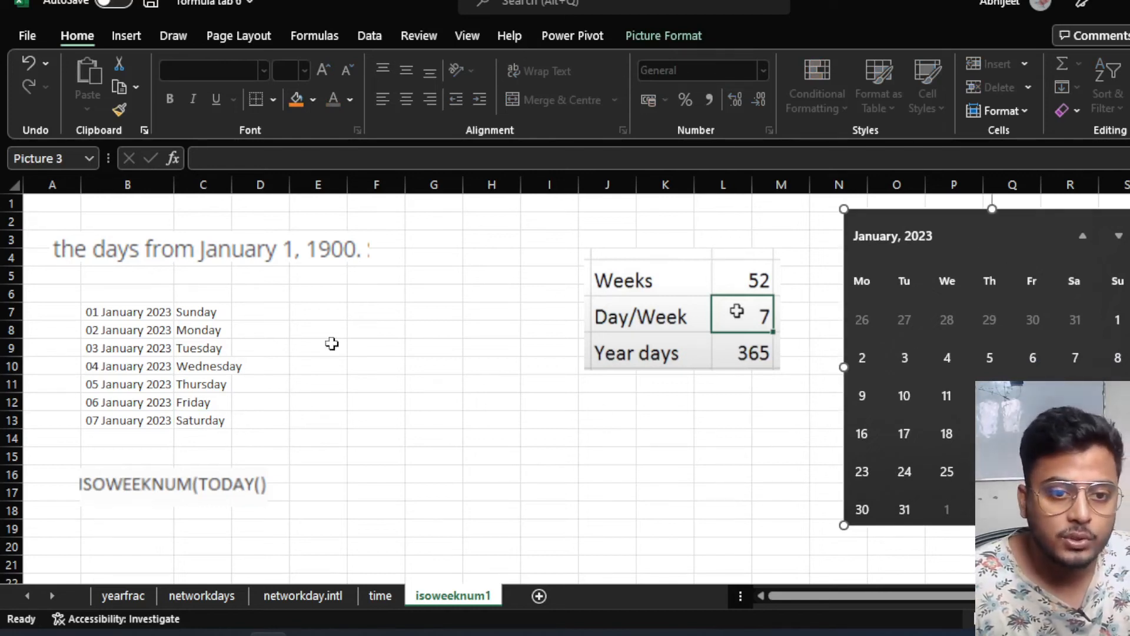
drag(231, 185, 240, 185)
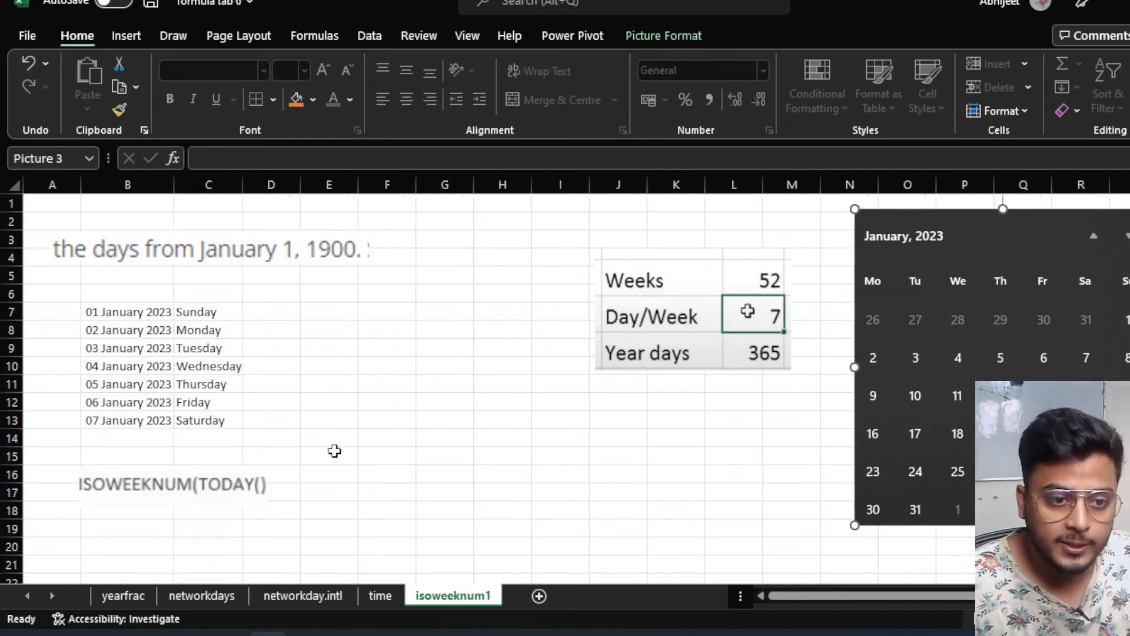
click(333, 453)
scroll(335, 450, down, 4)
scroll(335, 451, up, 4)
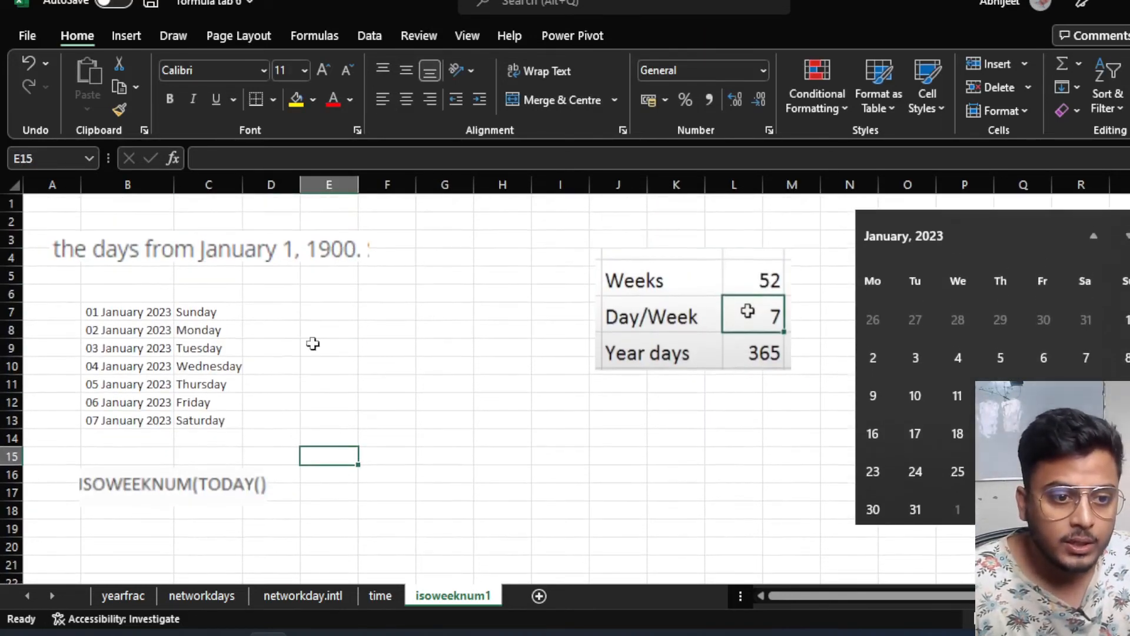
Enter =ISOWEEKNUM(B7) in D7 to get the ISO week number of 01 January 2023.
click(280, 310)
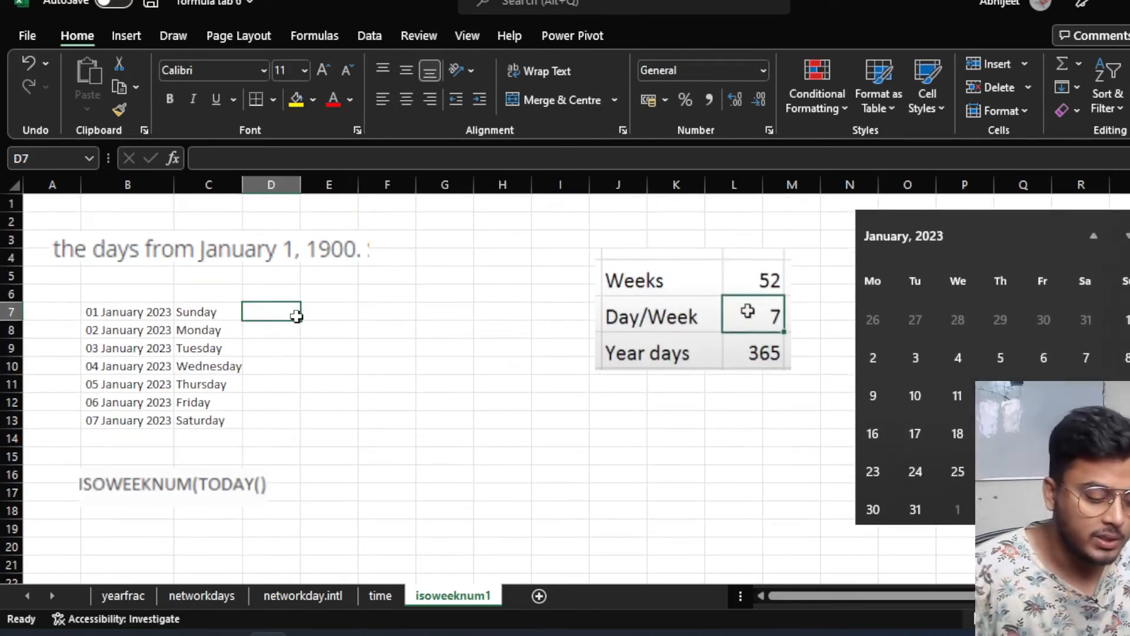
text(=iso)
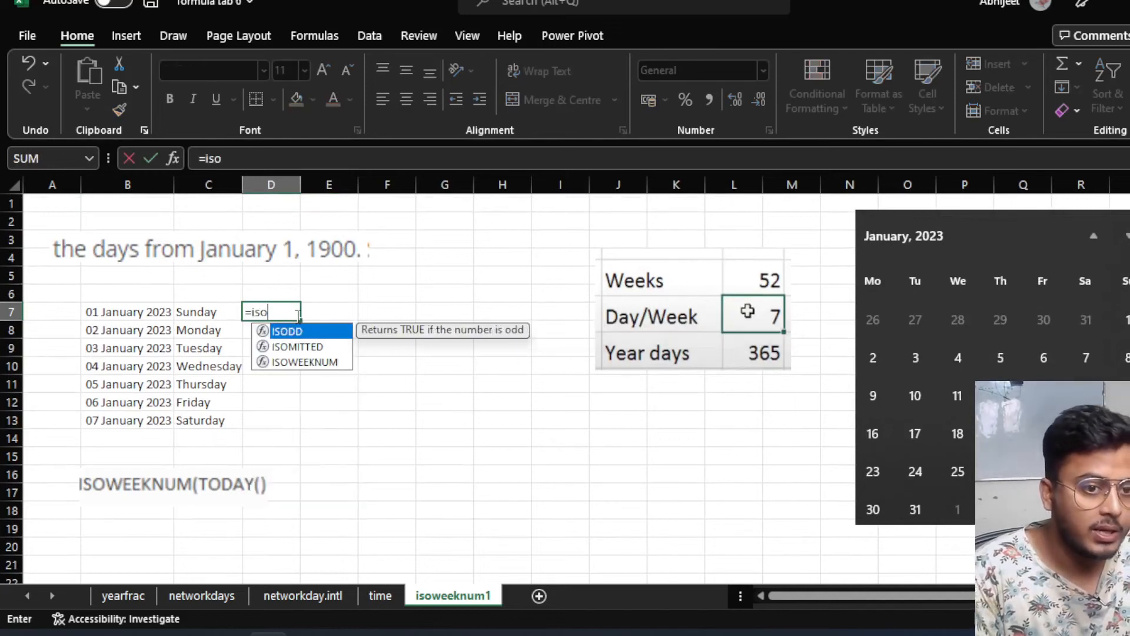
key(Down)
key(Down)
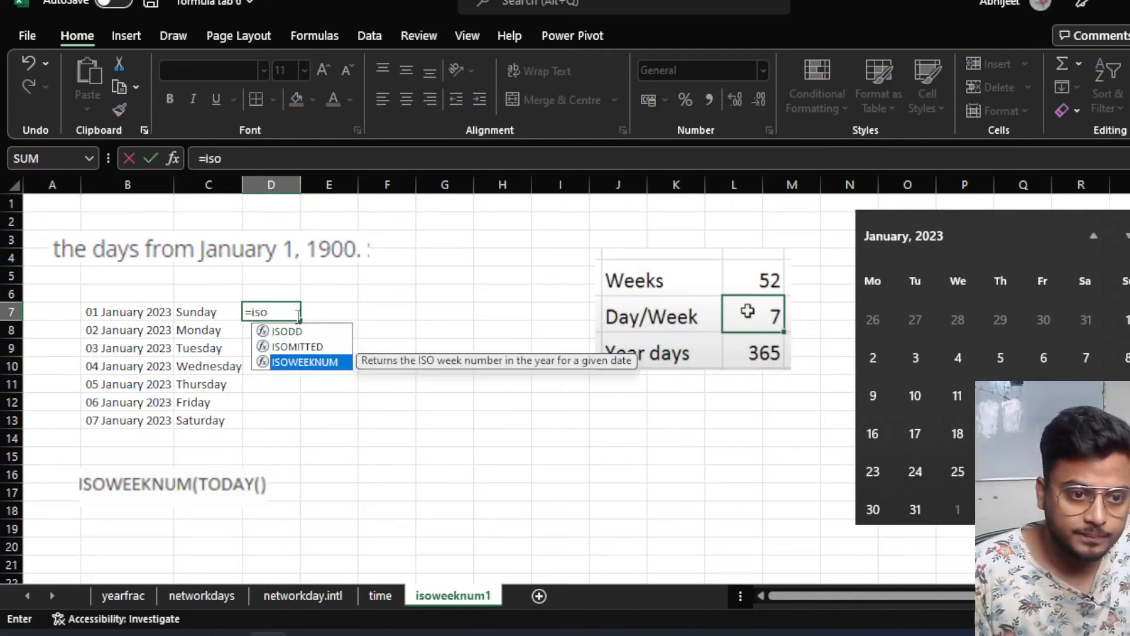
key(Tab)
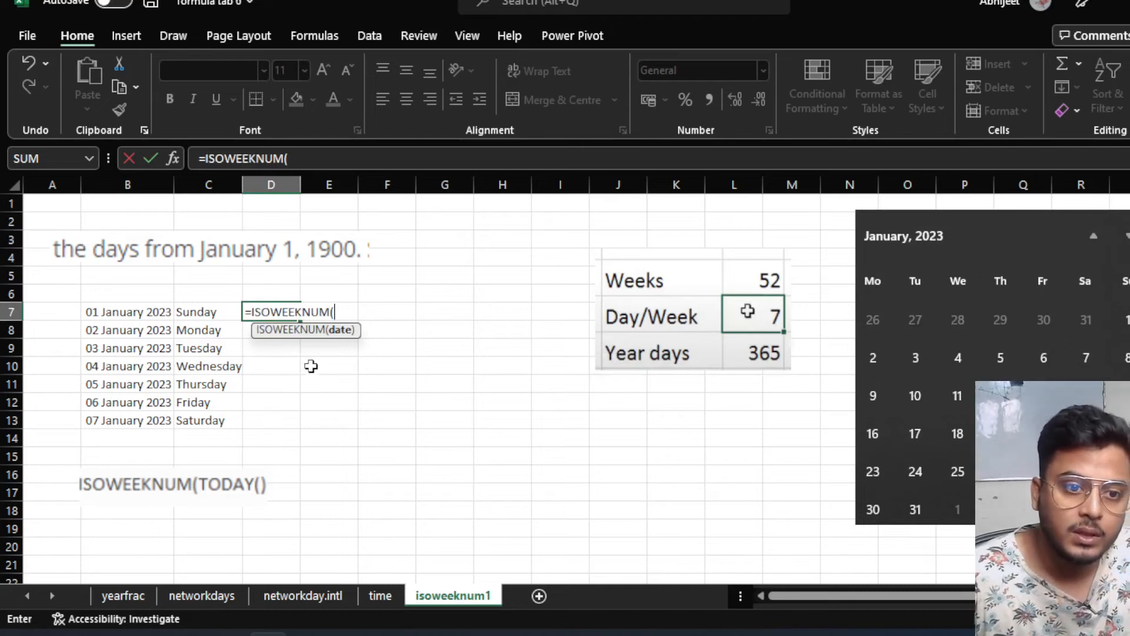
click(123, 312)
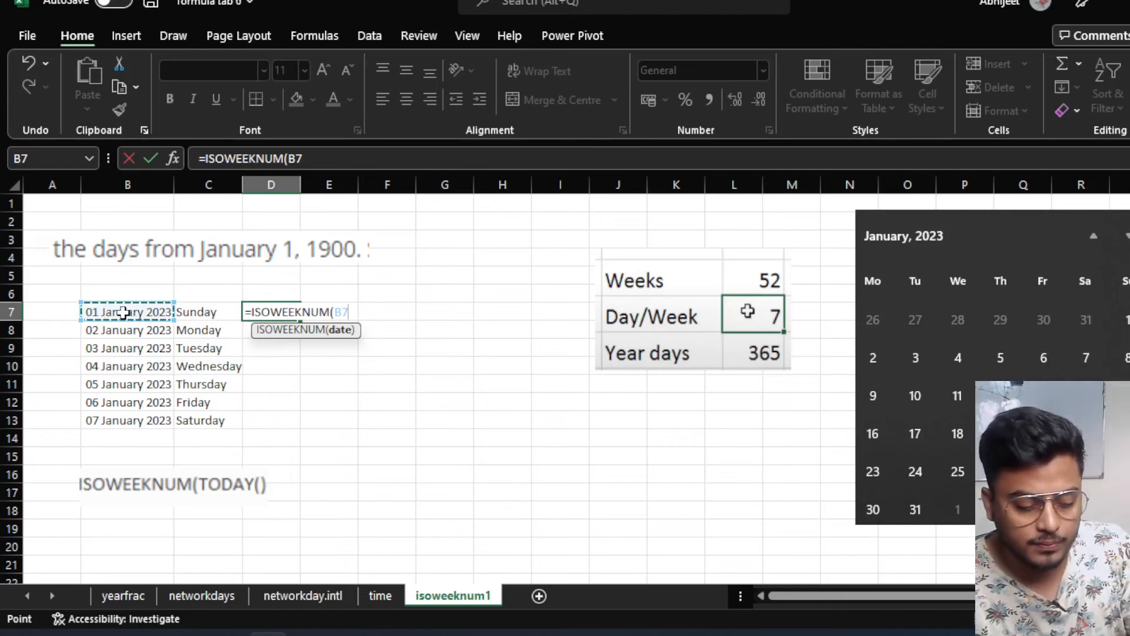
text())
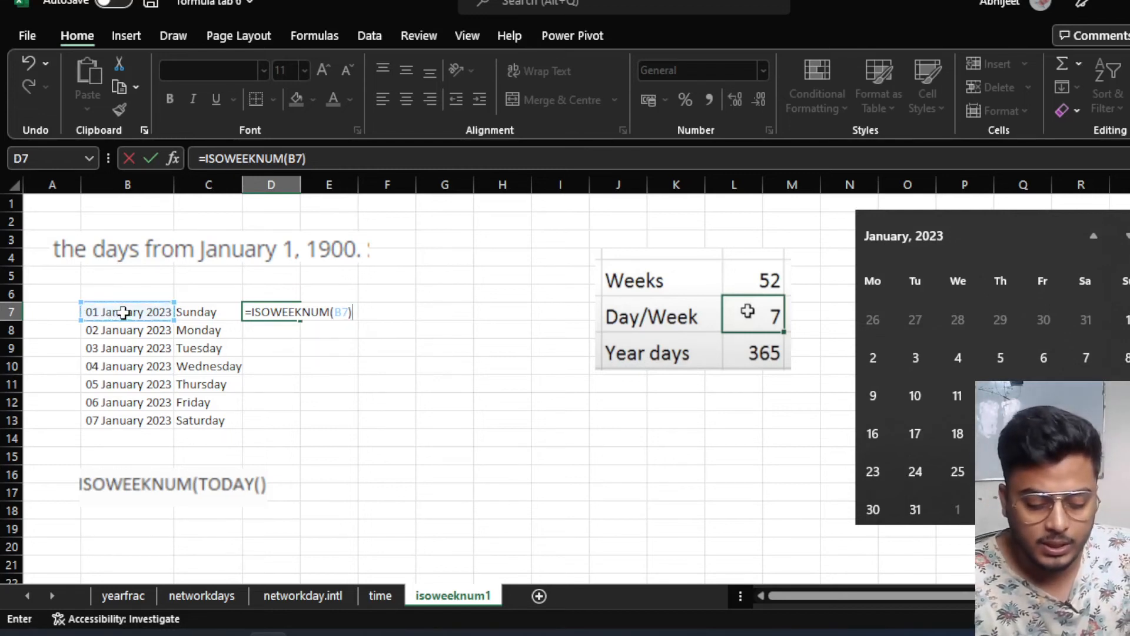
key(Return)
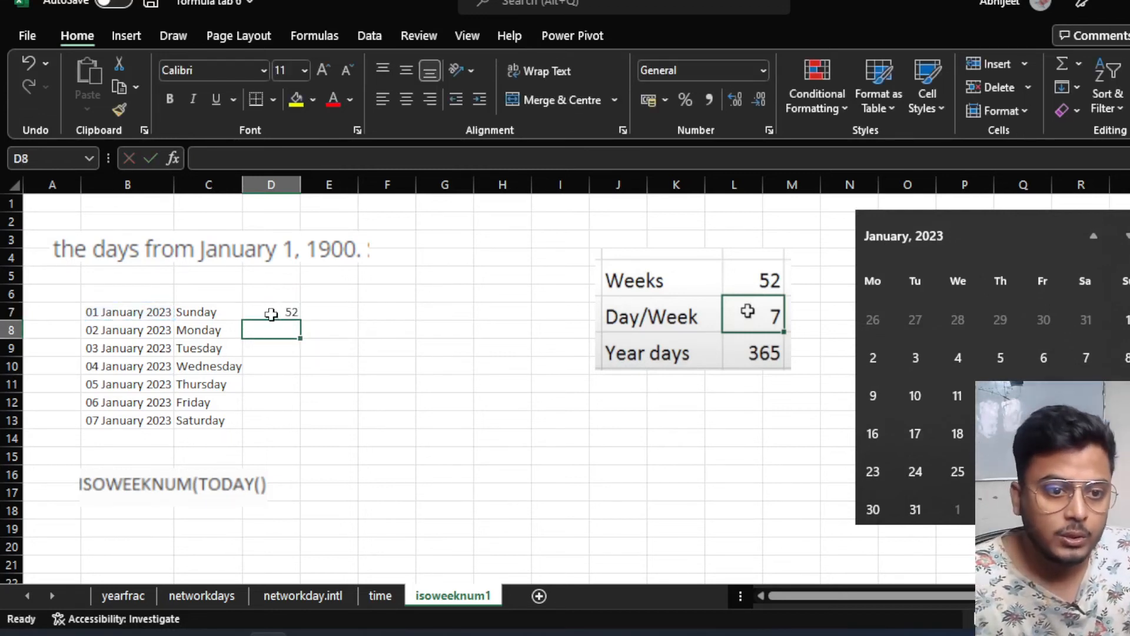
click(270, 314)
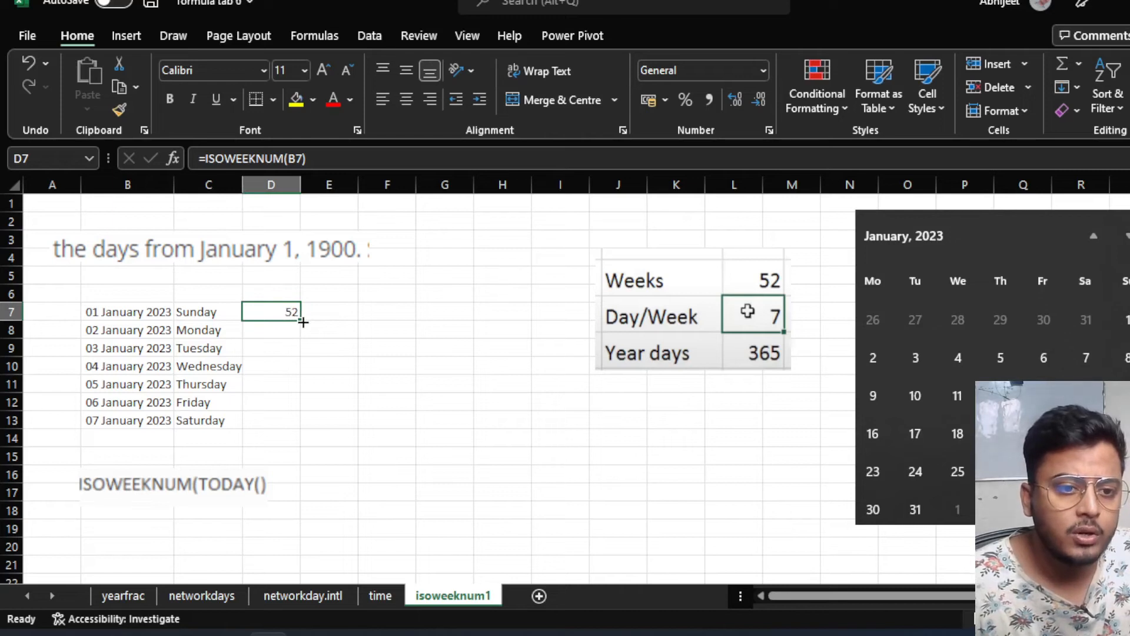
Copy the ISOWEEKNUM formula from D7 down to D13 and check the week numbers against the dates.
drag(301, 321, 298, 422)
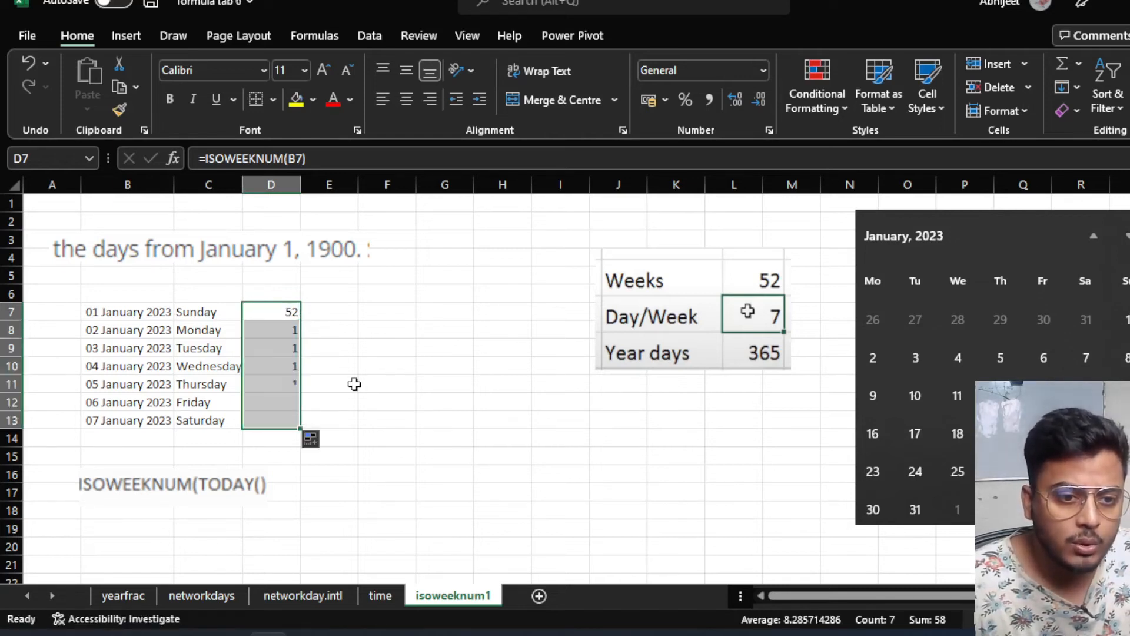
click(332, 382)
click(270, 399)
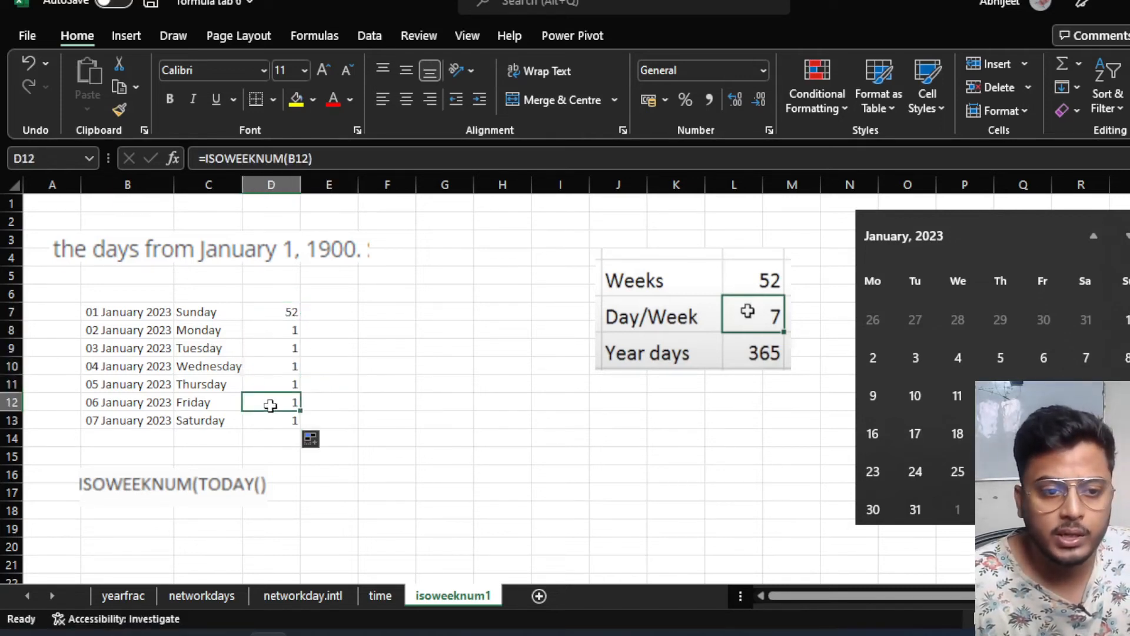
click(281, 344)
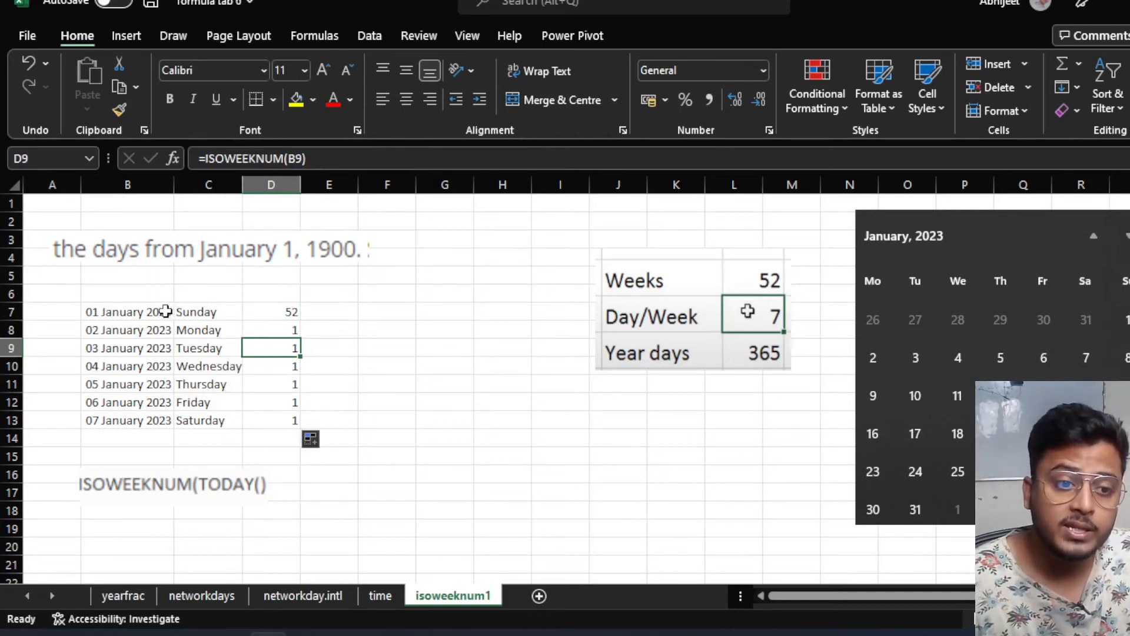
click(198, 312)
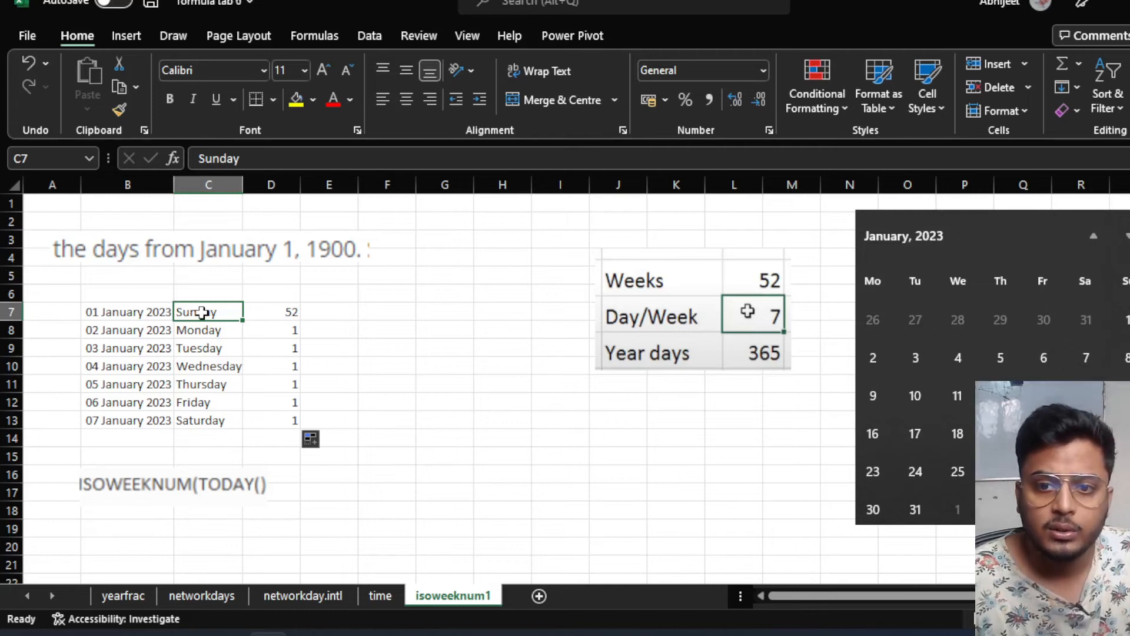
Move the January 2023 calendar picture slightly left and up, and circle its first week row, 26 to 1, with the red pen.
drag(1004, 235, 975, 222)
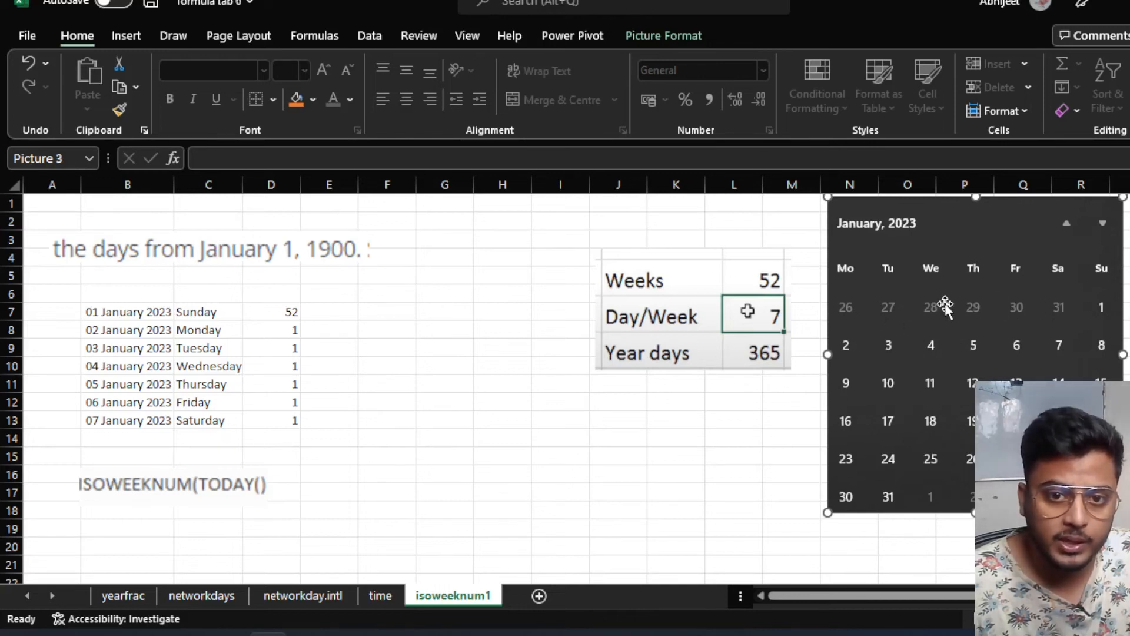
click(370, 36)
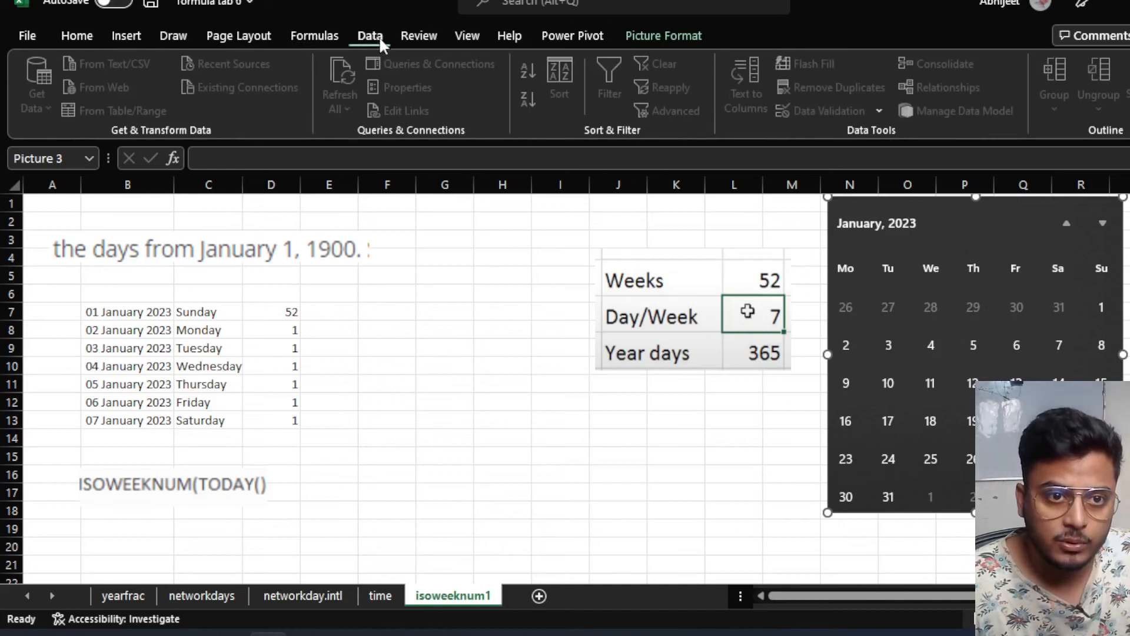
click(179, 36)
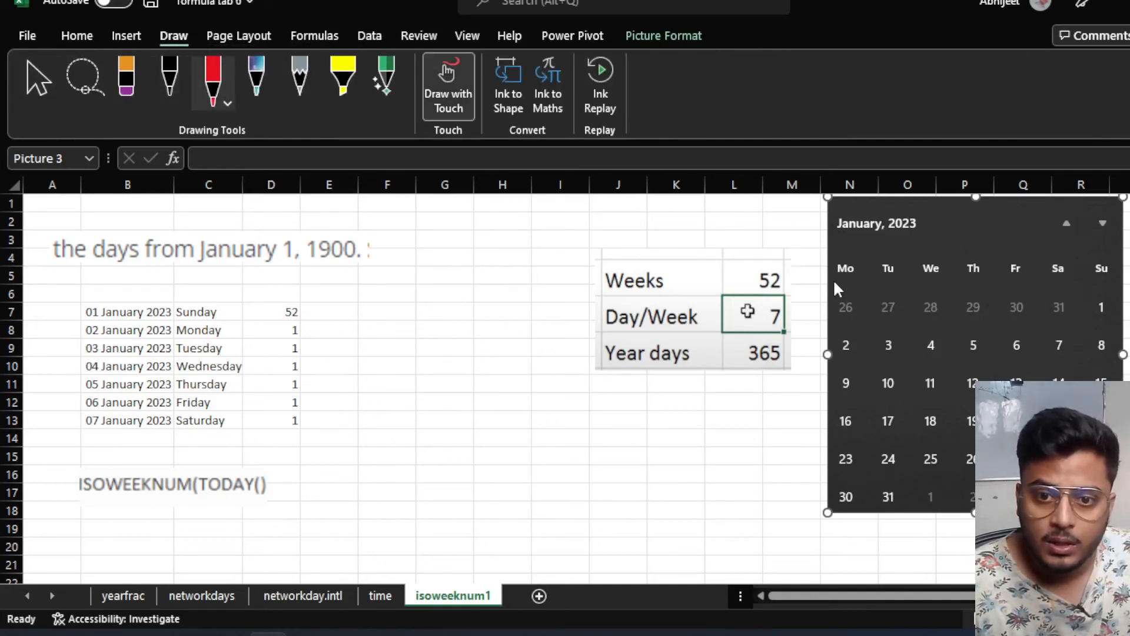
mouse_move(843, 294)
mouse_down()
mouse_move(830, 311)
mouse_move(847, 321)
mouse_move(1121, 324)
mouse_move(1039, 296)
mouse_move(842, 297)
mouse_up()
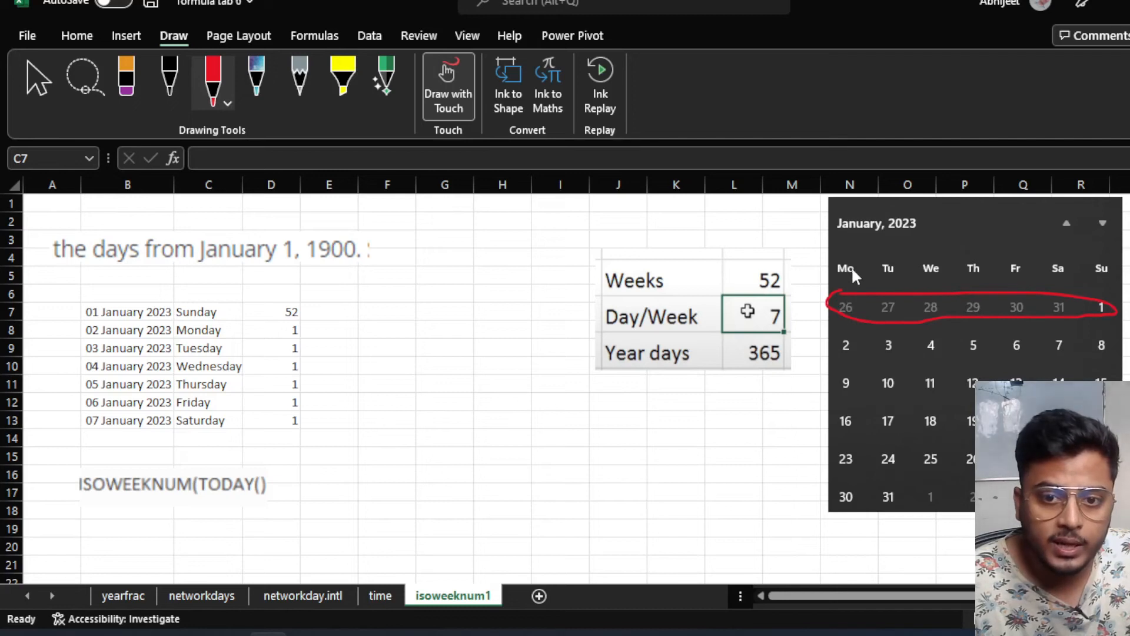
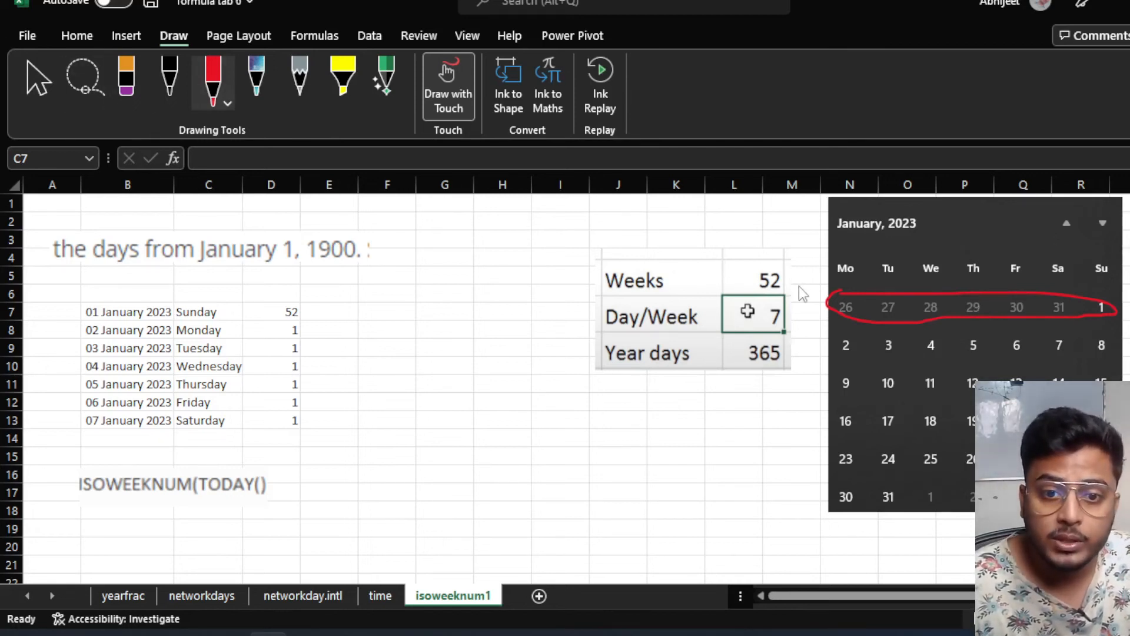
Tick the Weeks value 52 and circle the Mondays 2 and 9 on the calendar with the red pen.
drag(781, 282, 800, 267)
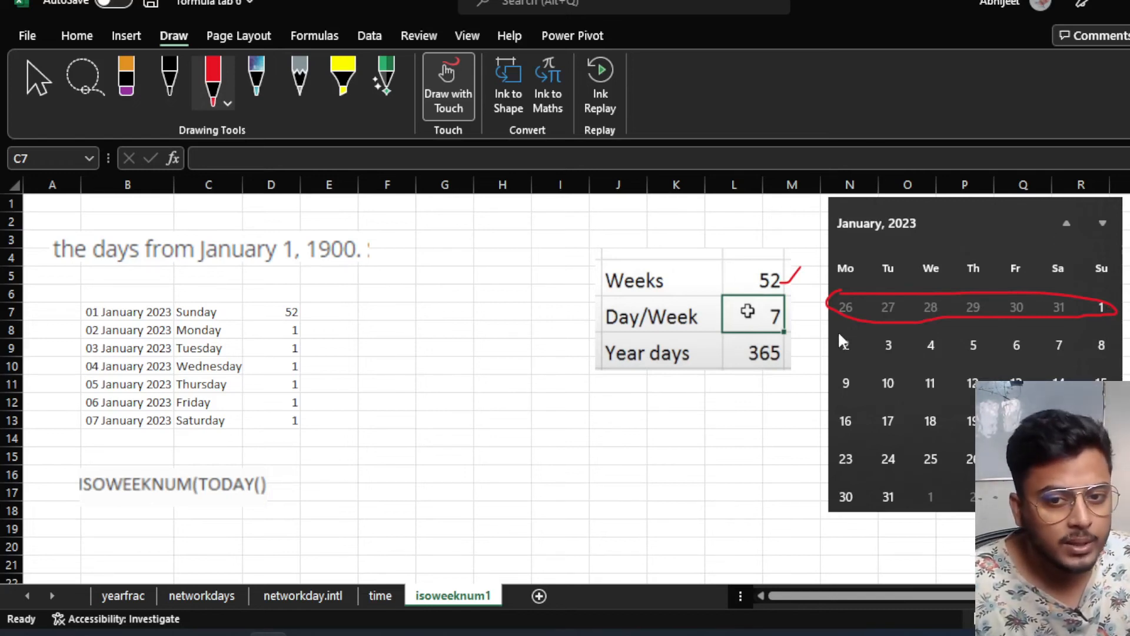
mouse_move(839, 332)
mouse_down()
mouse_move(836, 359)
mouse_move(853, 363)
mouse_move(858, 339)
mouse_up()
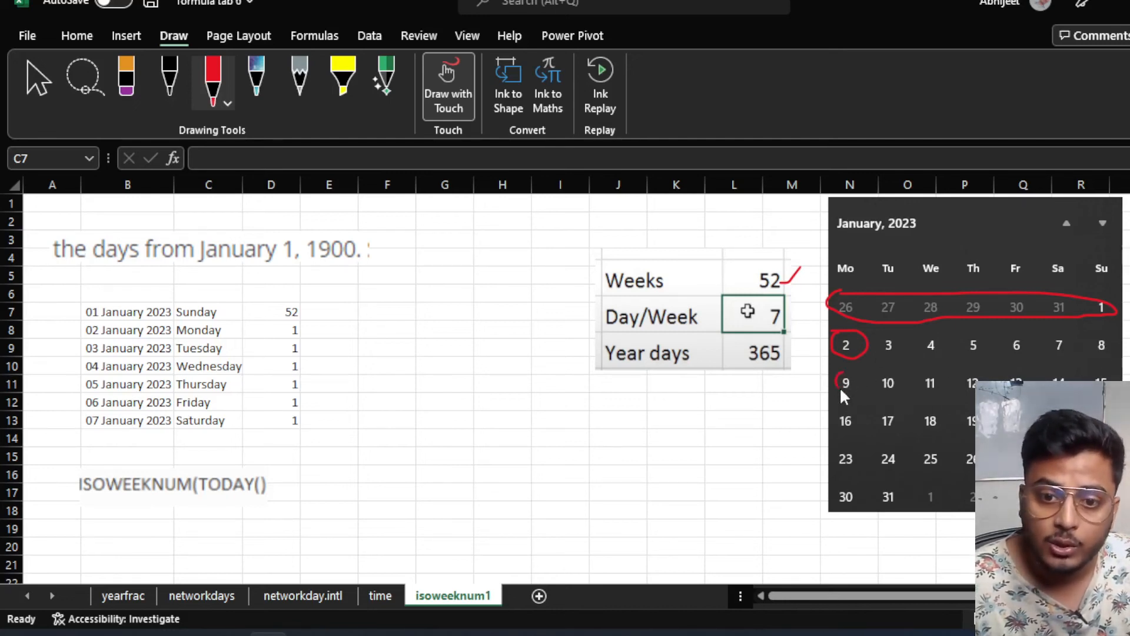
mouse_move(852, 395)
mouse_down()
mouse_move(857, 377)
mouse_move(838, 384)
mouse_up()
click(39, 82)
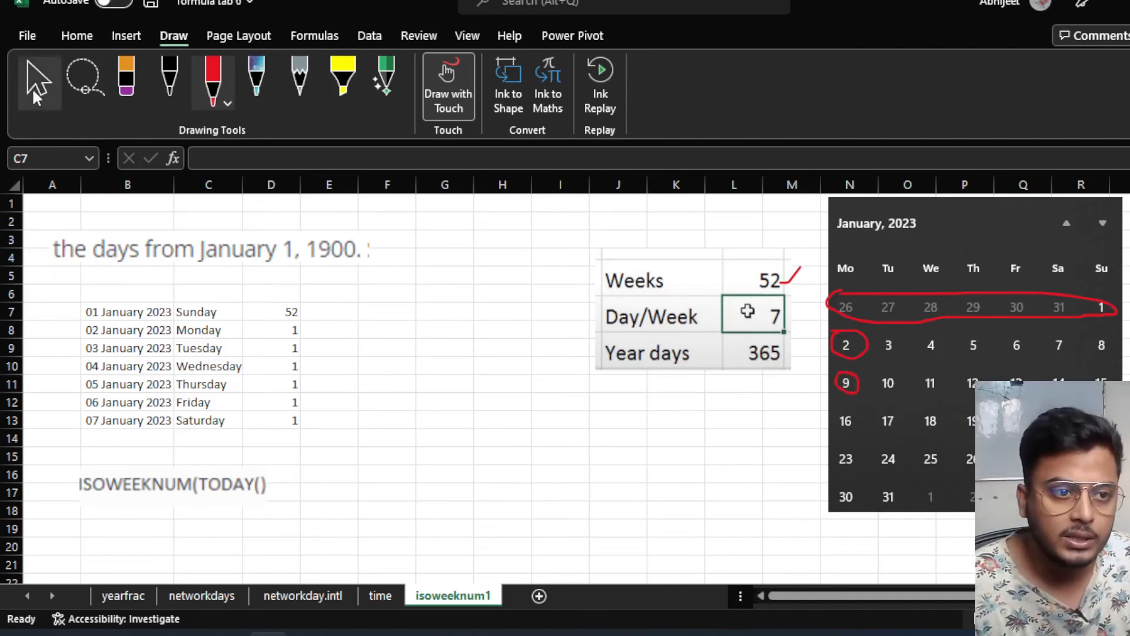
Extend the dates in column B and the weekdays in column C down to row 15, ending at Monday 09 January 2023.
click(109, 437)
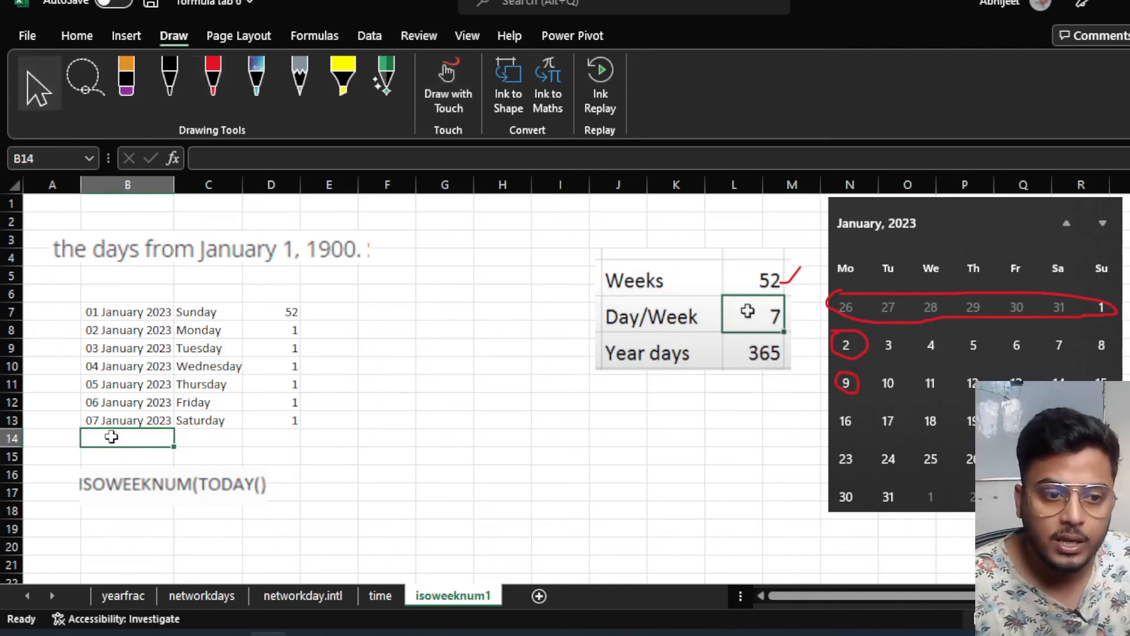
click(126, 422)
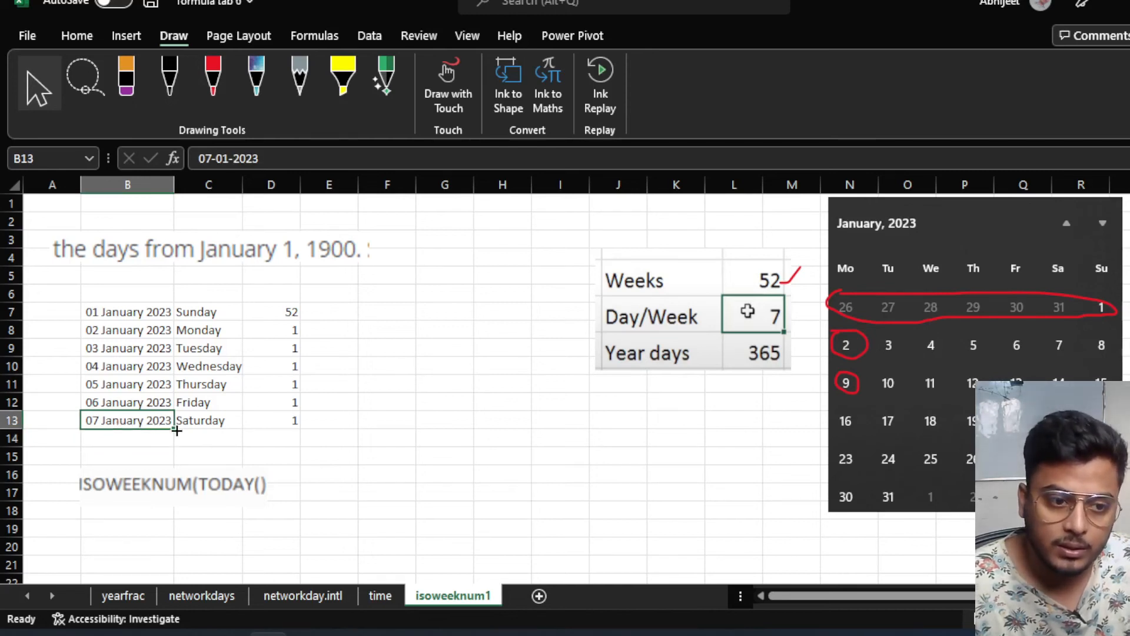
drag(177, 430, 171, 457)
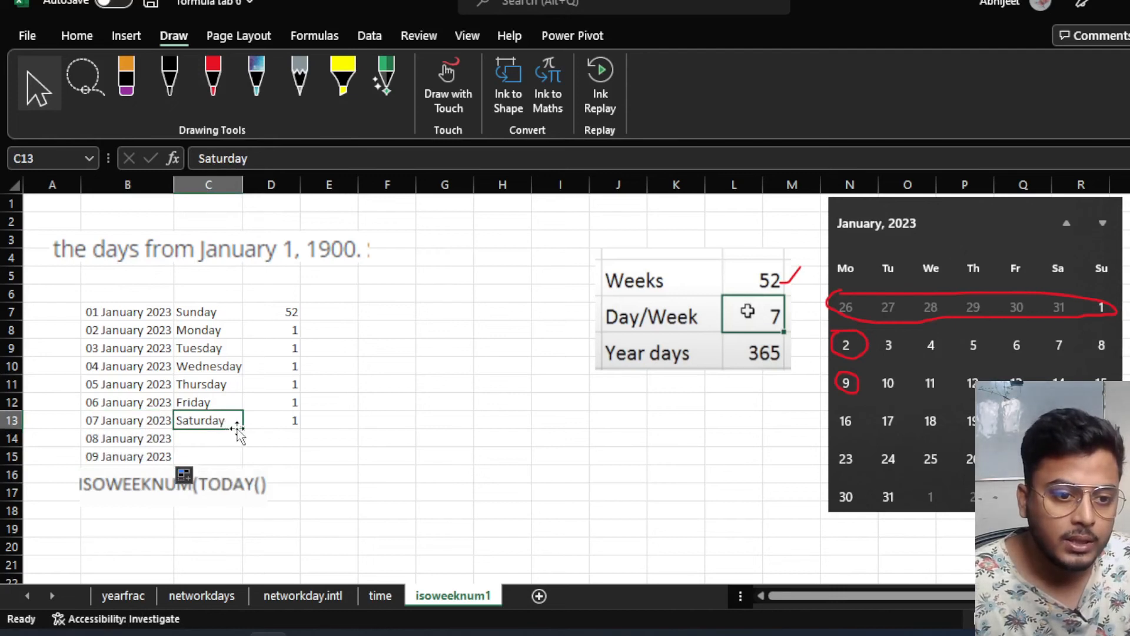
drag(242, 429, 236, 464)
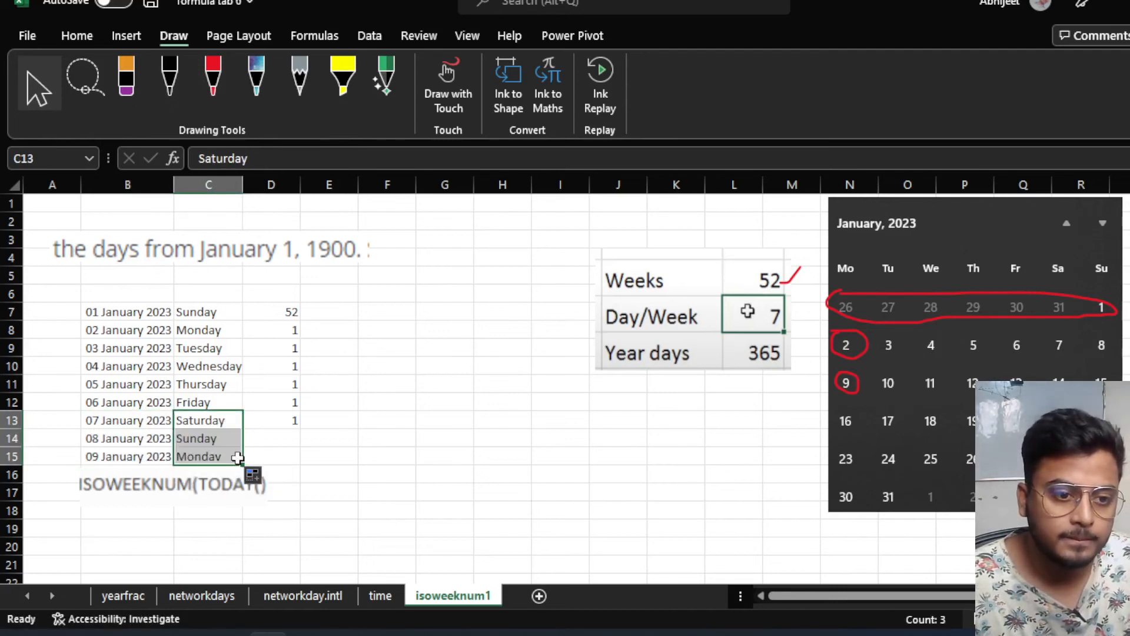
Copy the ISOWEEKNUM formula from D13 down to D15.
click(293, 423)
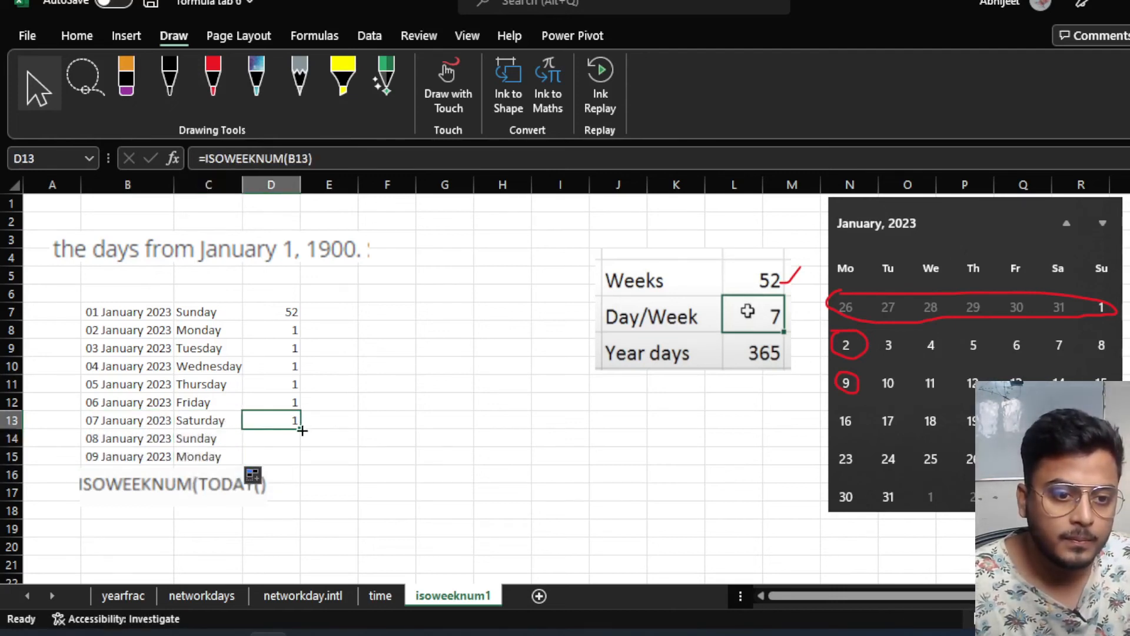
drag(299, 430, 300, 465)
click(341, 436)
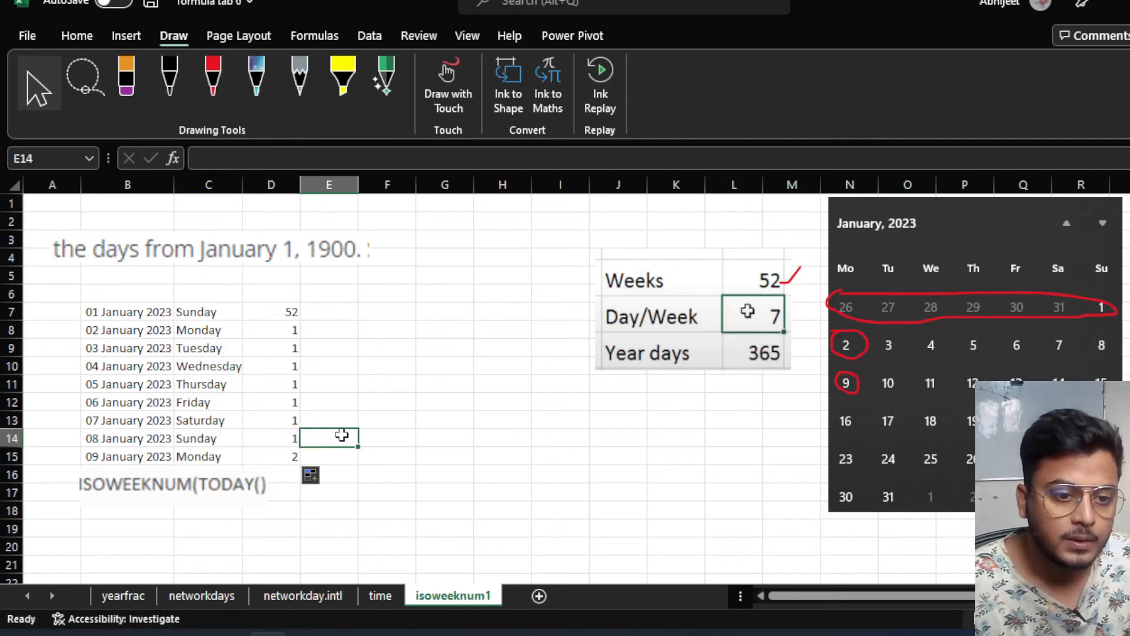
Move the ISOWEEKNUM(TODAY() picture down to about row 20, clear of the table, and check the date, weekday and week number in row 15.
click(130, 474)
click(129, 457)
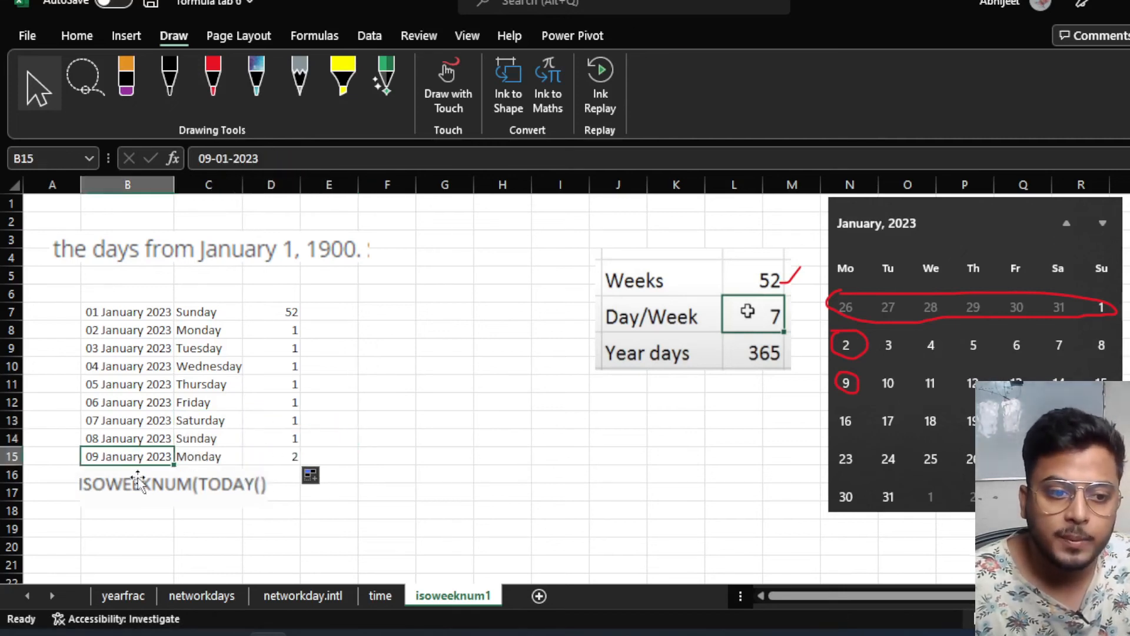
click(141, 485)
drag(141, 485, 150, 543)
click(136, 459)
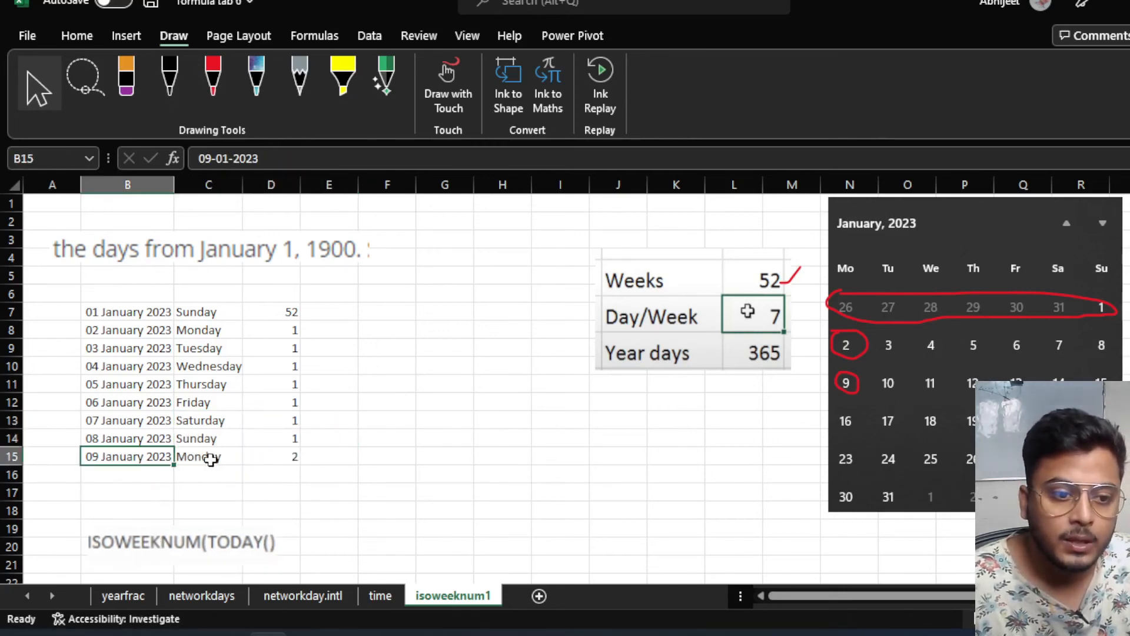
click(213, 457)
click(278, 458)
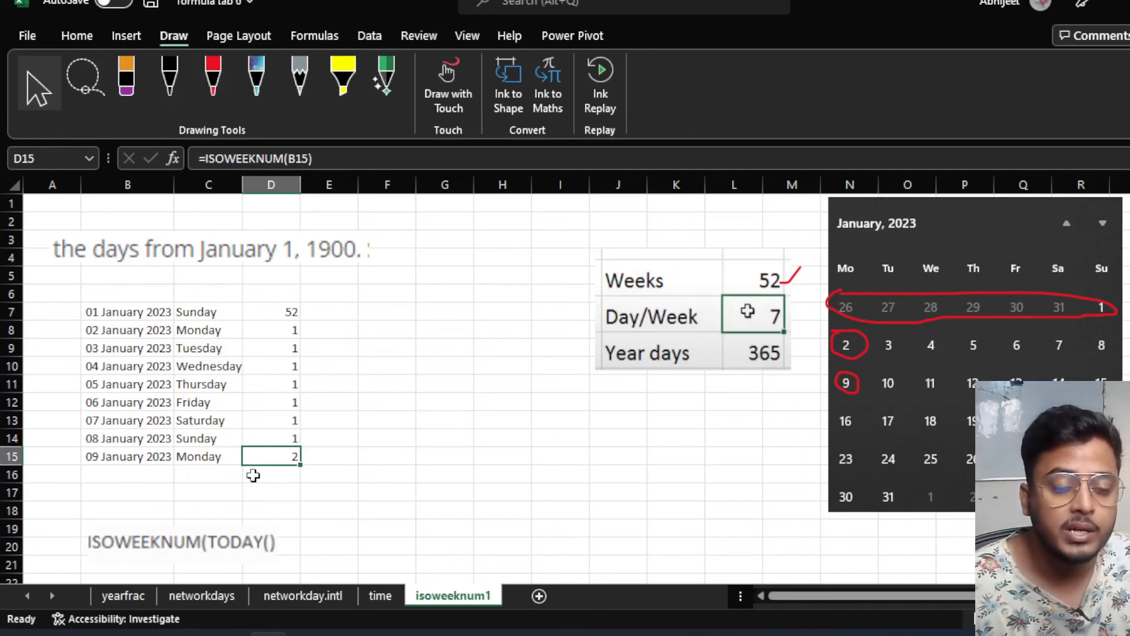
Enter =ISOWEEKNUM(TODAY()) in H15 to get the ISO week number of the current date.
scroll(253, 475, down, 4)
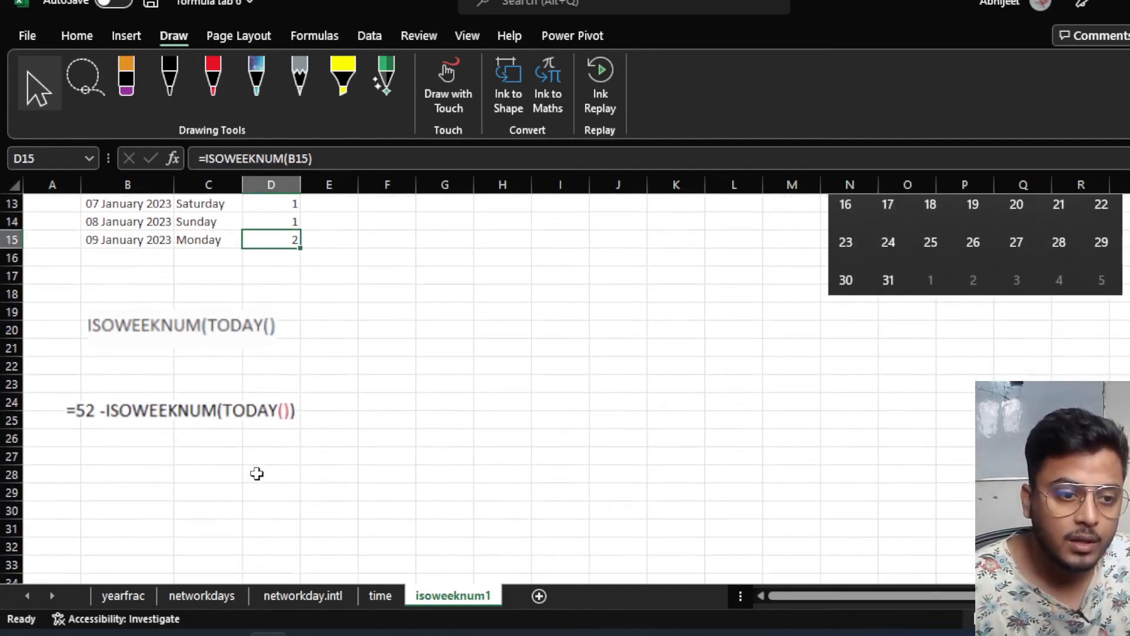
scroll(257, 473, up, 2)
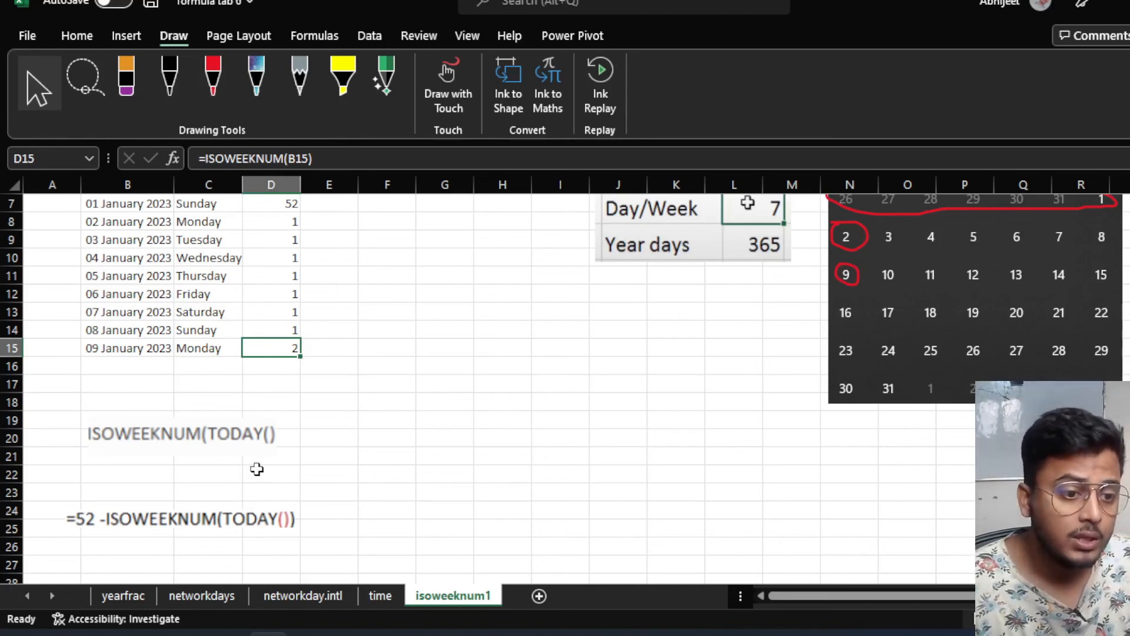
scroll(256, 469, down, 1)
scroll(256, 469, down, 1)
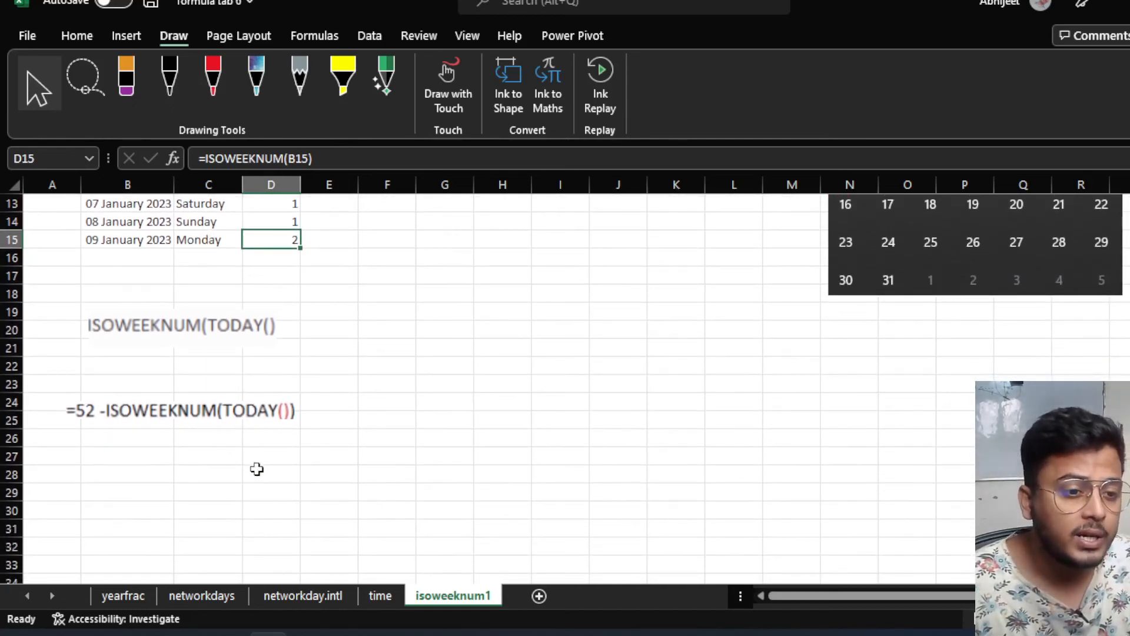
scroll(256, 469, up, 2)
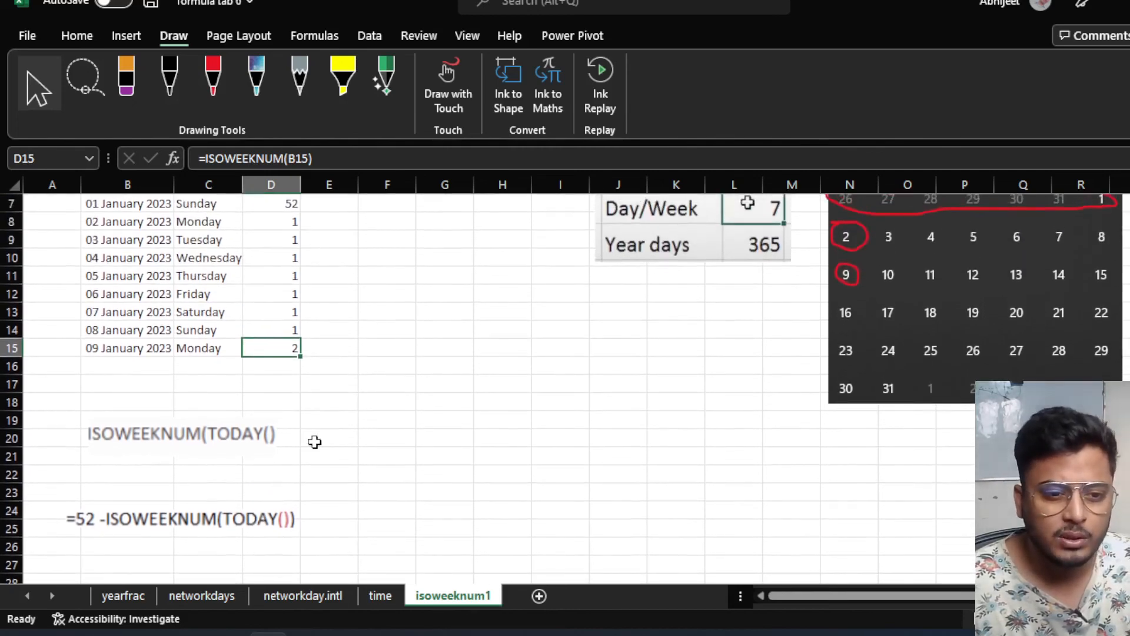
scroll(316, 441, up, 2)
click(479, 455)
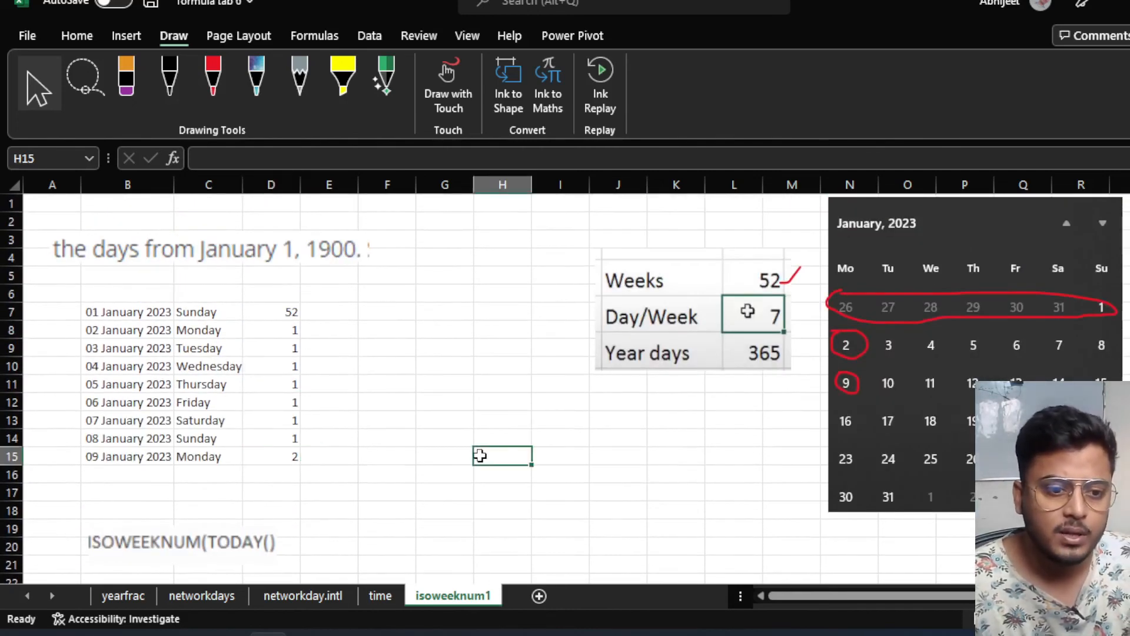
text(=iso)
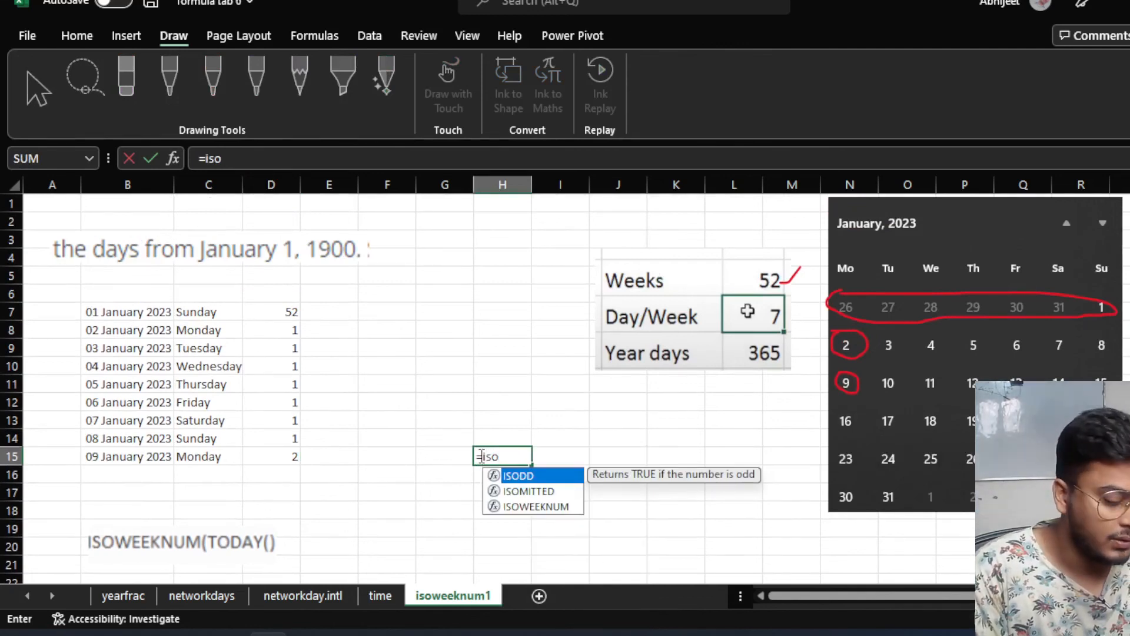
text(w)
key(Tab)
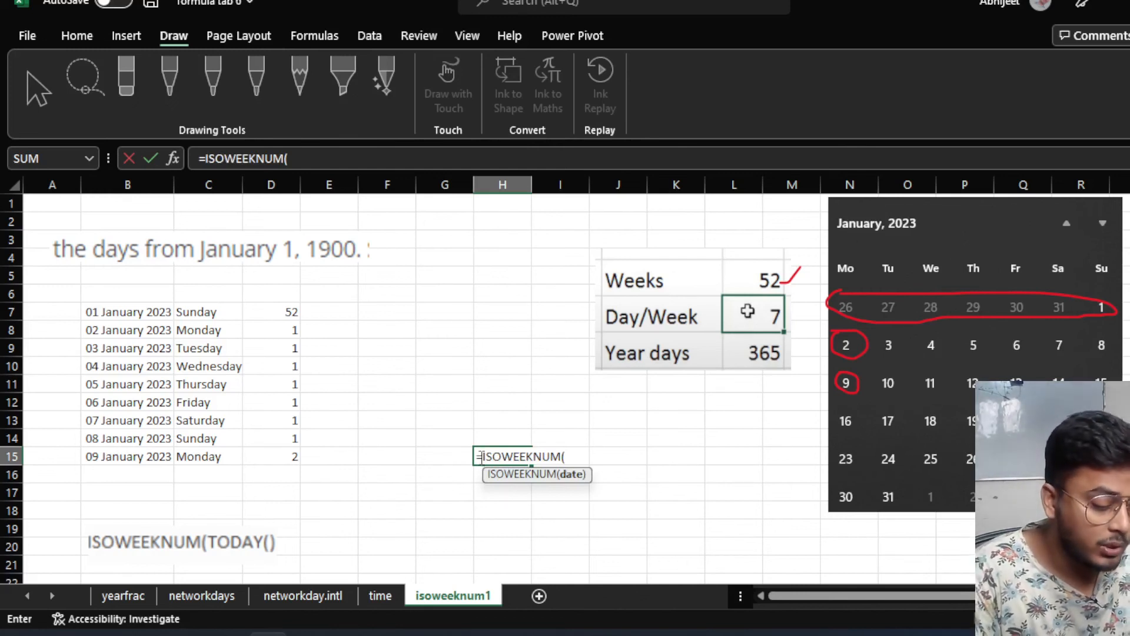
text(toda)
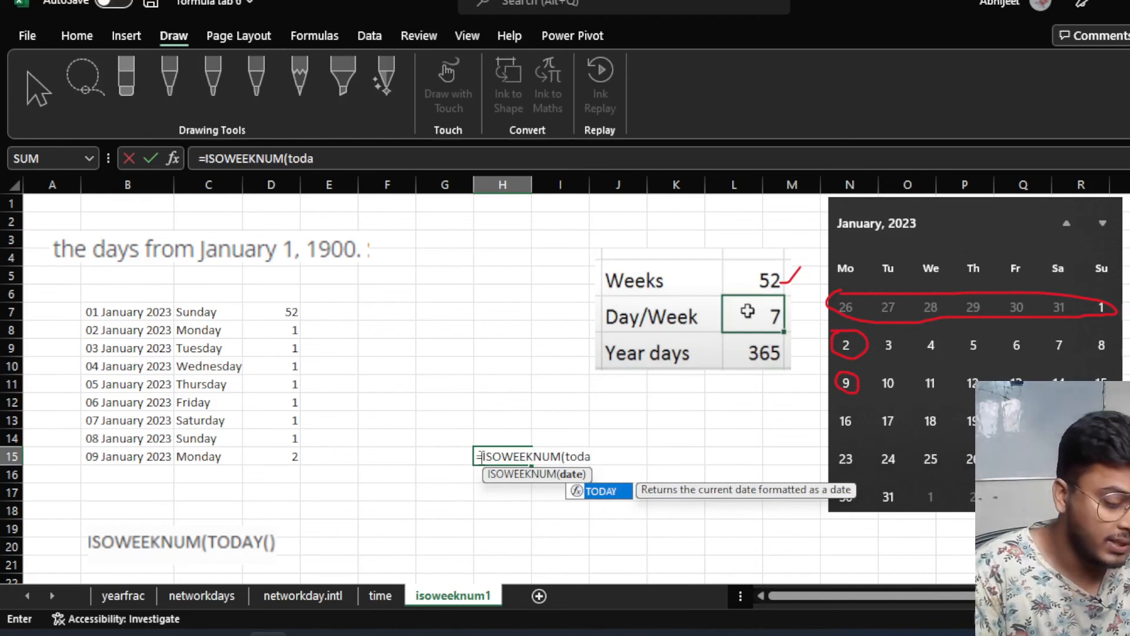
key(Tab)
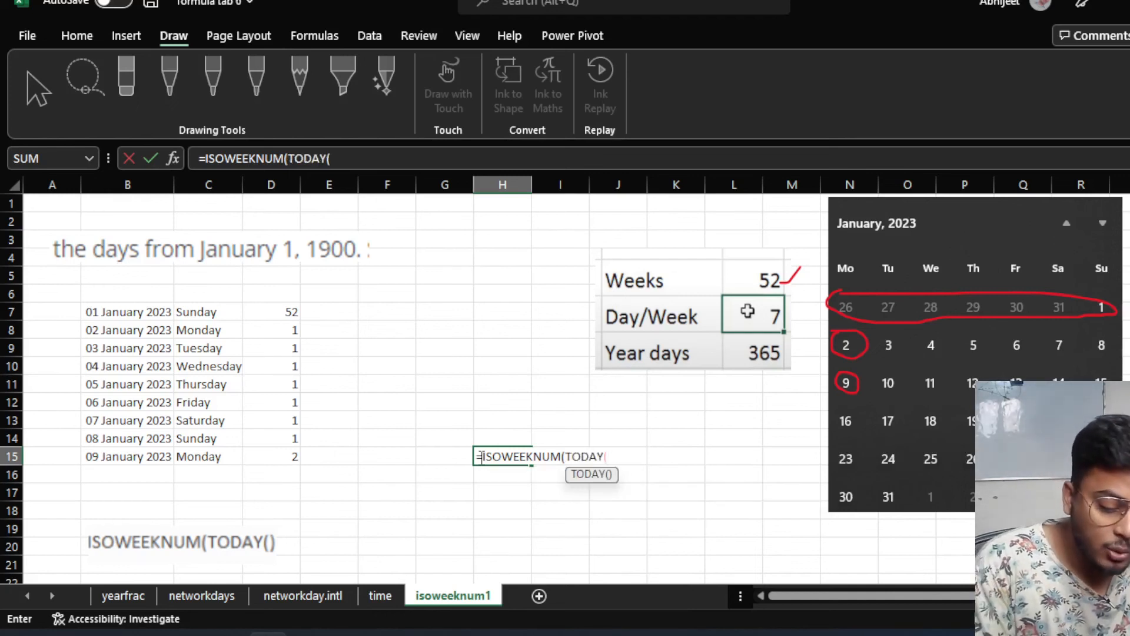
text()))
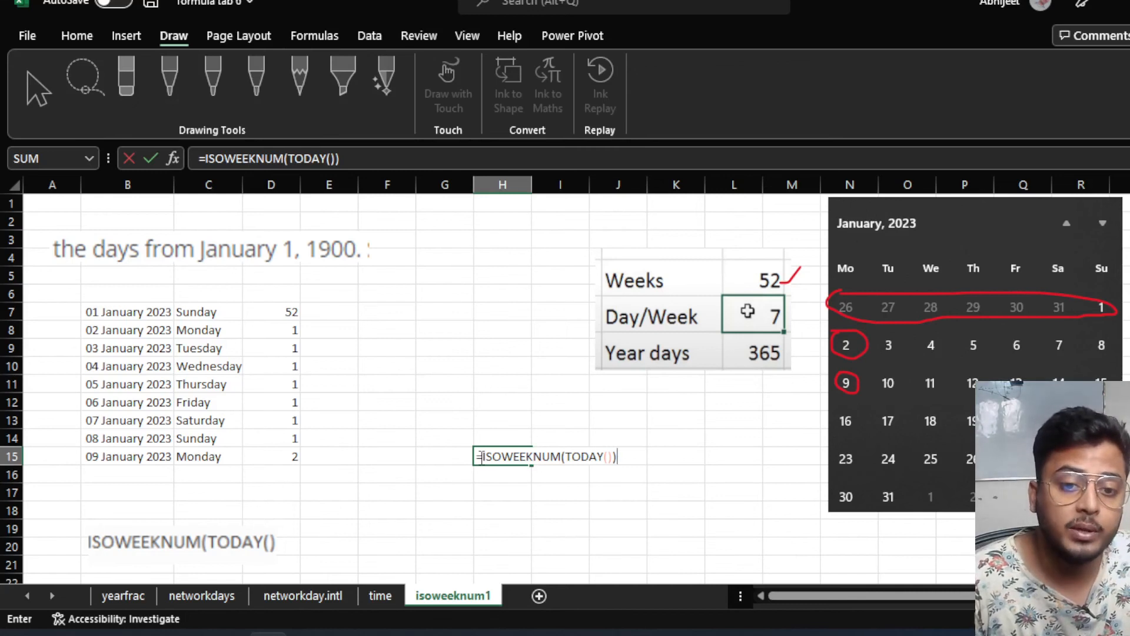
key(Return)
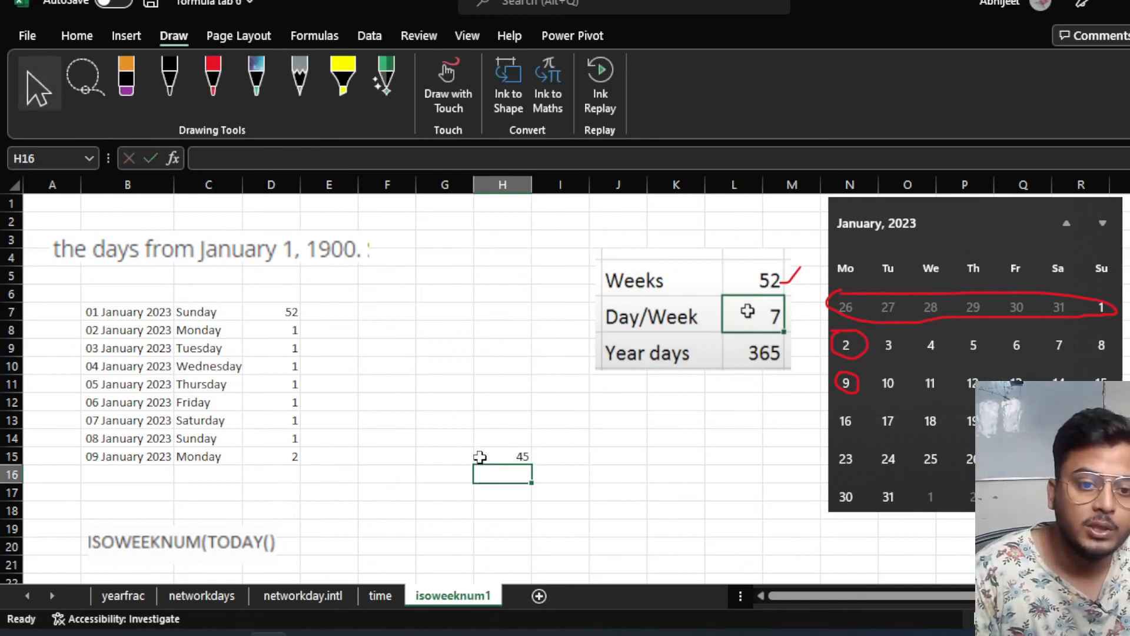
Check the formula in H15 and look at the =52 -ISOWEEKNUM(TODAY()) example below the table.
click(517, 456)
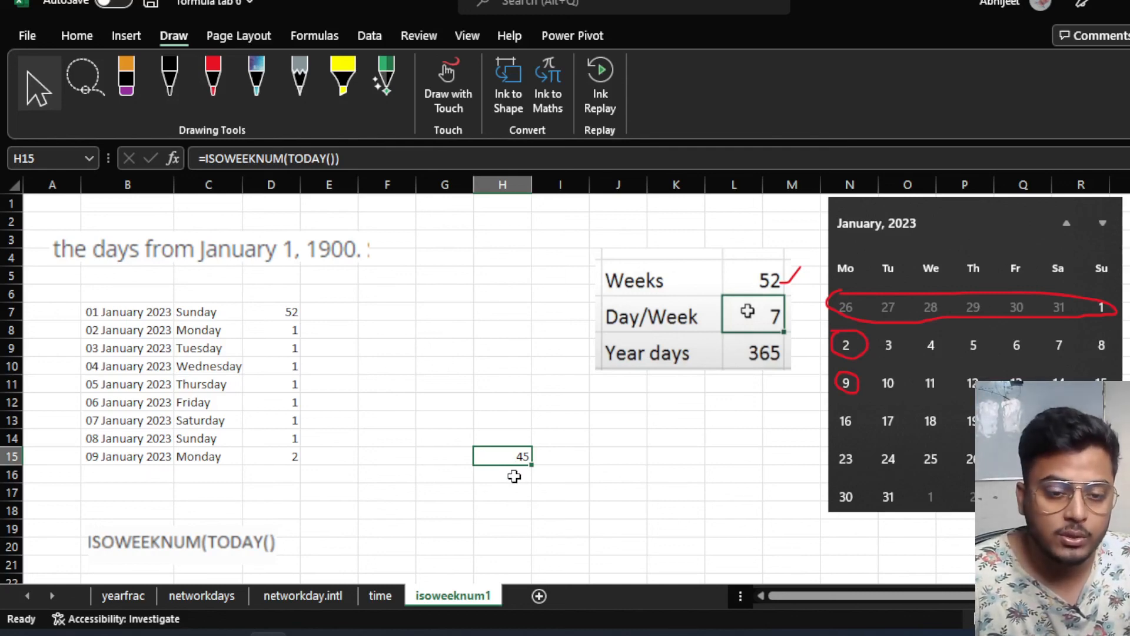
scroll(514, 475, down, 4)
scroll(512, 475, up, 1)
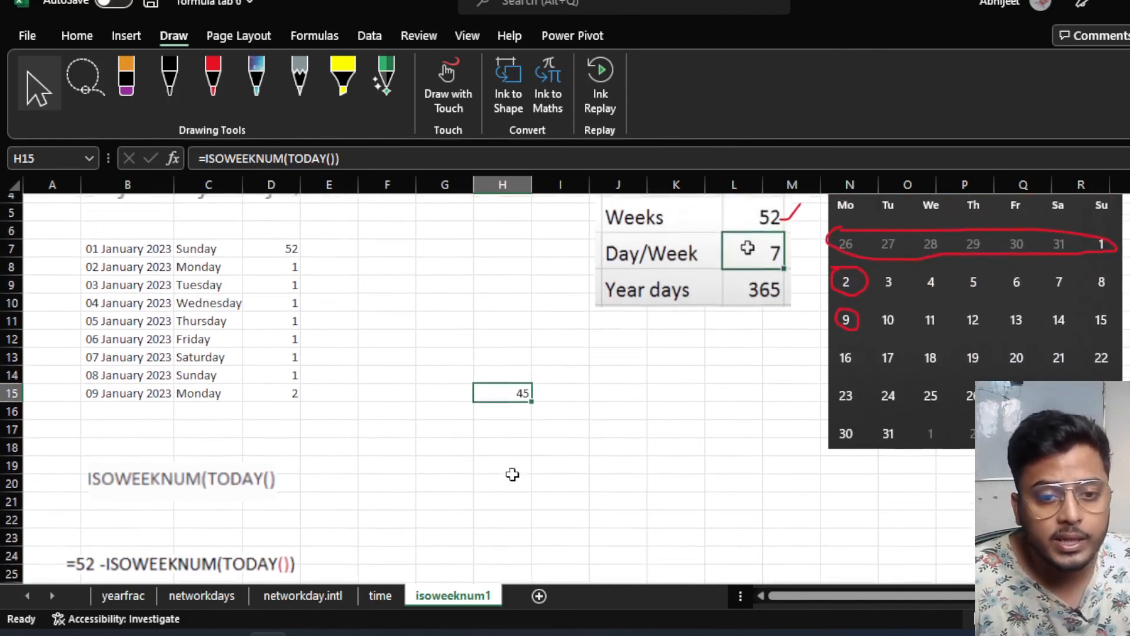
scroll(512, 475, up, 1)
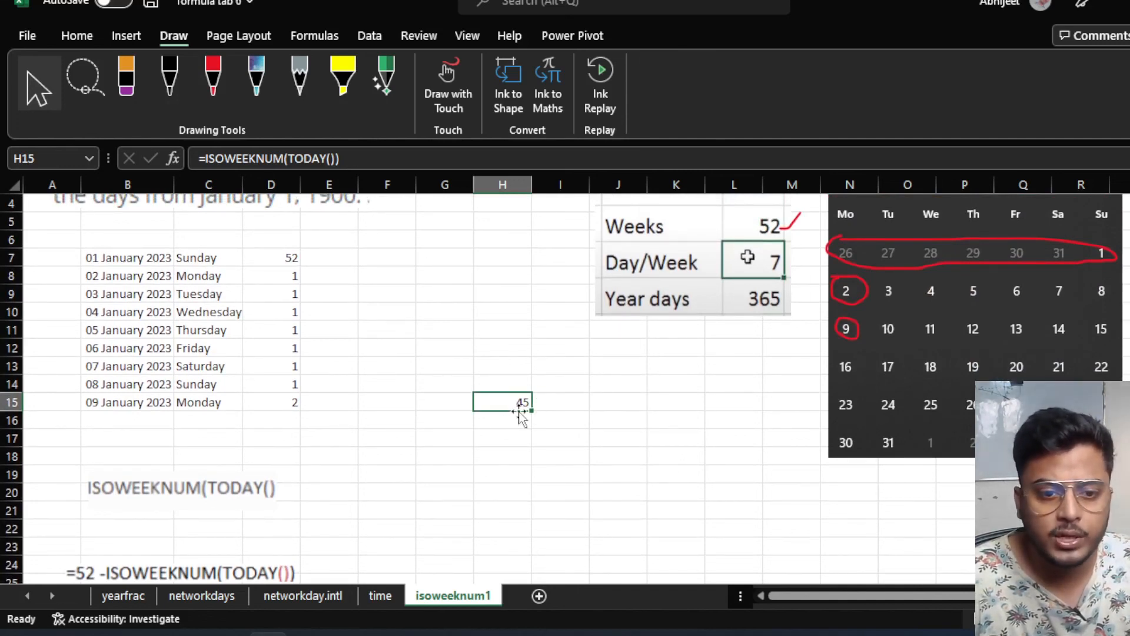
Enter =52-45 in J15 to calculate the weeks left in the year, and select the result.
click(612, 401)
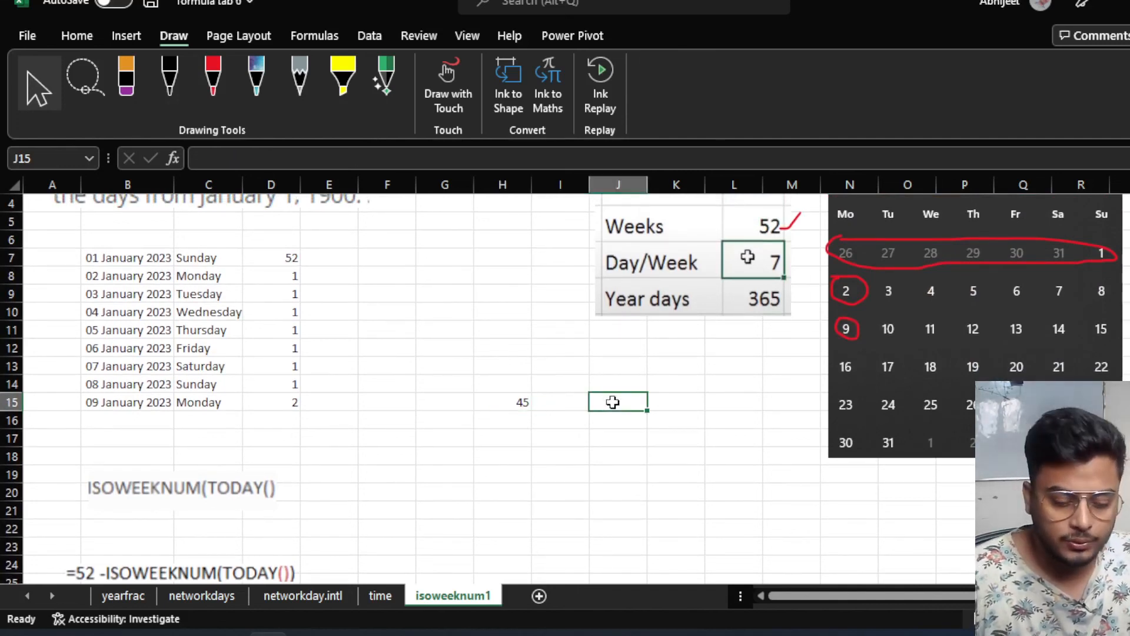
text(=)
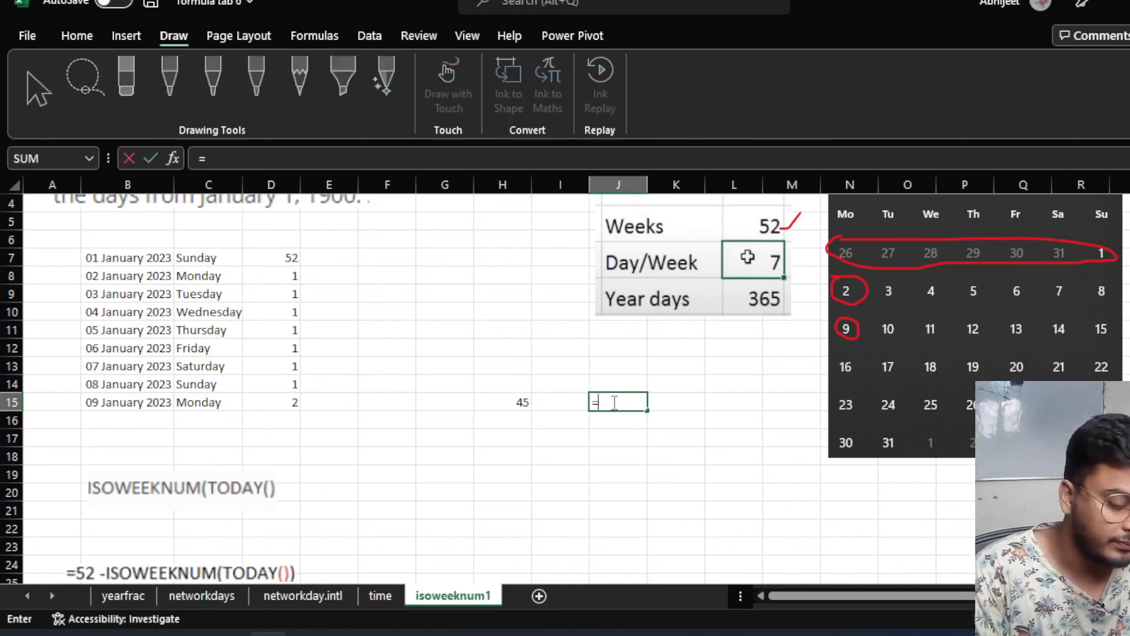
text(52)
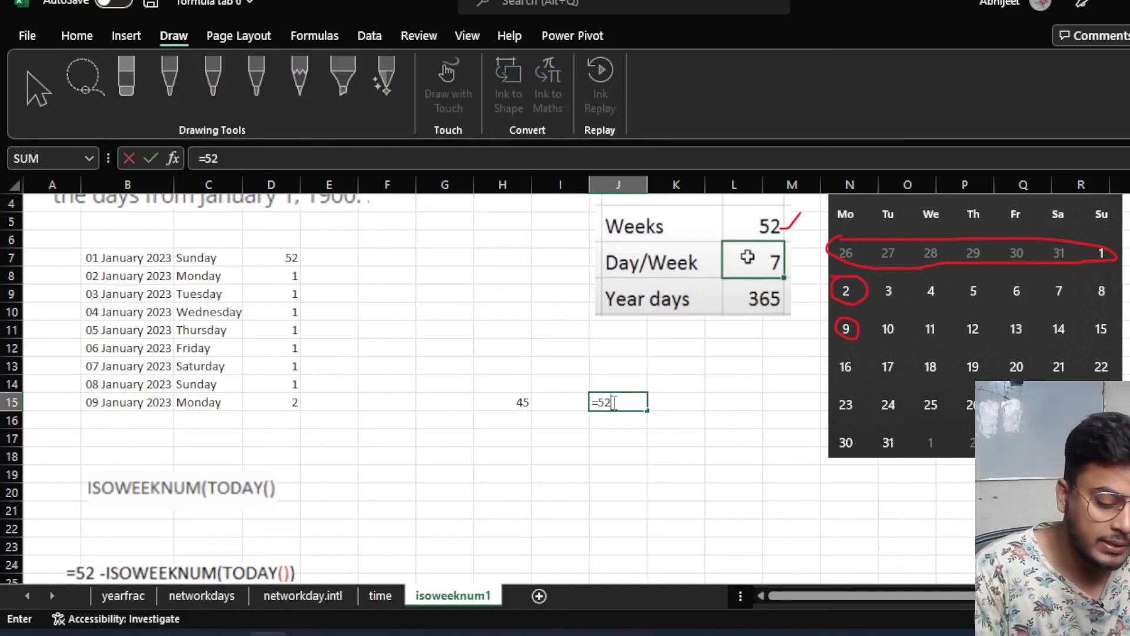
text(-45)
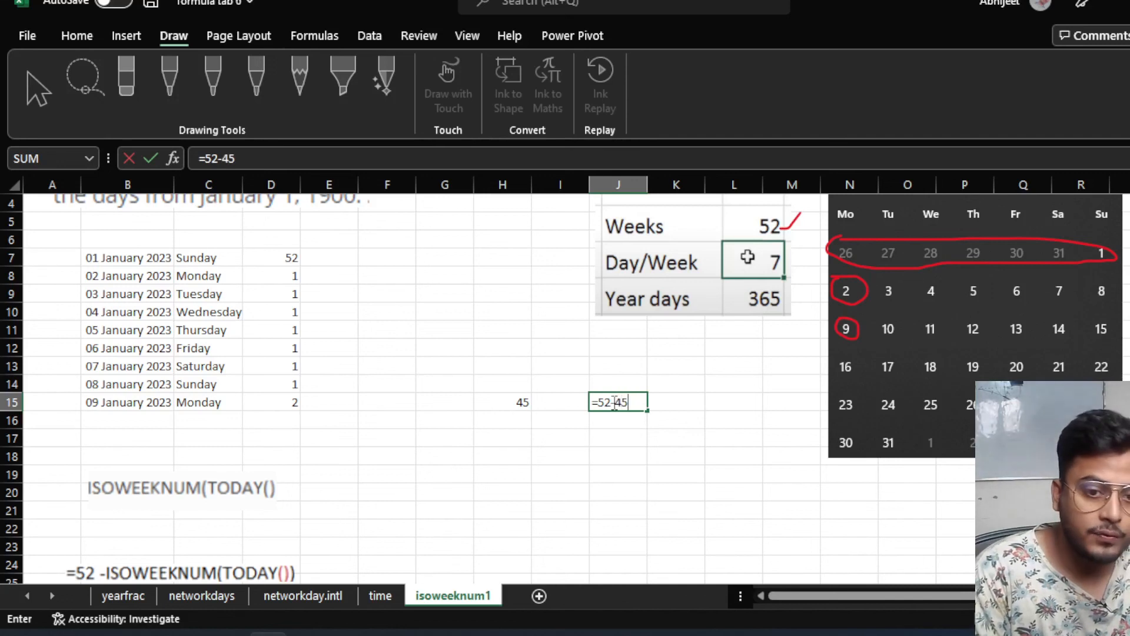
key(Return)
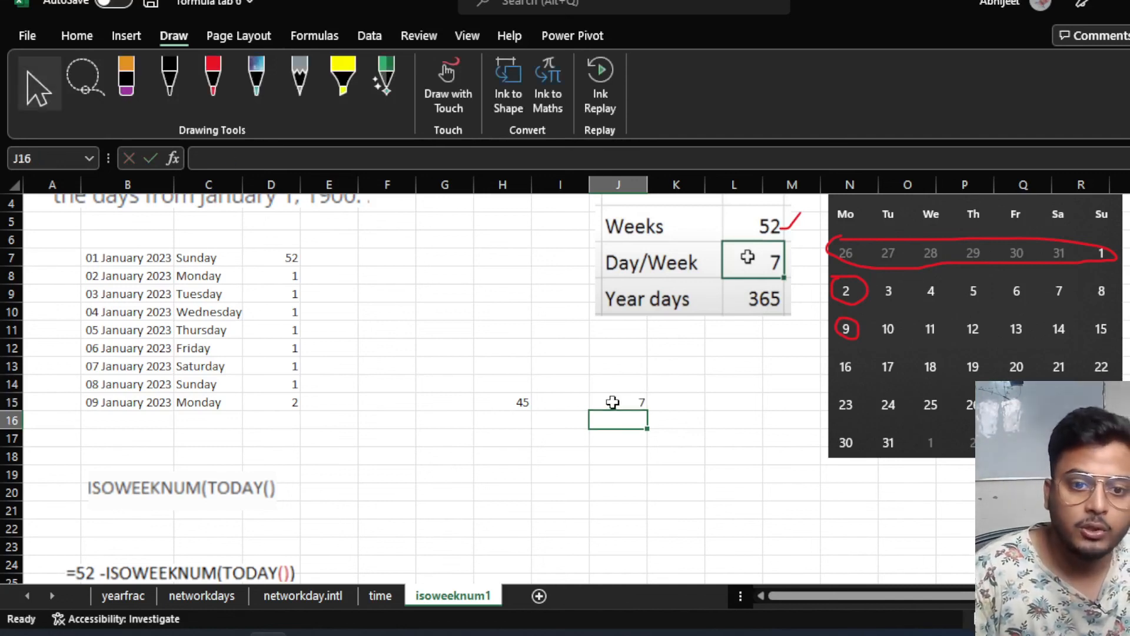
click(612, 402)
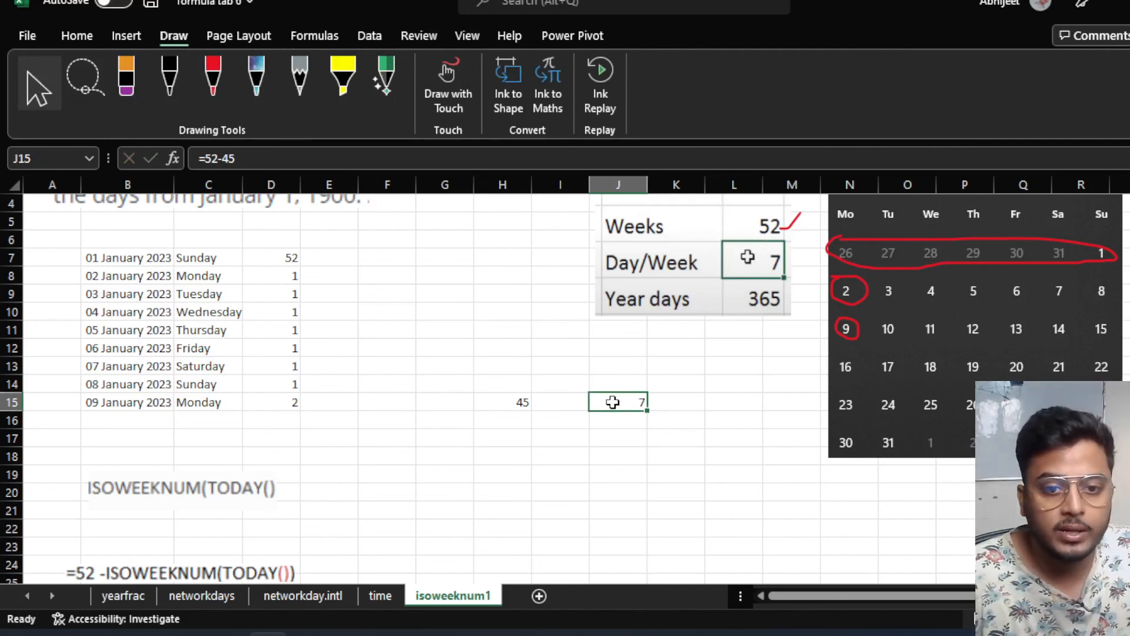
Enter =52-ISOWEEKNUM(TODAY()) in B28, below the example picture, to calculate the remaining weeks directly from the current date.
scroll(585, 447, down, 1)
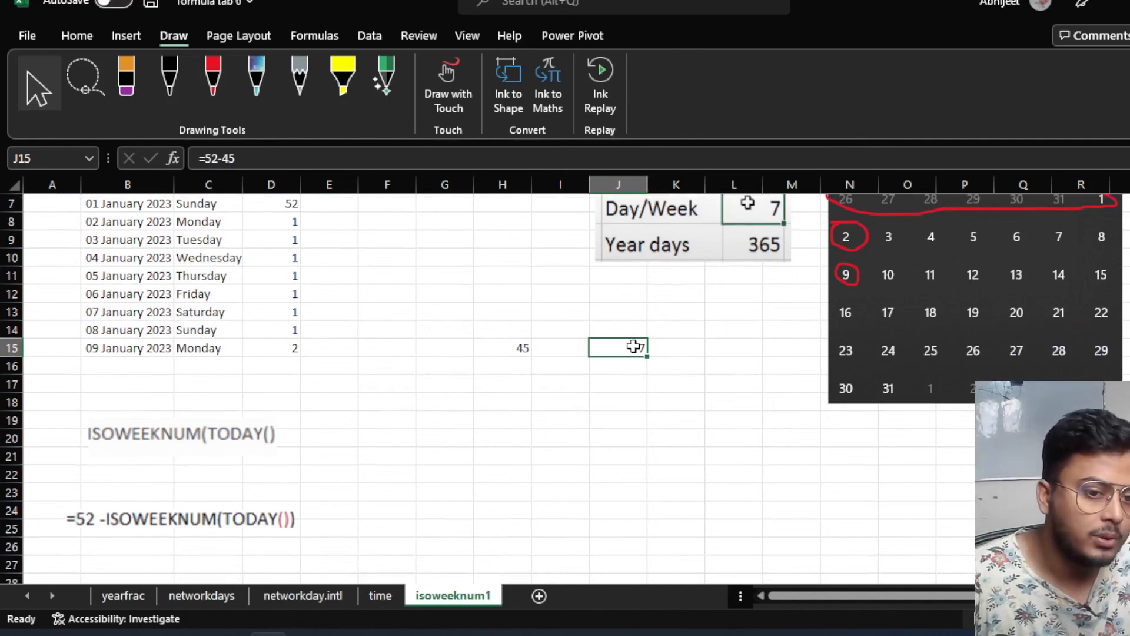
click(156, 519)
scroll(155, 518, down, 1)
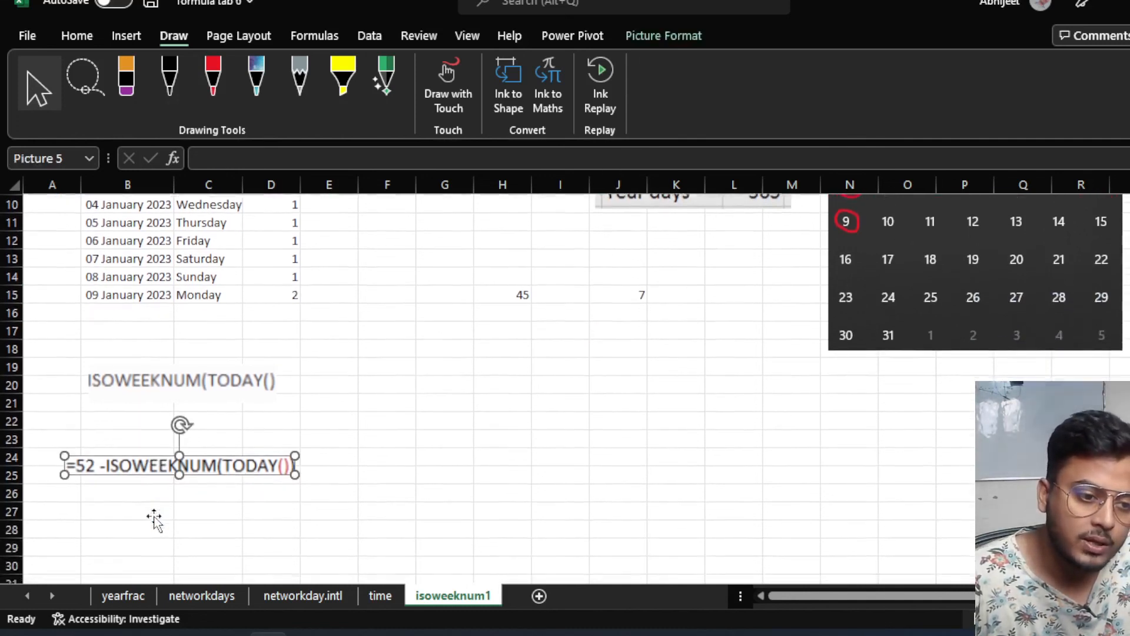
scroll(141, 500, down, 1)
click(128, 480)
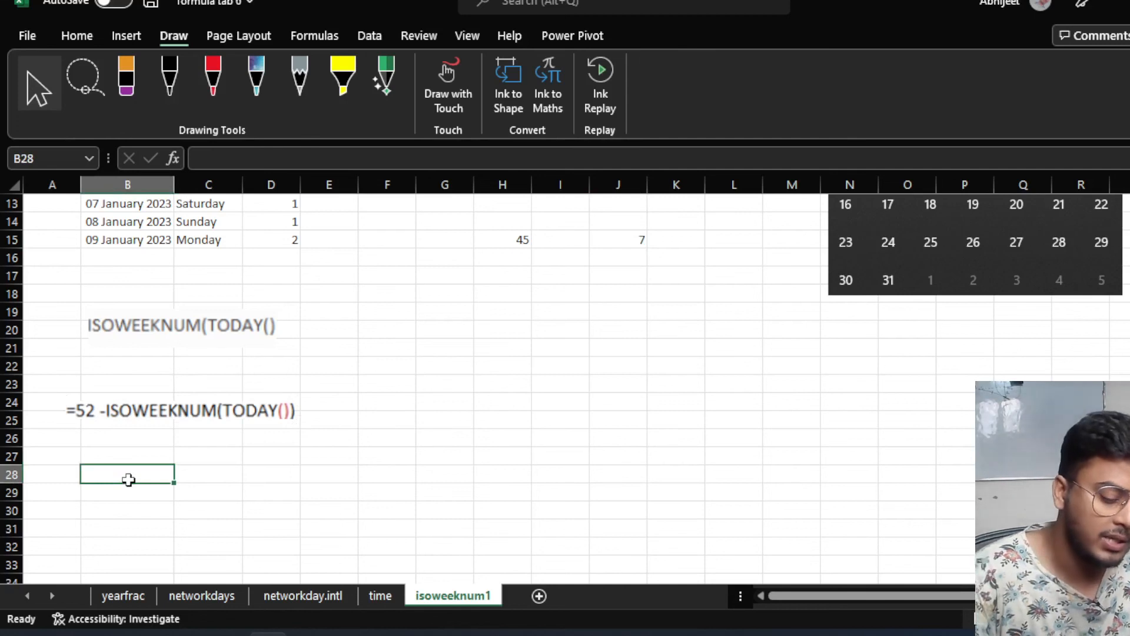
text(=)
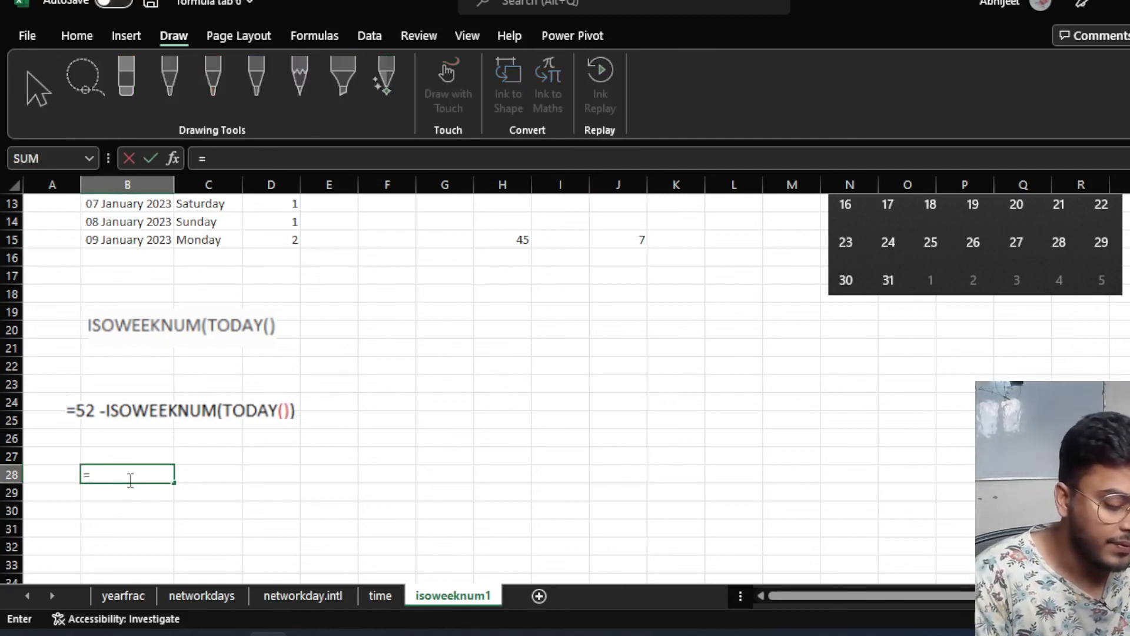
text(52)
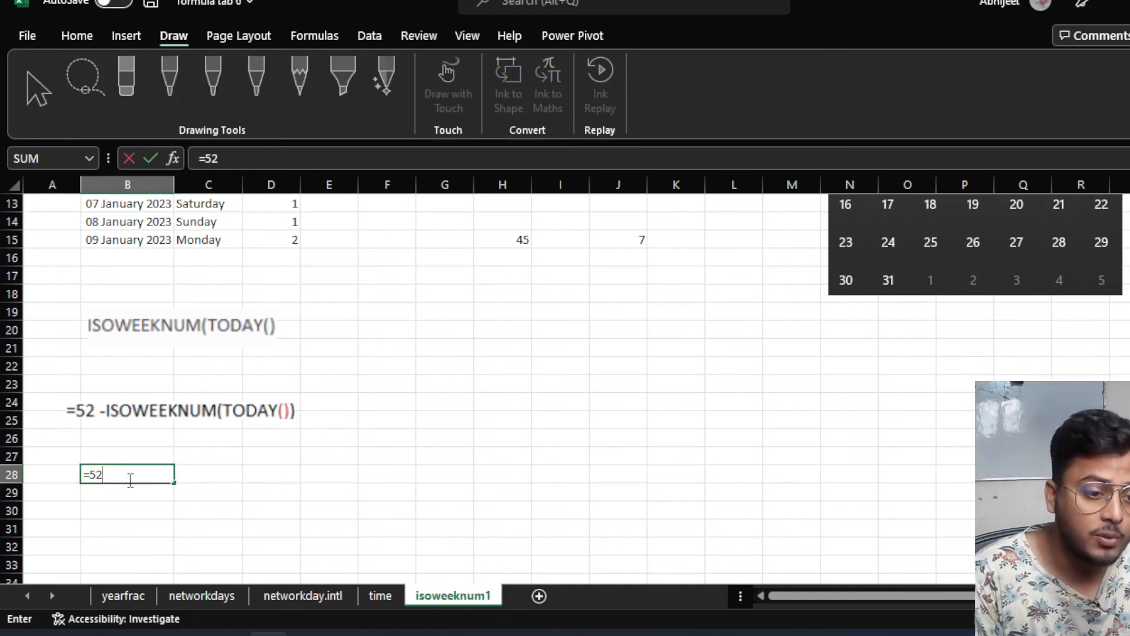
text(-)
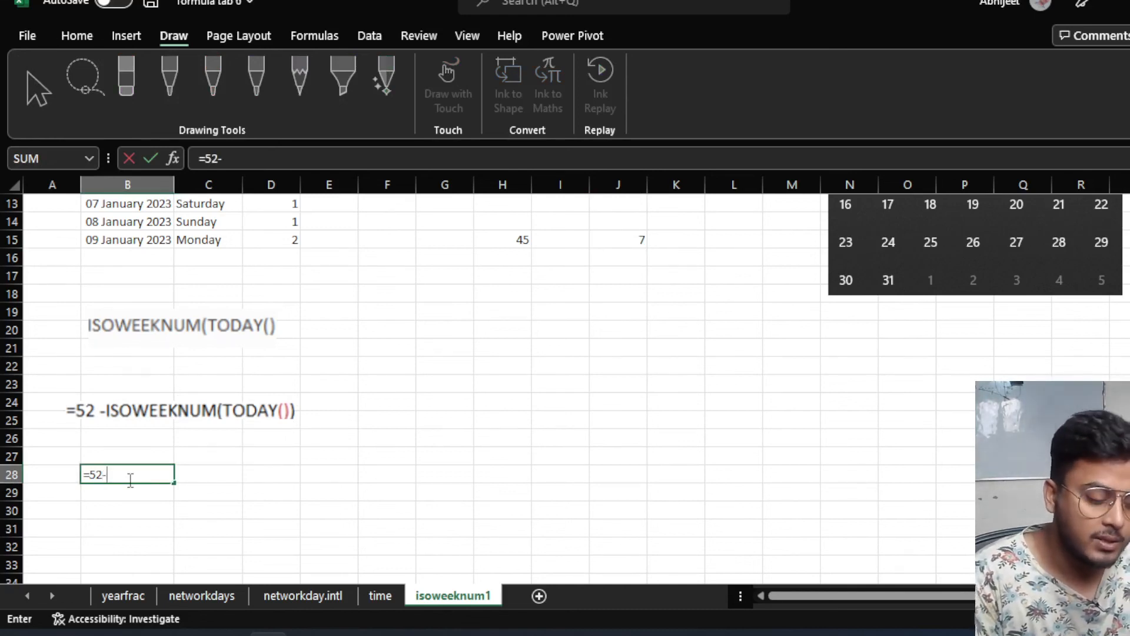
text(iso)
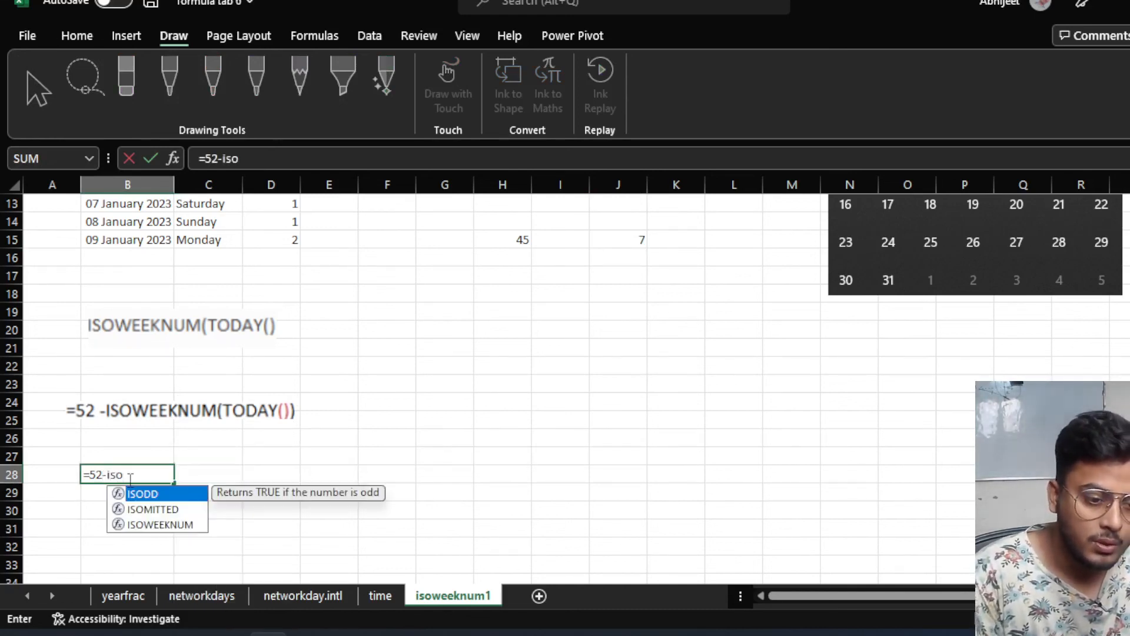
key(Down)
key(Down)
key(Tab)
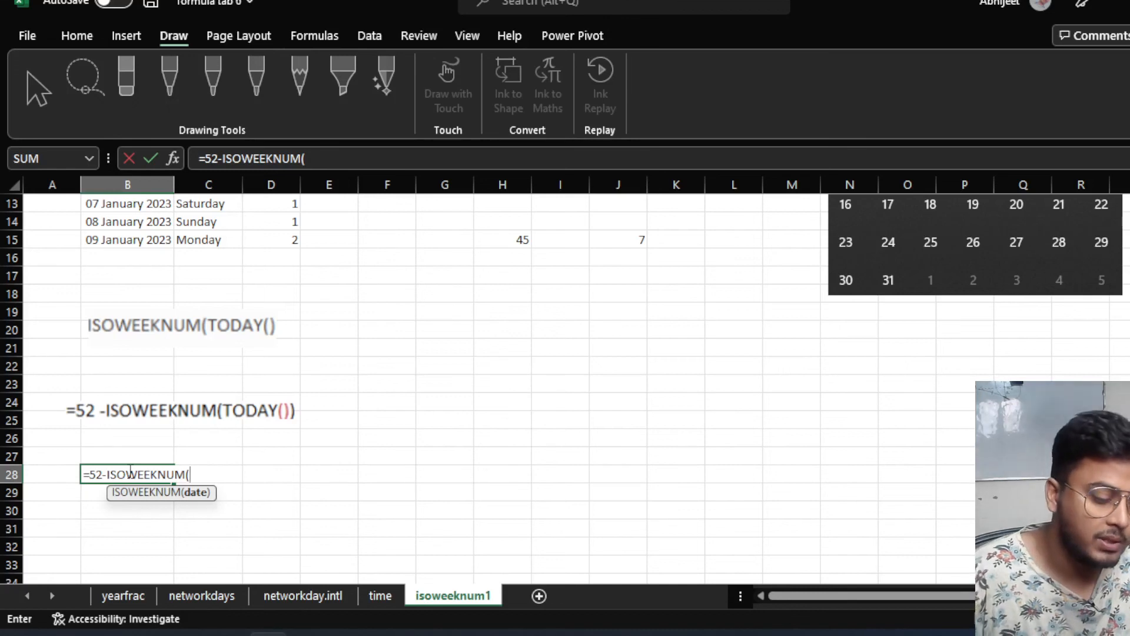
text(tod)
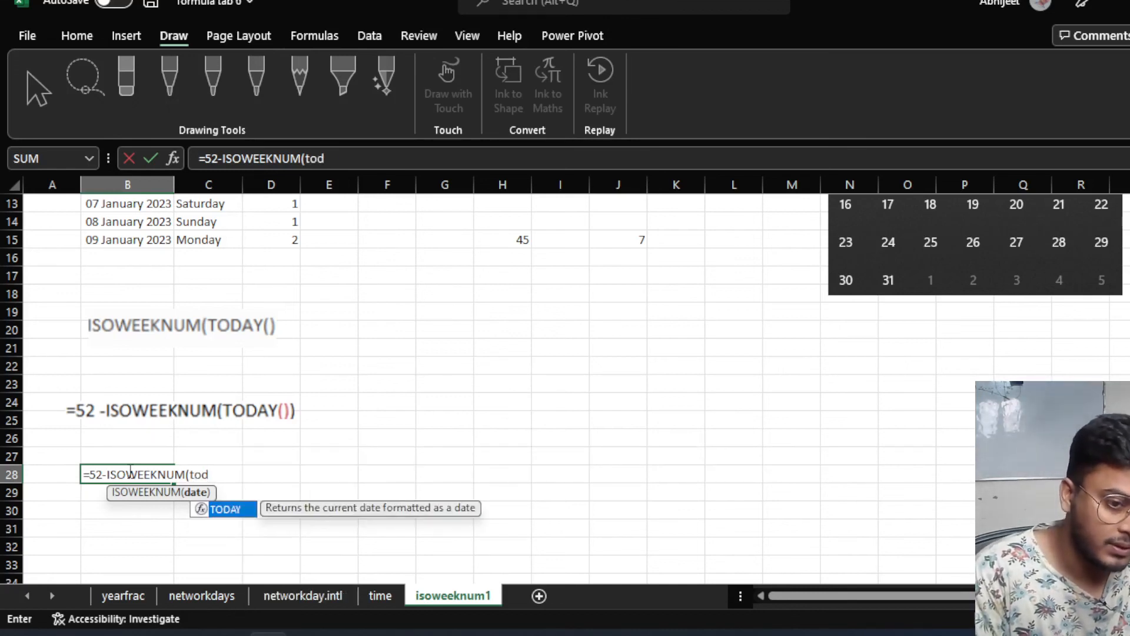
text(a)
key(Tab)
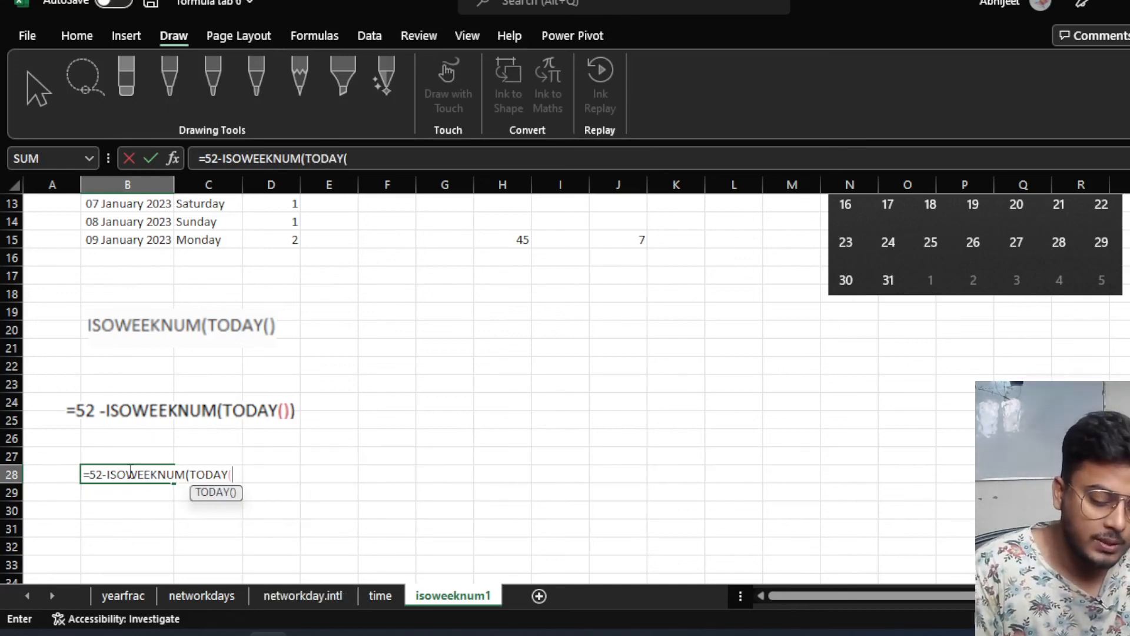
text()))
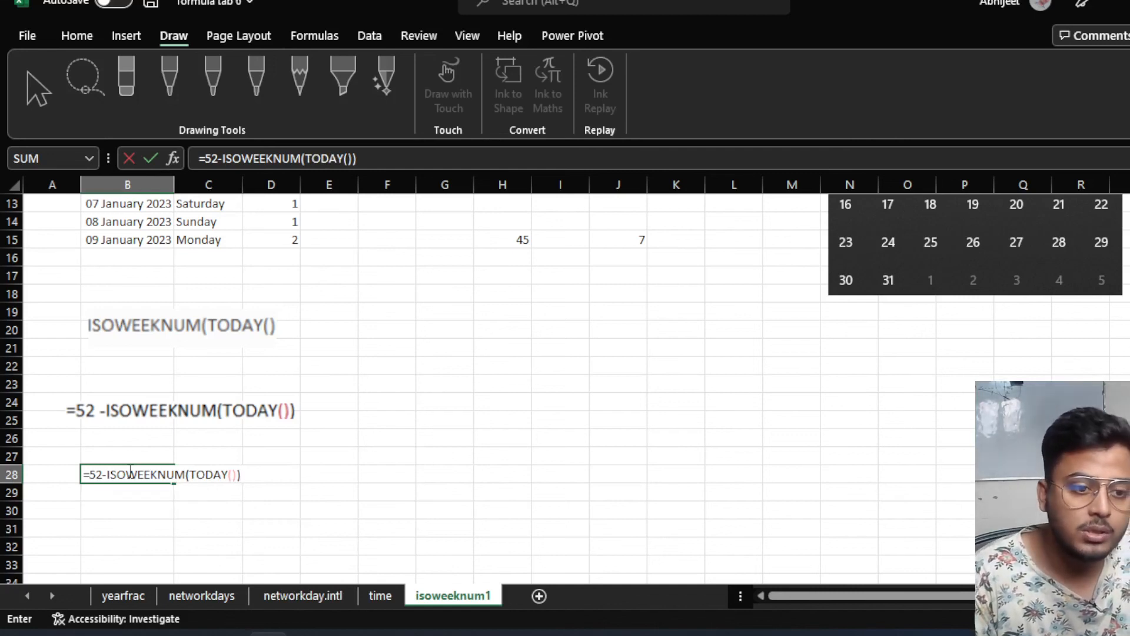
key(Return)
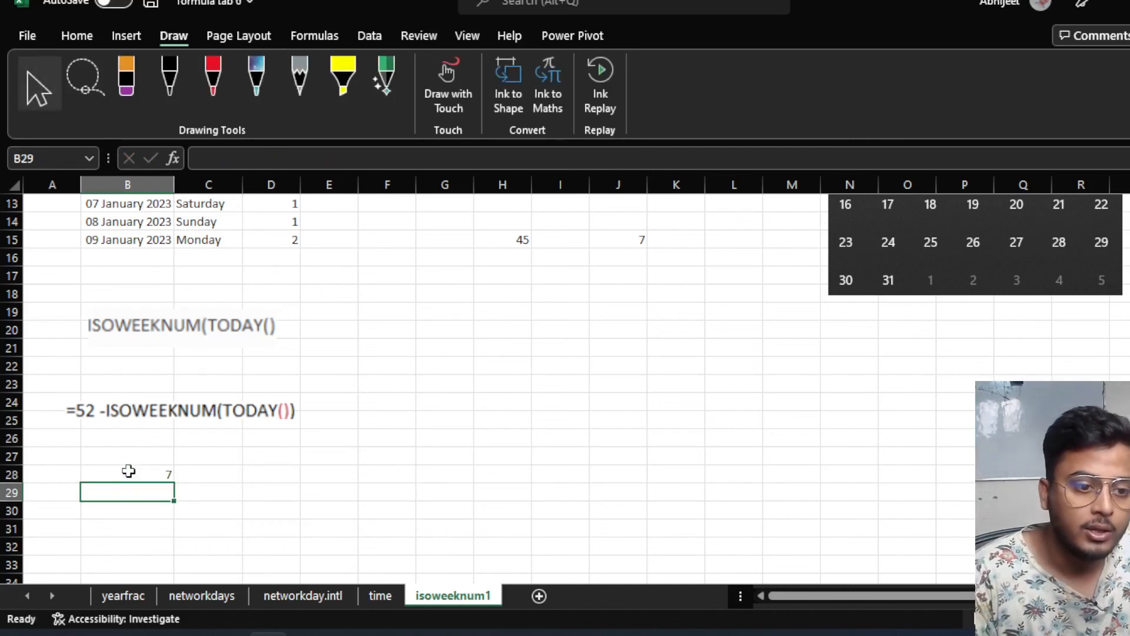
click(128, 471)
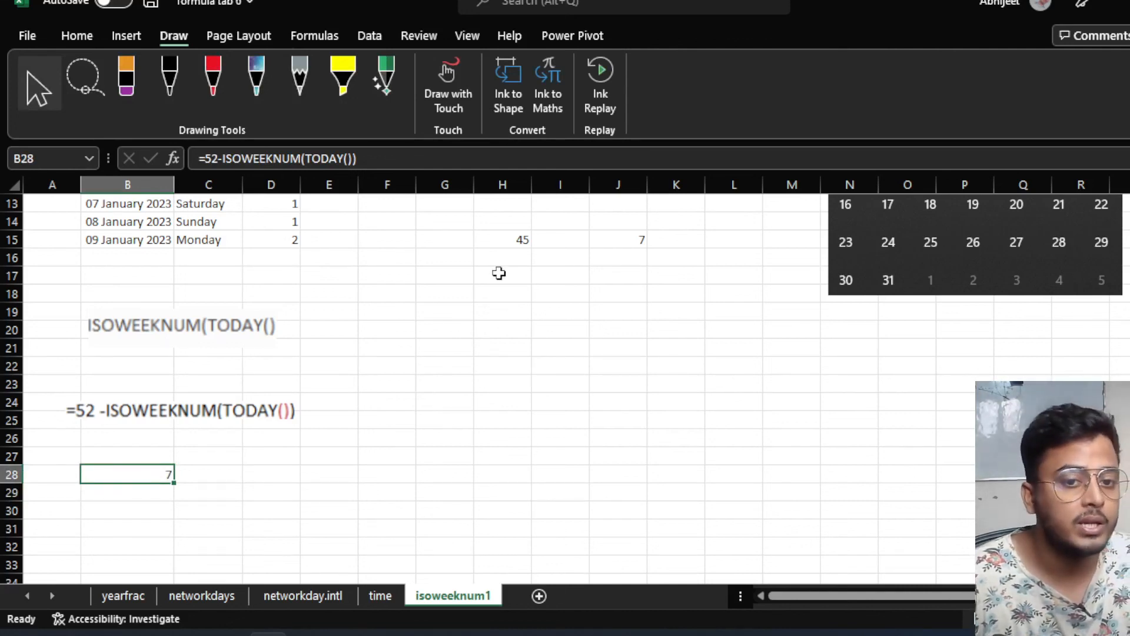
Review the ISOWEEKNUM(TODAY()) formula in H15 against the weeks picture and the January 2023 calendar.
click(502, 240)
scroll(503, 240, up, 2)
scroll(511, 246, down, 1)
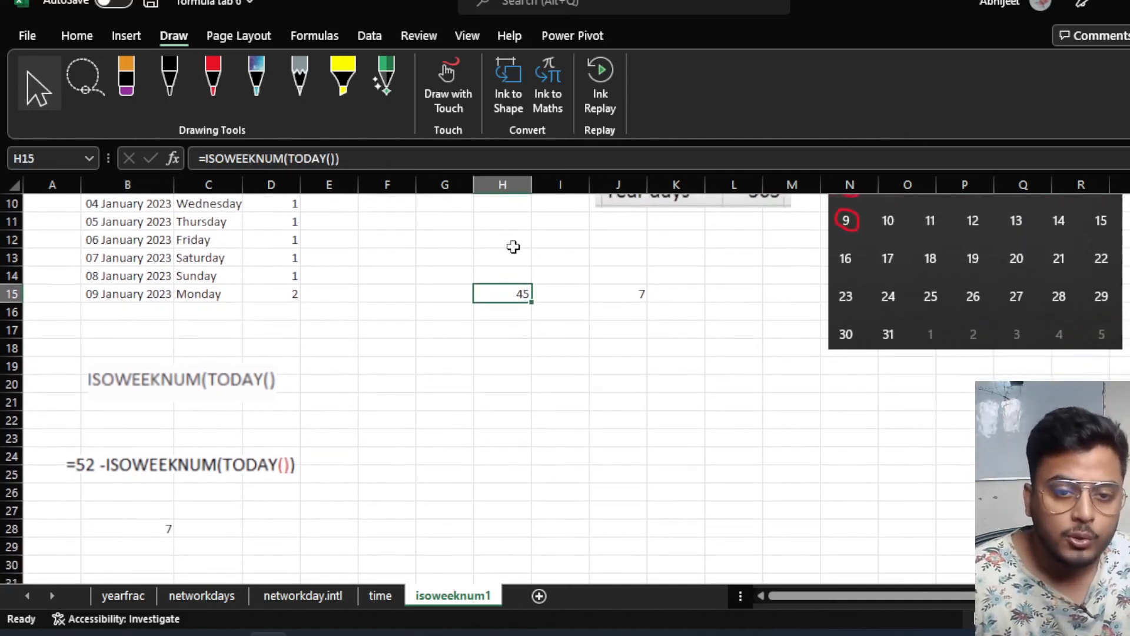
scroll(511, 325, up, 1)
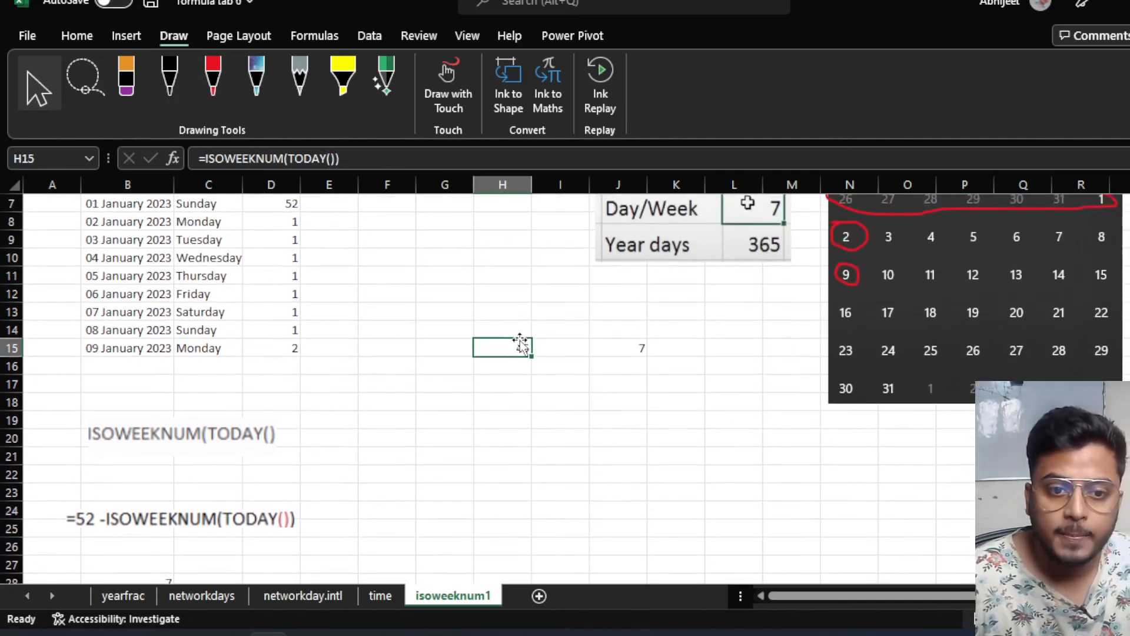
double_click(505, 348)
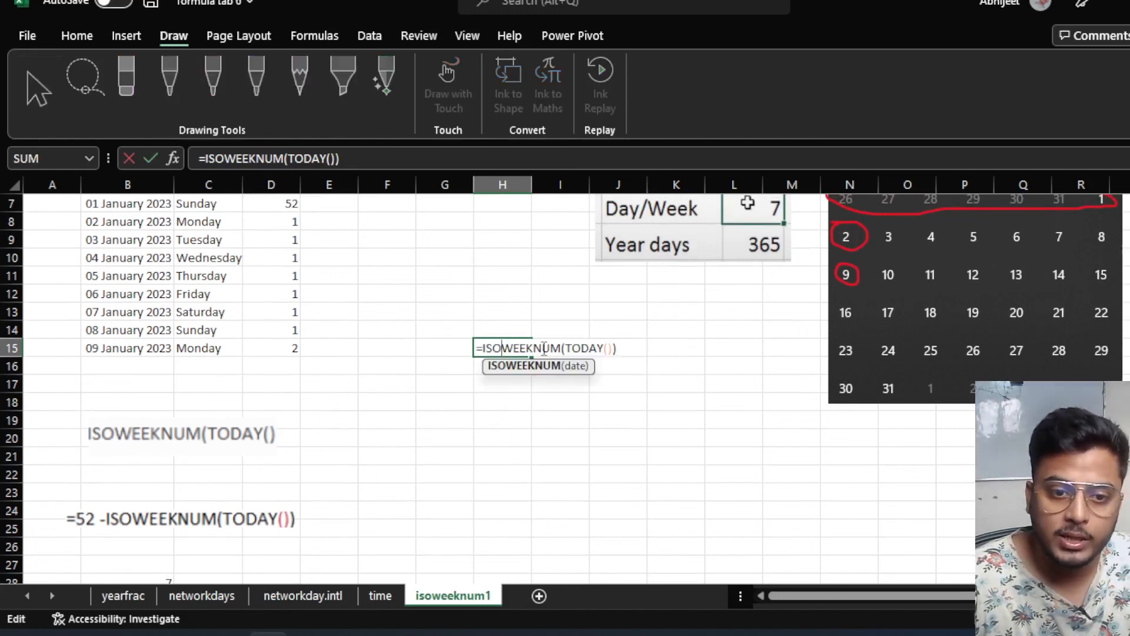
key(Return)
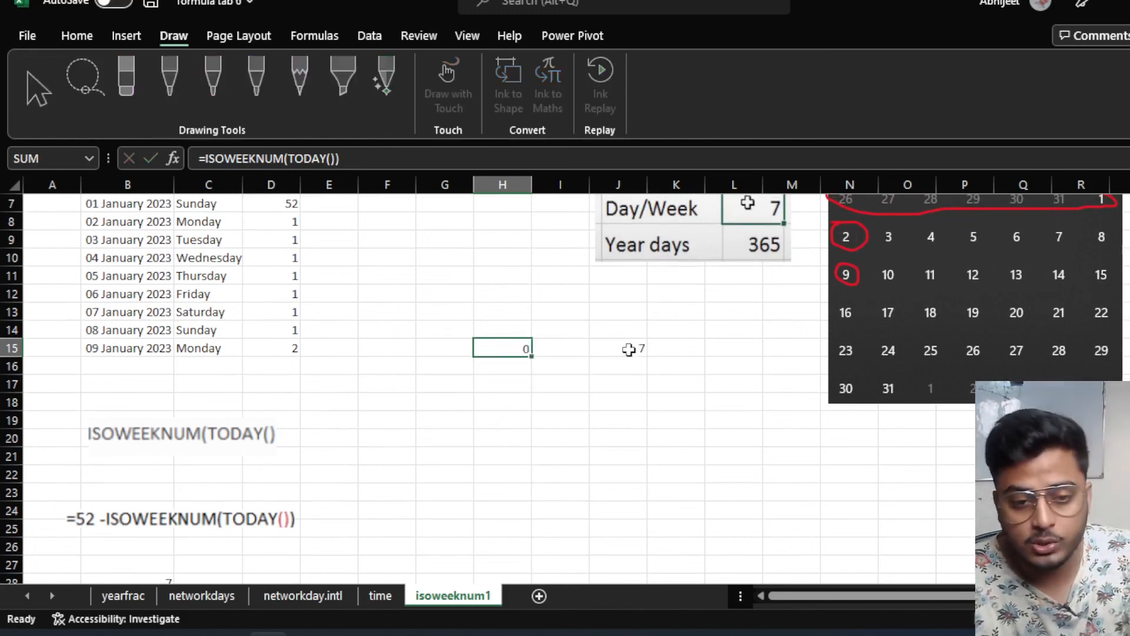
click(519, 346)
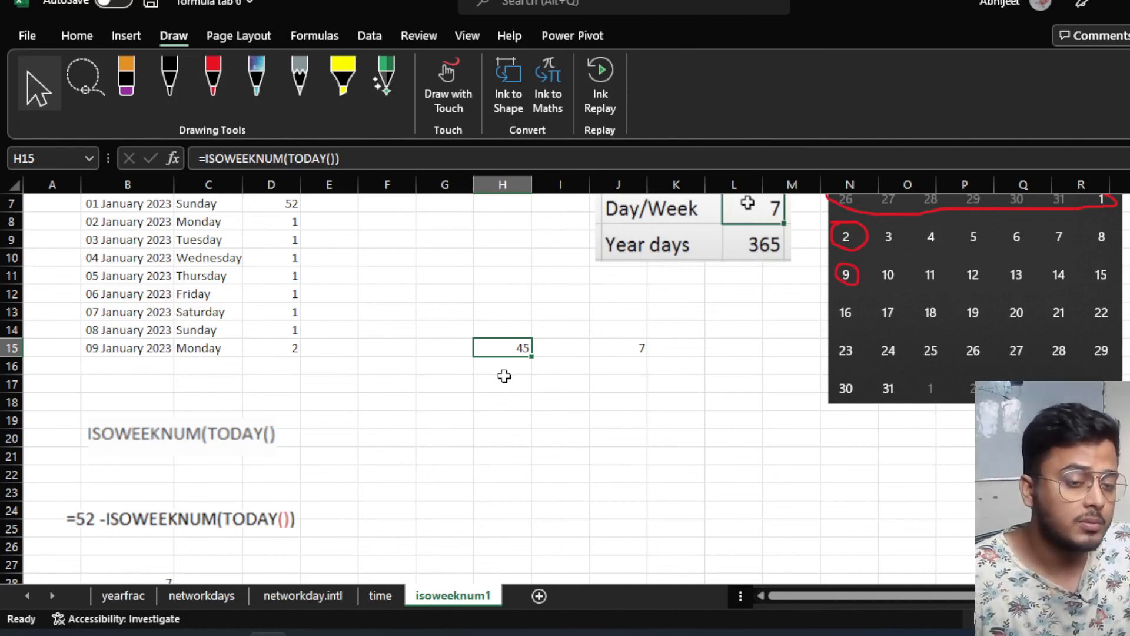
scroll(504, 376, up, 2)
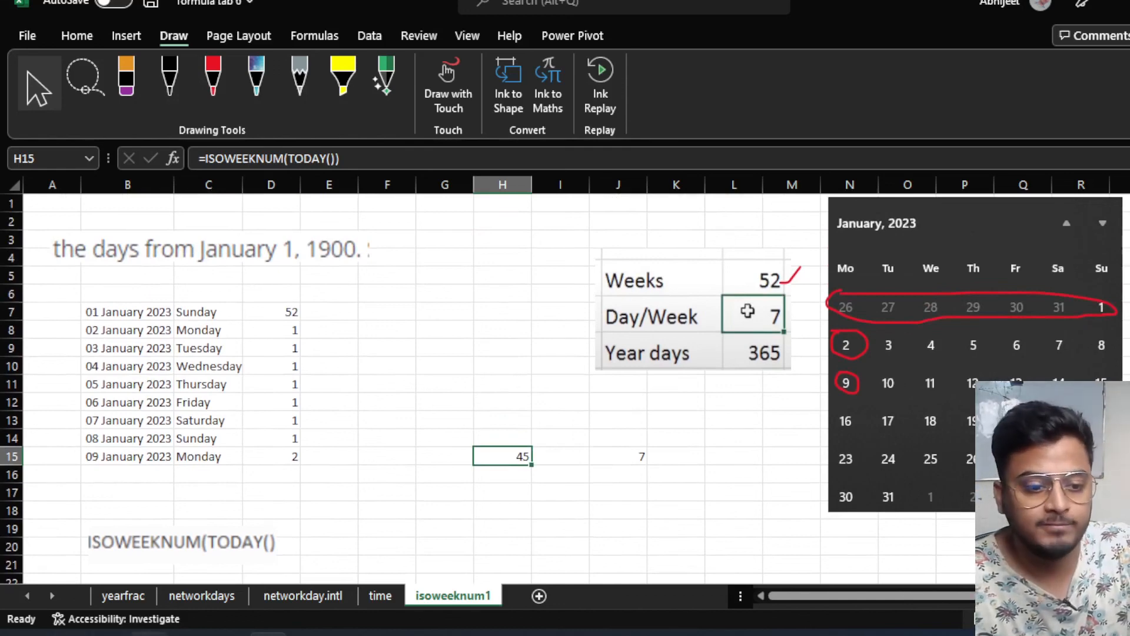
click(148, 634)
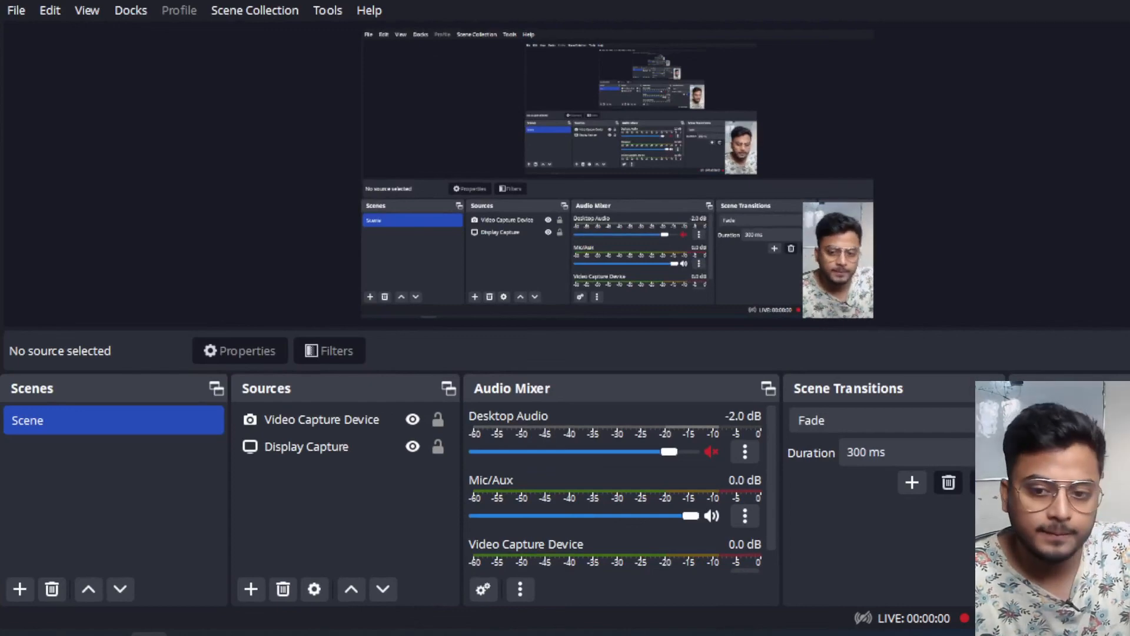